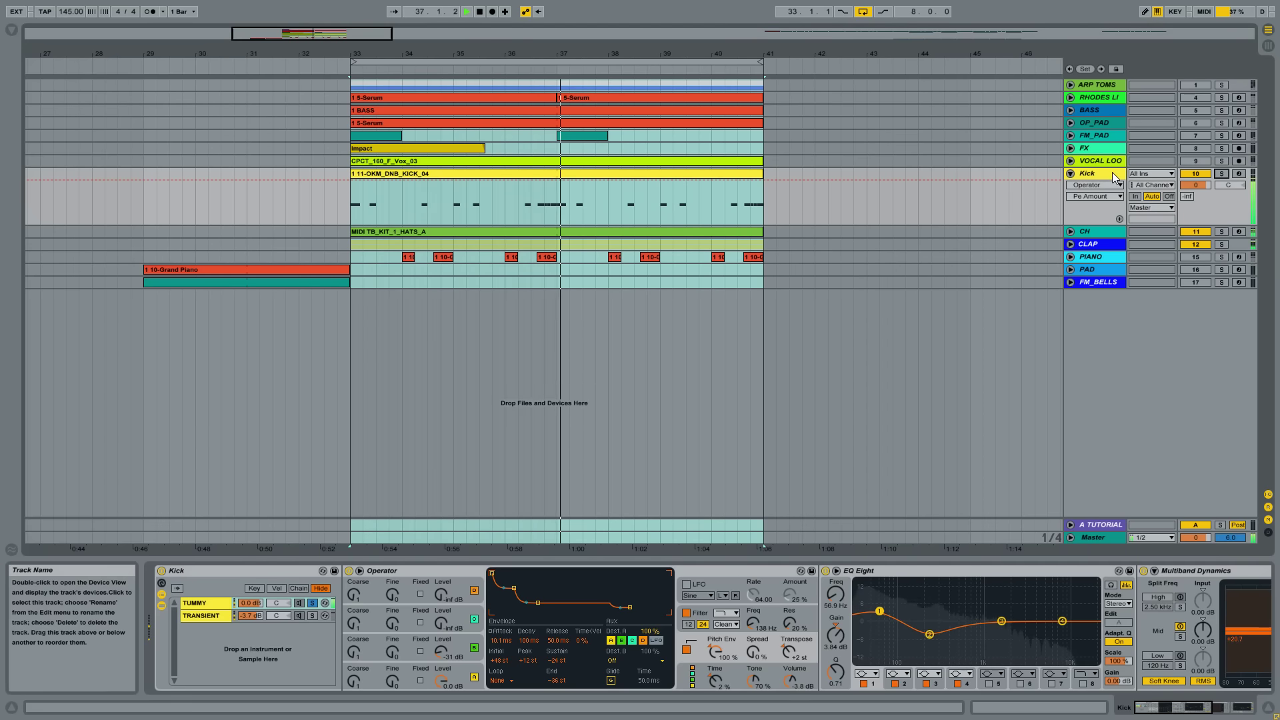
Activate all tracks from ARP TOMS through VOCAL LOOP as well as PIANO, and play the loop with them
key("space")
left_click(1191, 160)
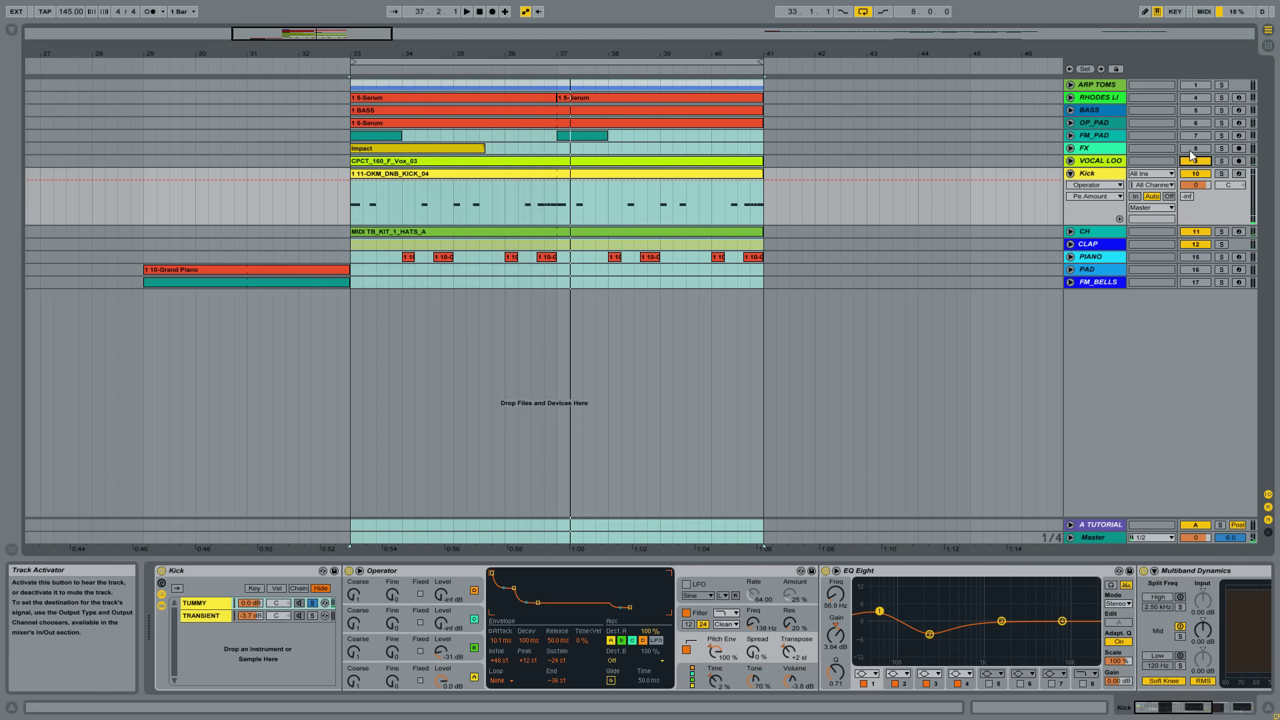
left_click(1191, 110)
left_click(1191, 98)
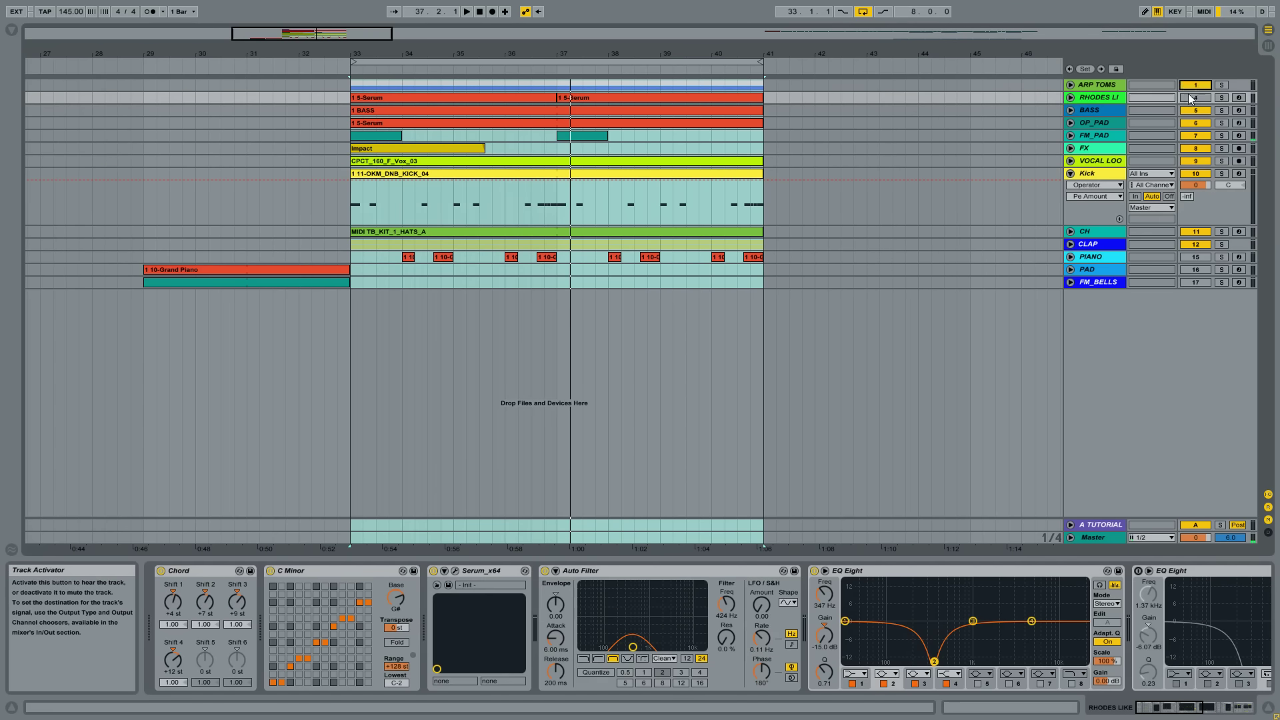
left_click(1191, 84)
left_click(1196, 257)
key("space")
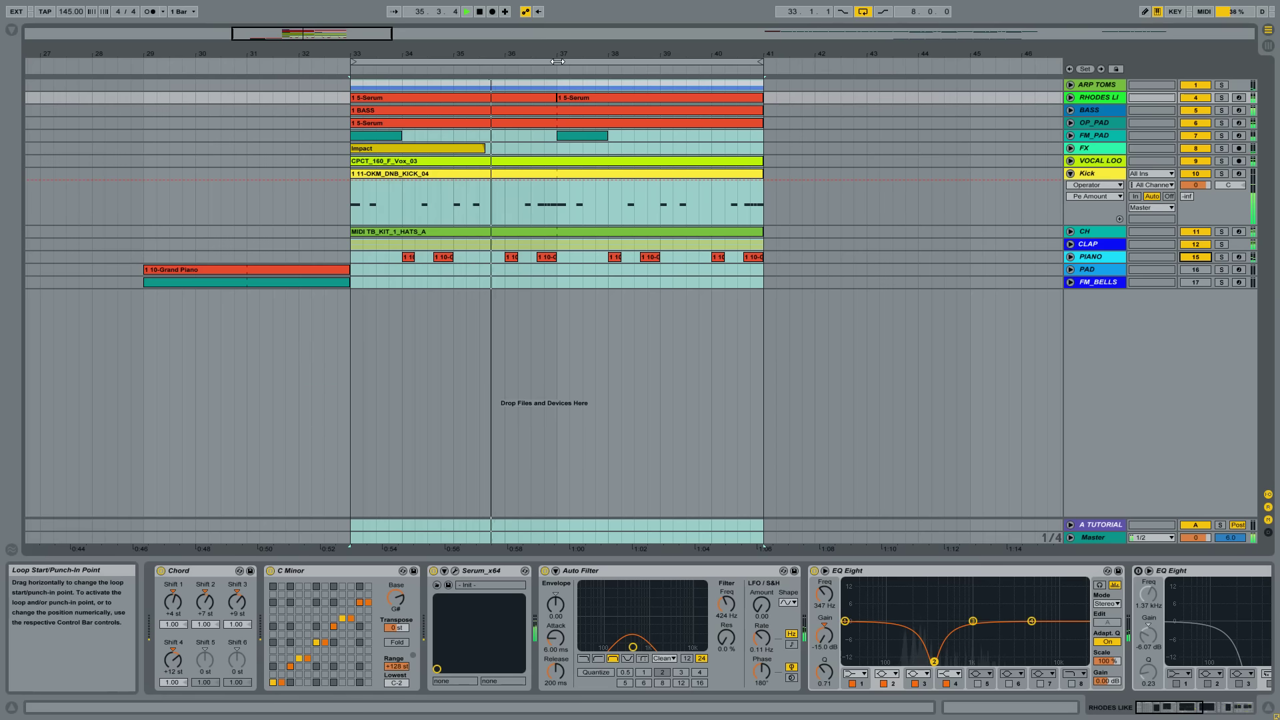
Unfold the VOCAL LOOP and FX tracks, mute both, and fold them again
left_click(1093, 162)
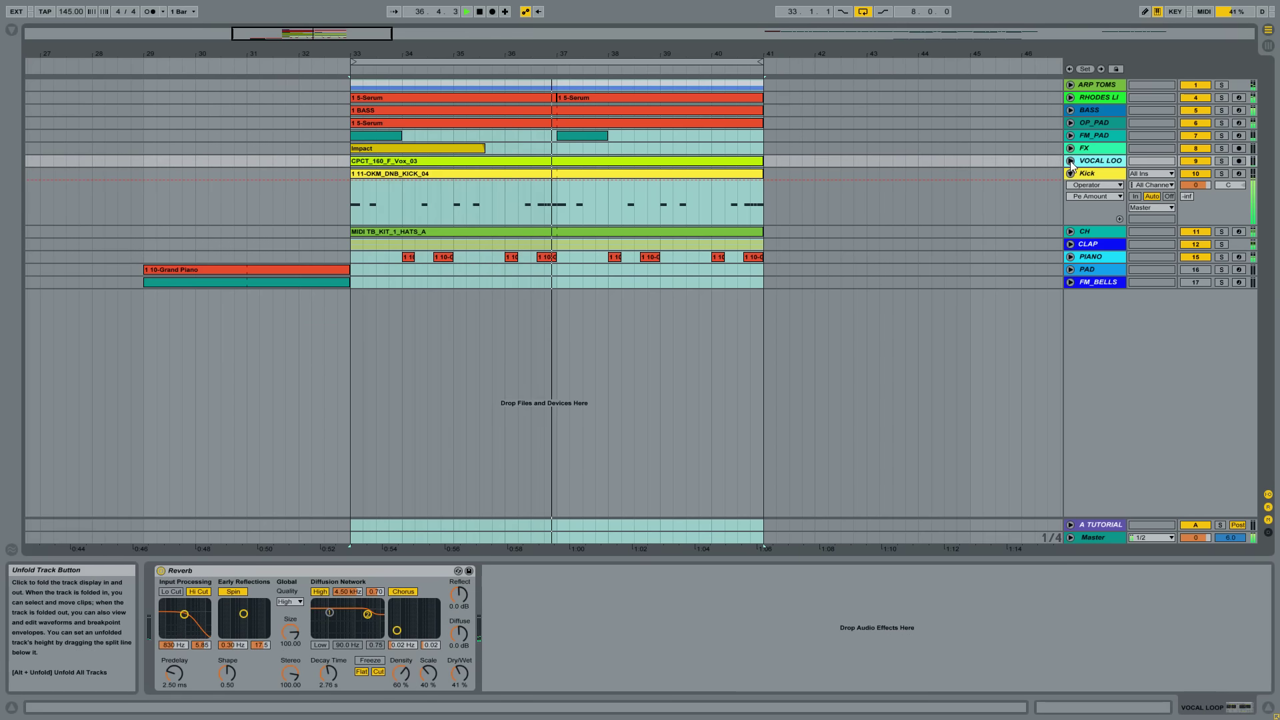
left_click(1078, 155)
left_click(1071, 147)
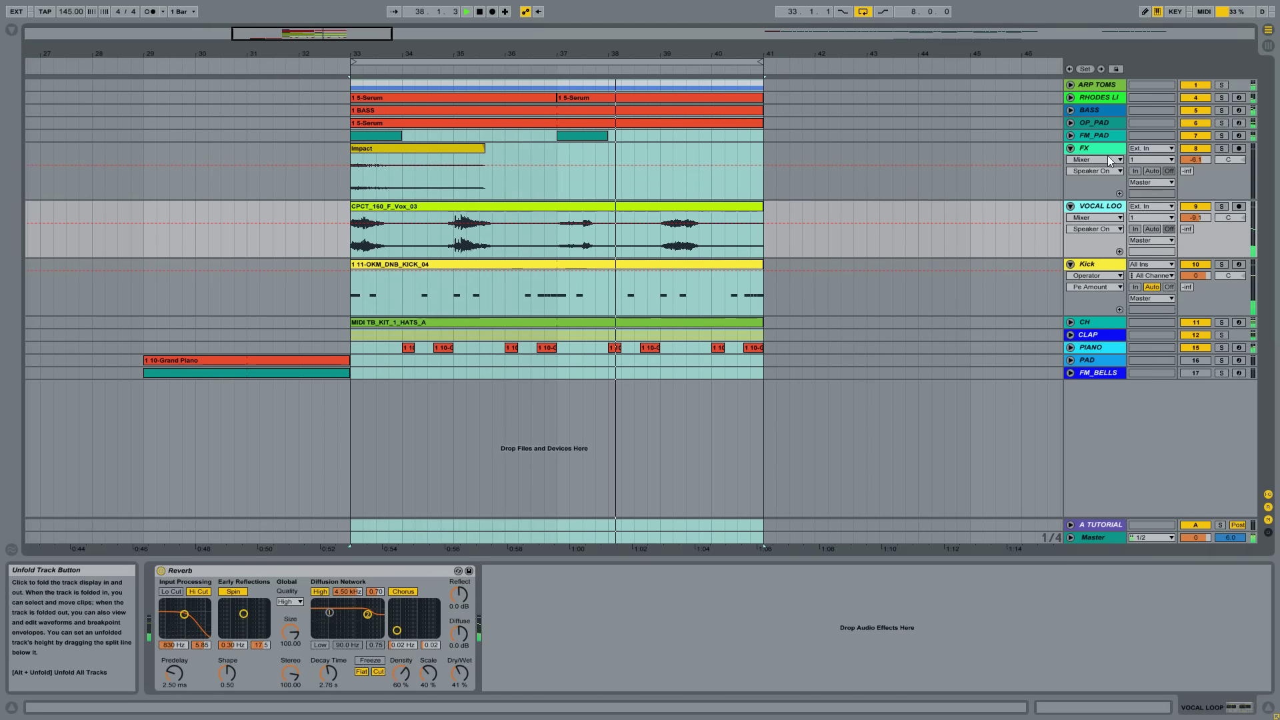
left_click(1195, 149)
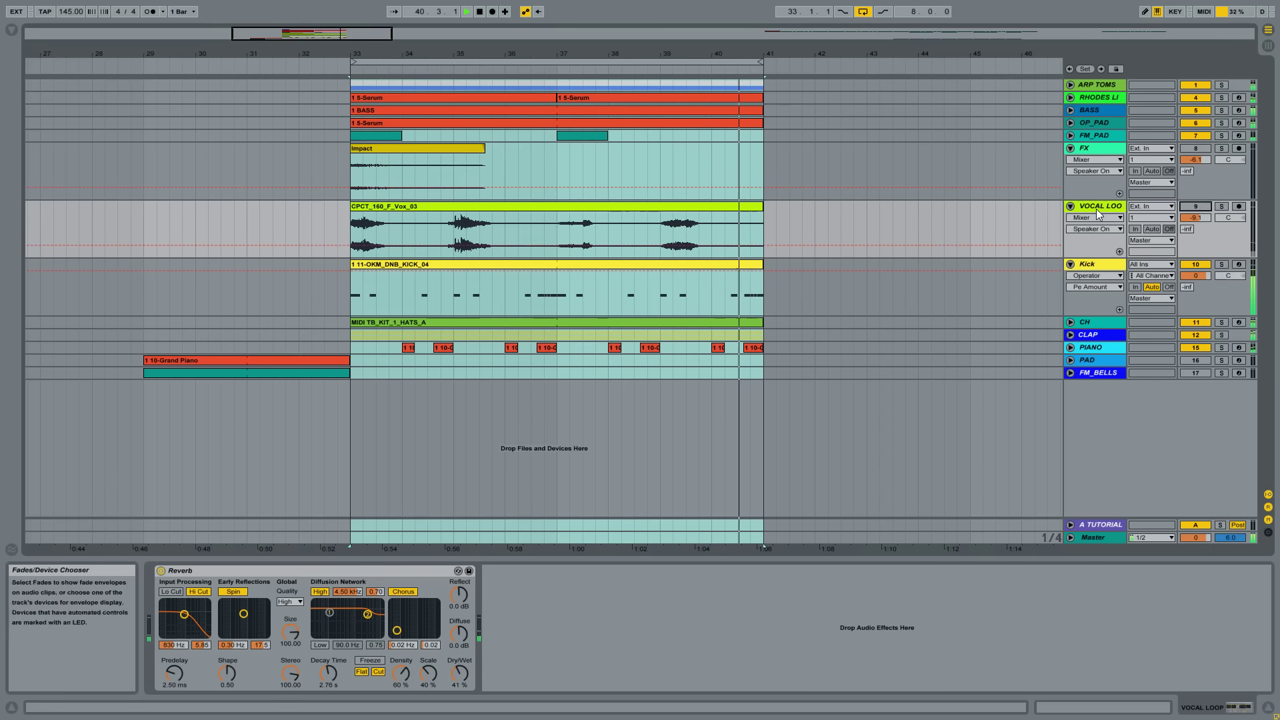
left_click(1070, 148)
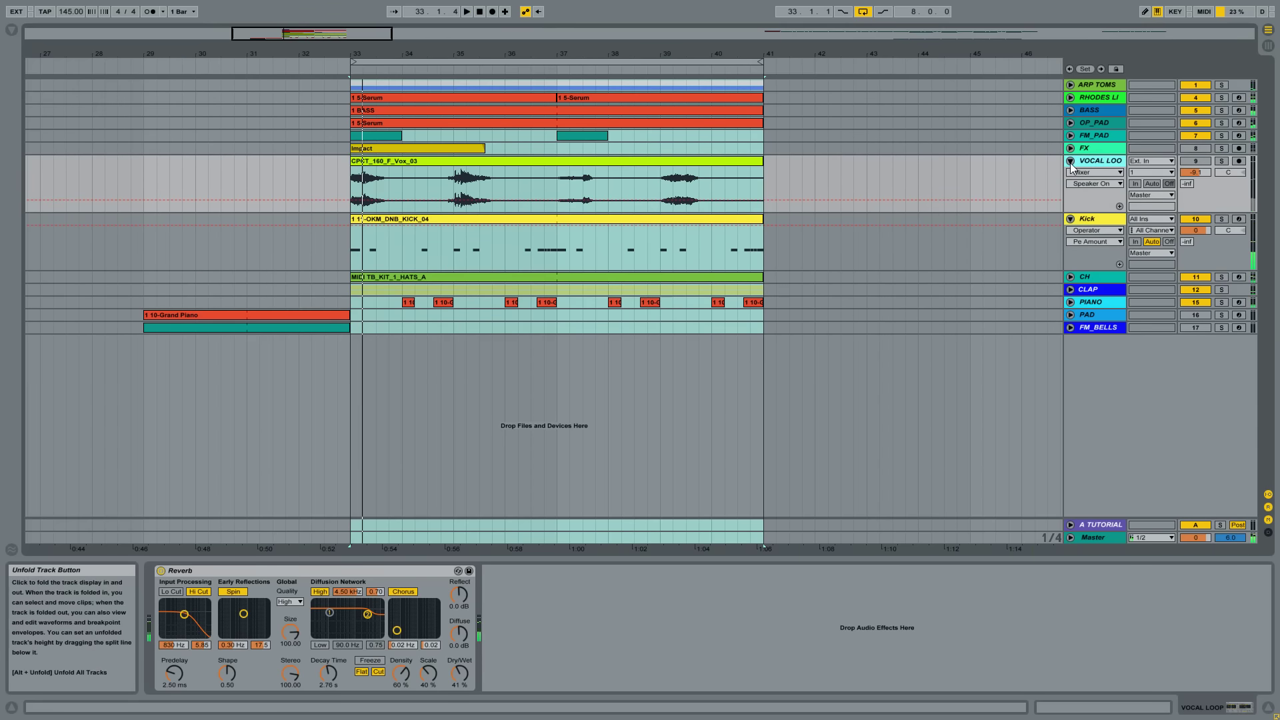
left_click(1070, 161)
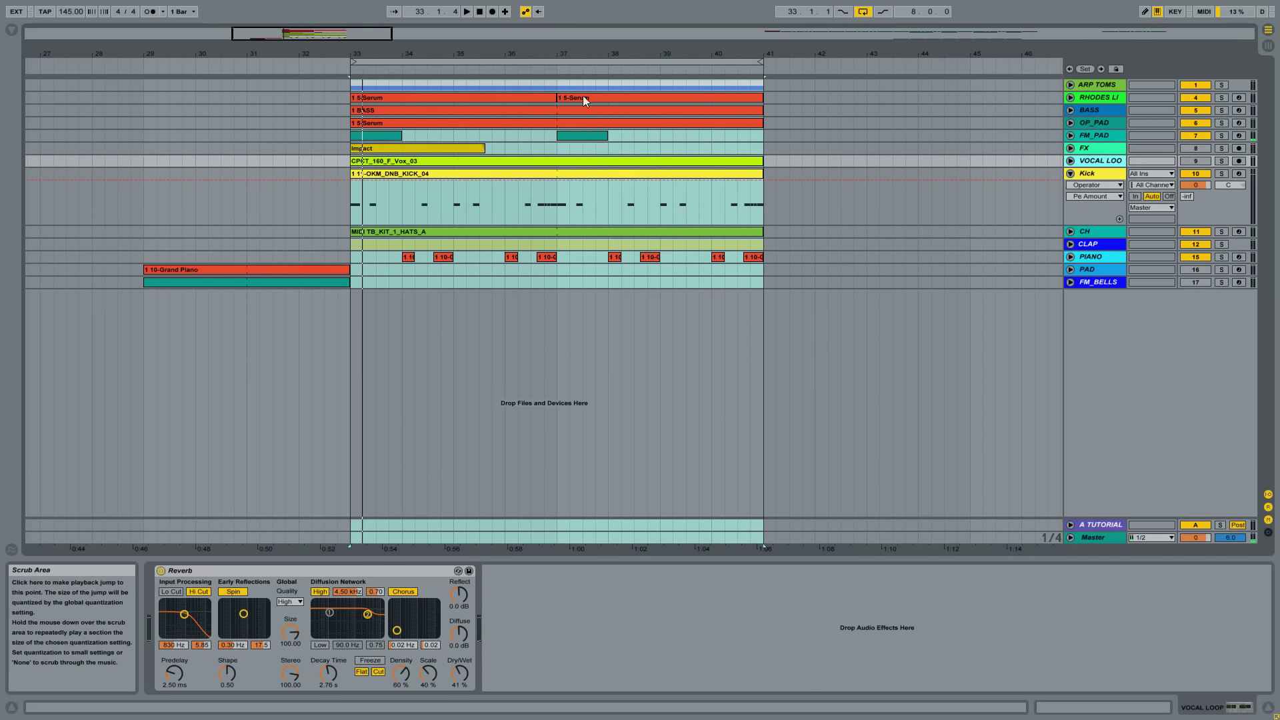
Examine the devices and audio clips of the FX and VOCAL LOOP tracks, and fold these tracks and Kick
left_click(1078, 149)
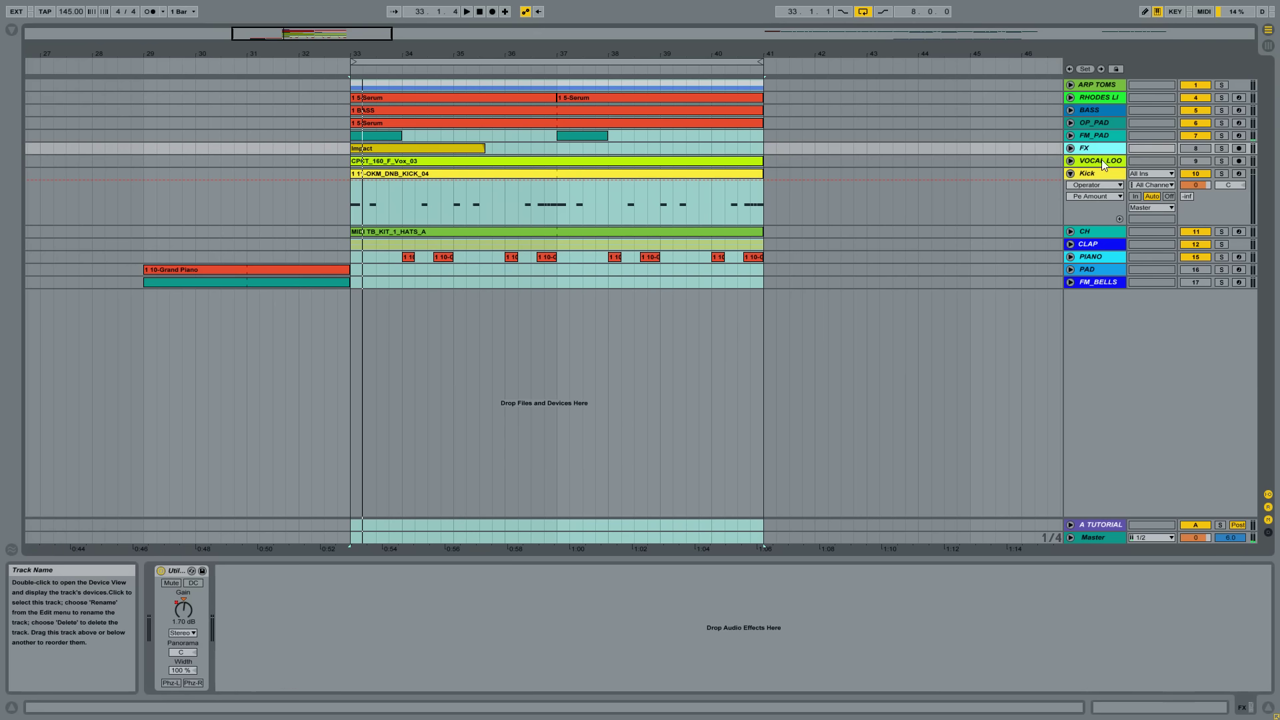
left_click(1102, 160)
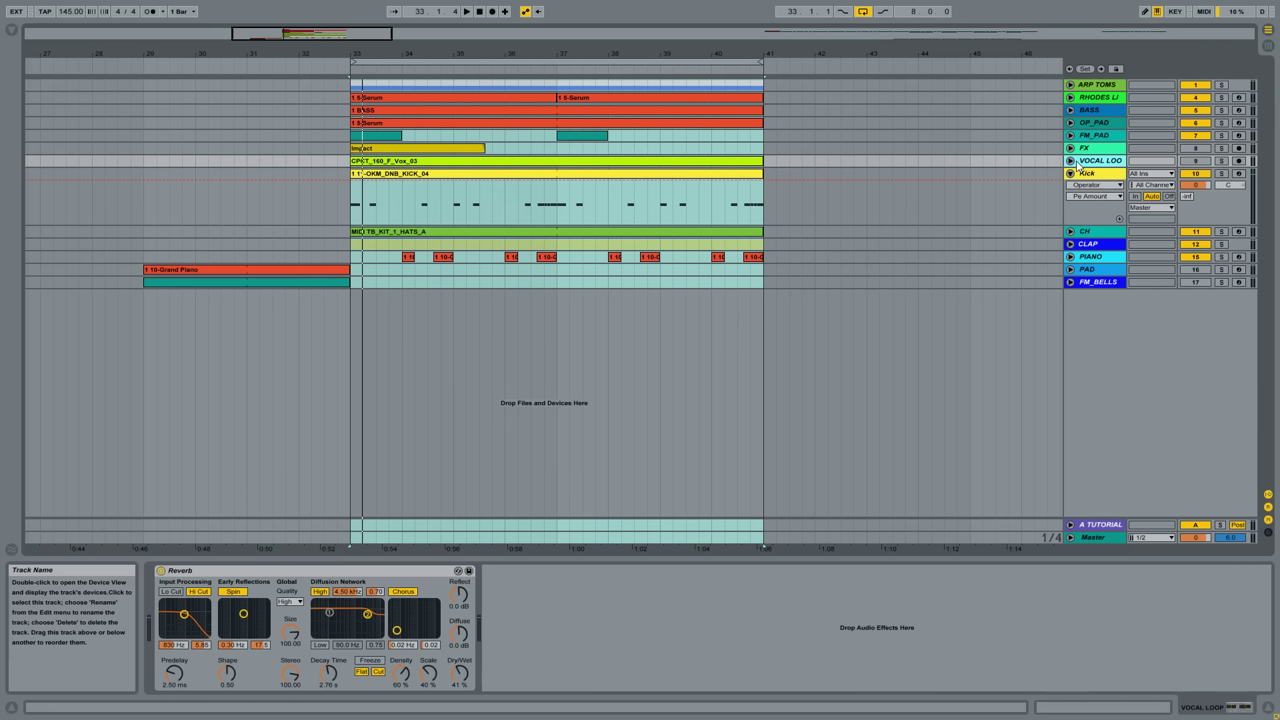
left_click(1084, 162)
left_click(1089, 148)
left_click(1070, 148)
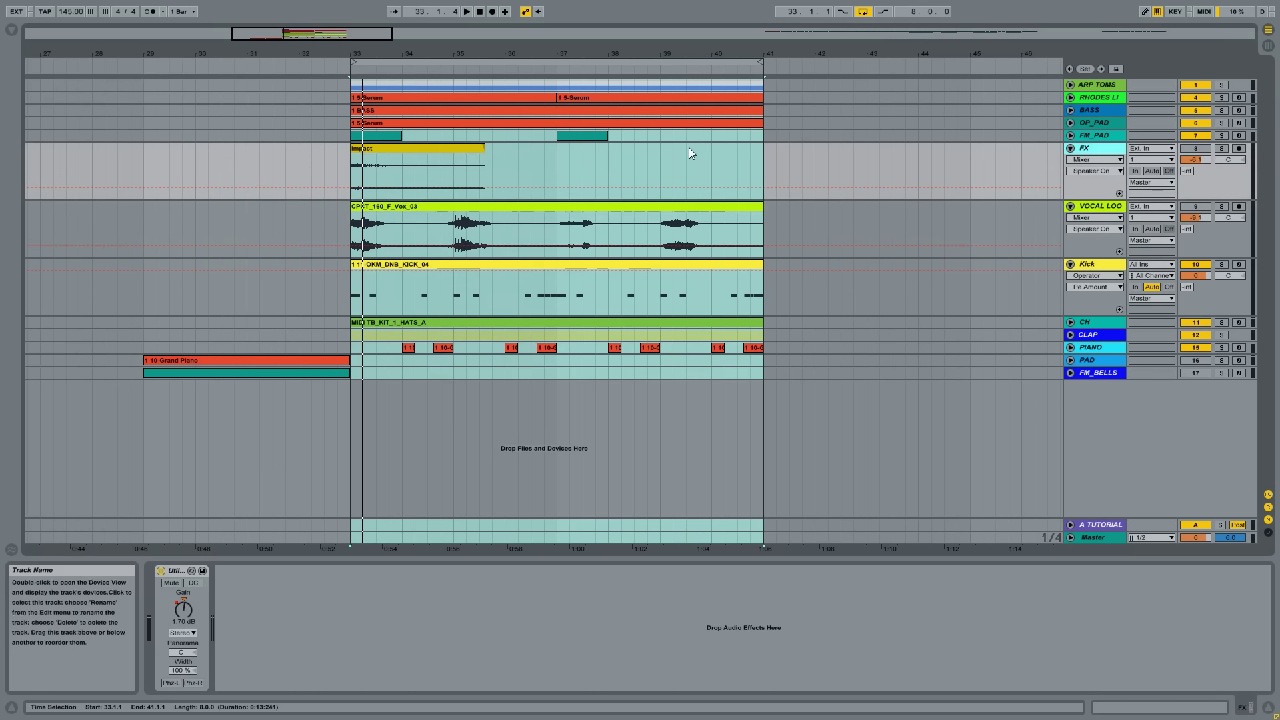
left_click(439, 148)
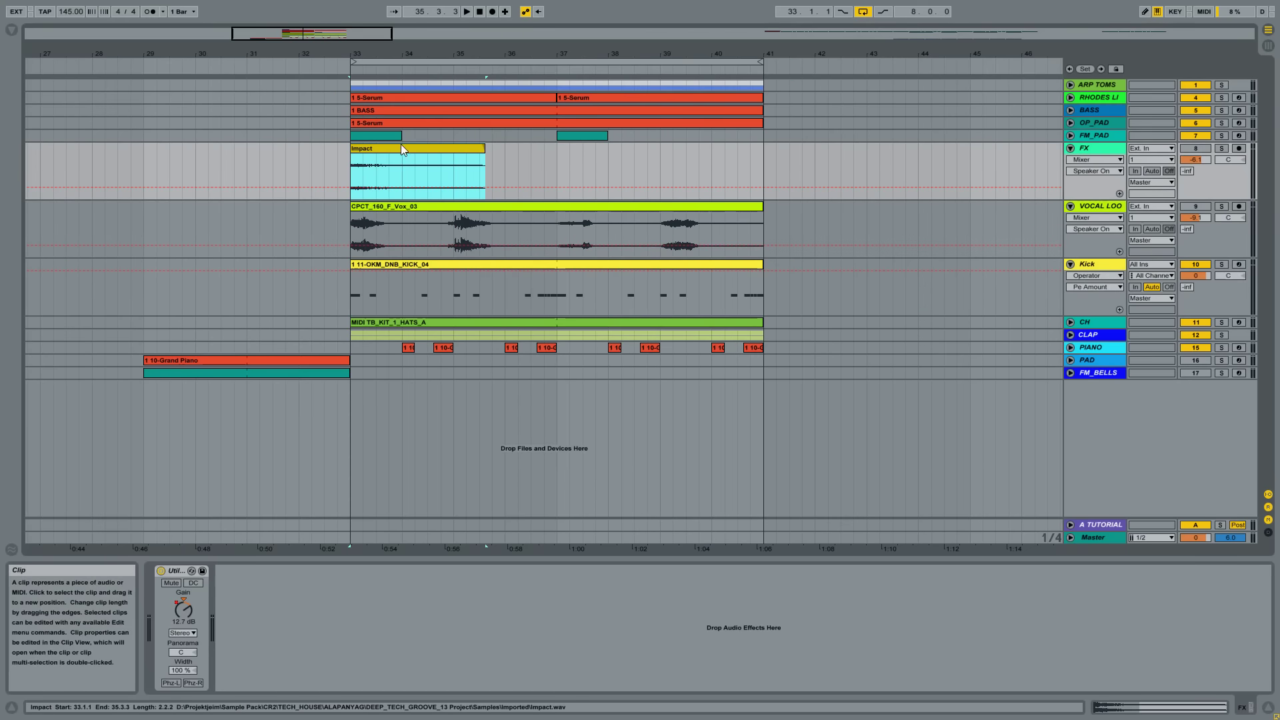
left_click(1097, 205)
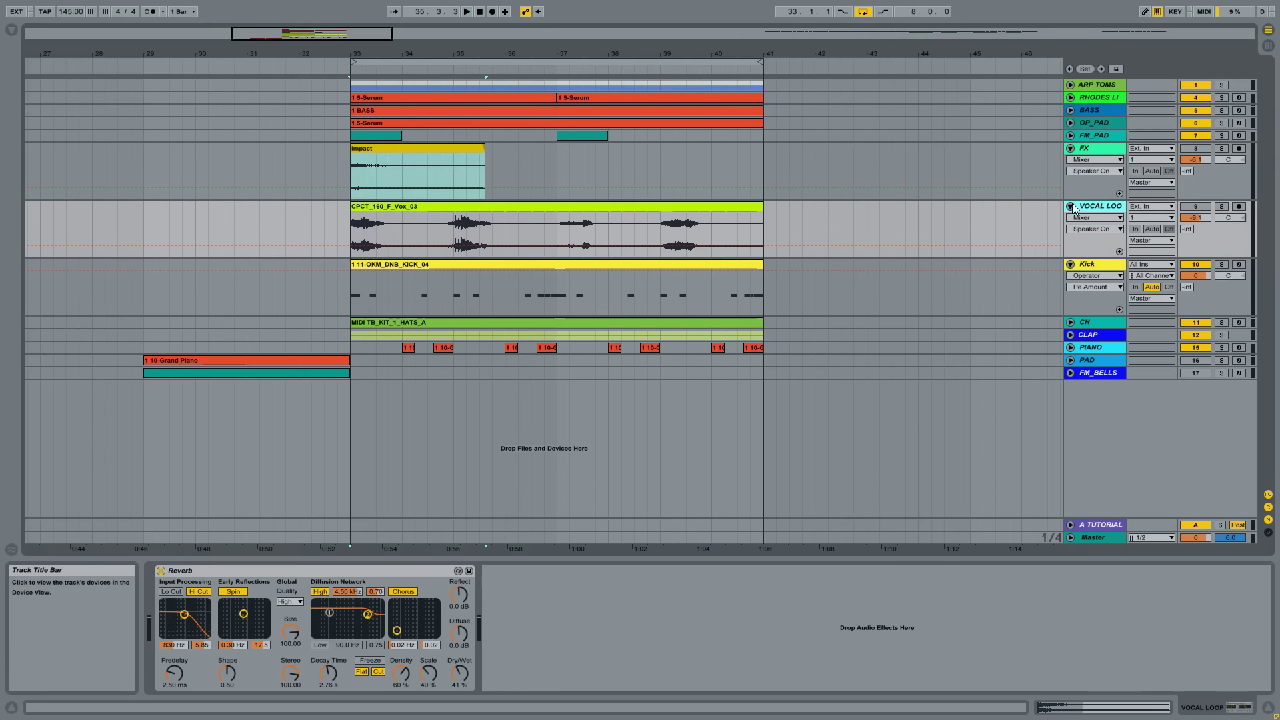
left_click(1070, 206)
left_click(1070, 148)
left_click(1070, 175)
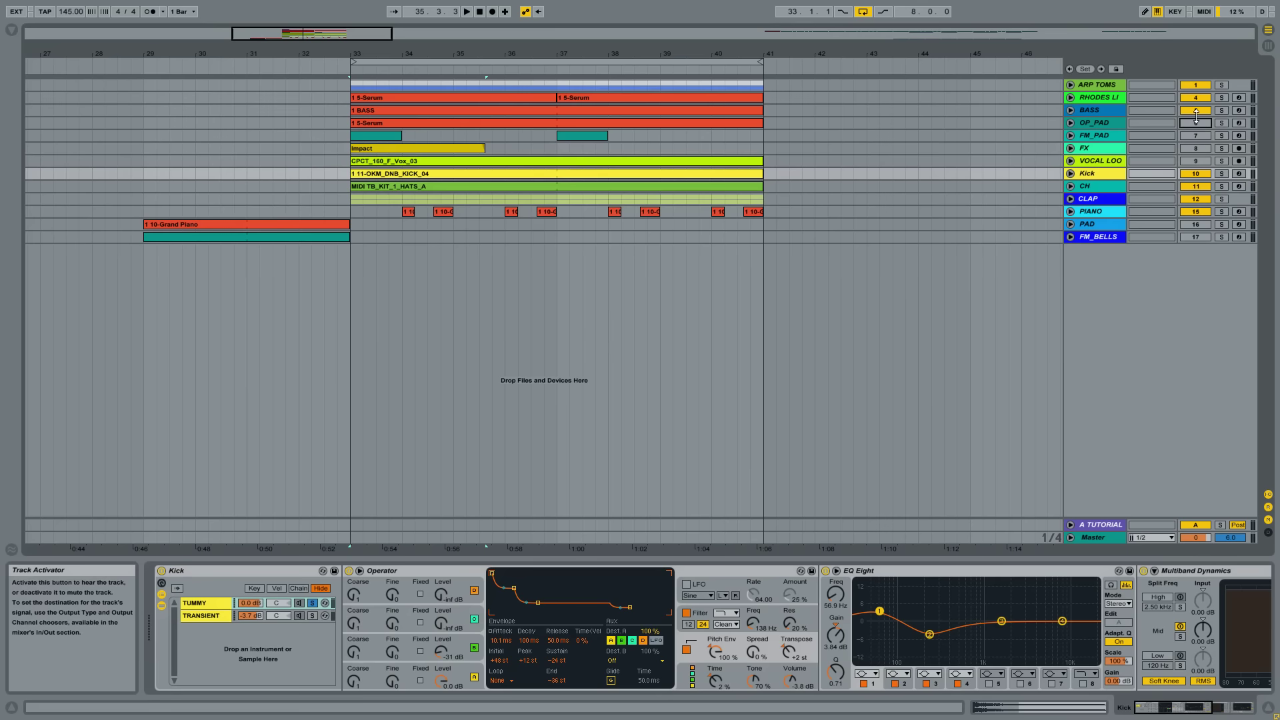
Mute the tracks from ARP TOMS to FM_PAD, and play the unfolded Kick track soloed
left_click_drag(1197, 116, 1196, 85)
left_click(1094, 176)
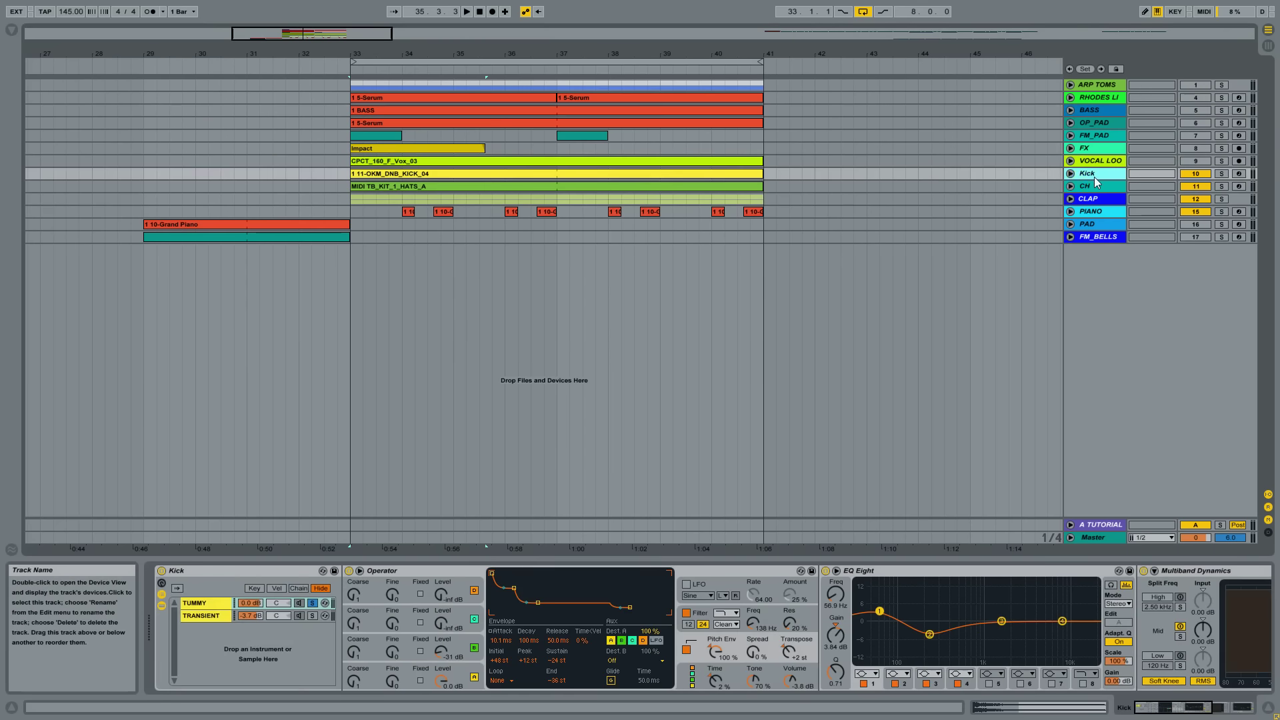
left_click(1070, 174)
left_click(1222, 174)
key("space")
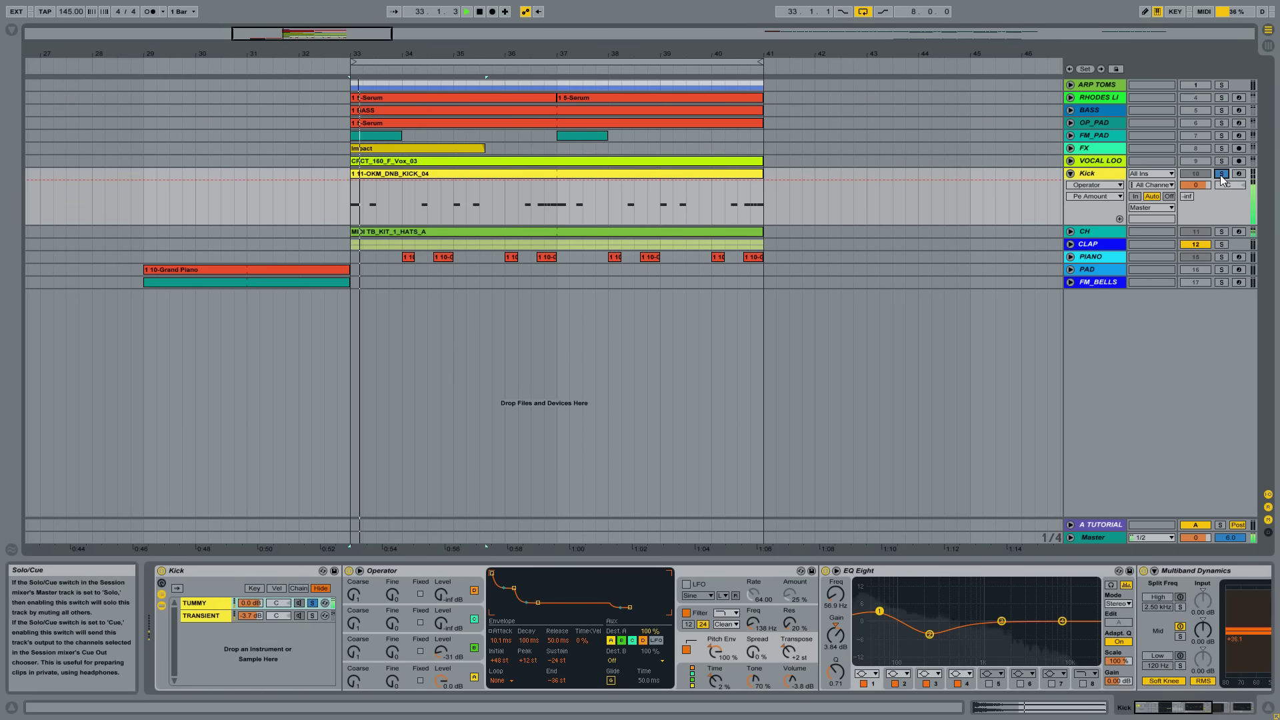
Listen to the CH track and the unfolded CLAP group, each soloed in turn
left_click(1222, 231)
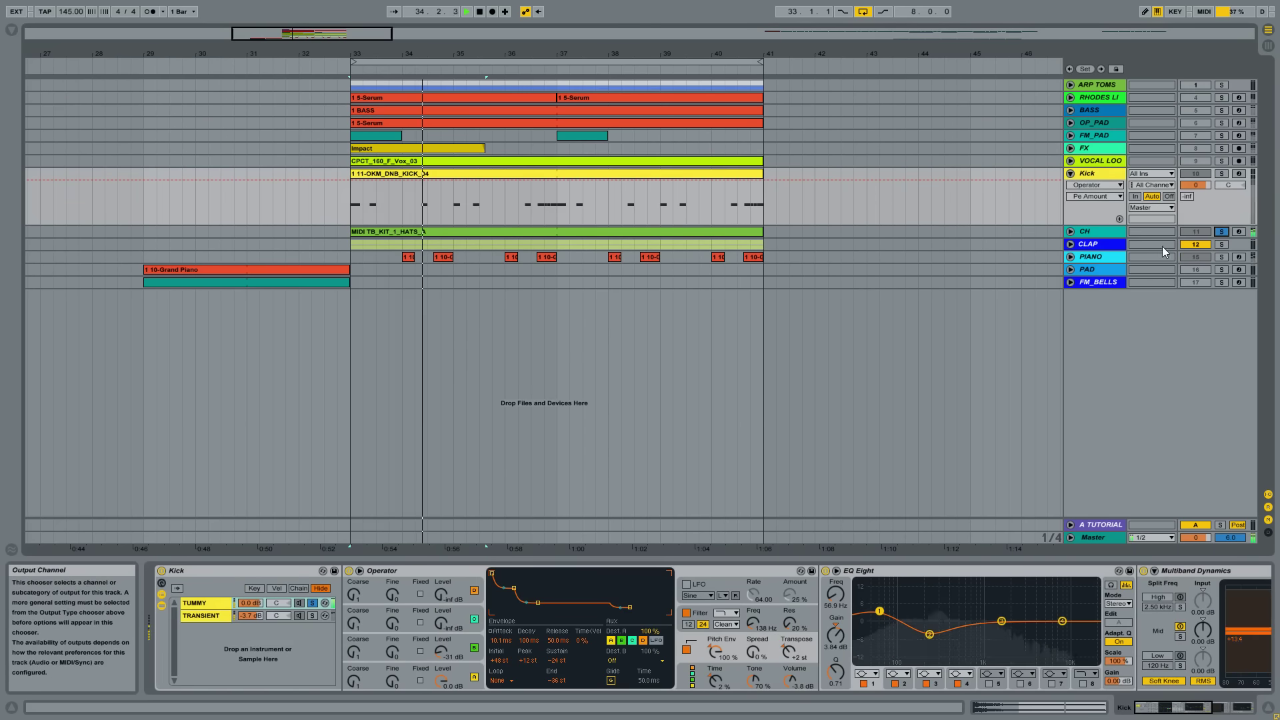
left_click(1100, 244)
left_click(1070, 244)
left_click(1222, 244)
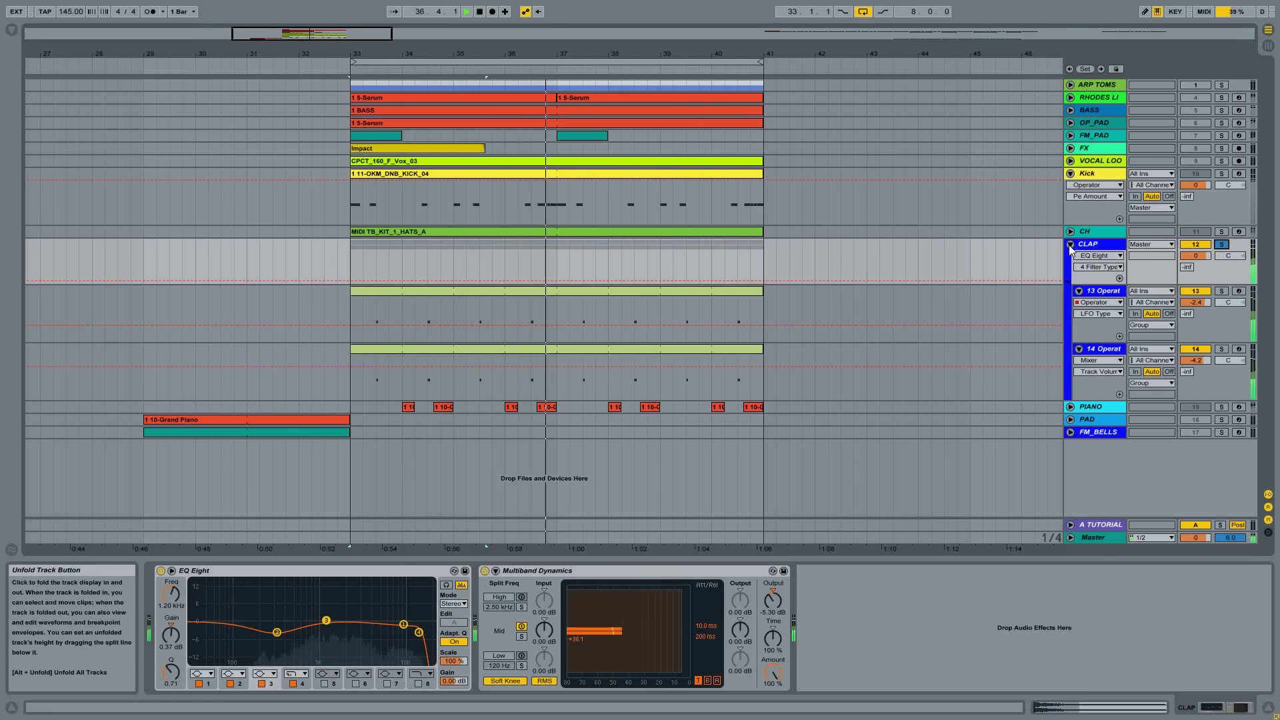
Solo the Kick track again, show its devices, and fold the CLAP group
left_click(1221, 173)
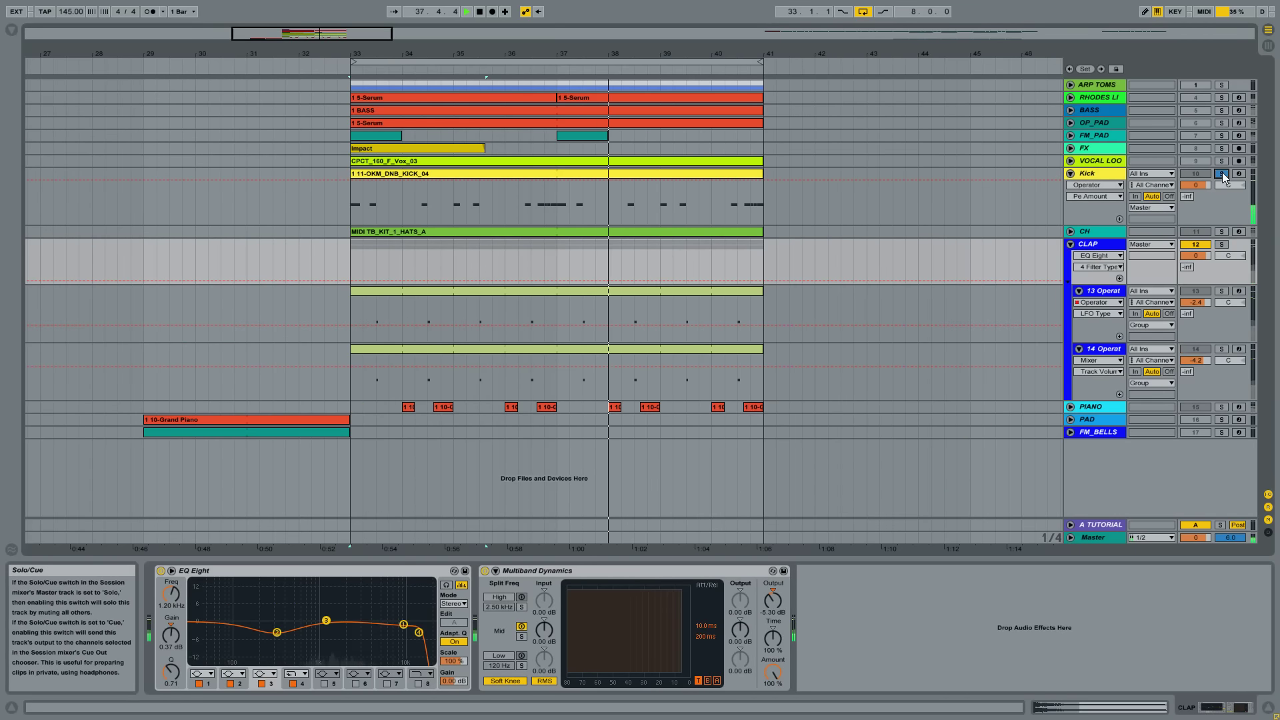
left_click(1097, 173)
left_click(1071, 244)
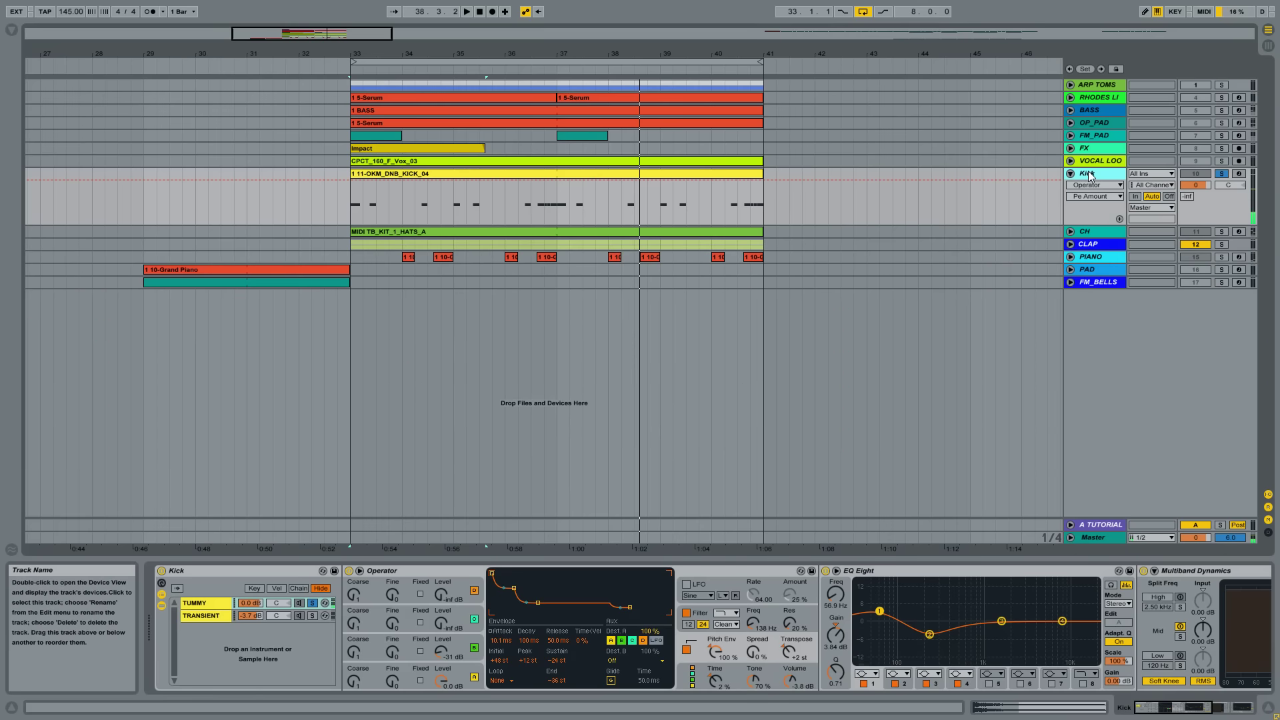
Audition the Kick rack's TRANSIENT and TUMMY chains separately, and leave both chains unsoloed
left_click(312, 603)
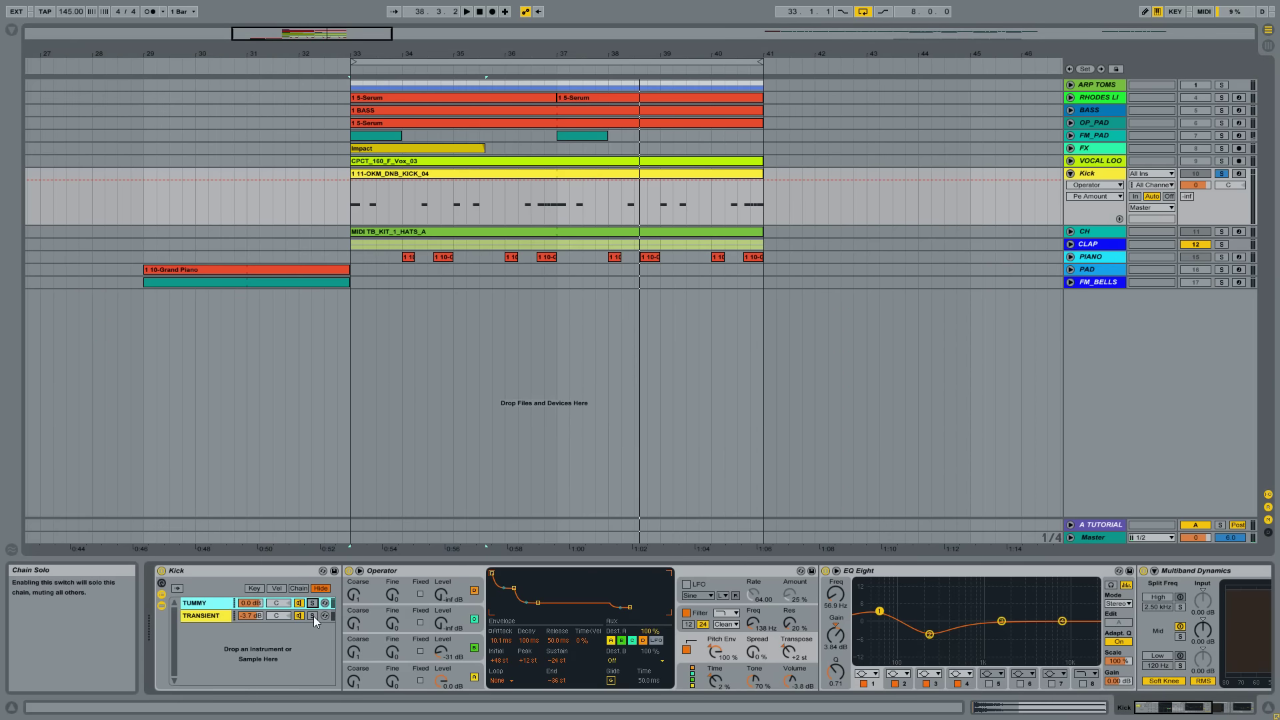
left_click(313, 616)
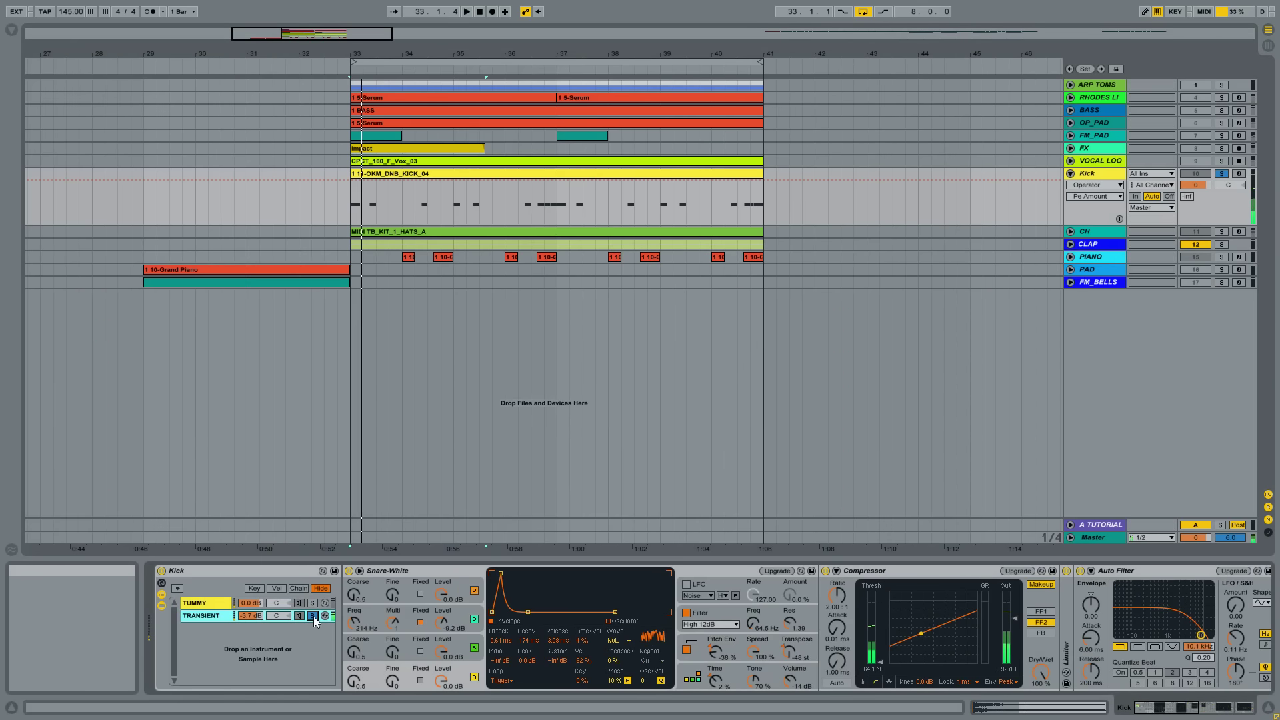
left_click(313, 604)
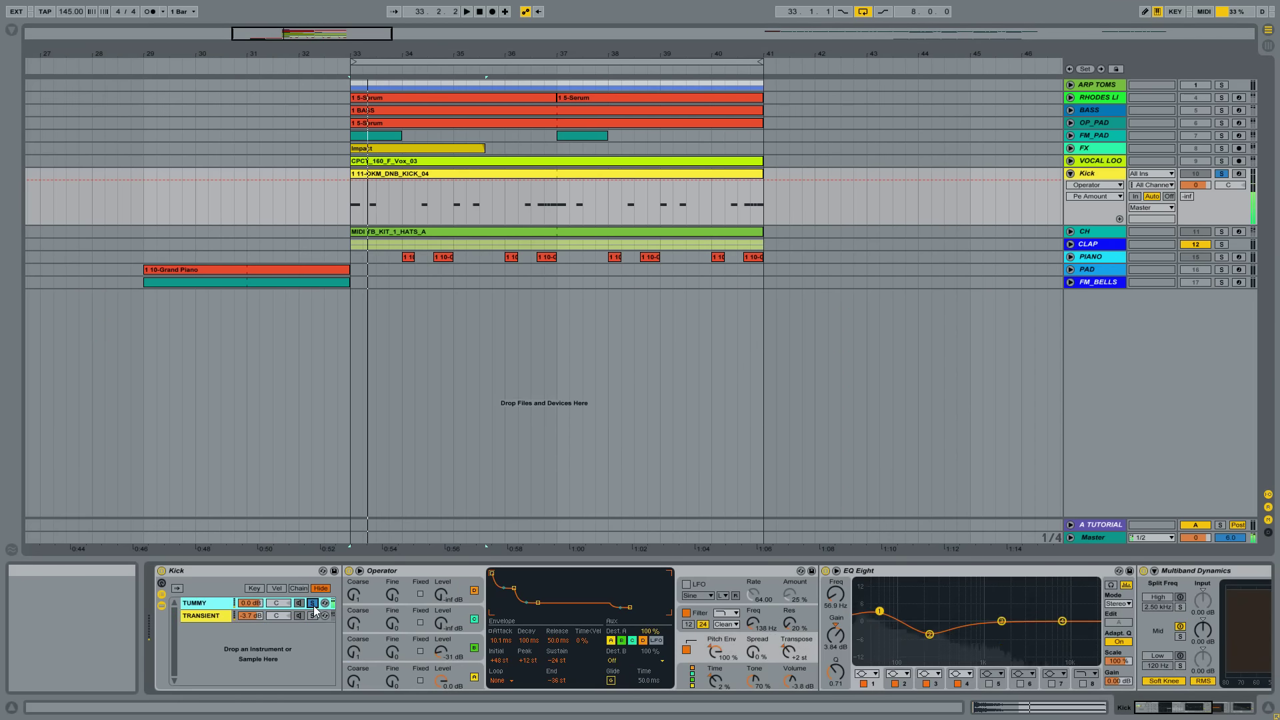
left_click(313, 603)
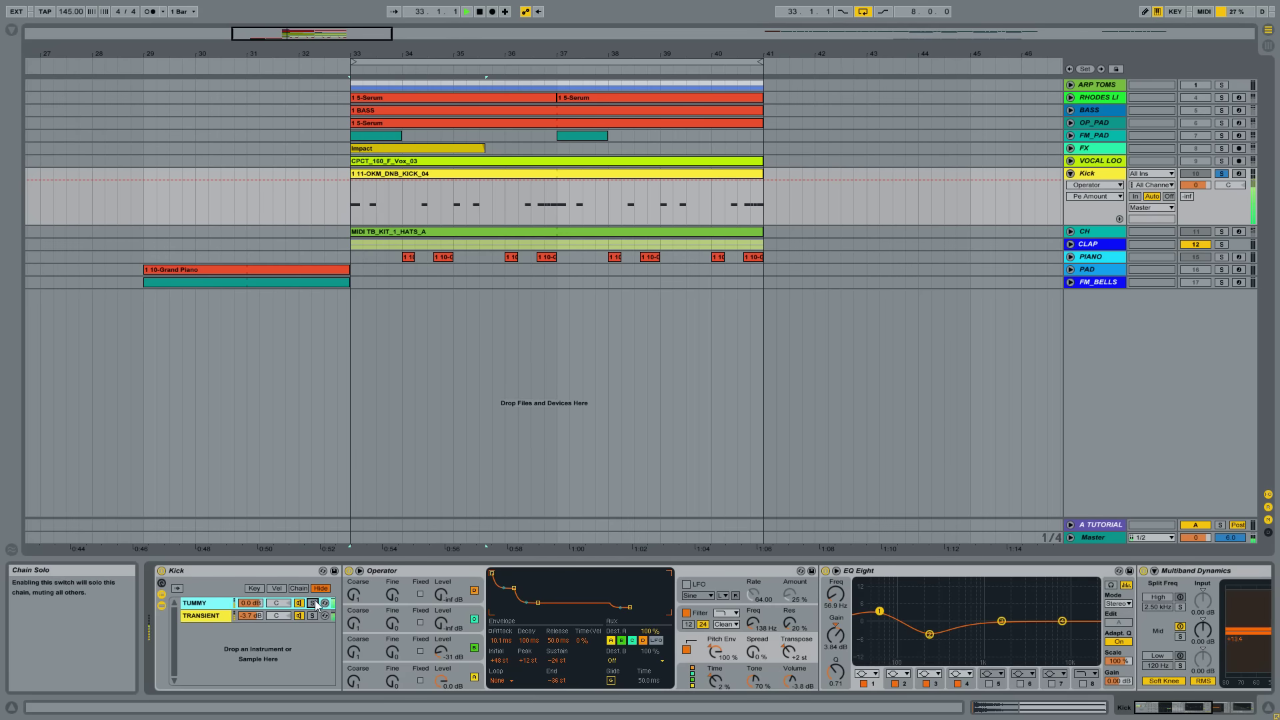
key("space")
left_click_drag(493, 54, 437, 55)
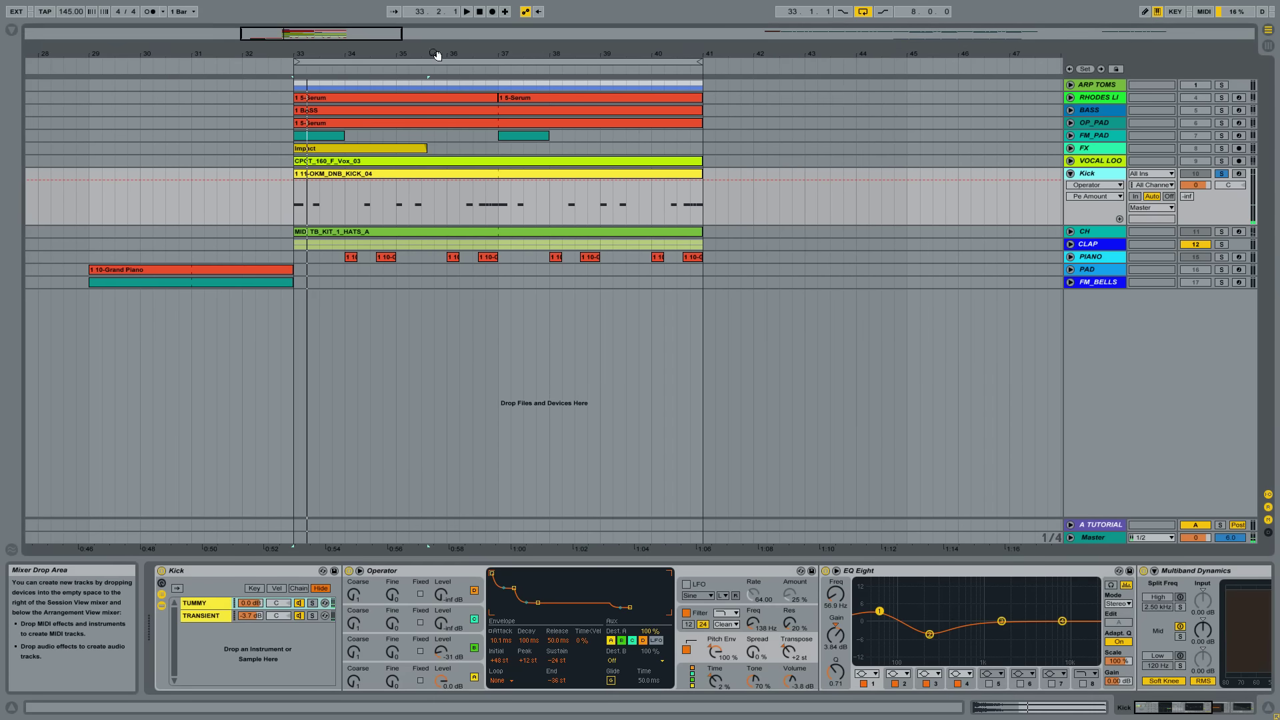
Try different initial level and decay time settings in Operator's pitch envelope while auditioning the kick
left_click(450, 571)
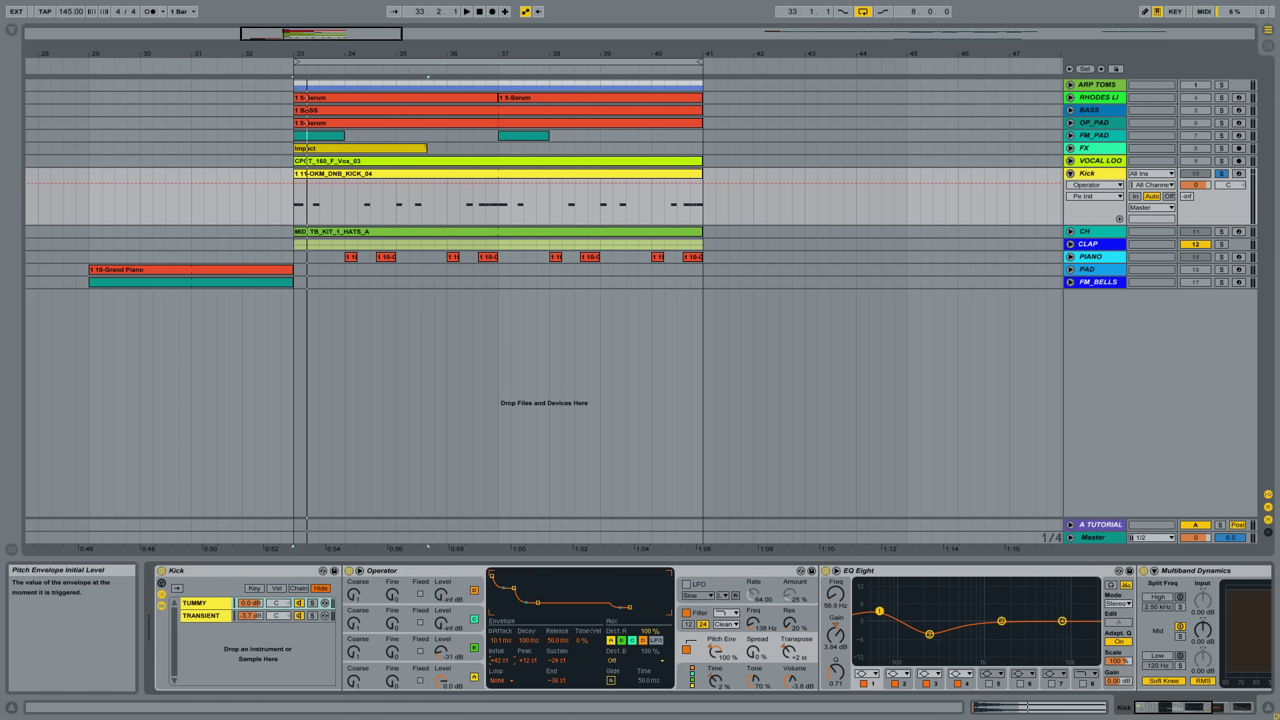
left_click_drag(502, 660, 501, 655)
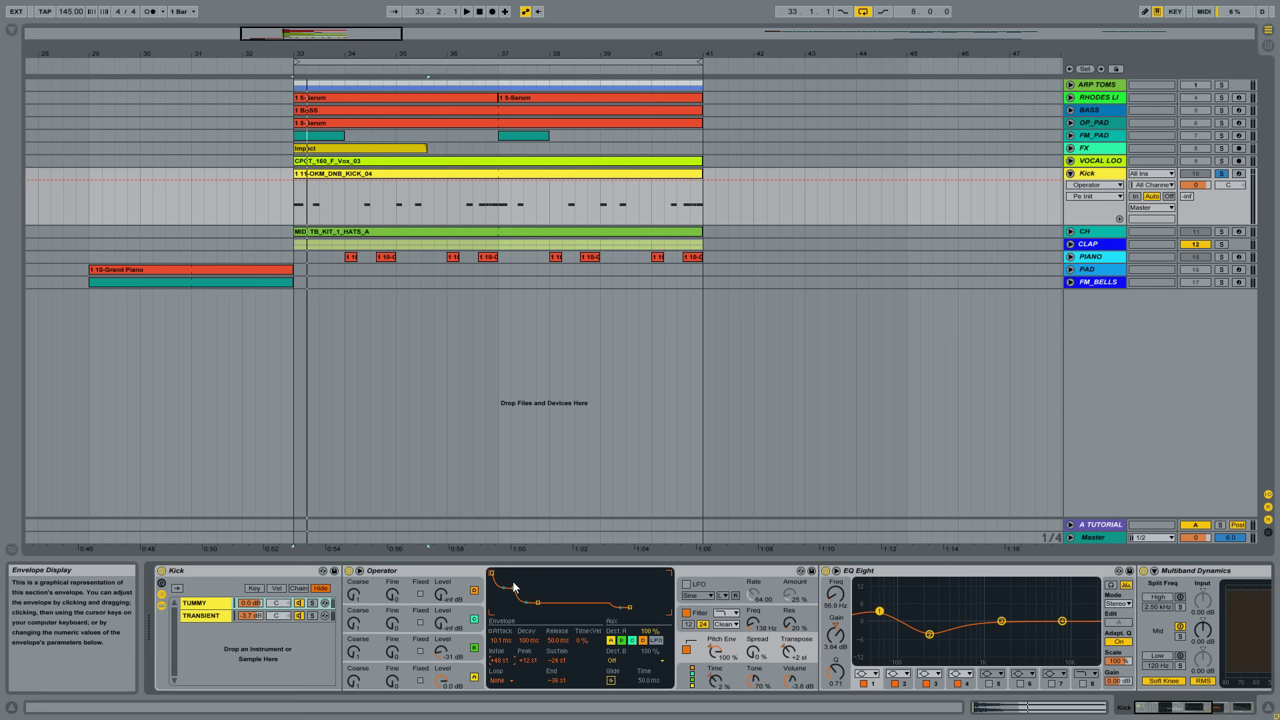
left_click(455, 570)
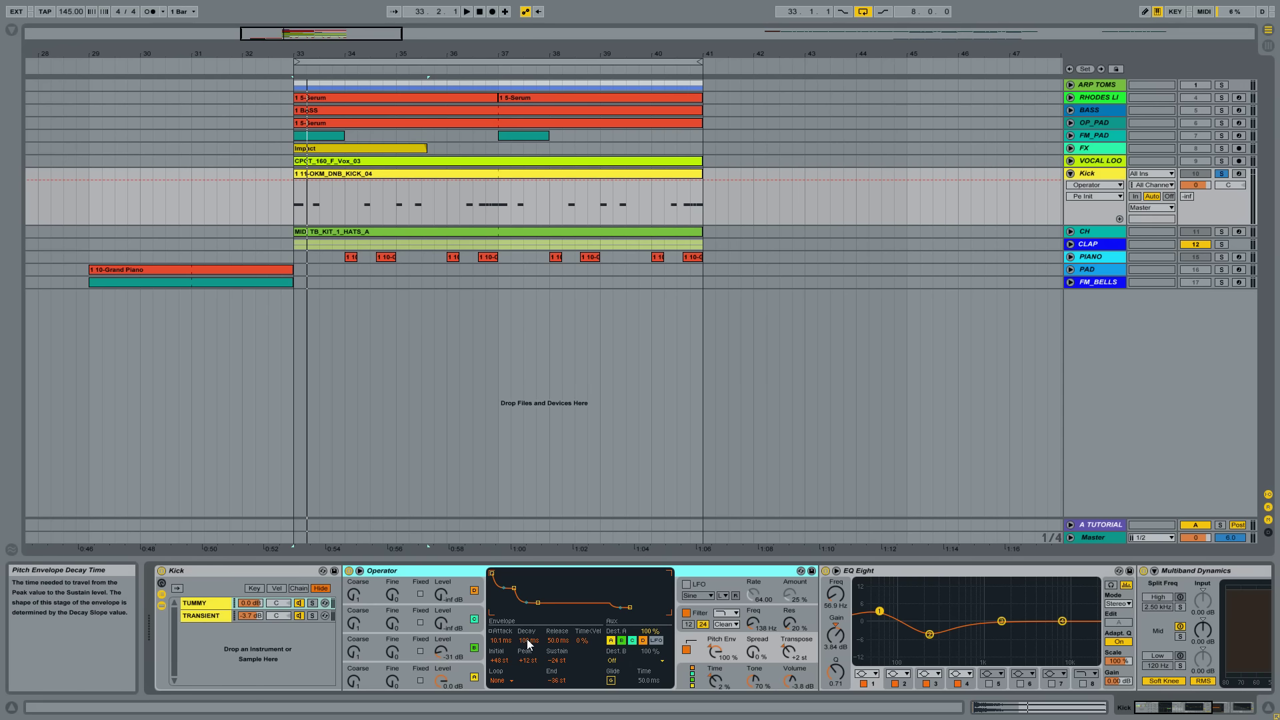
key("space")
mouse_move(530, 639)
left_mouse_down()
mouse_move(530, 586)
mouse_move(530, 639)
left_mouse_up()
key("space")
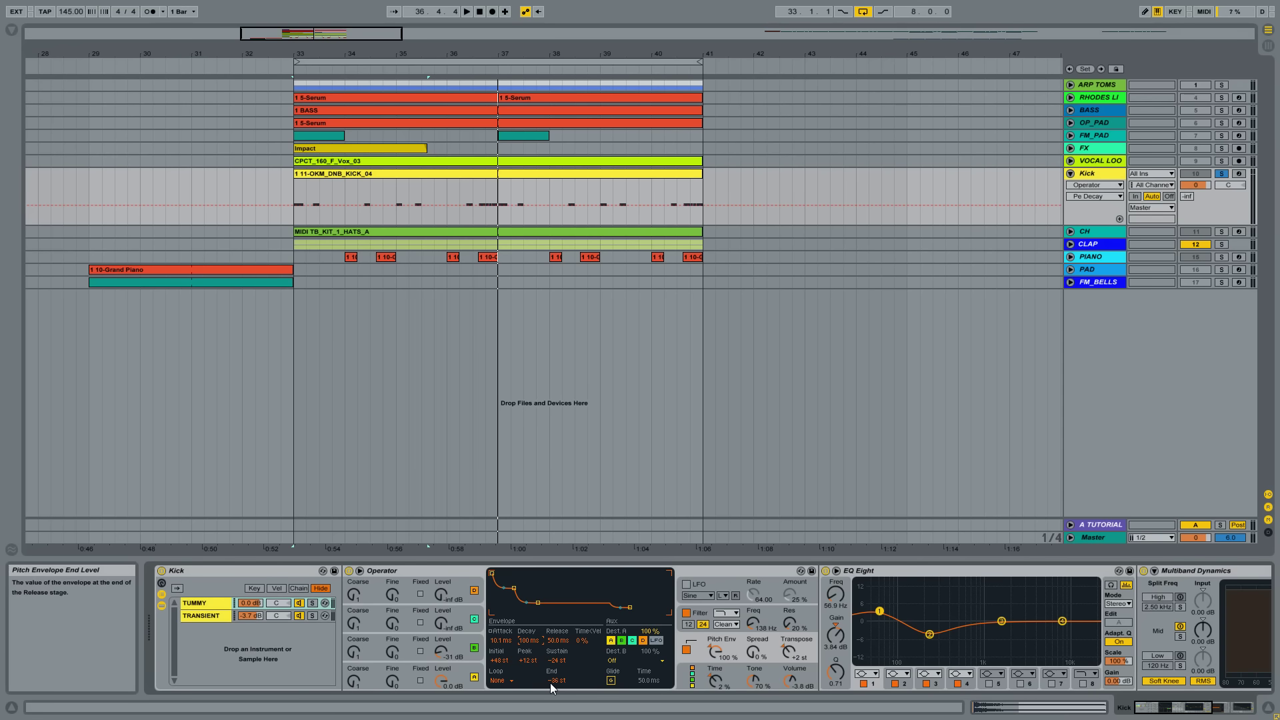
Examine oscillator A's envelope and harmonics and oscillator B's settings in Operator
left_click(447, 668)
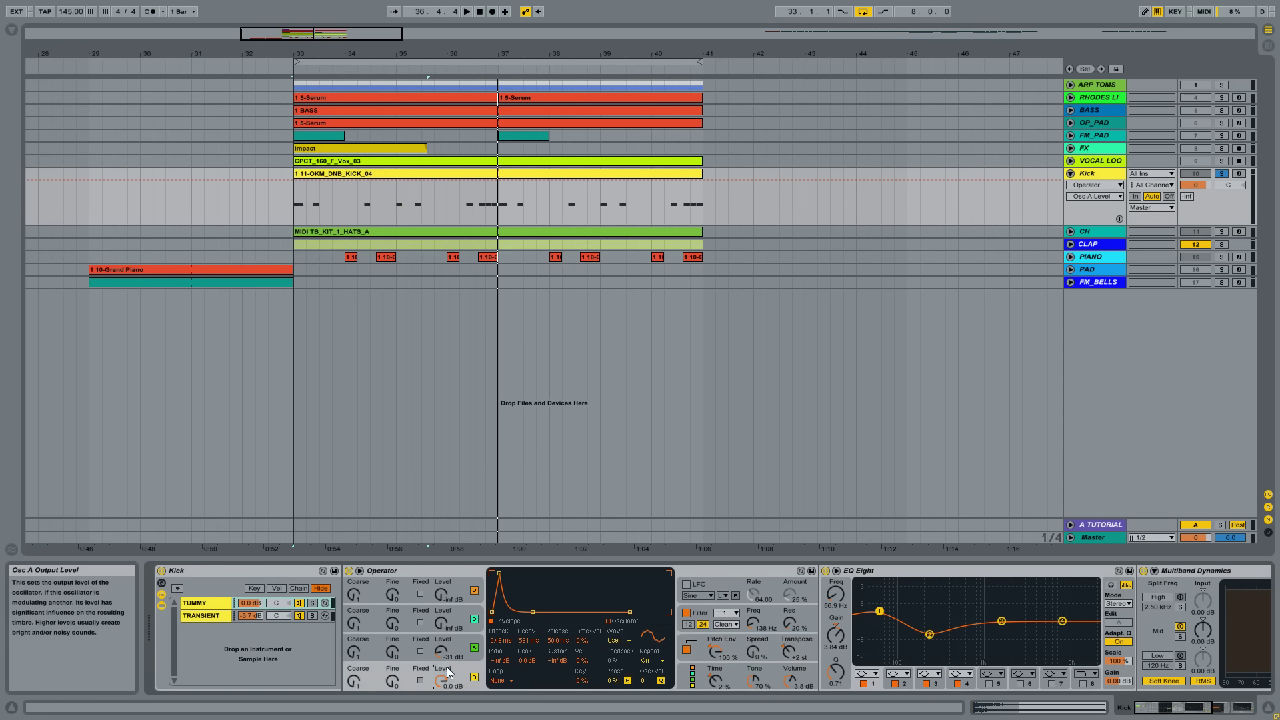
left_click(620, 622)
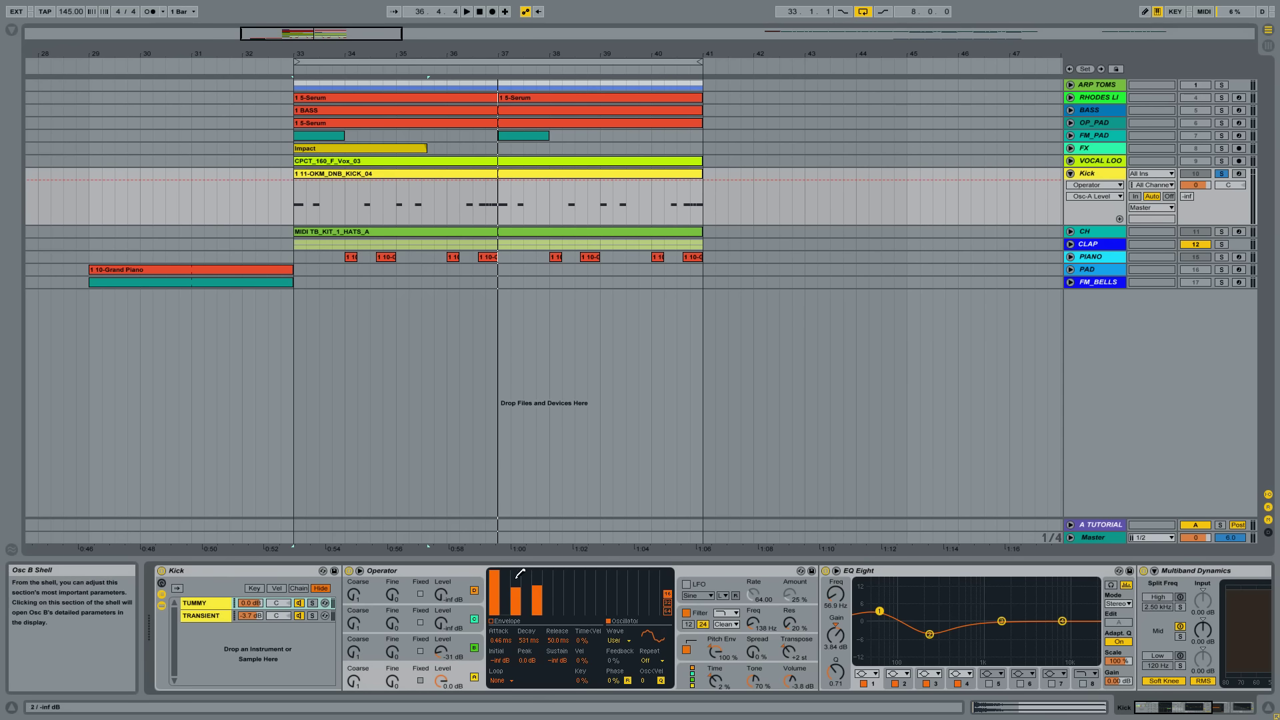
left_click(468, 635)
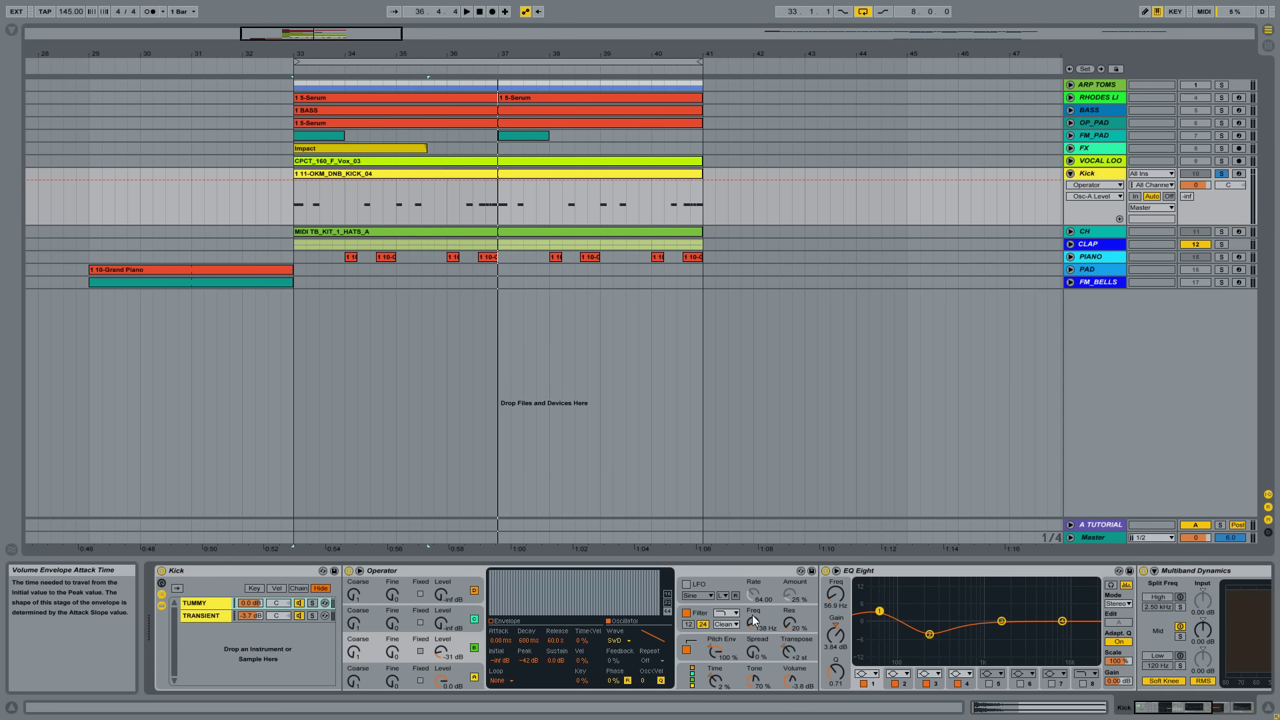
Show Operator's filter envelope and audition the kick with the filter switched off
left_click(772, 615)
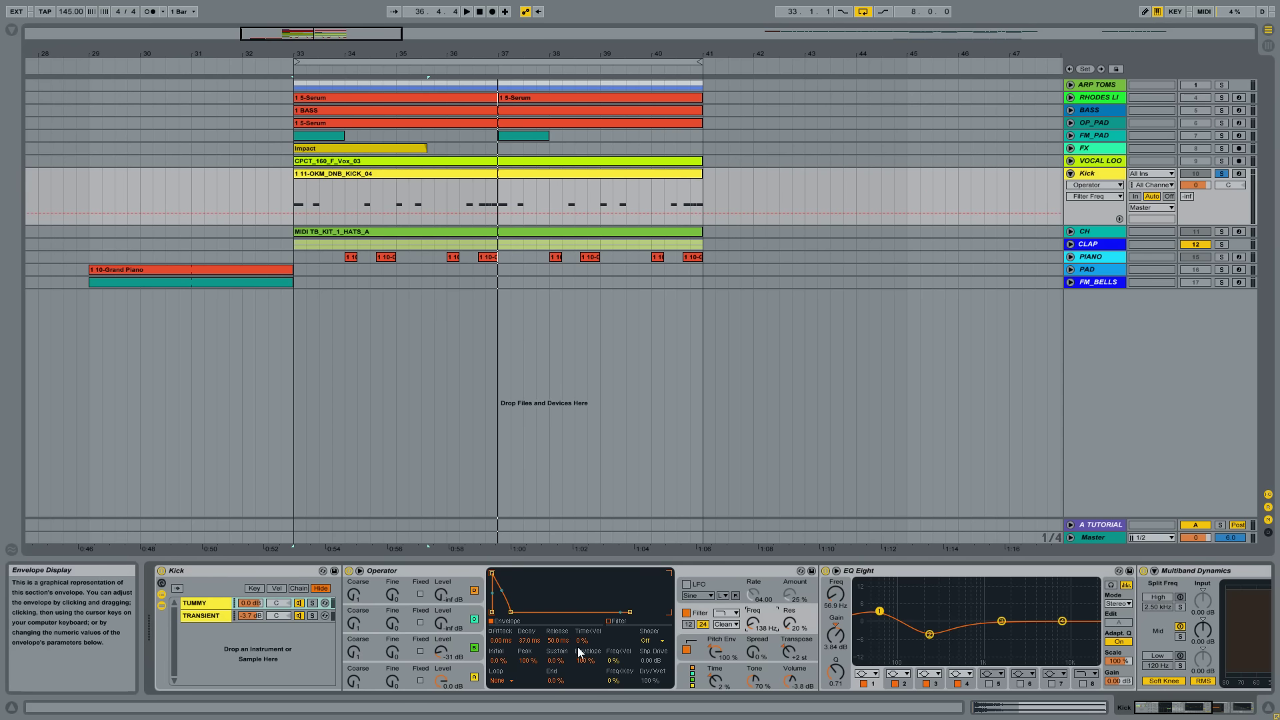
key("space")
left_click(687, 613)
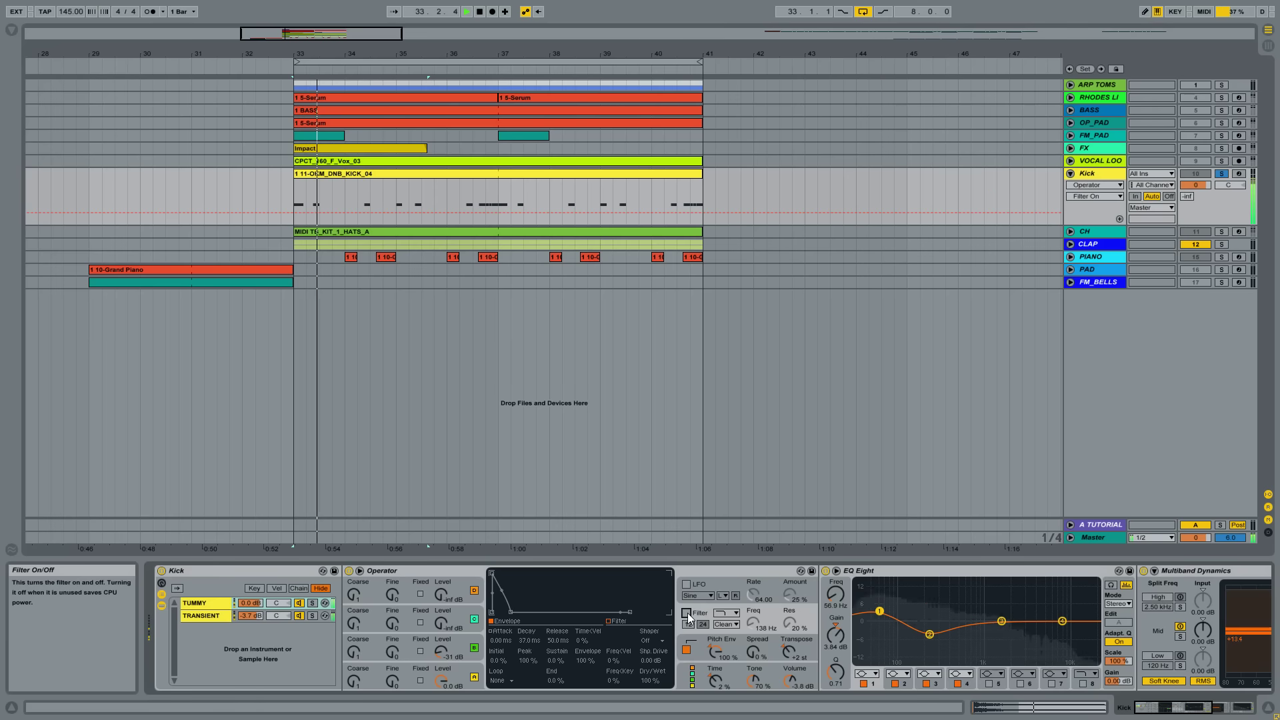
key("space")
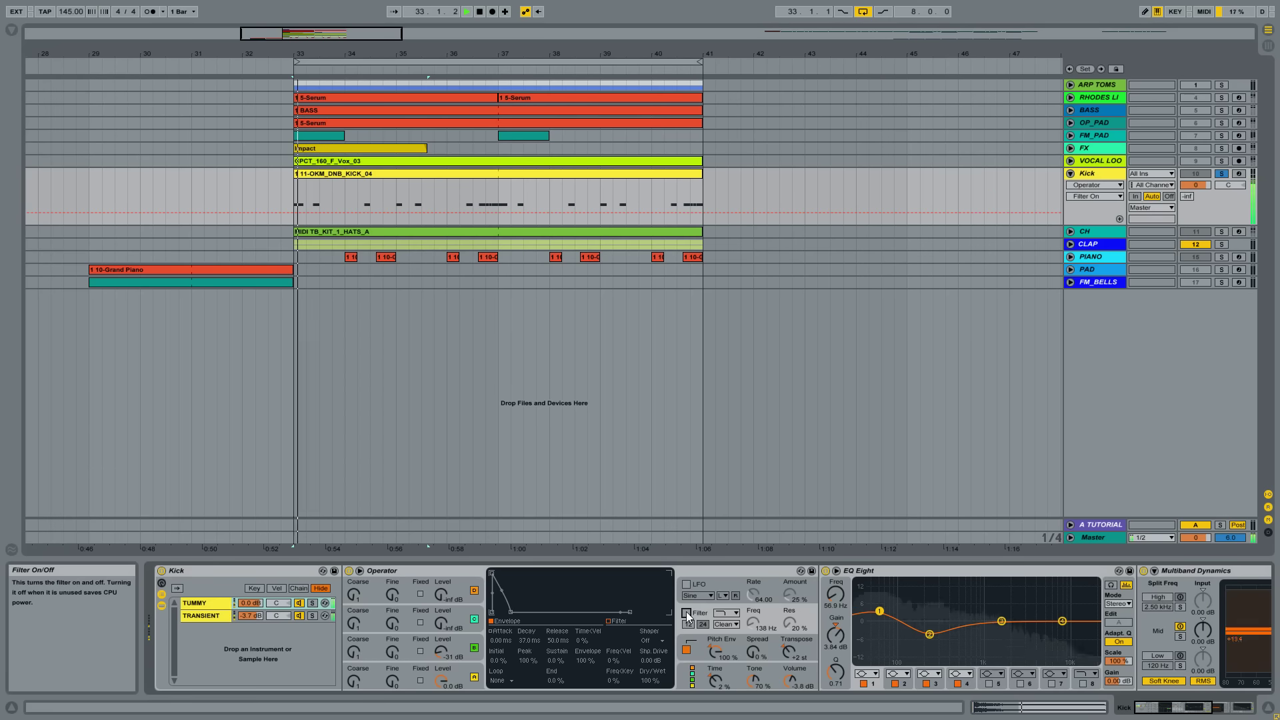
Show oscillator A's harmonics in Operator, and switch the filter back on while auditioning the kick
key("space")
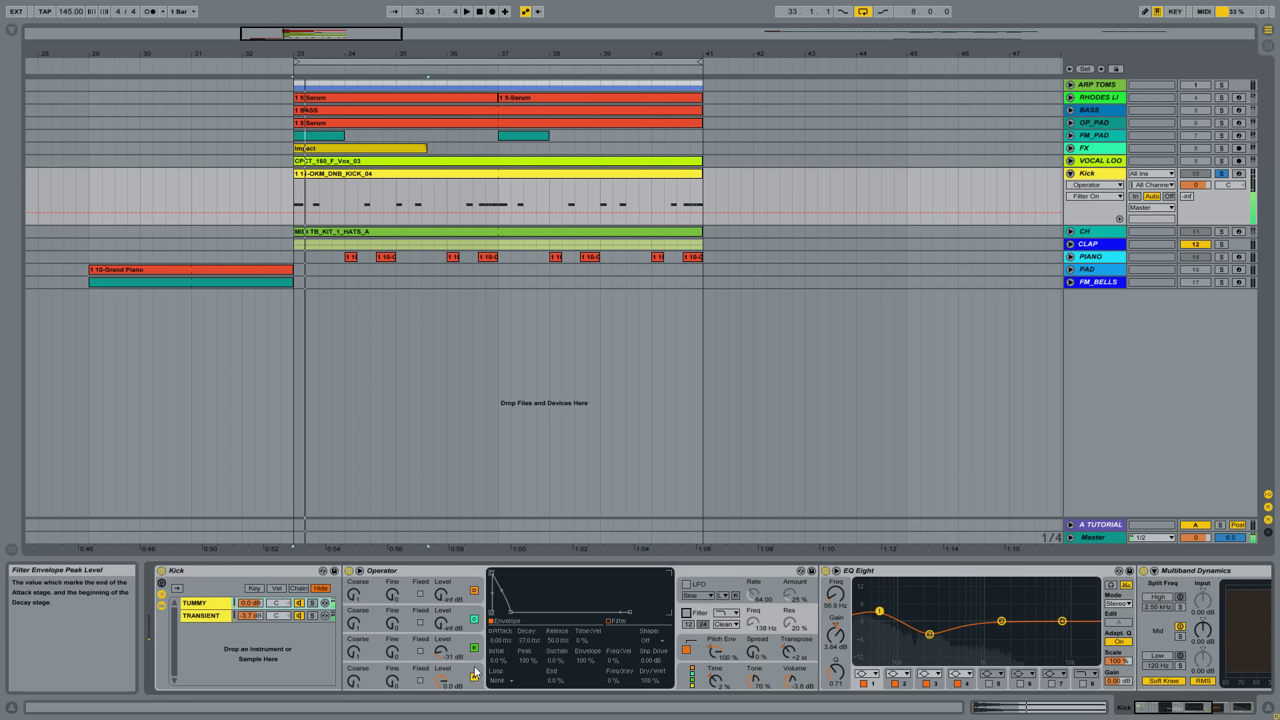
left_click(413, 675)
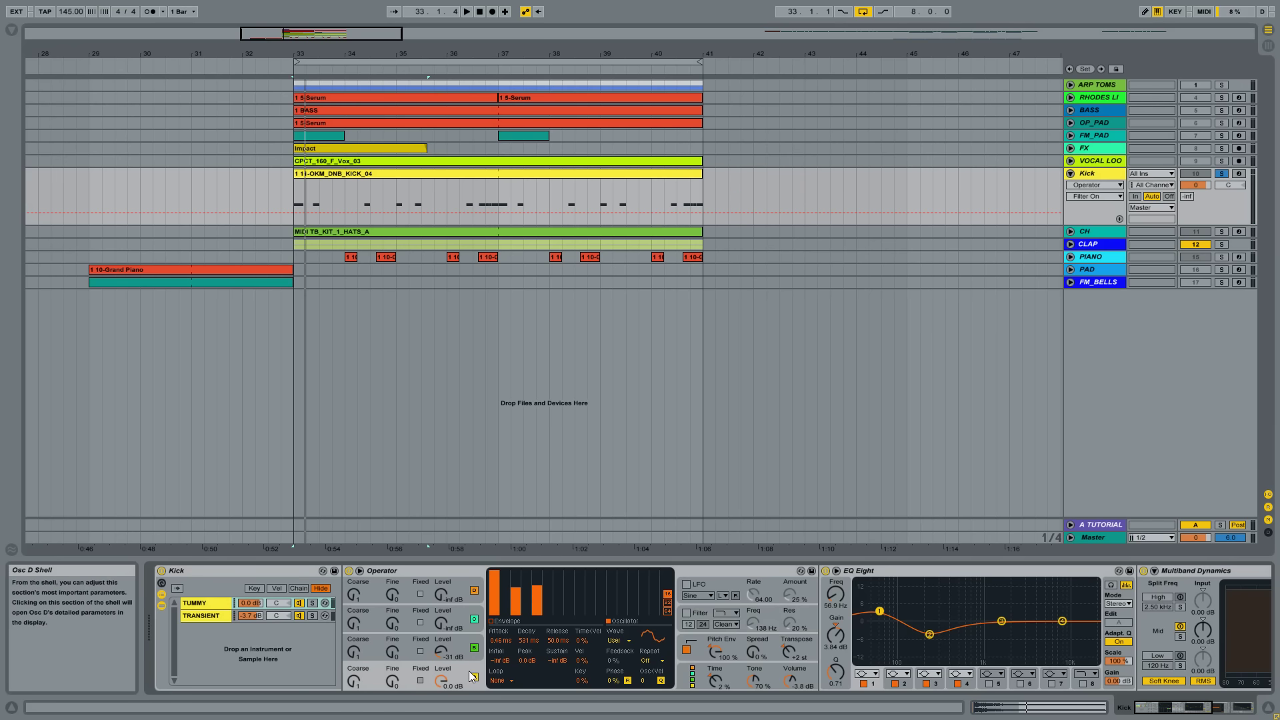
left_click(687, 613)
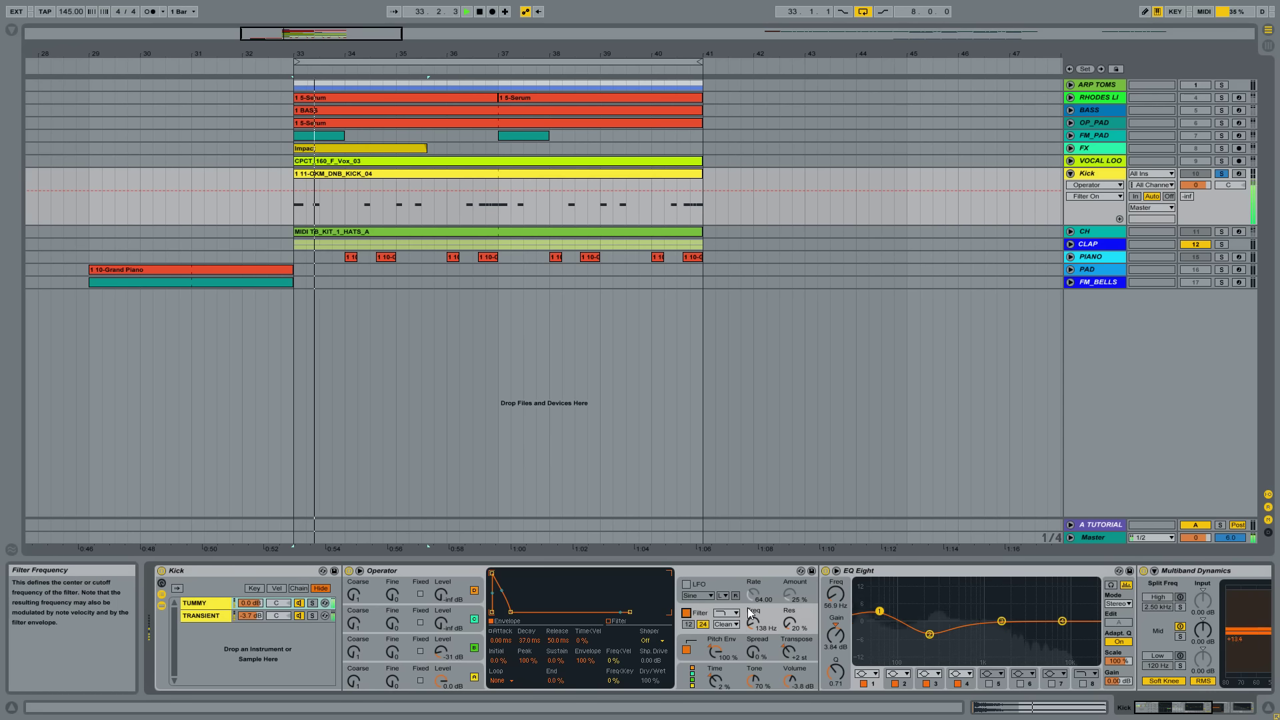
key("space")
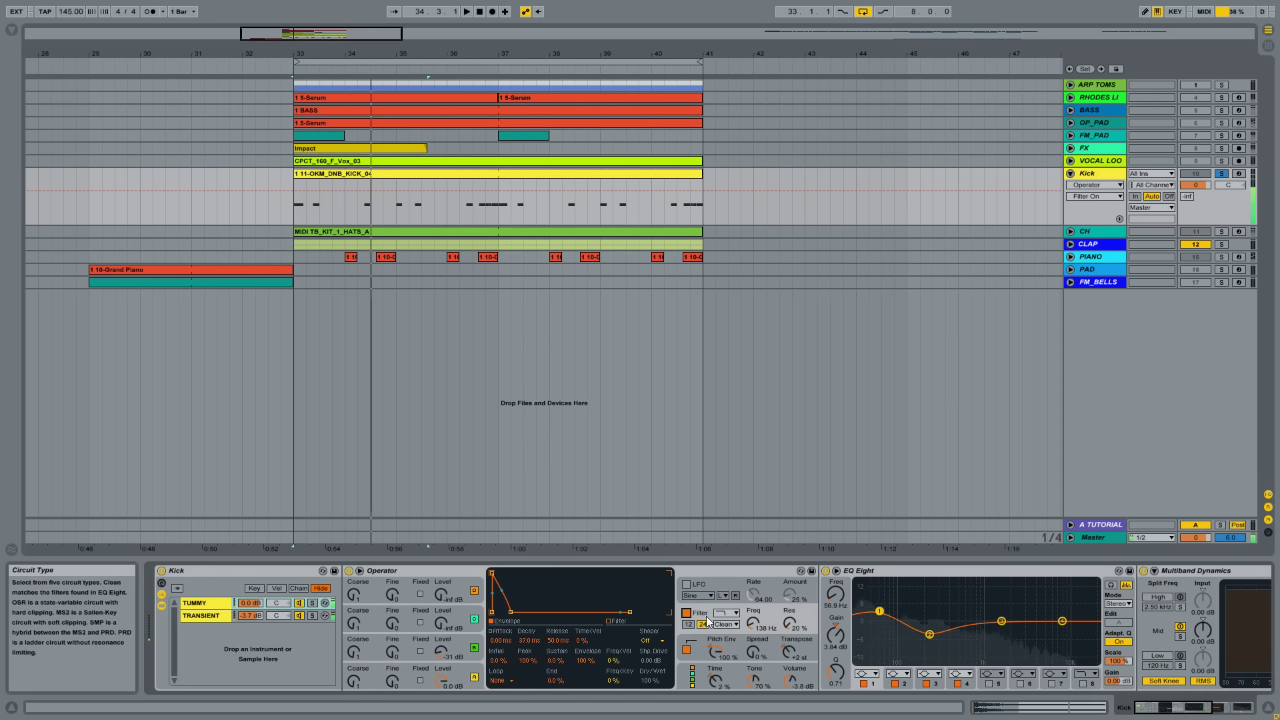
Look over the EQ Eight and Multiband Dynamics devices that follow Operator in the Kick rack
left_click(423, 574)
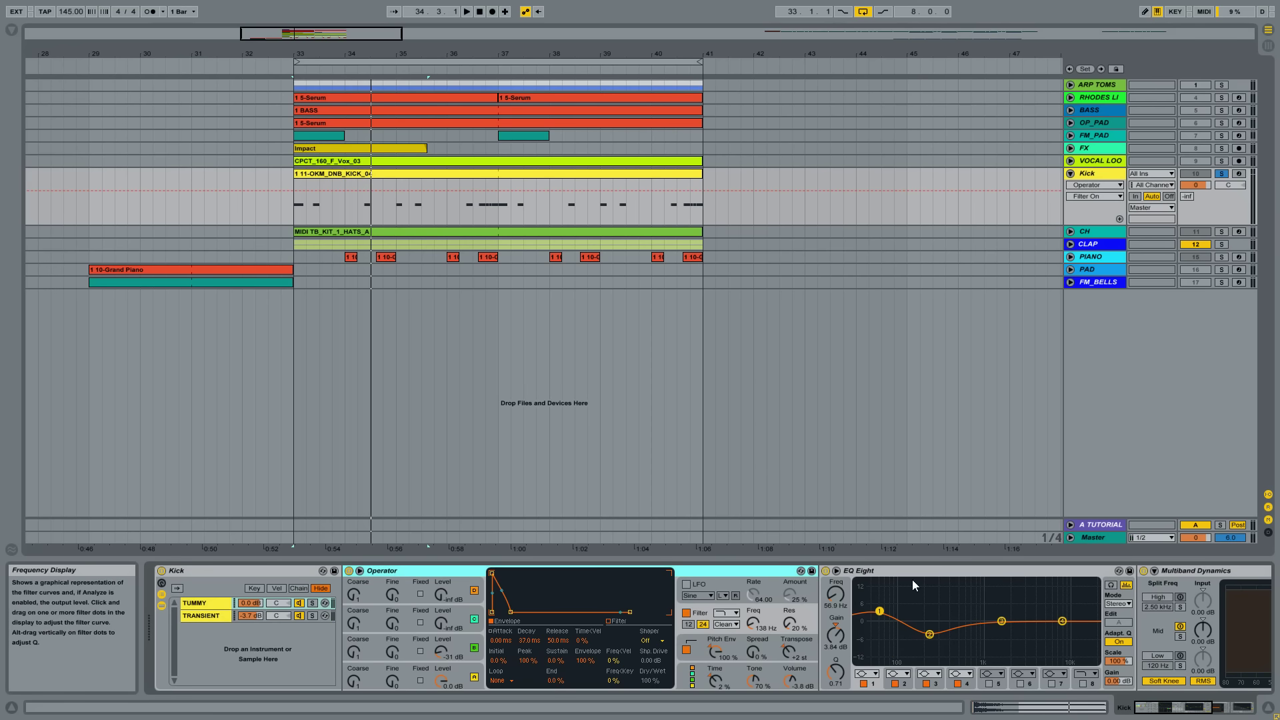
left_click(1194, 708)
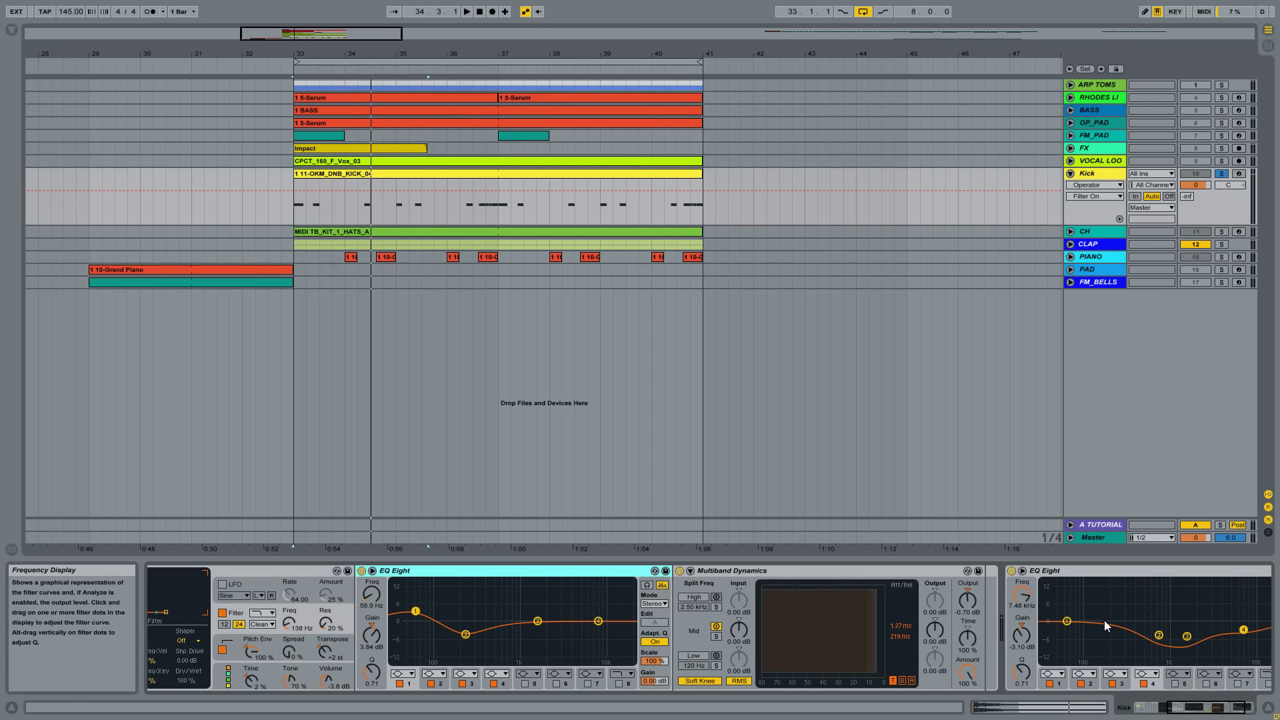
left_click(1157, 709)
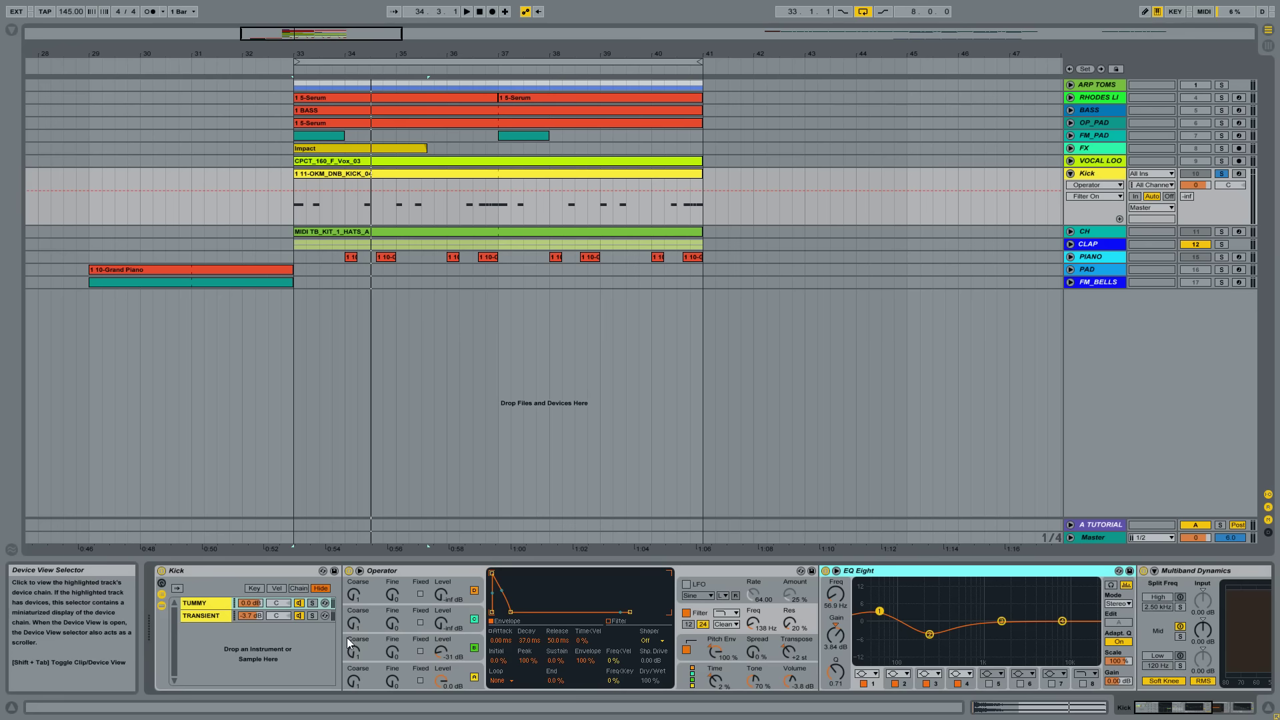
Solo the Kick rack's TRANSIENT chain and raise its Compressor's output gain to about 25 dB while auditioning it
left_click(209, 617)
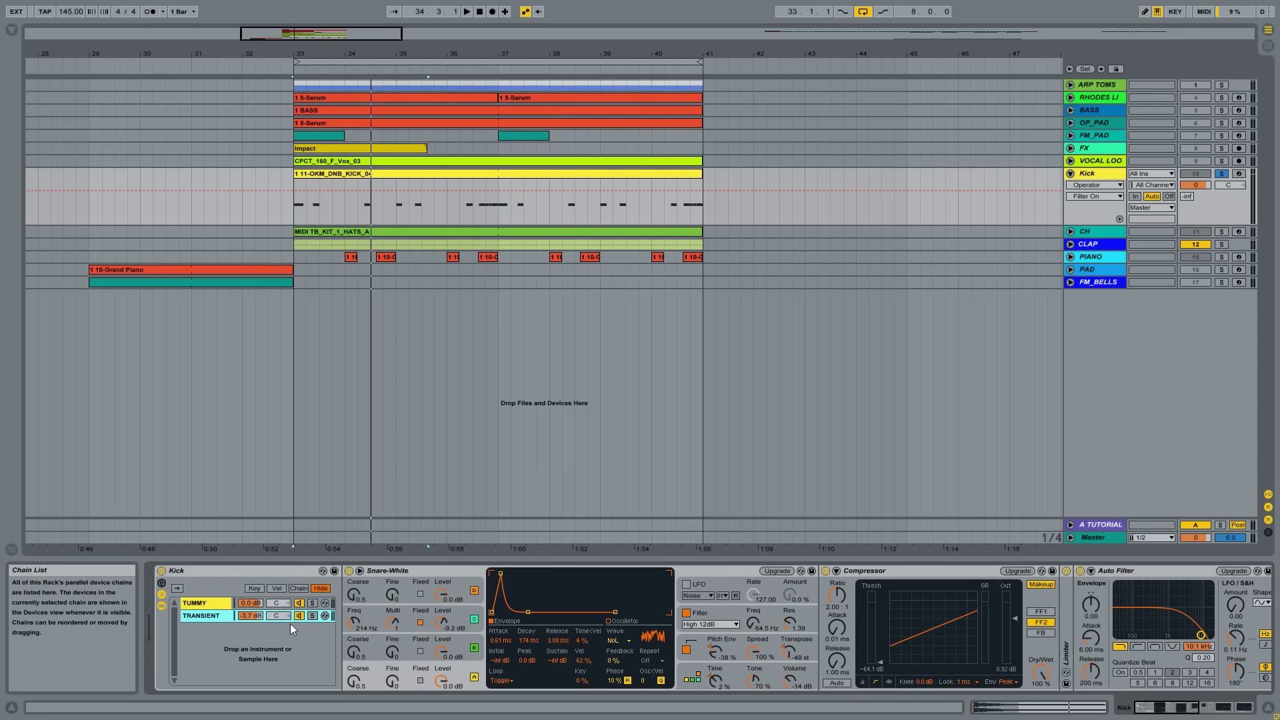
left_click(312, 615)
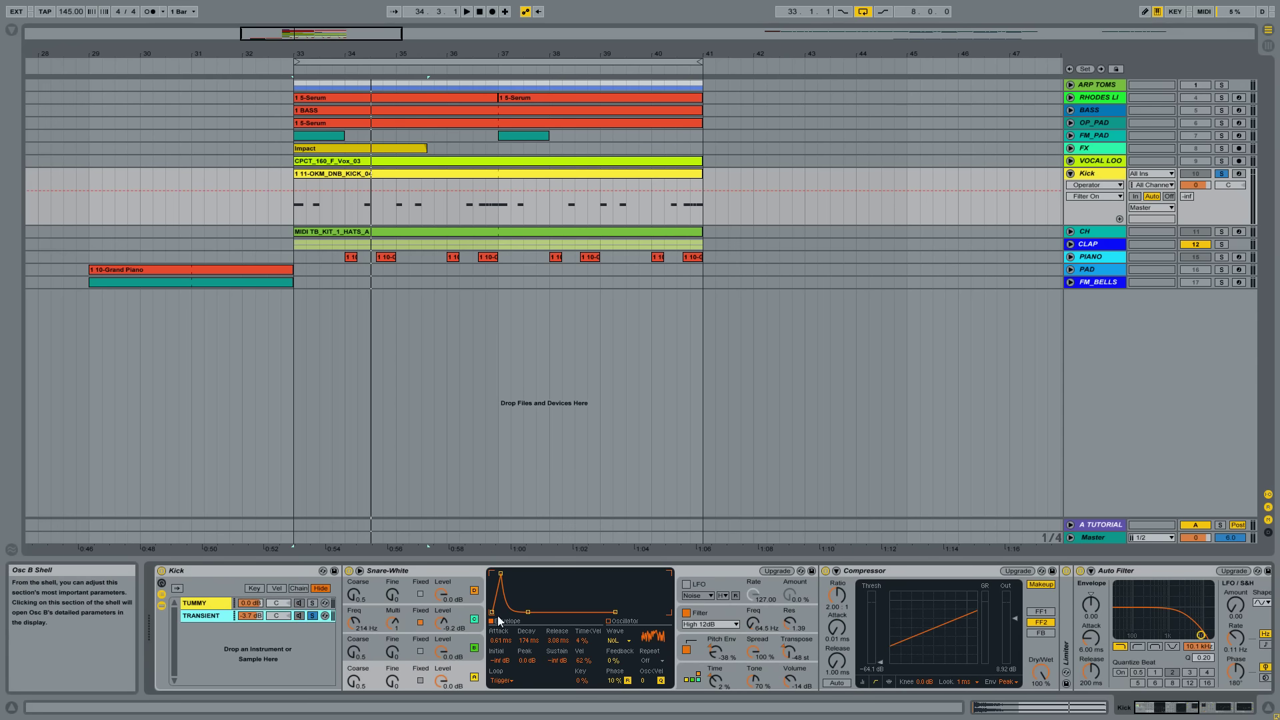
left_click(474, 574)
key("space")
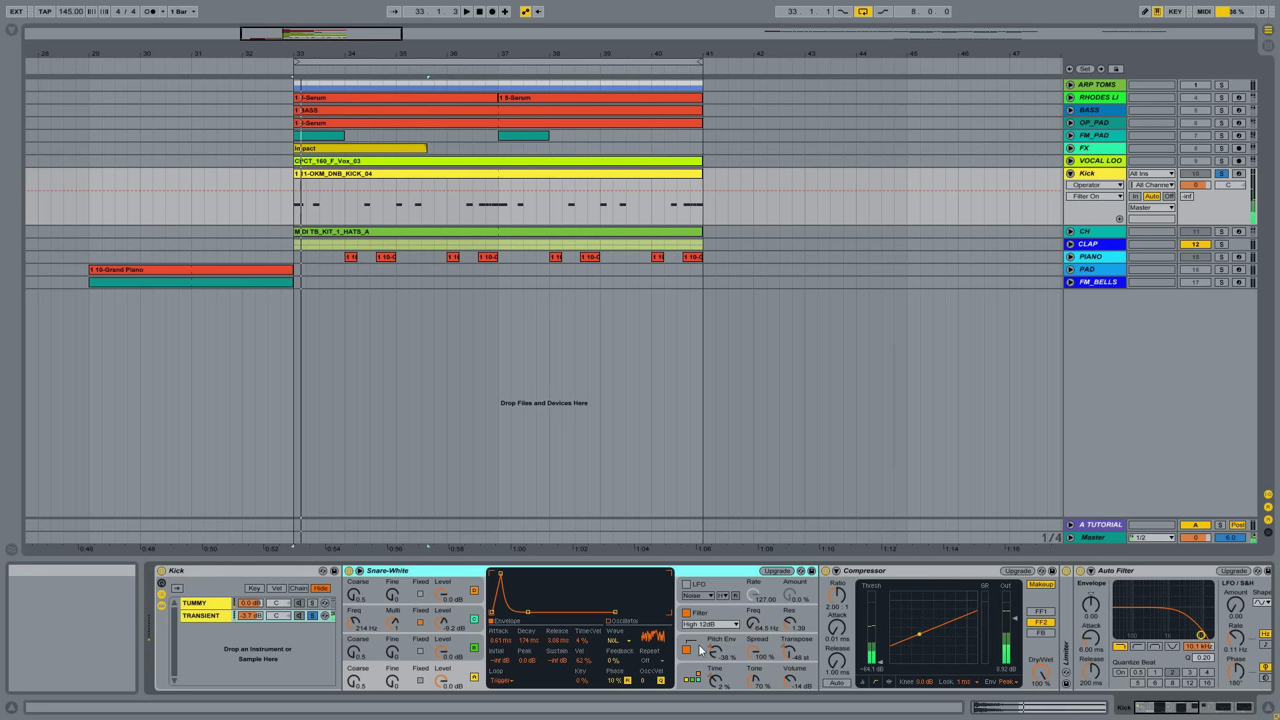
left_click_drag(1018, 621, 1017, 605)
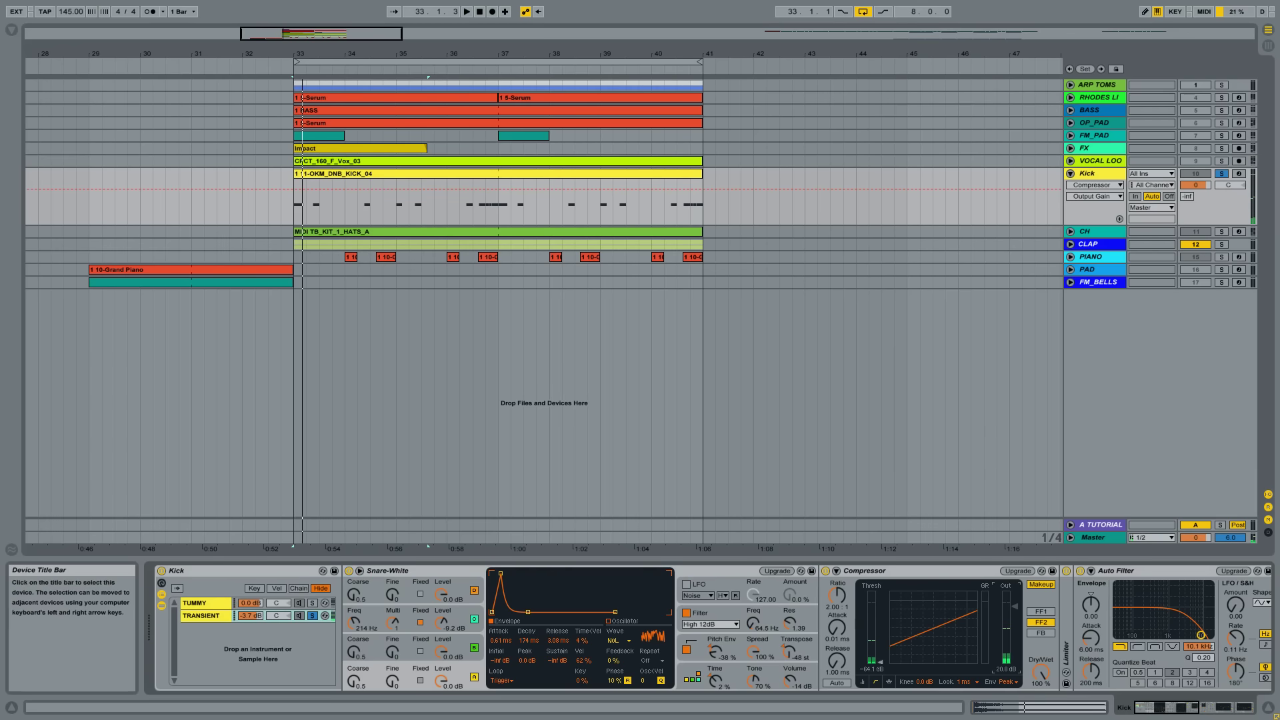
Sweep Snare-White's filter frequency while auditioning the transient, and leave it at 87.5 Hz
key("space")
left_click(755, 621)
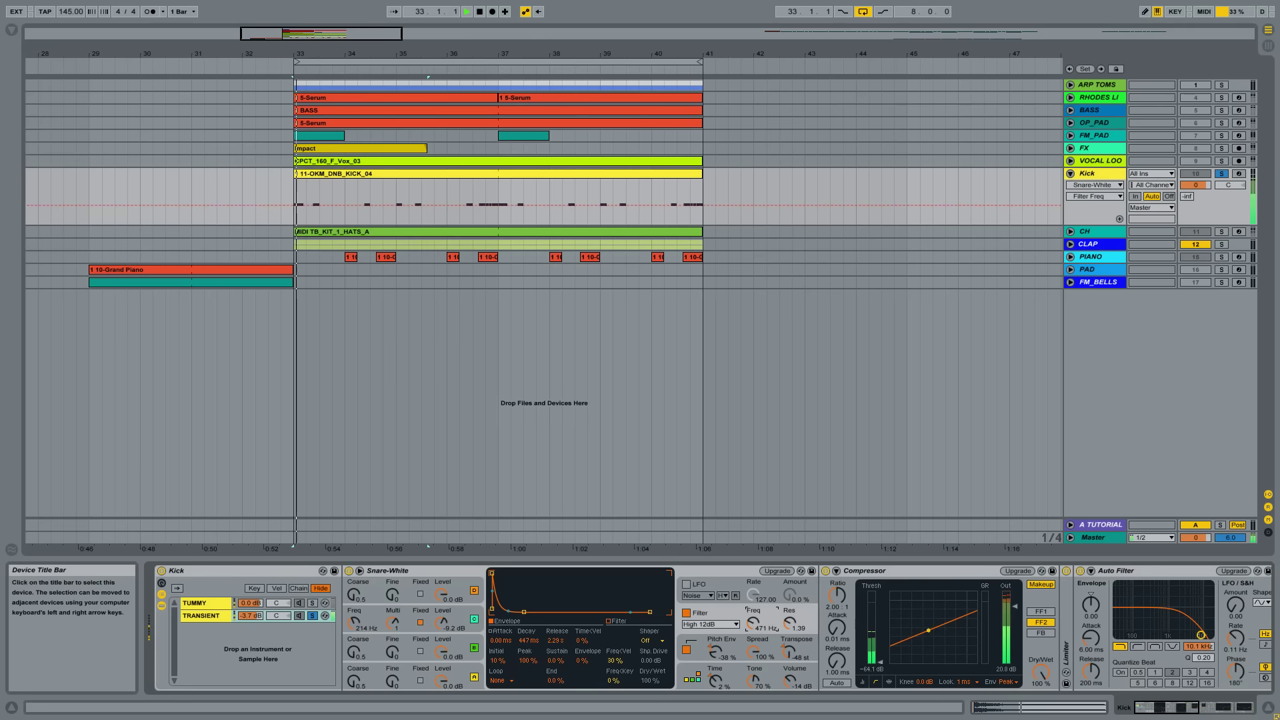
left_click_drag(755, 621, 755, 625)
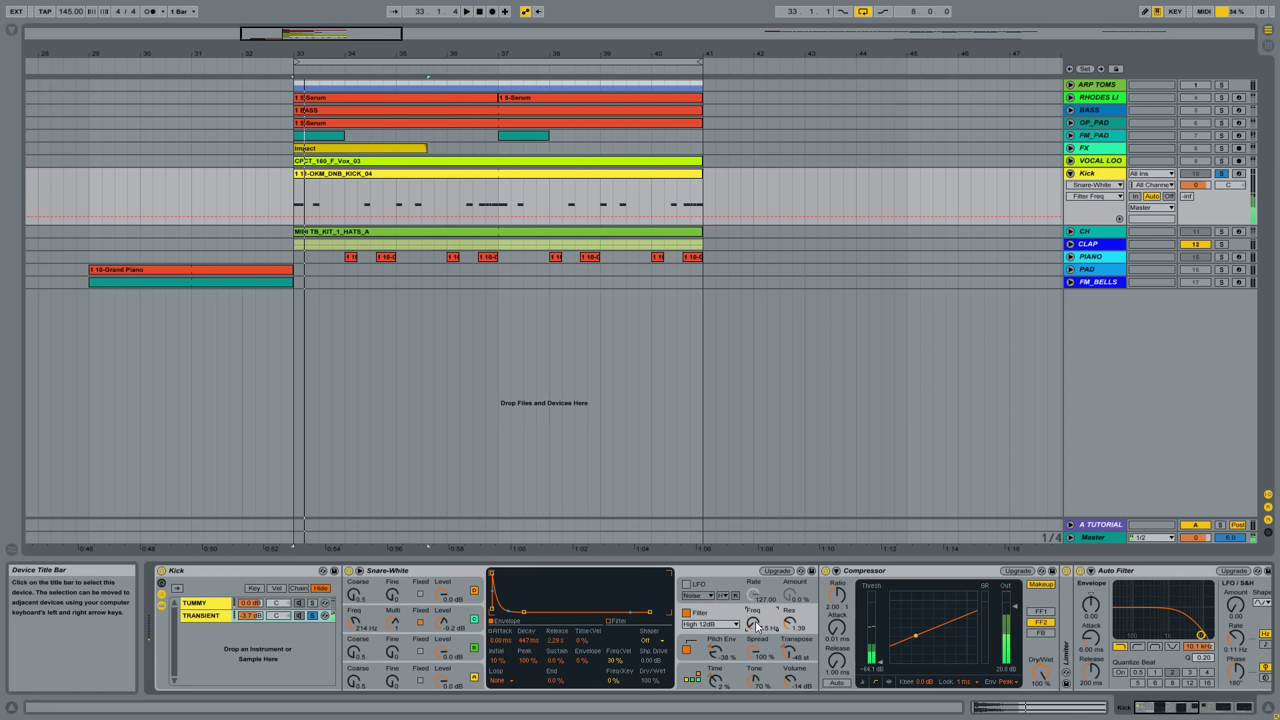
key("space")
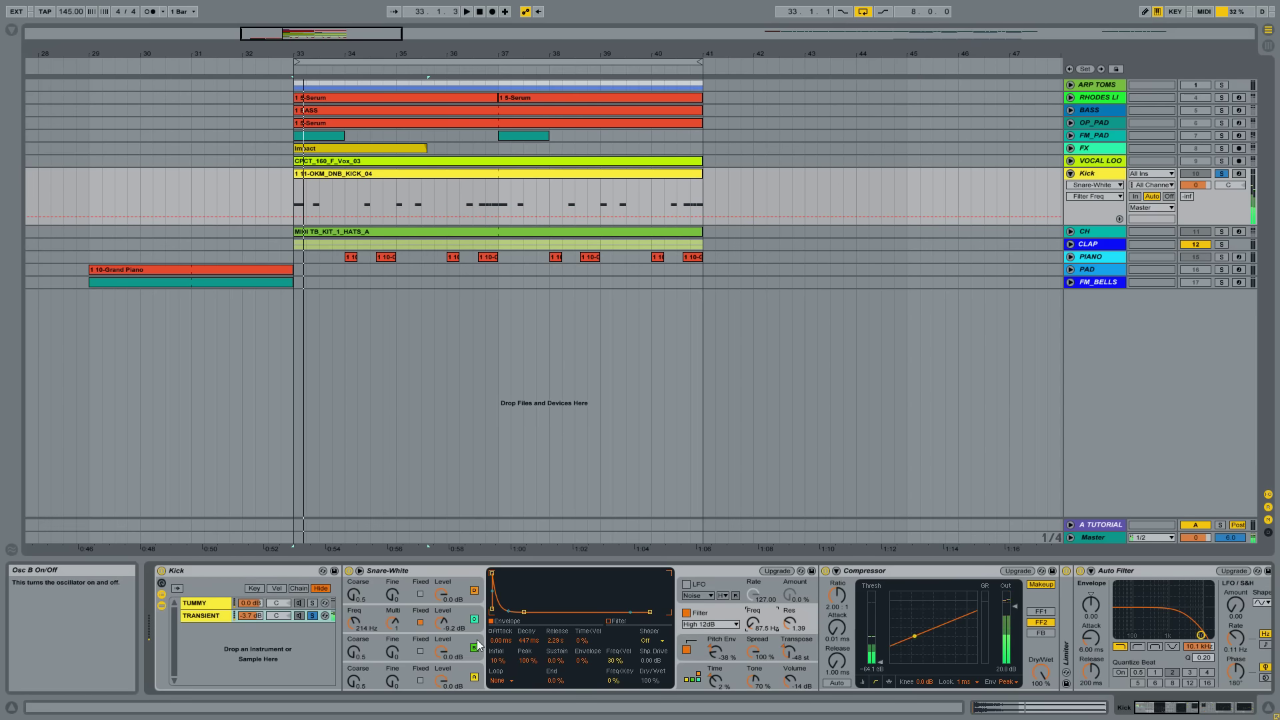
Examine Snare-White's oscillator algorithm and the envelopes of its individual oscillators, comparing oscillators C and D
left_click(698, 680)
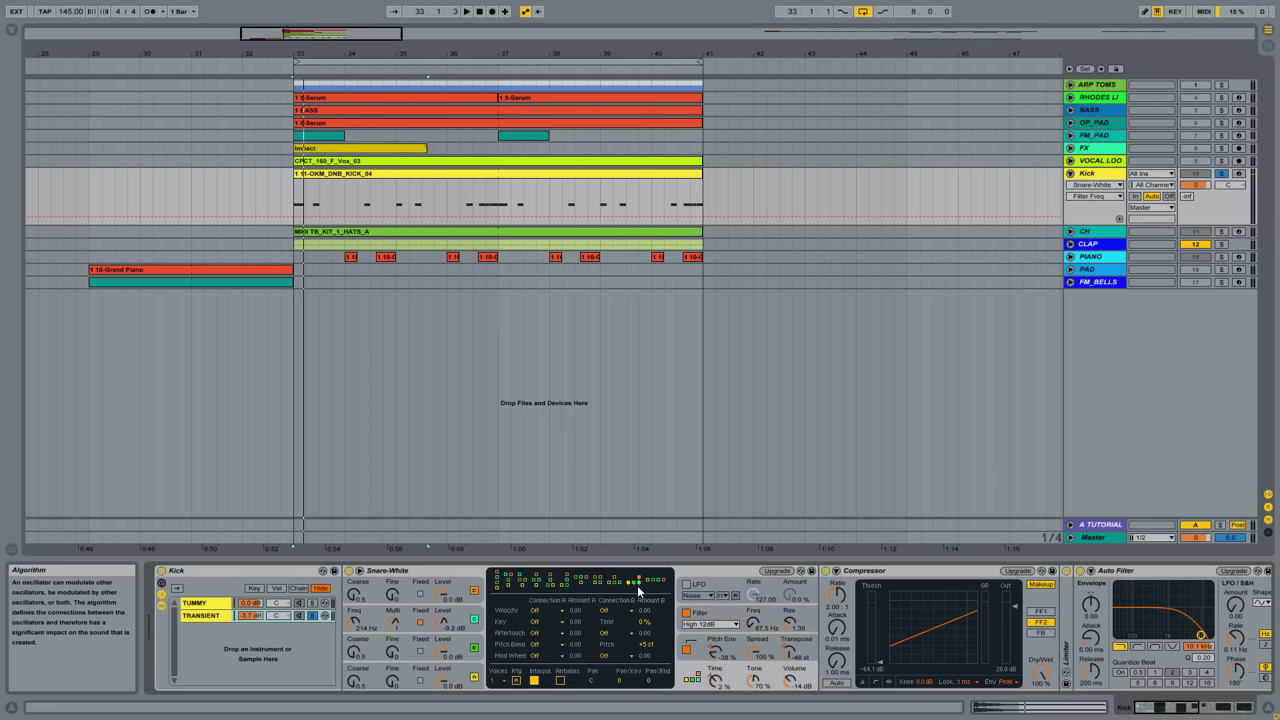
left_click(461, 667)
left_click(460, 644)
left_click(460, 616)
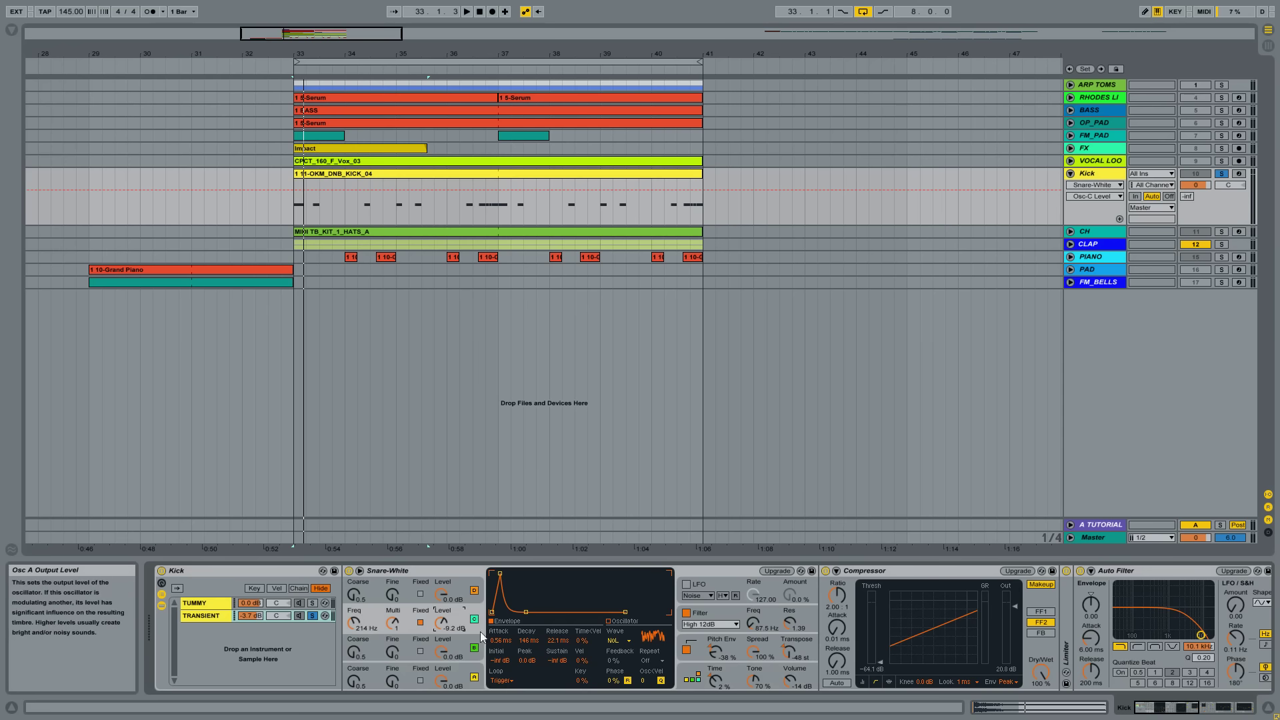
left_click(475, 591)
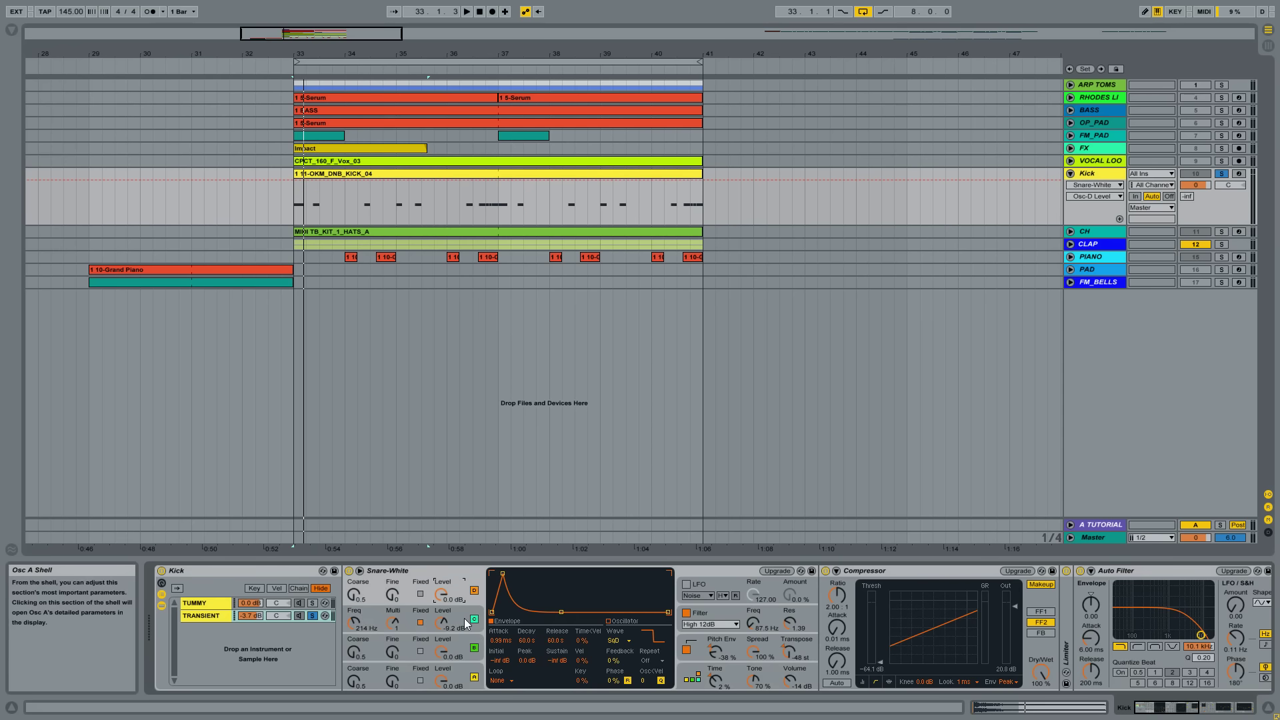
left_click(469, 616)
left_click(475, 591)
left_click(473, 591)
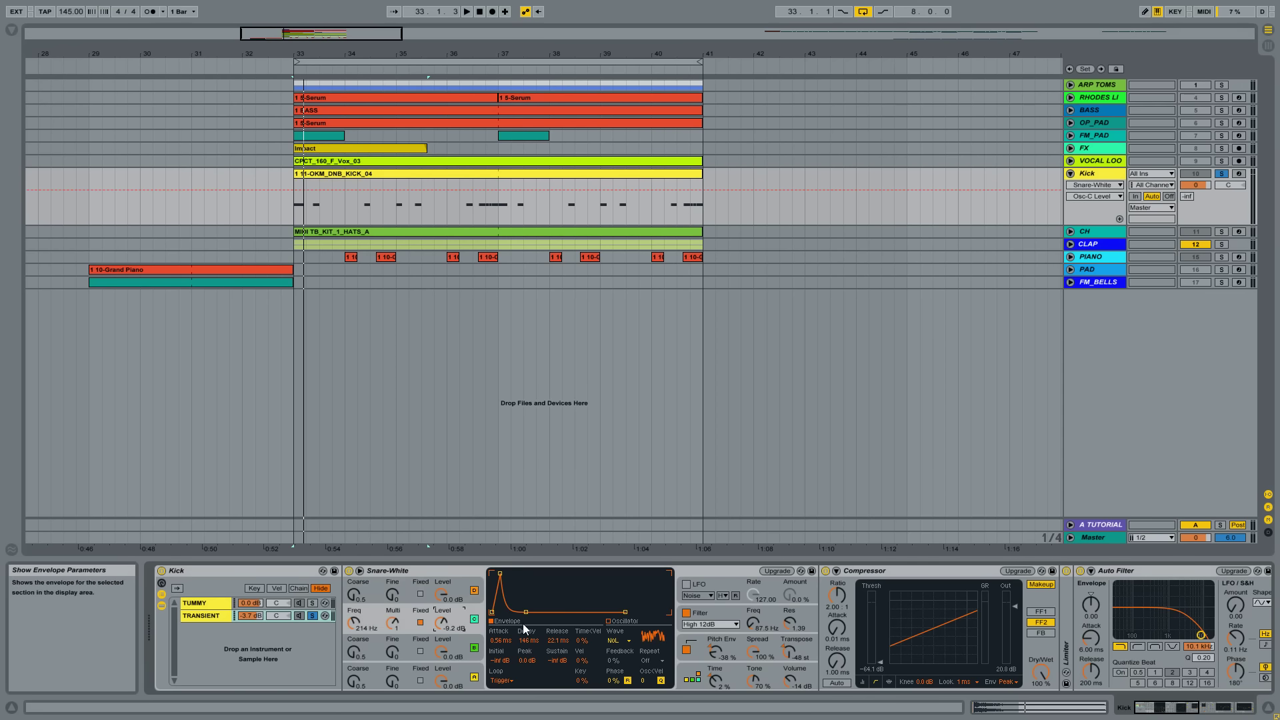
Examine the settings of Snare-White's oscillators A, B and C, including the list of available waveforms with Noise Looped
left_click(457, 673)
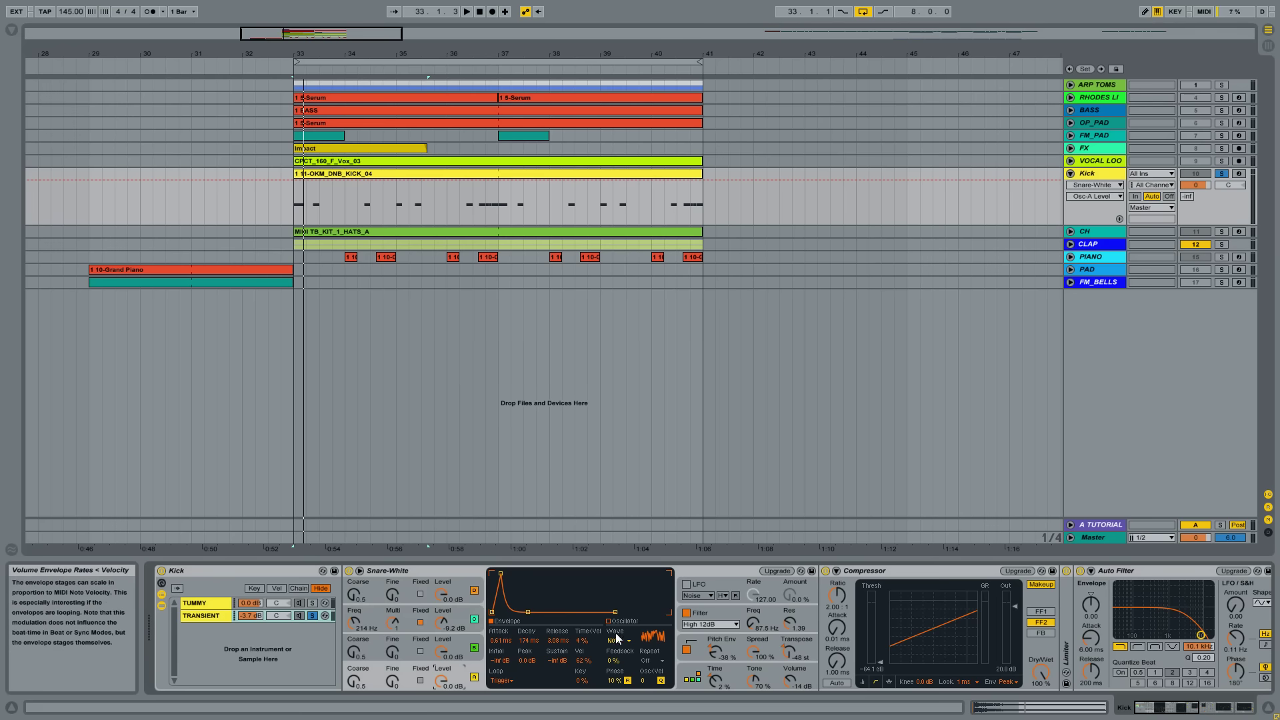
left_click(462, 646)
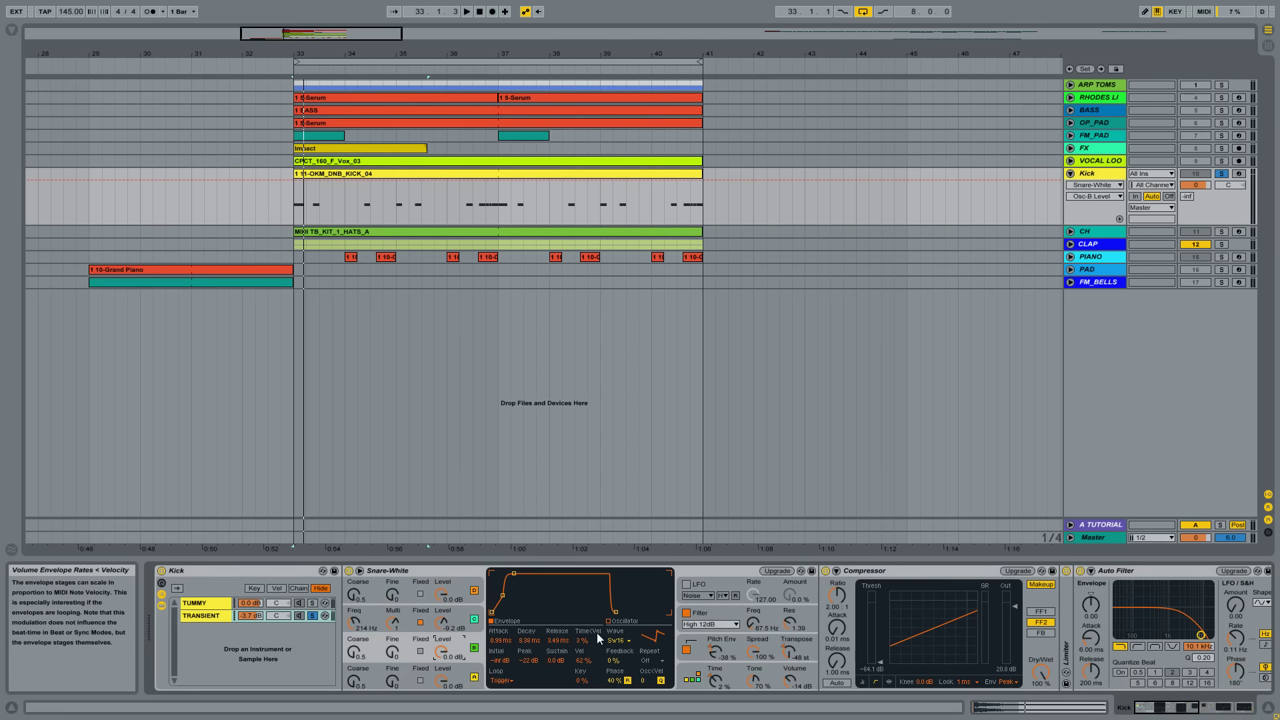
left_click(619, 641)
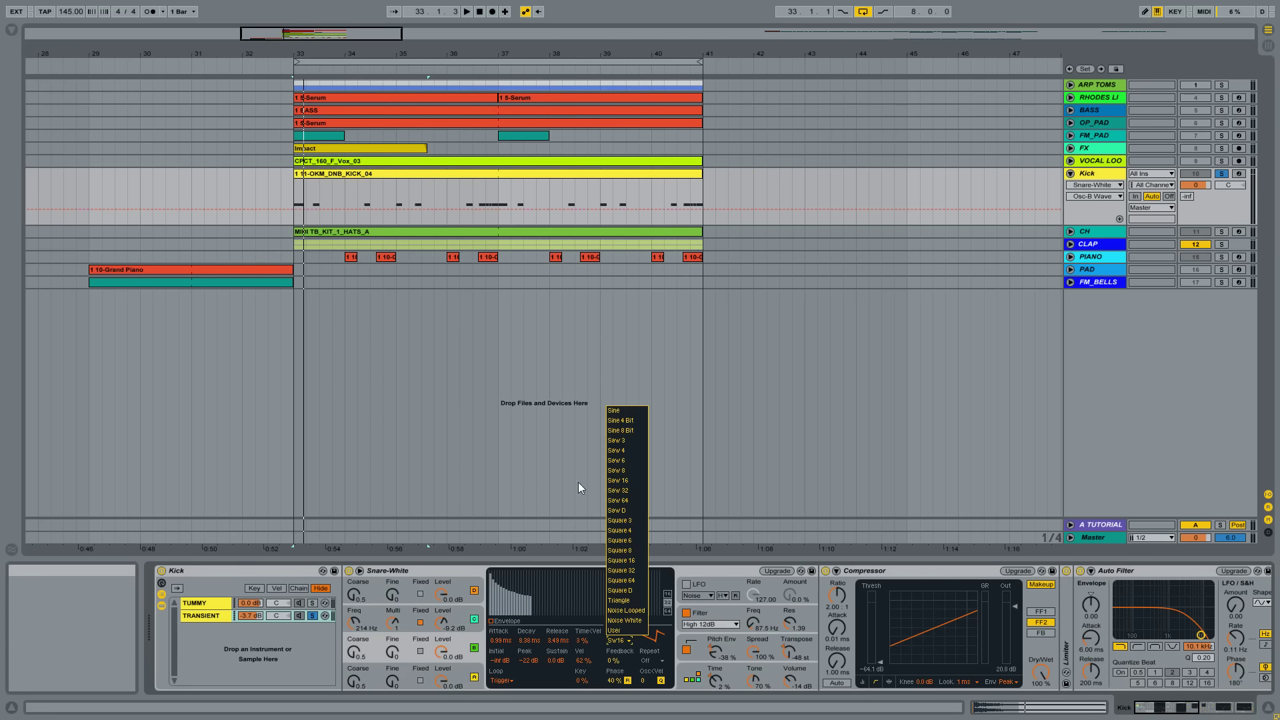
left_click(469, 611)
left_click(469, 611)
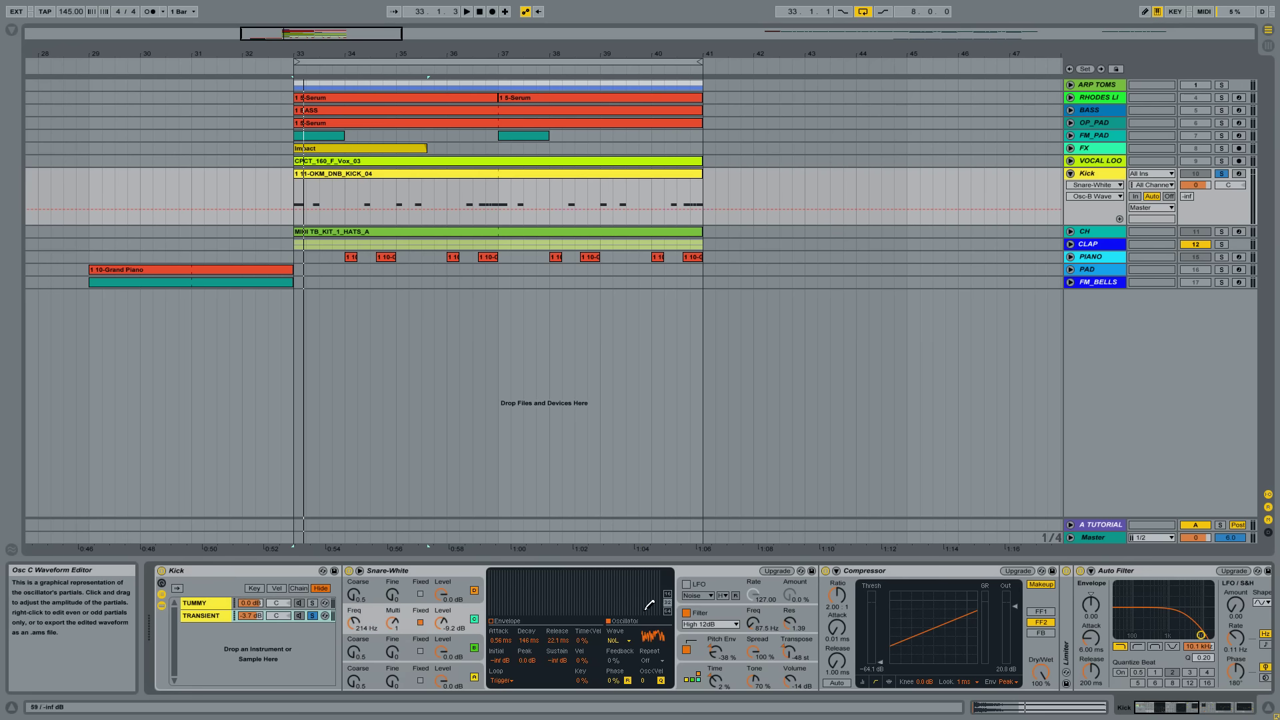
left_click(621, 642)
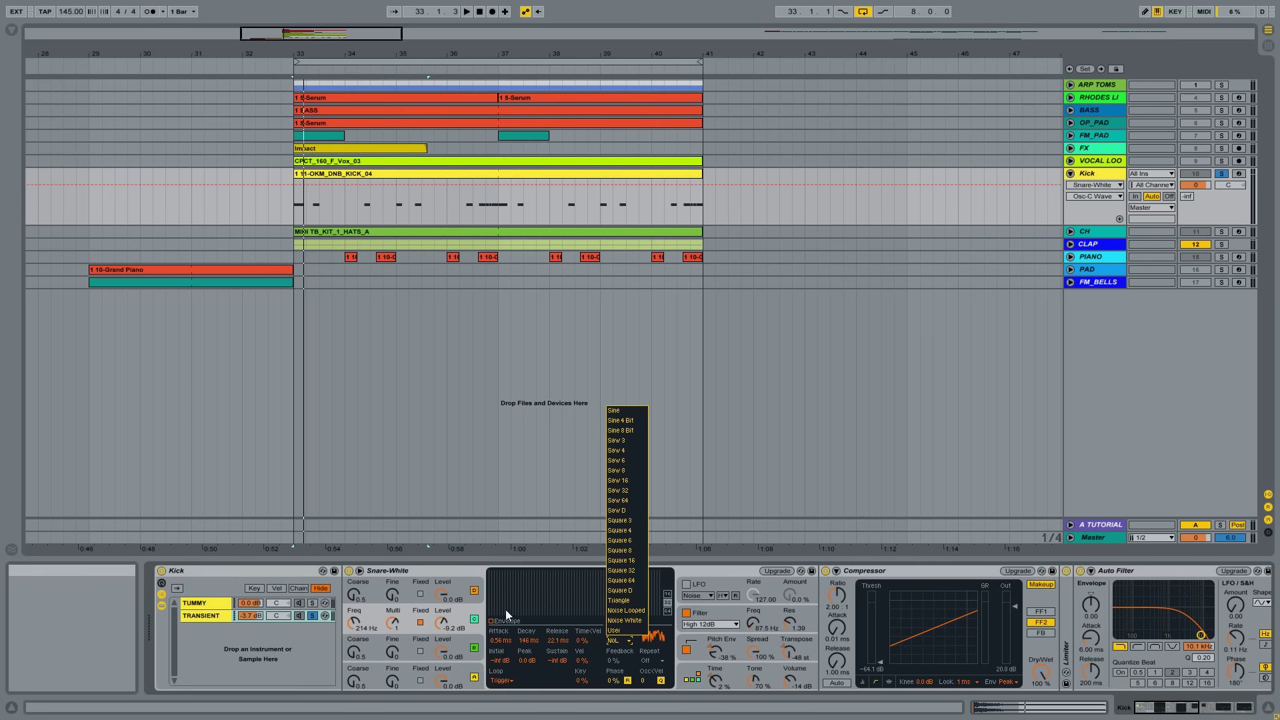
left_click(469, 621)
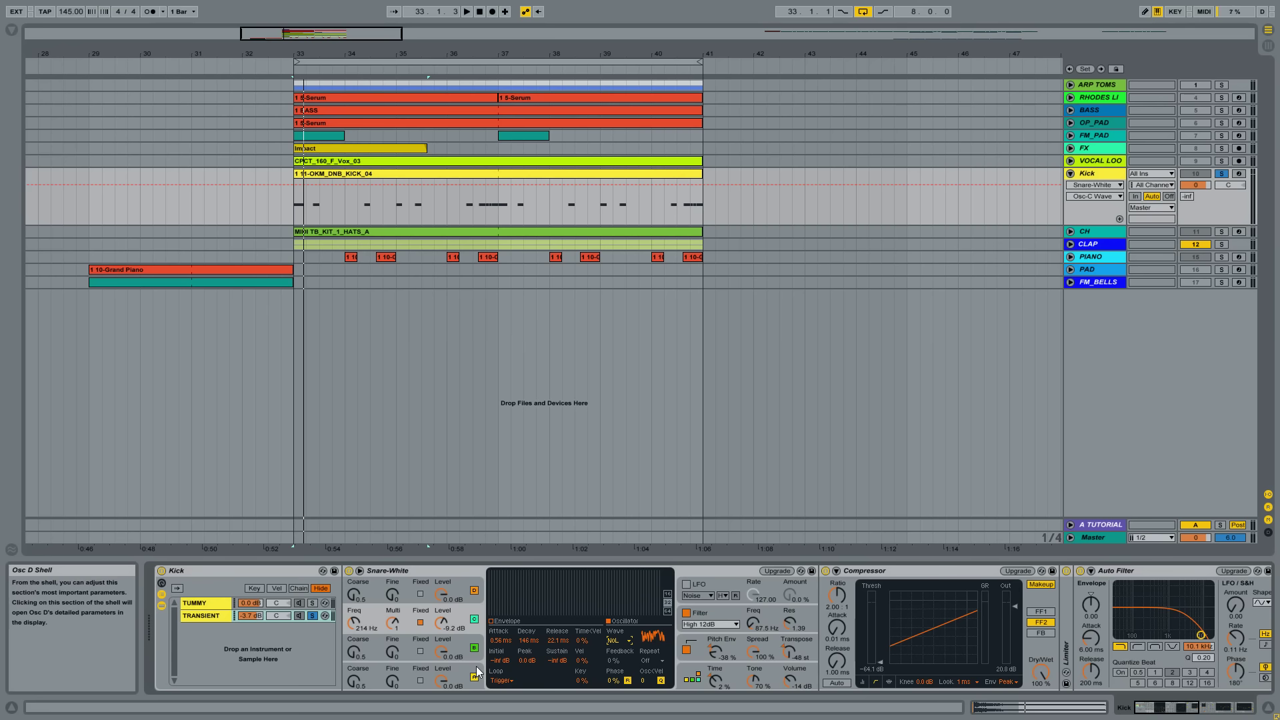
left_click(612, 638)
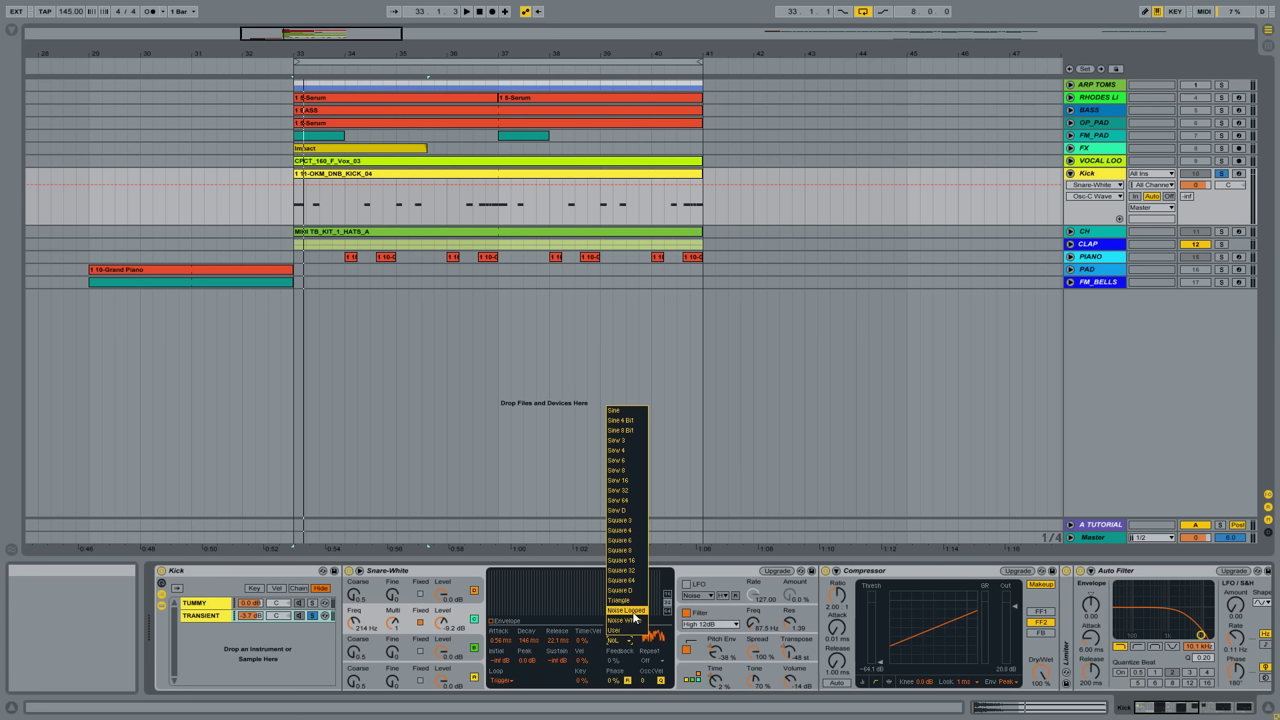
left_click(705, 572)
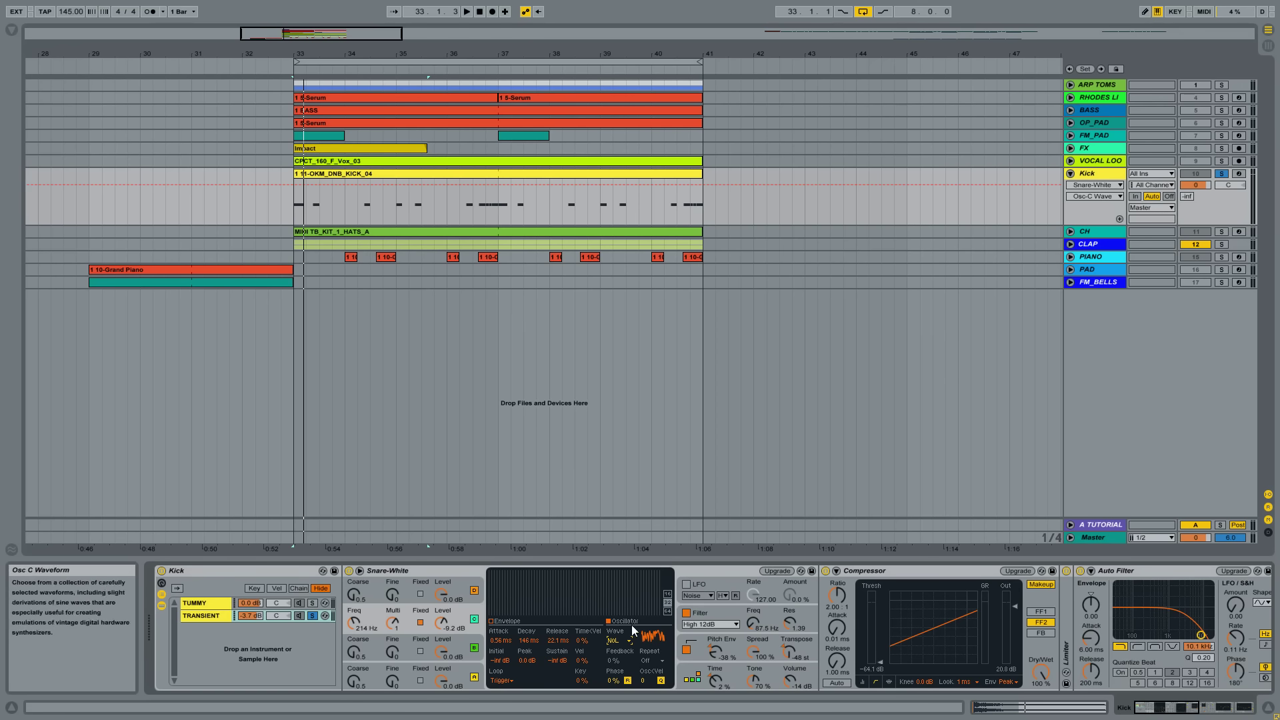
Examine oscillator D's waveform in Snare-White and review the other oscillators' waveforms again
left_click(466, 589)
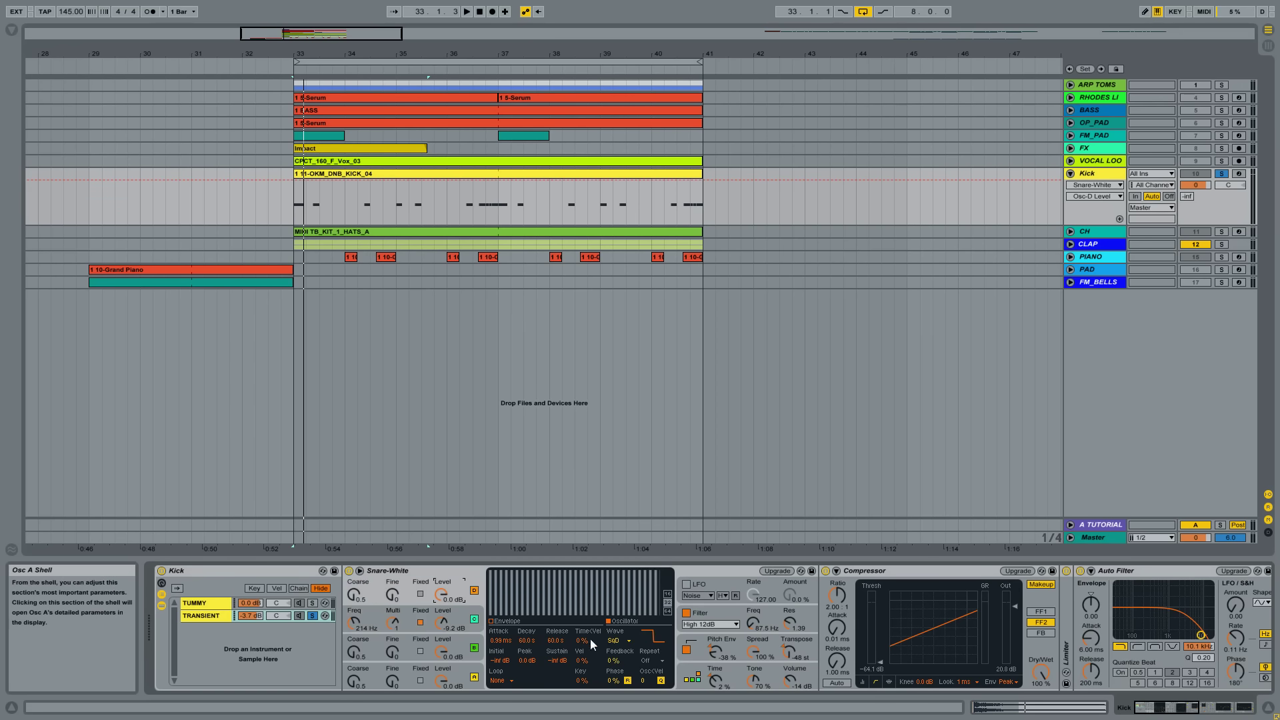
left_click(627, 642)
left_click(625, 643)
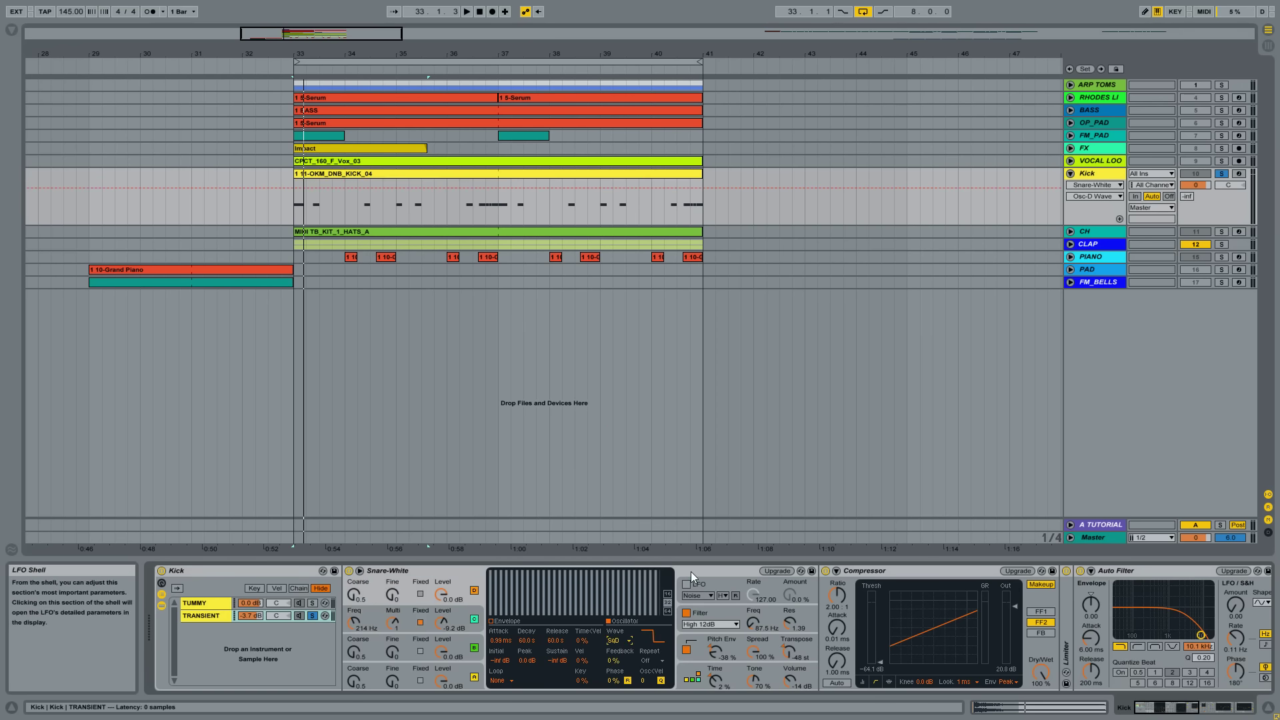
left_click(465, 630)
left_click(465, 650)
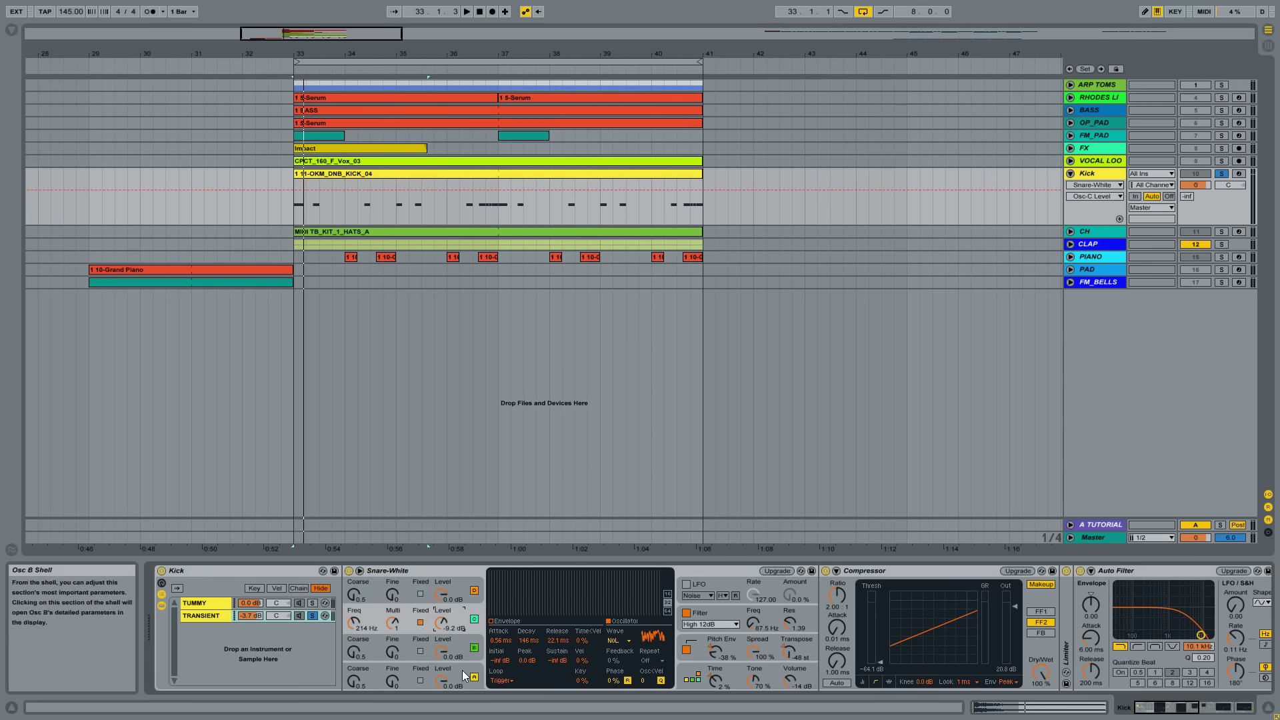
left_click(464, 673)
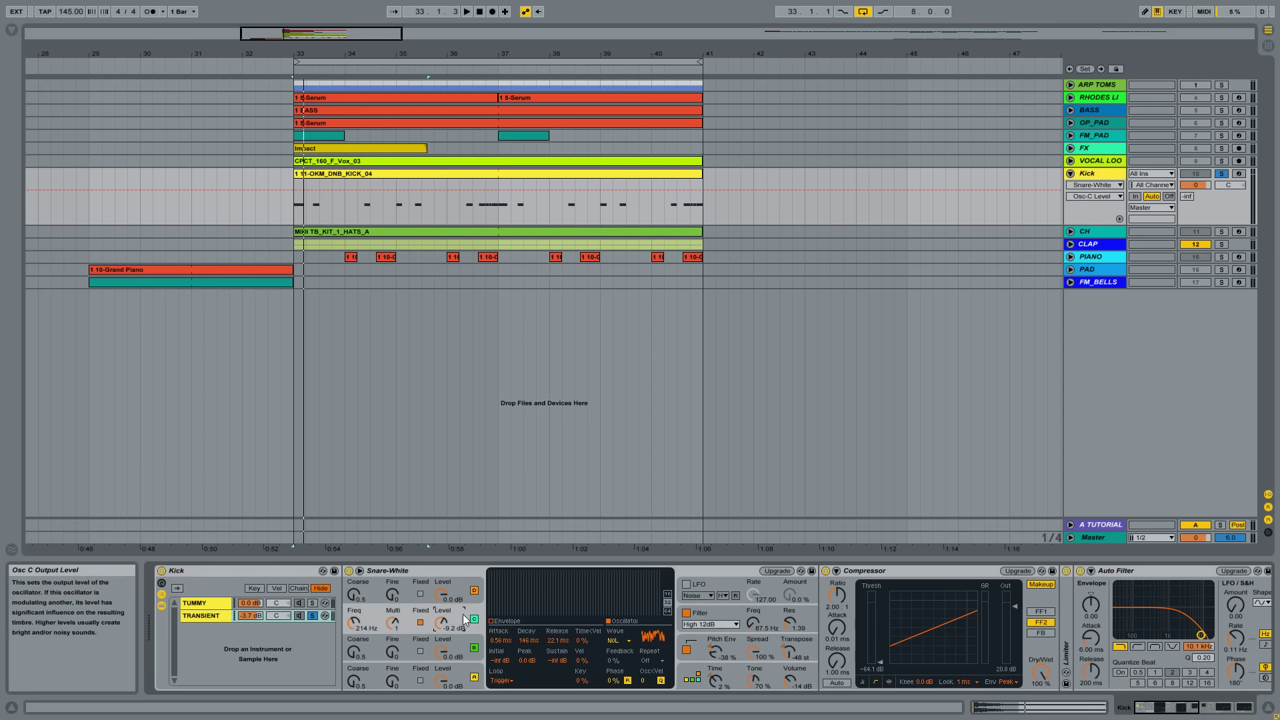
left_click(458, 651)
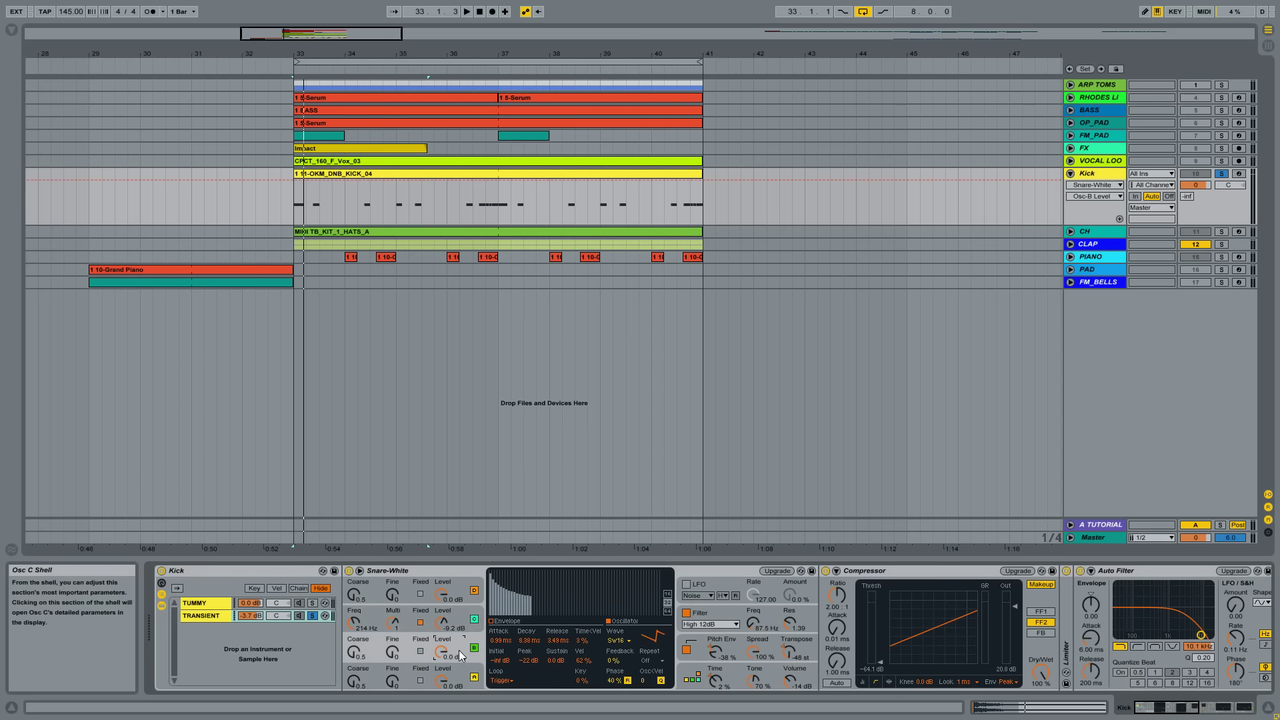
Compare the transient with Snare-White's pitch envelope off and on, and leave the pitch envelope on
left_click(733, 644)
left_click(686, 650)
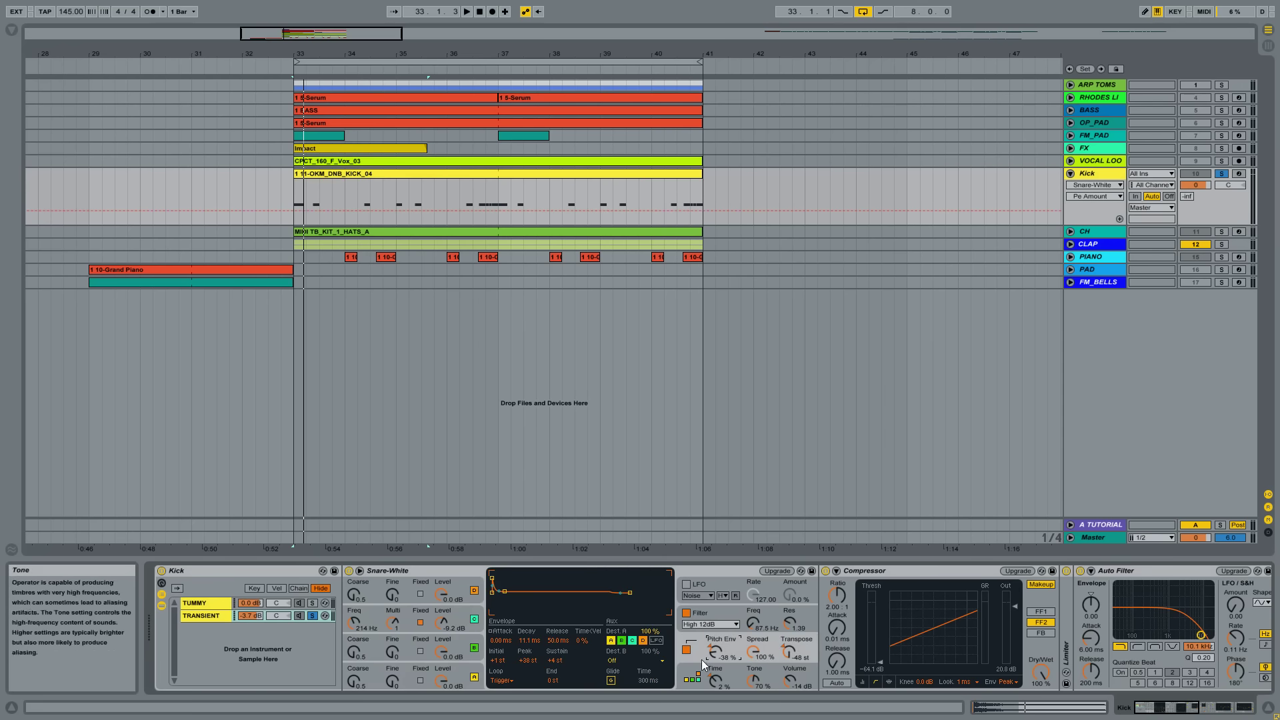
key("space")
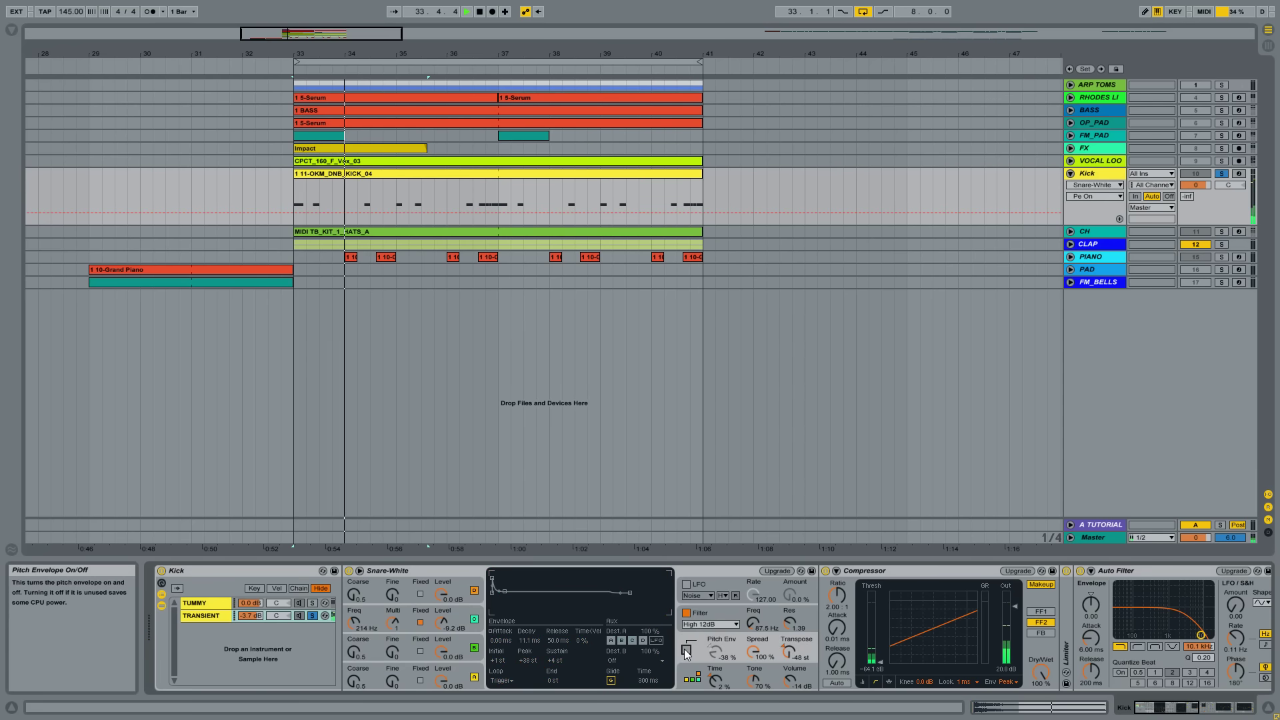
left_click(686, 650)
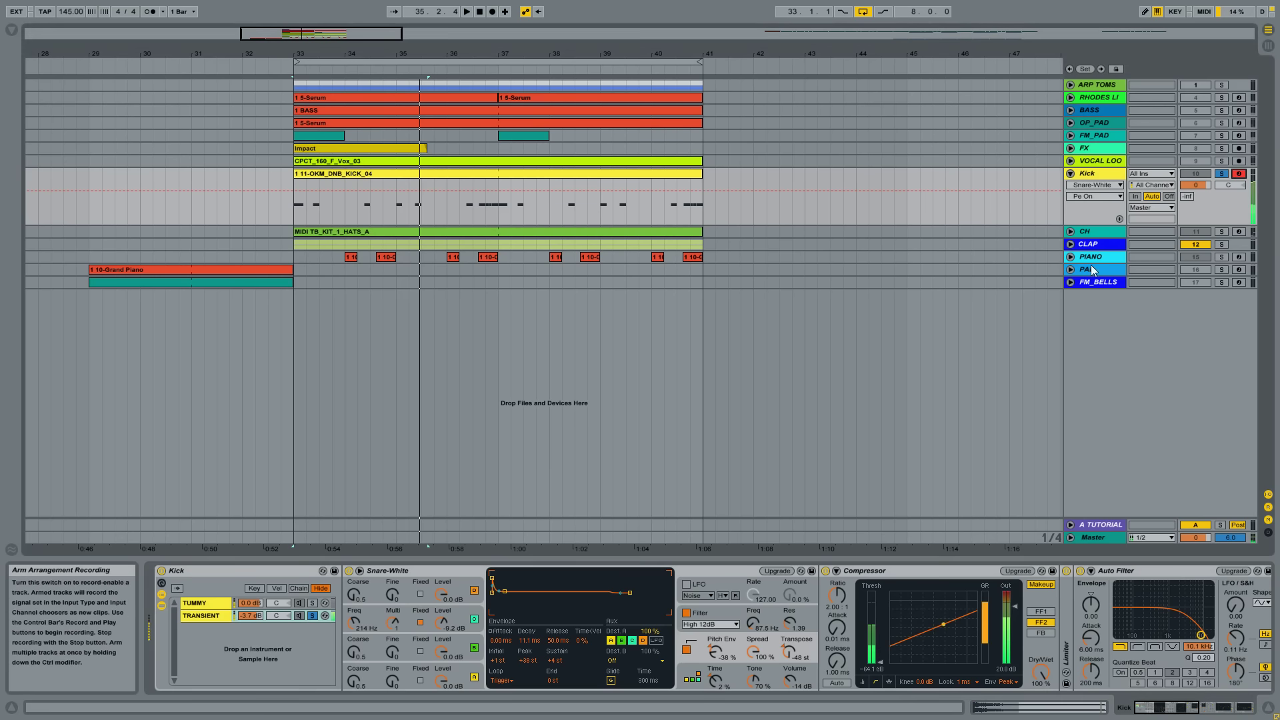
left_click(686, 650)
left_click(686, 650)
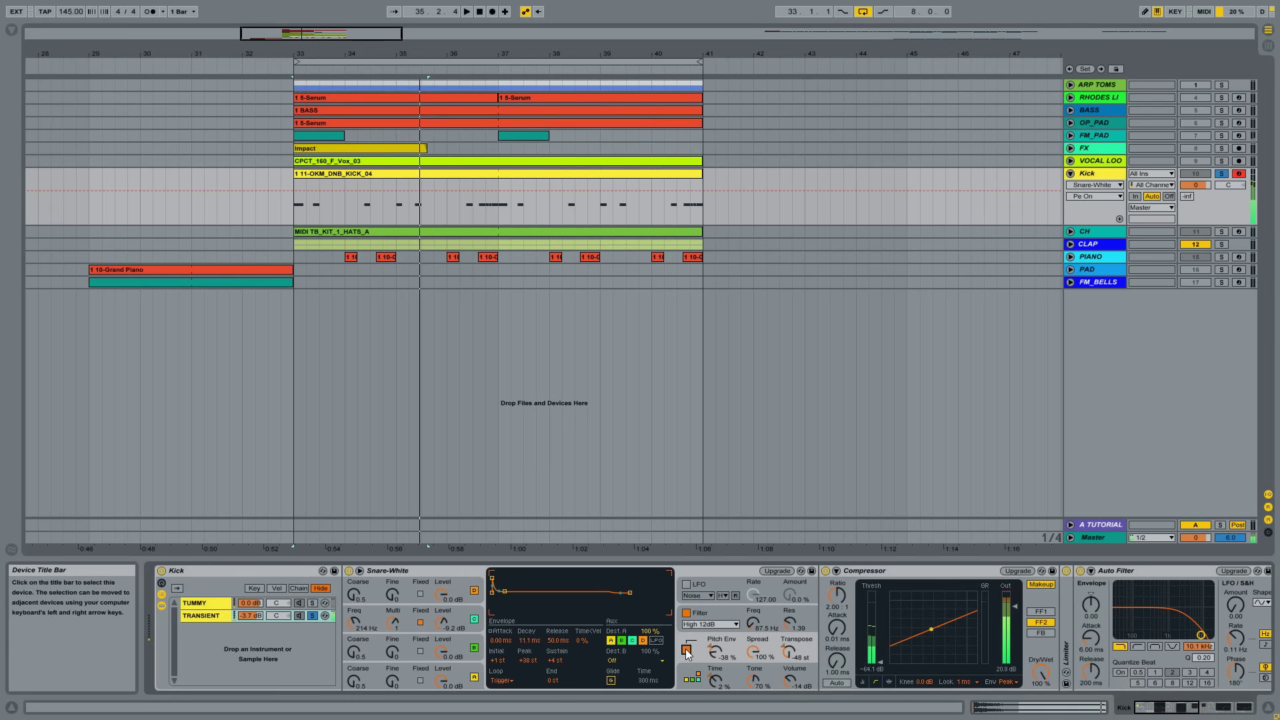
Toggle Snare-White's pitch envelope repeatedly to audition its effect on the transient, ending with it switched on
left_click(686, 650)
left_click(686, 650)
left_click(686, 650)
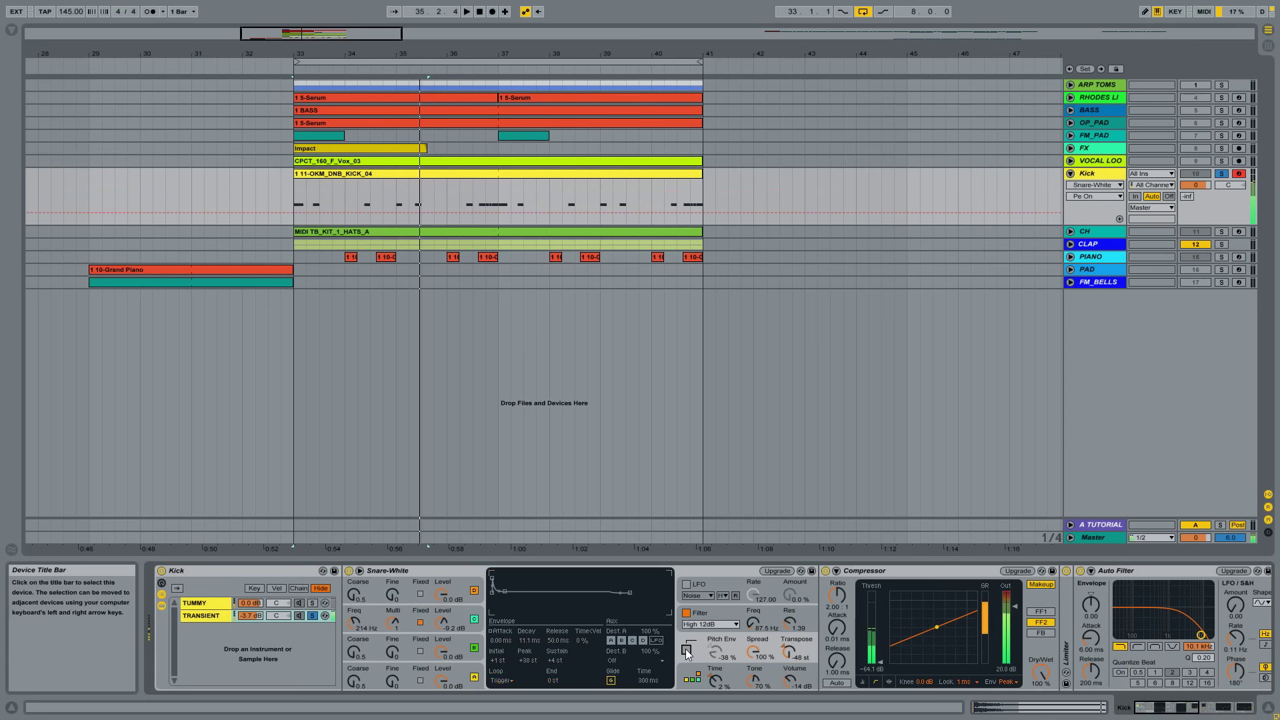
left_click(687, 650)
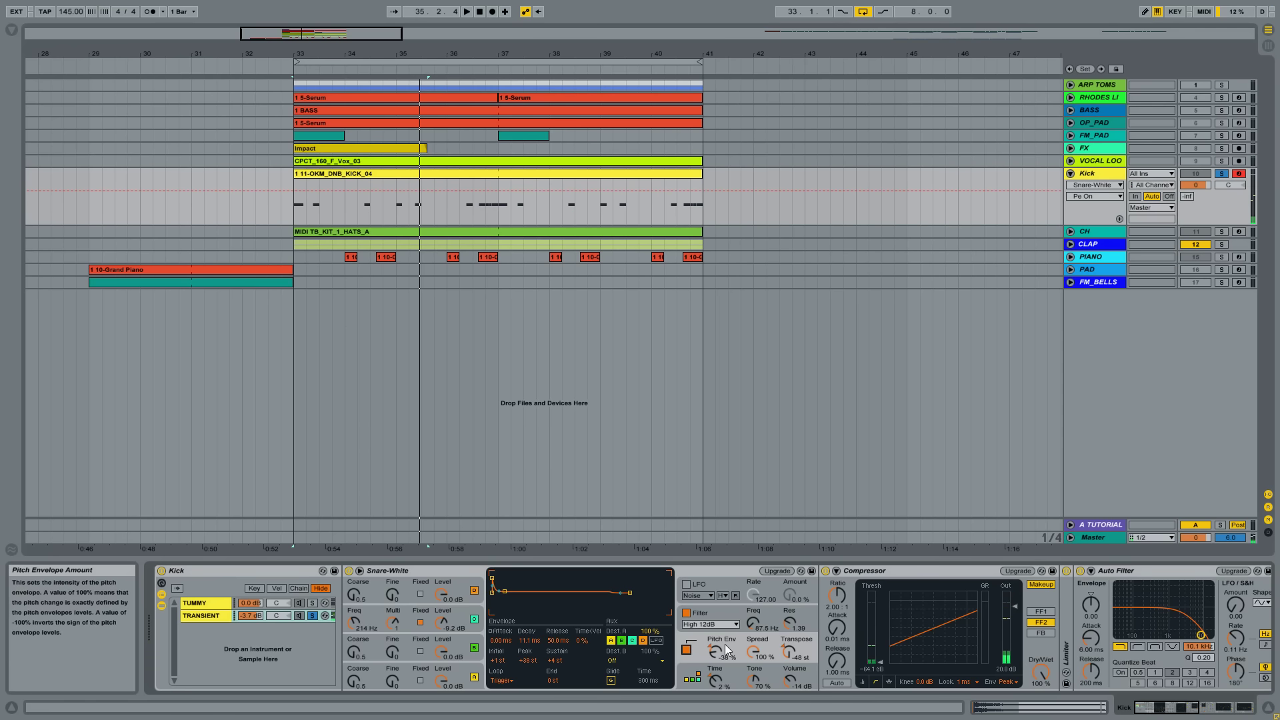
left_click(687, 650)
left_click(687, 649)
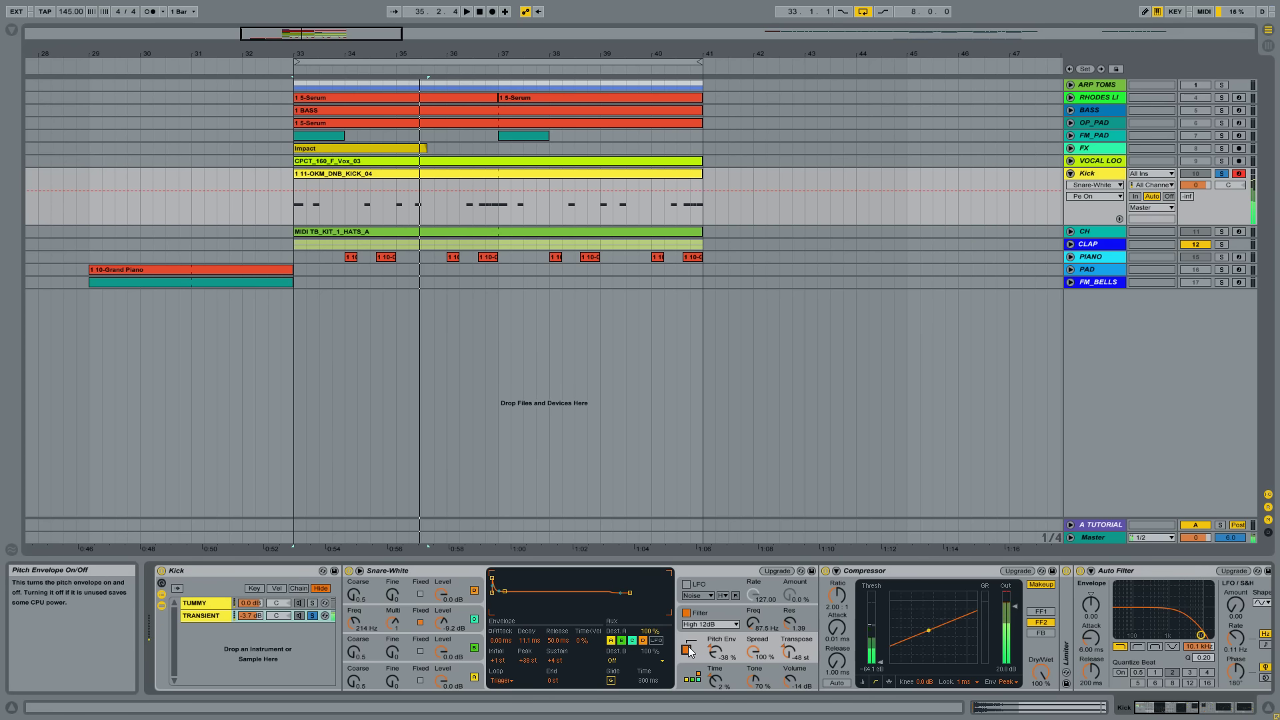
left_click(687, 649)
left_click(687, 650)
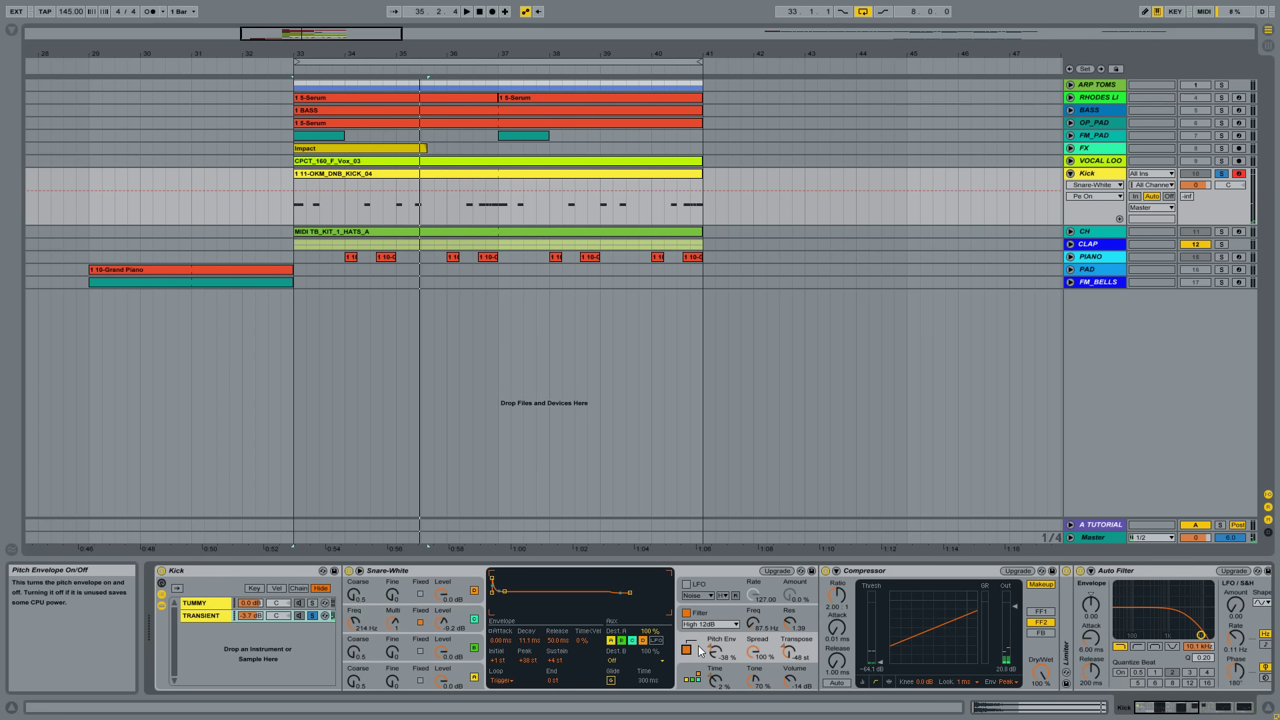
Review Snare-White's pitch envelope amount and display the settings of its filter envelope
left_click(737, 642)
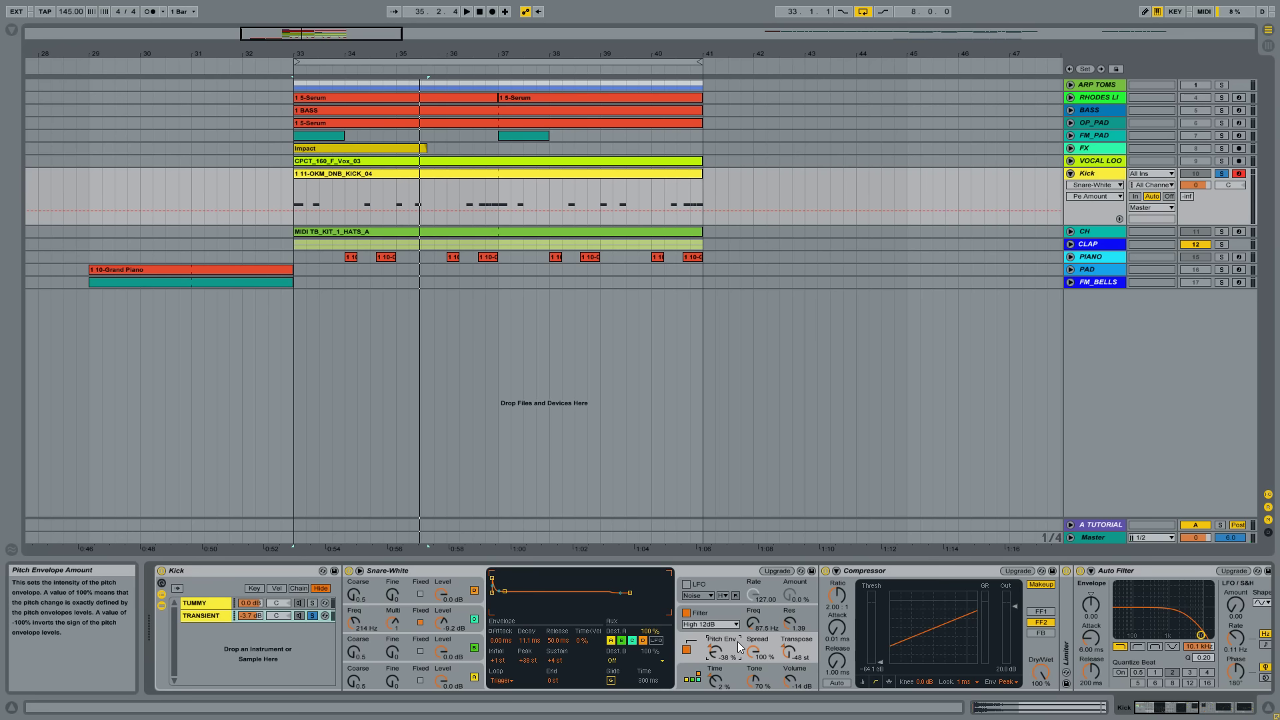
left_click(687, 651)
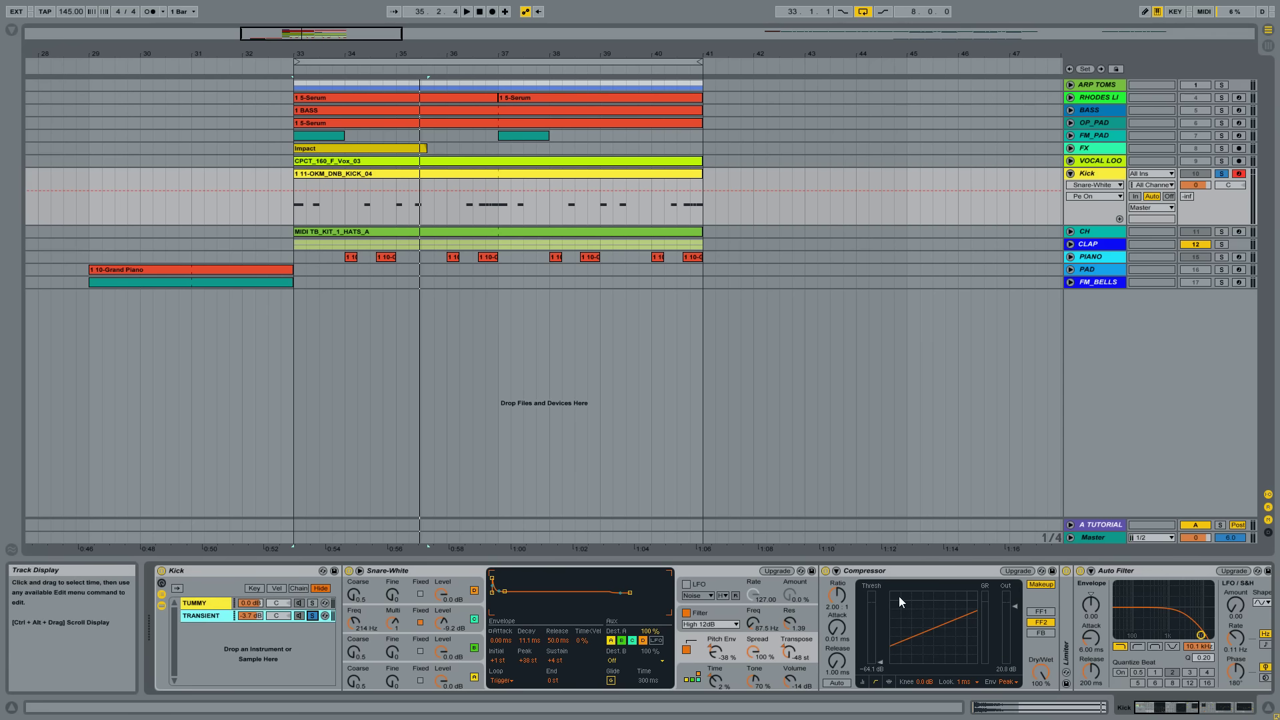
left_click(730, 615)
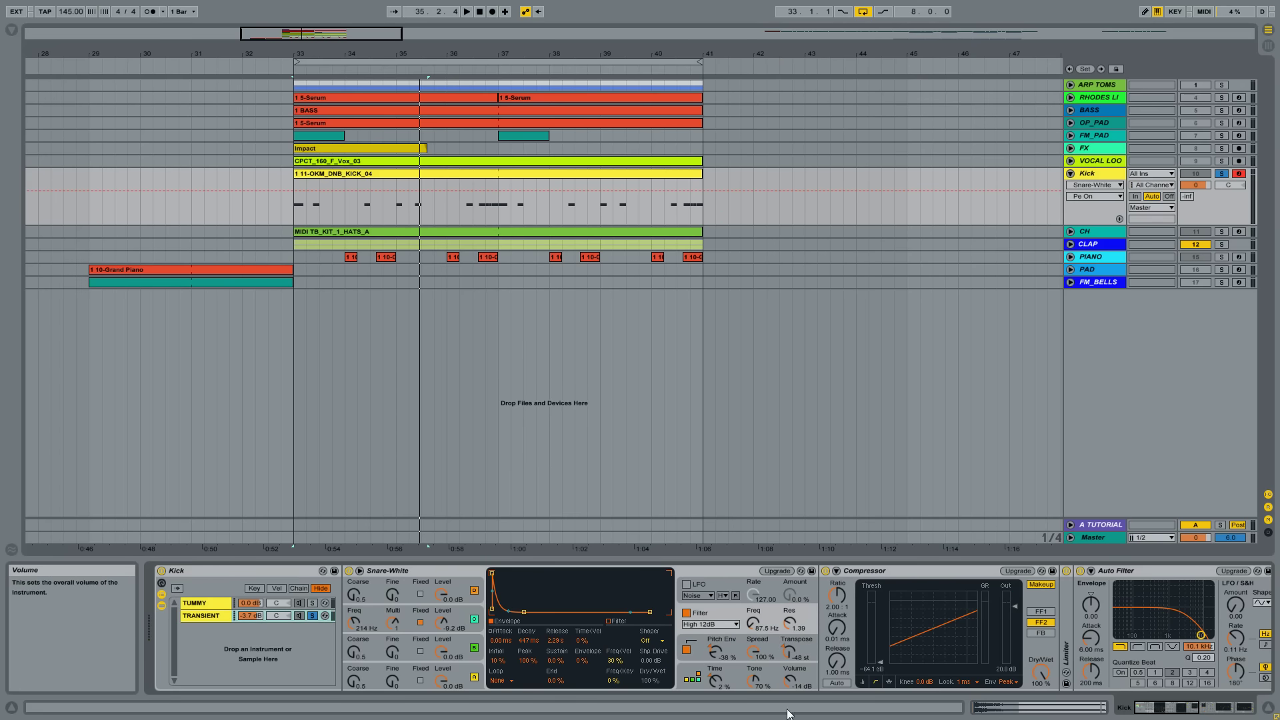
Compare the transient with the Compressor bypassed and active, and lower the Compressor's output gain to 2.97 dB
left_click(896, 575)
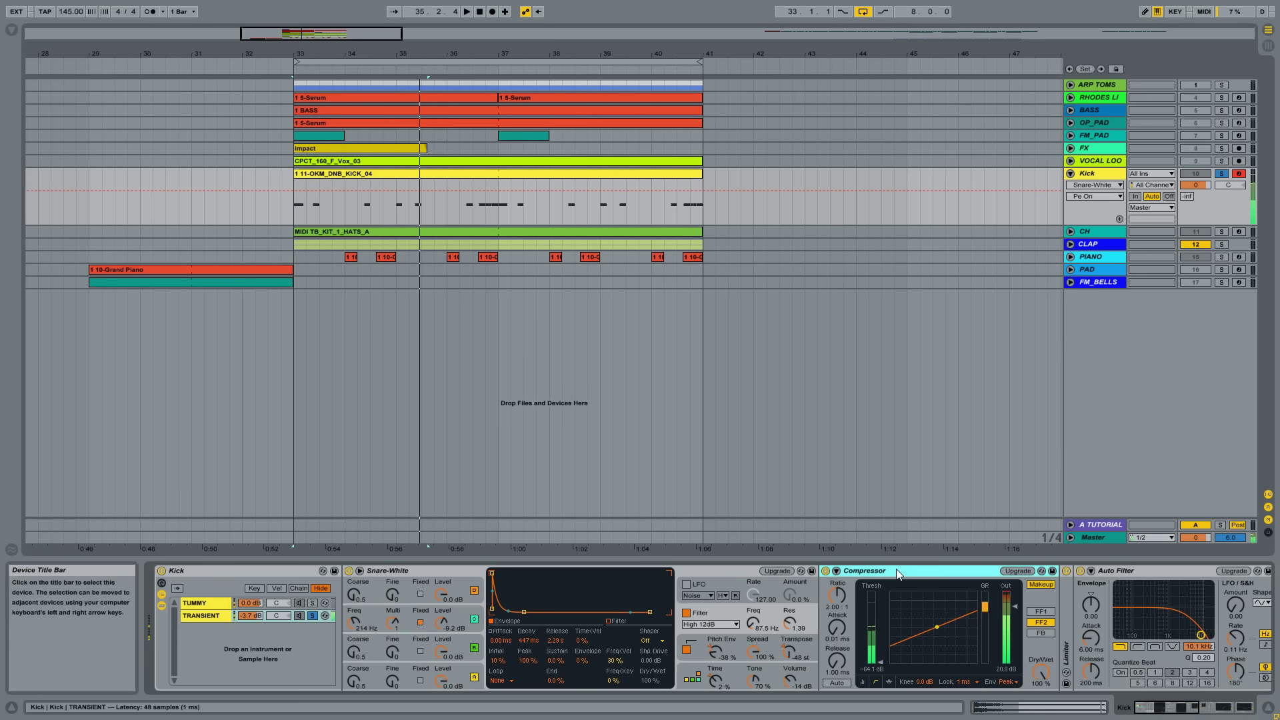
left_click(827, 571)
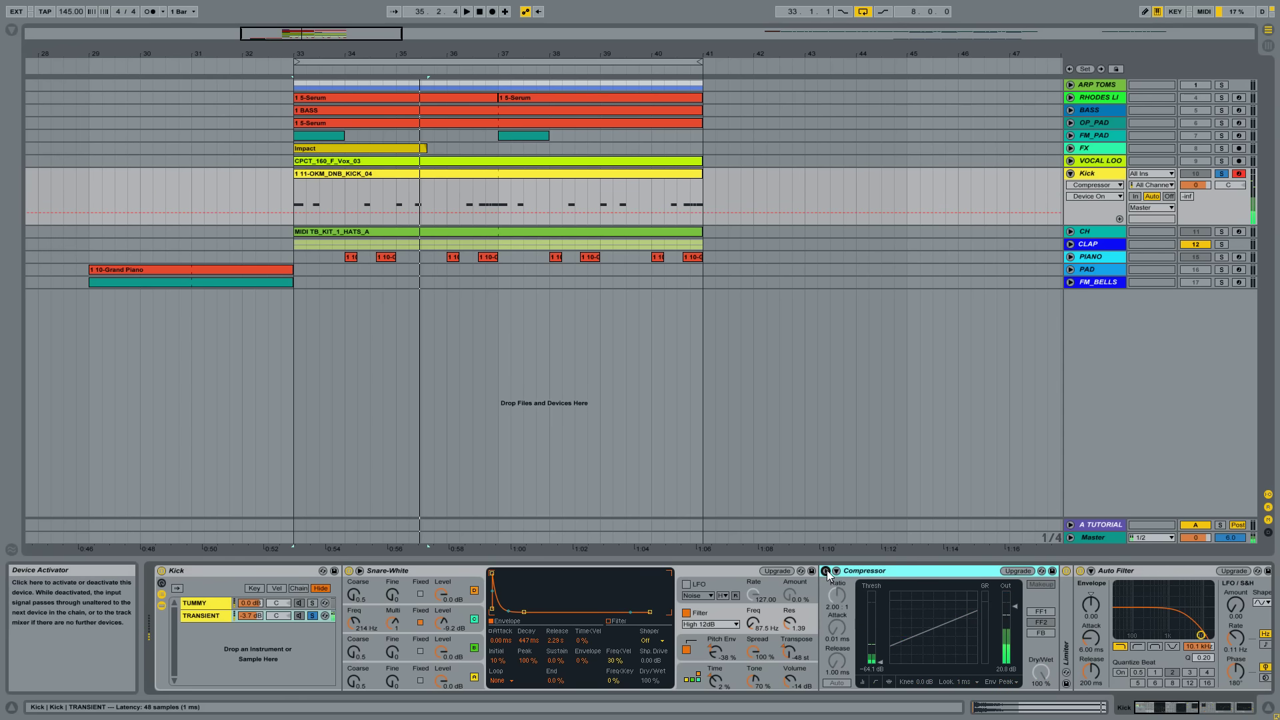
left_click(827, 570)
left_click_drag(1015, 607, 1015, 624)
left_click(825, 572)
left_click(825, 572)
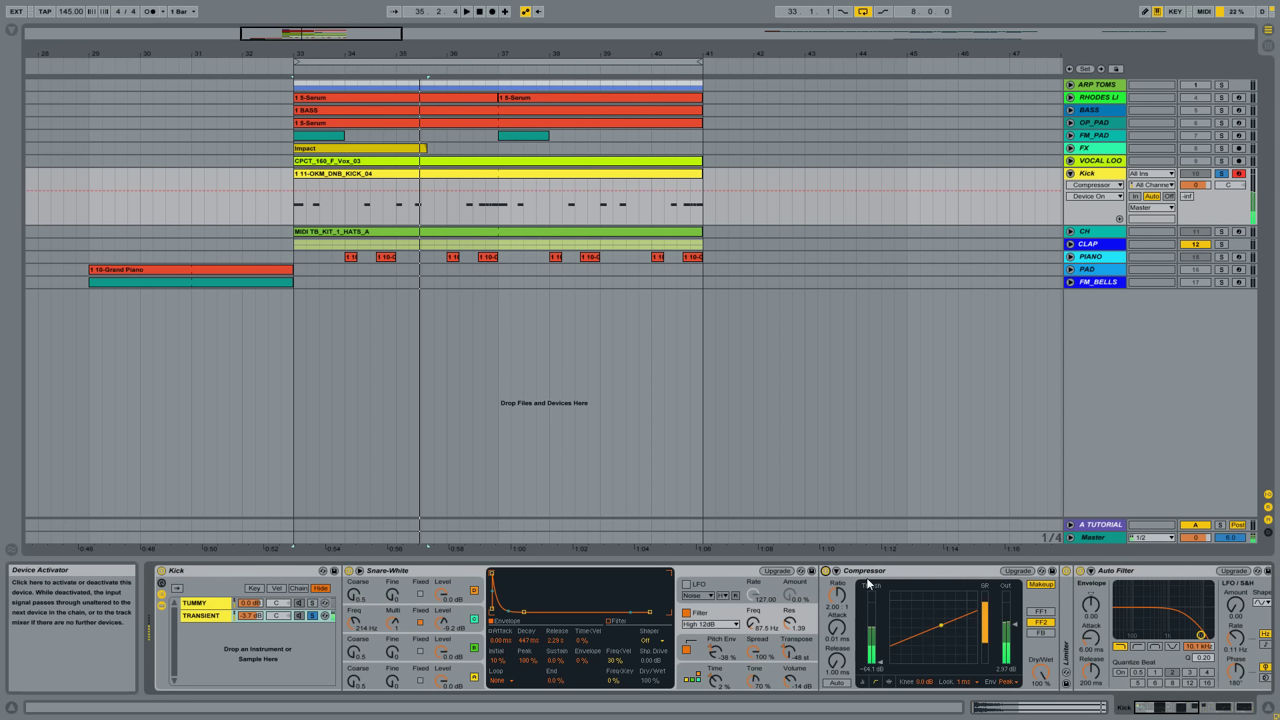
Unfold the Limiter in the TRANSIENT chain and look over the Auto Filter and Overdrive devices behind it
left_click(1187, 710)
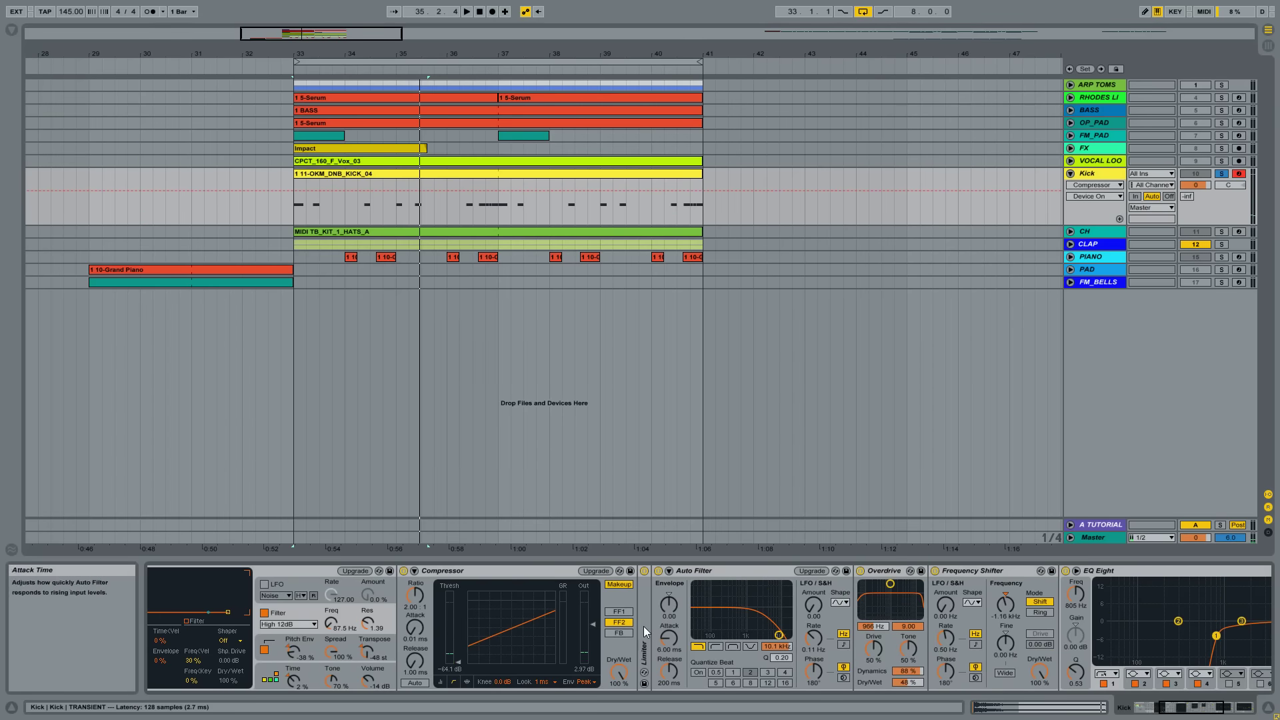
left_click(778, 568)
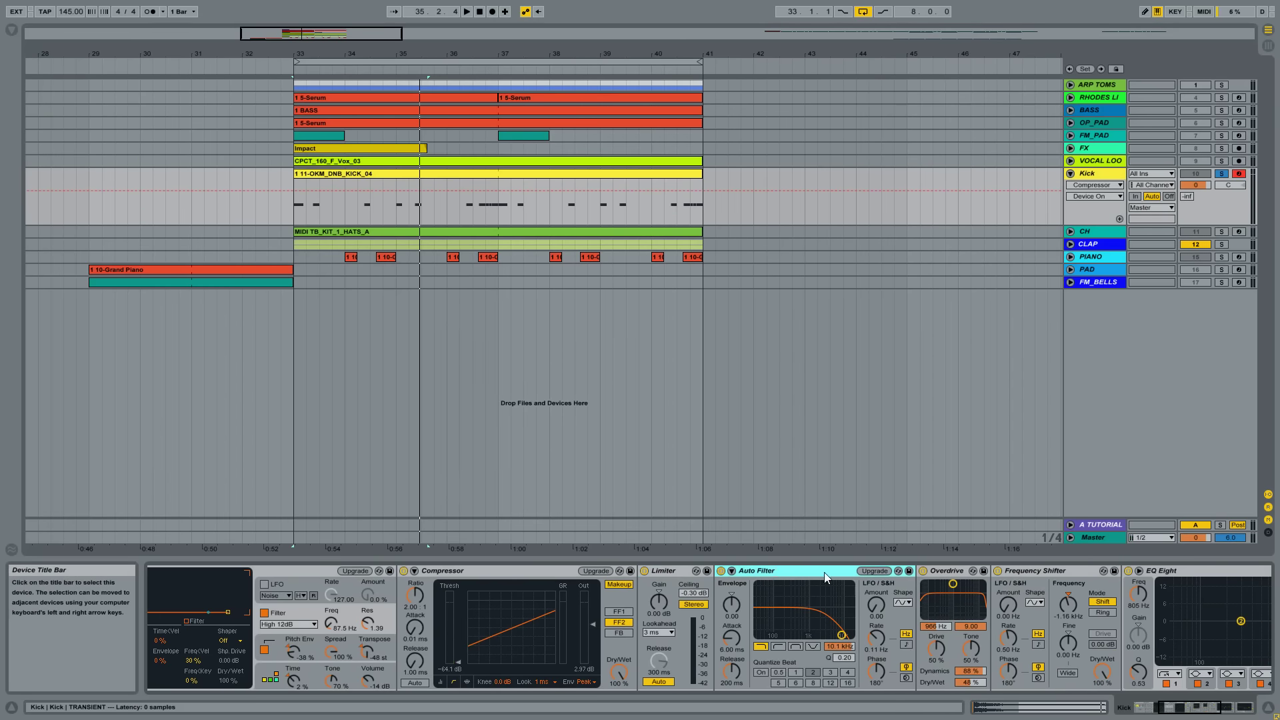
double_click(947, 571)
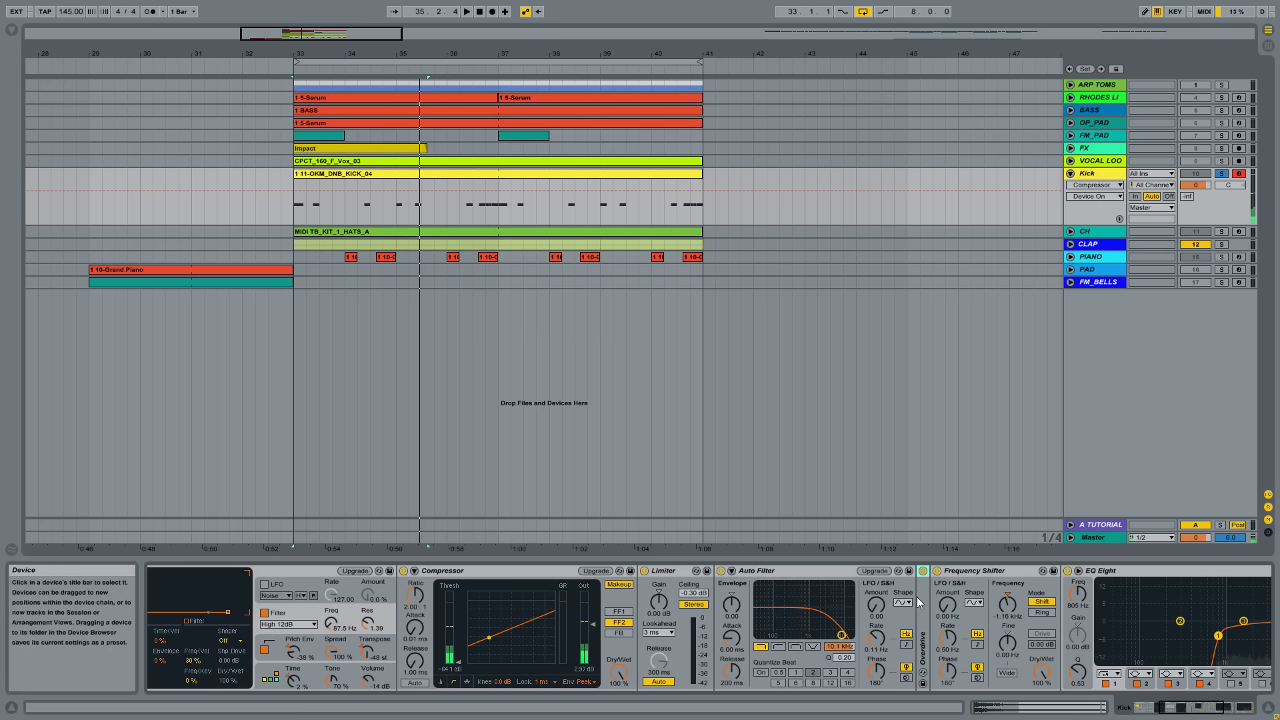
double_click(922, 599)
Compare the transient with Overdrive off and on, leaving Overdrive on
left_click(1174, 708)
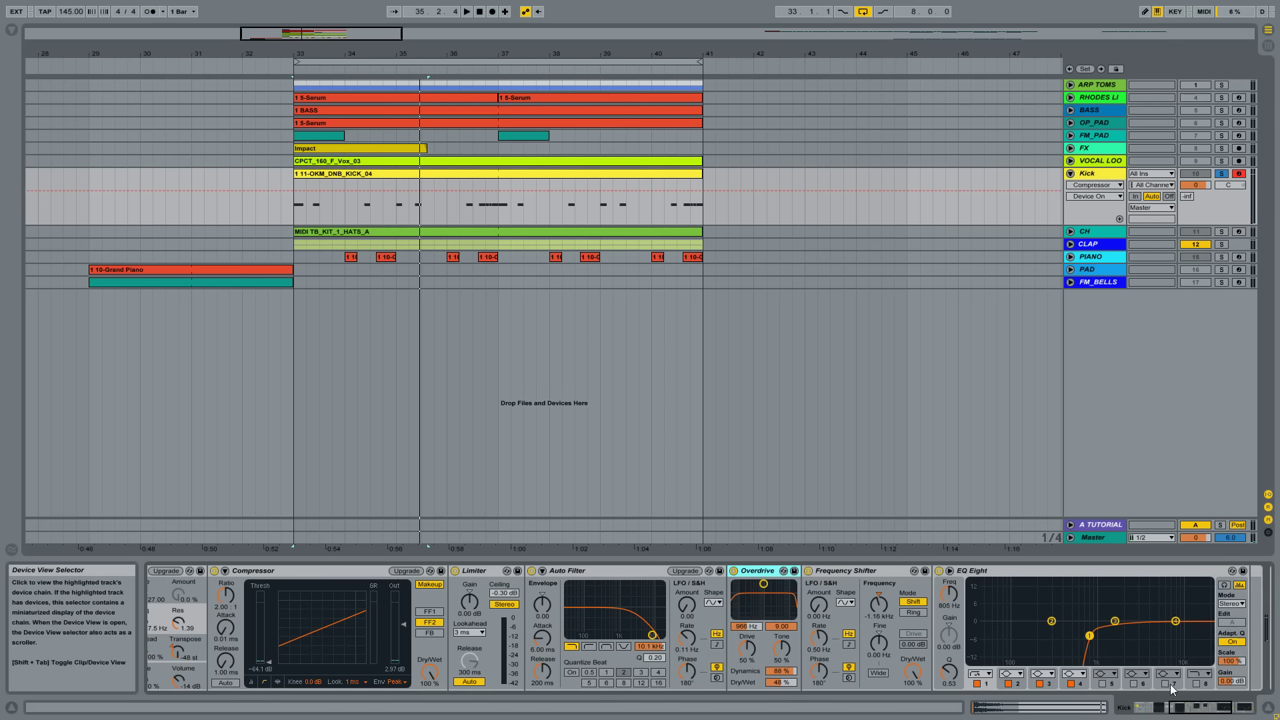
left_click(731, 572)
left_click(732, 572)
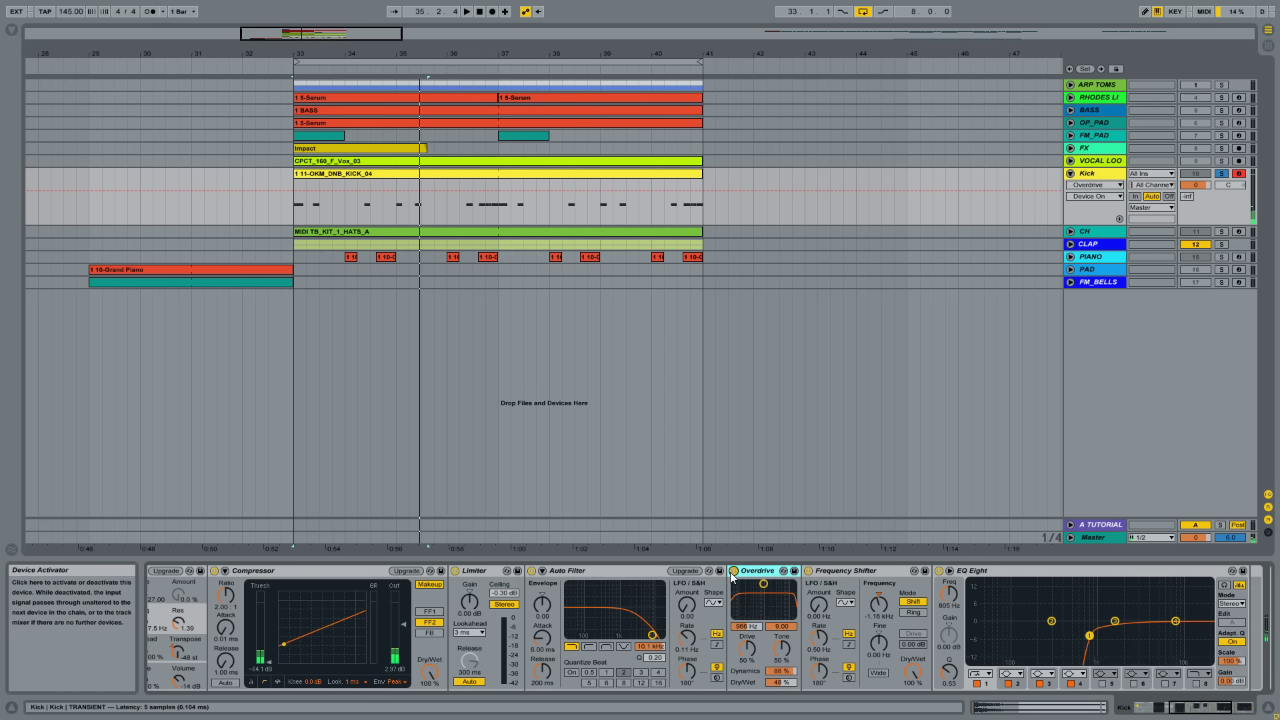
left_click(731, 572)
left_click(730, 572)
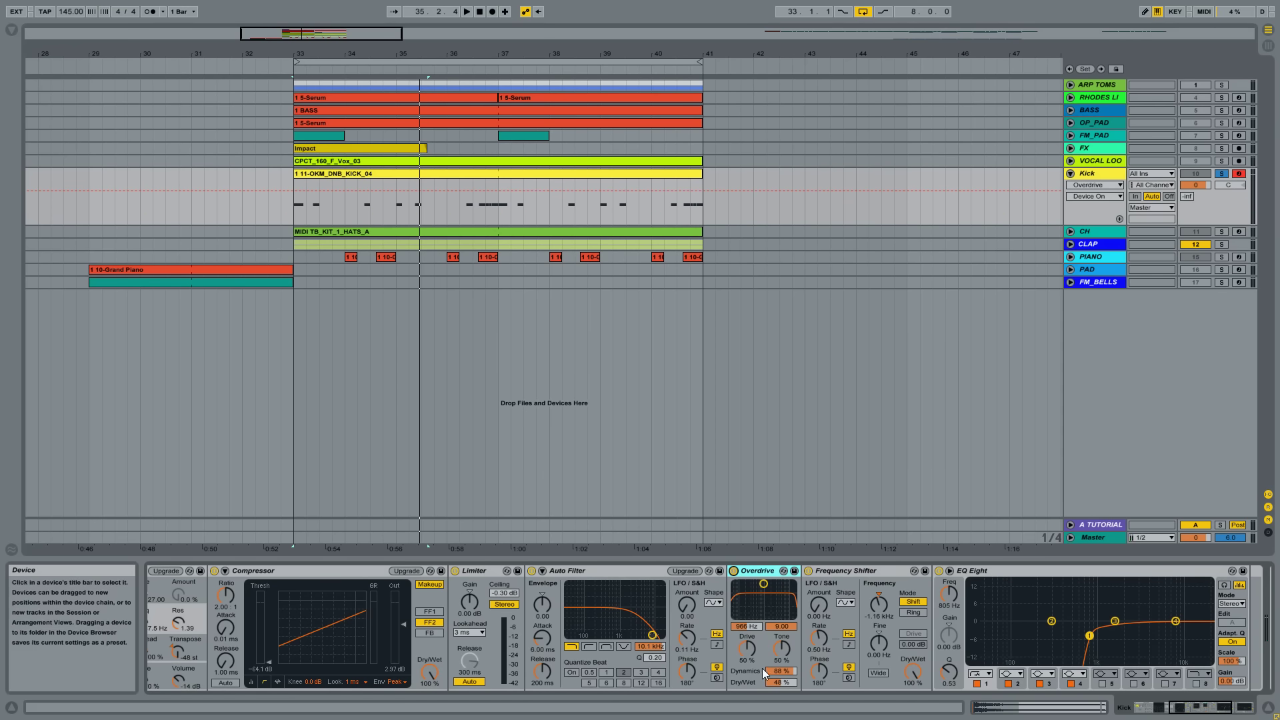
Compare the transient with the Frequency Shifter off and on, leaving the Frequency Shifter on
left_click(839, 571)
left_click(1190, 710)
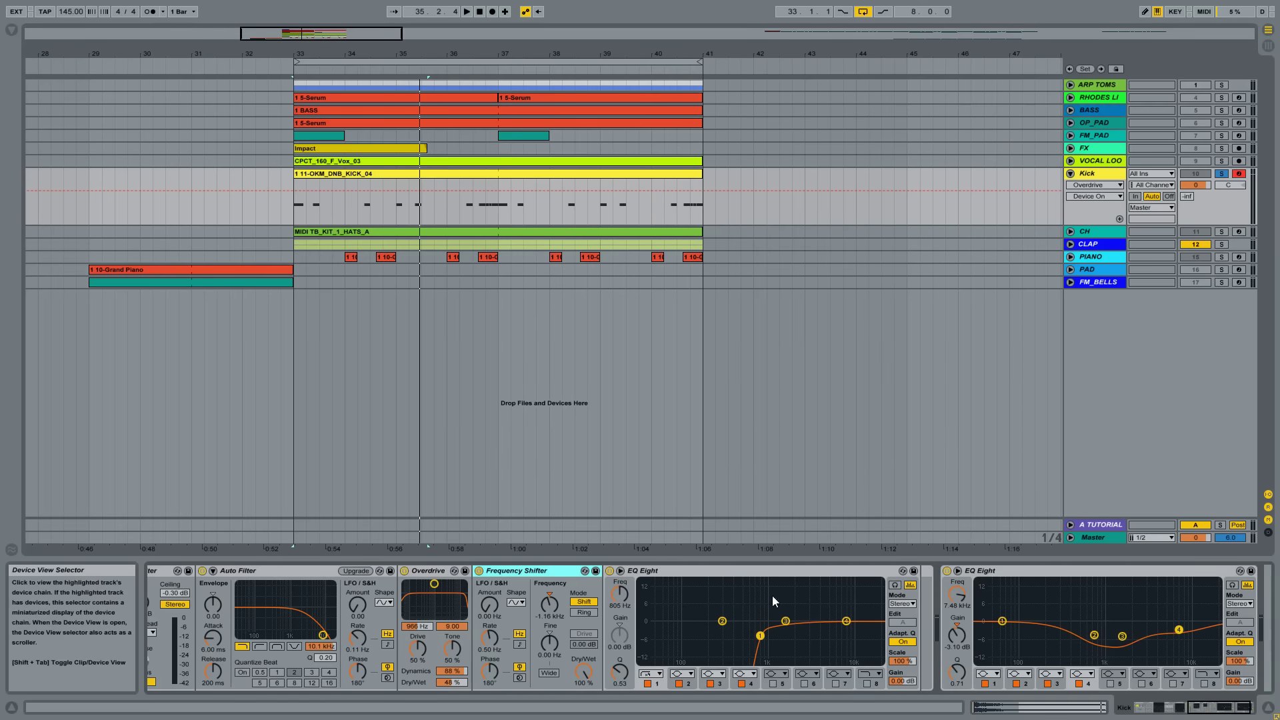
left_click(481, 572)
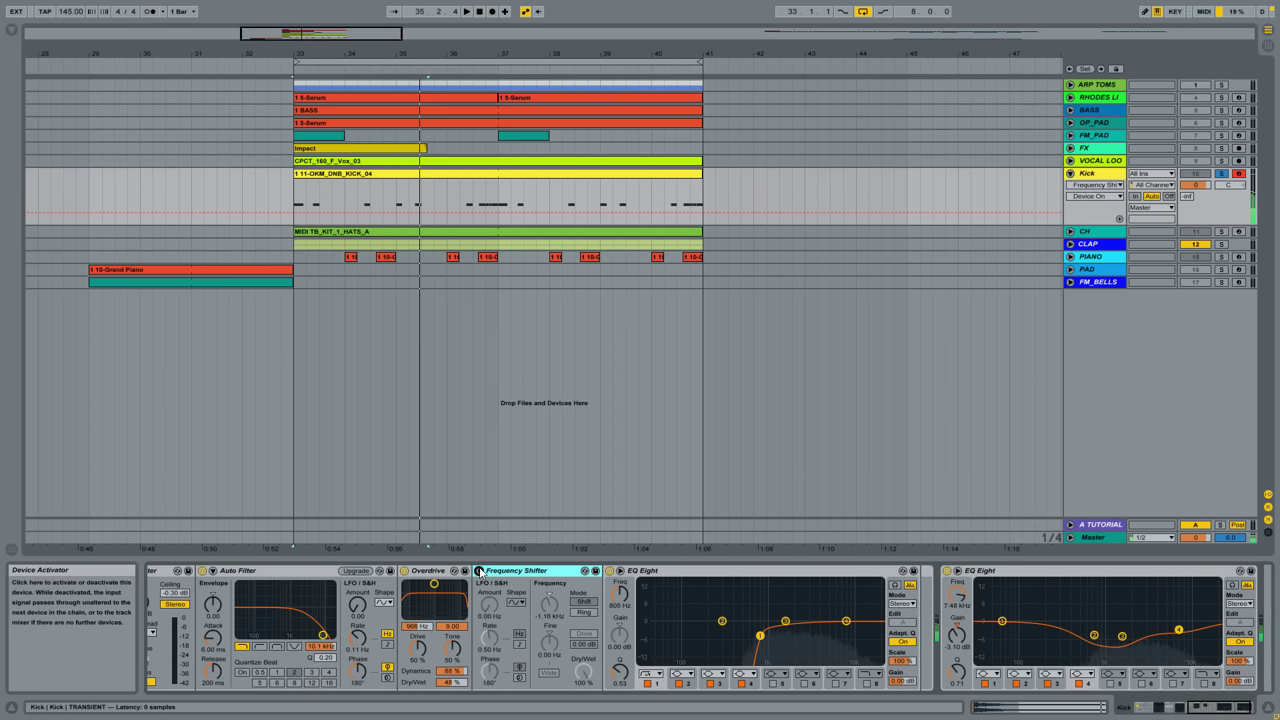
left_click(480, 572)
left_click(480, 572)
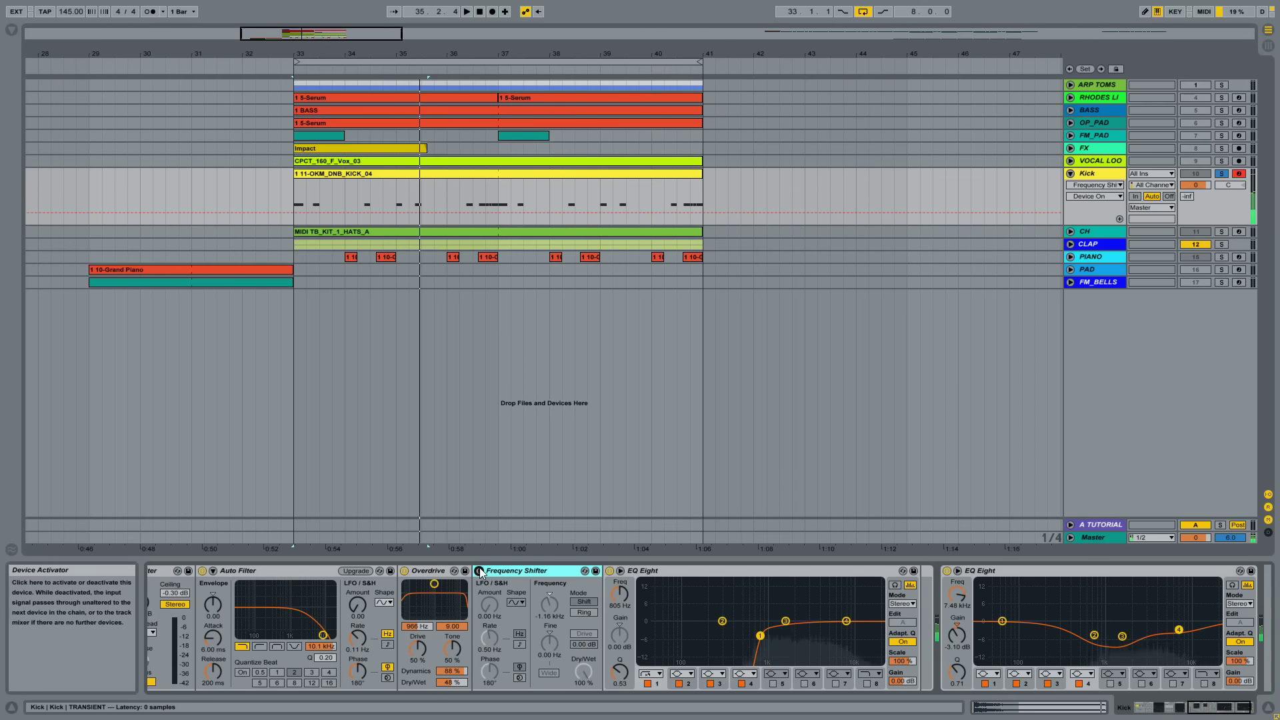
left_click(480, 573)
left_click(480, 573)
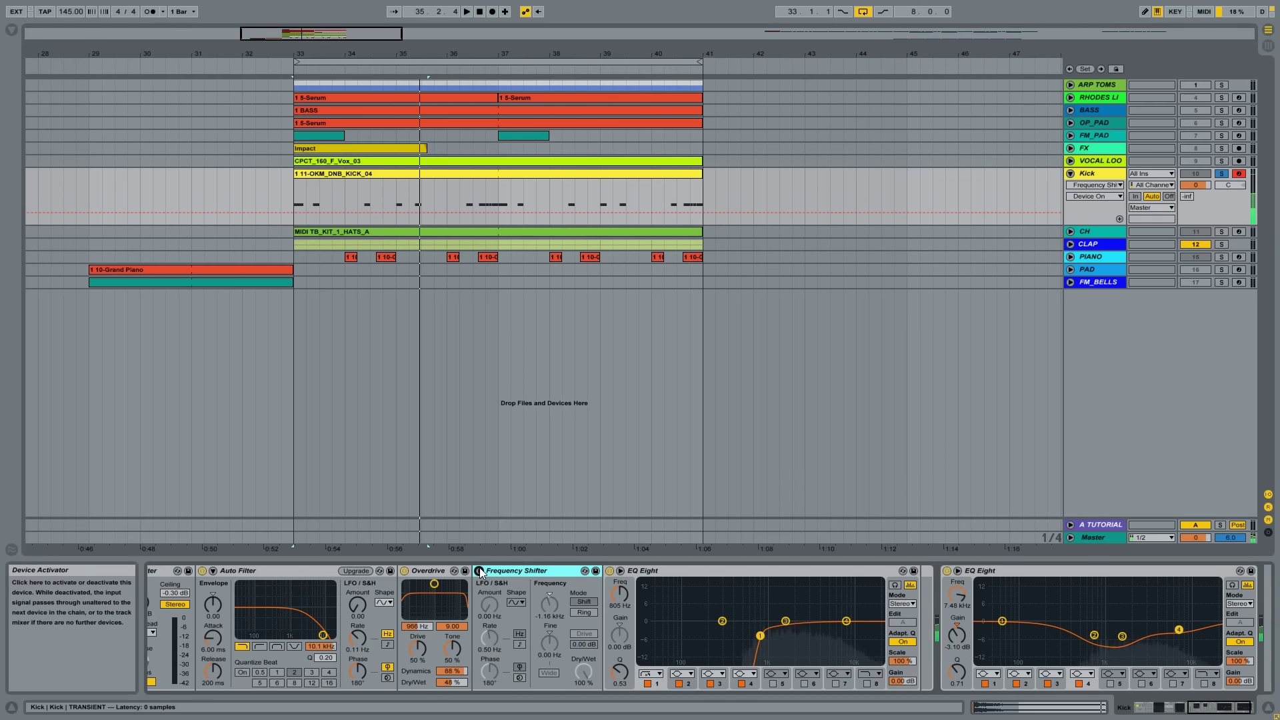
left_click(480, 572)
left_click(480, 572)
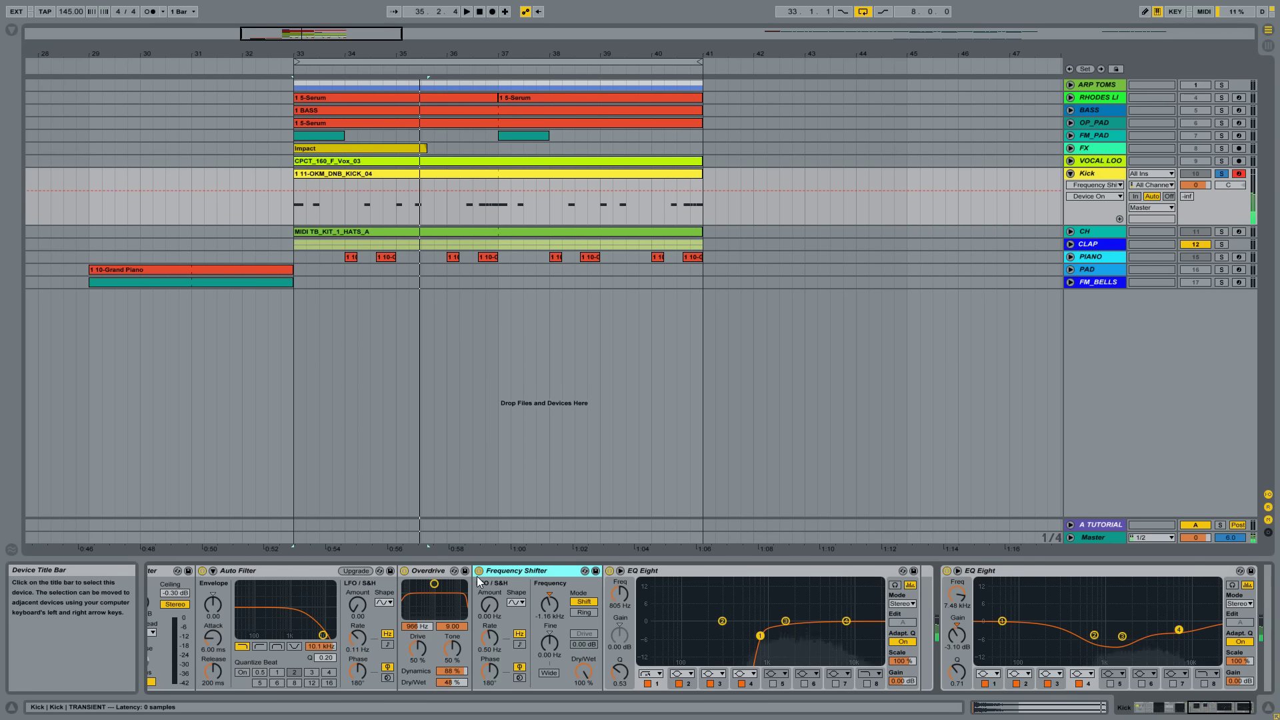
Review the EQ Eight that follows the Frequency Shifter in the TRANSIENT chain, and return to the Kick rack
left_click(662, 571)
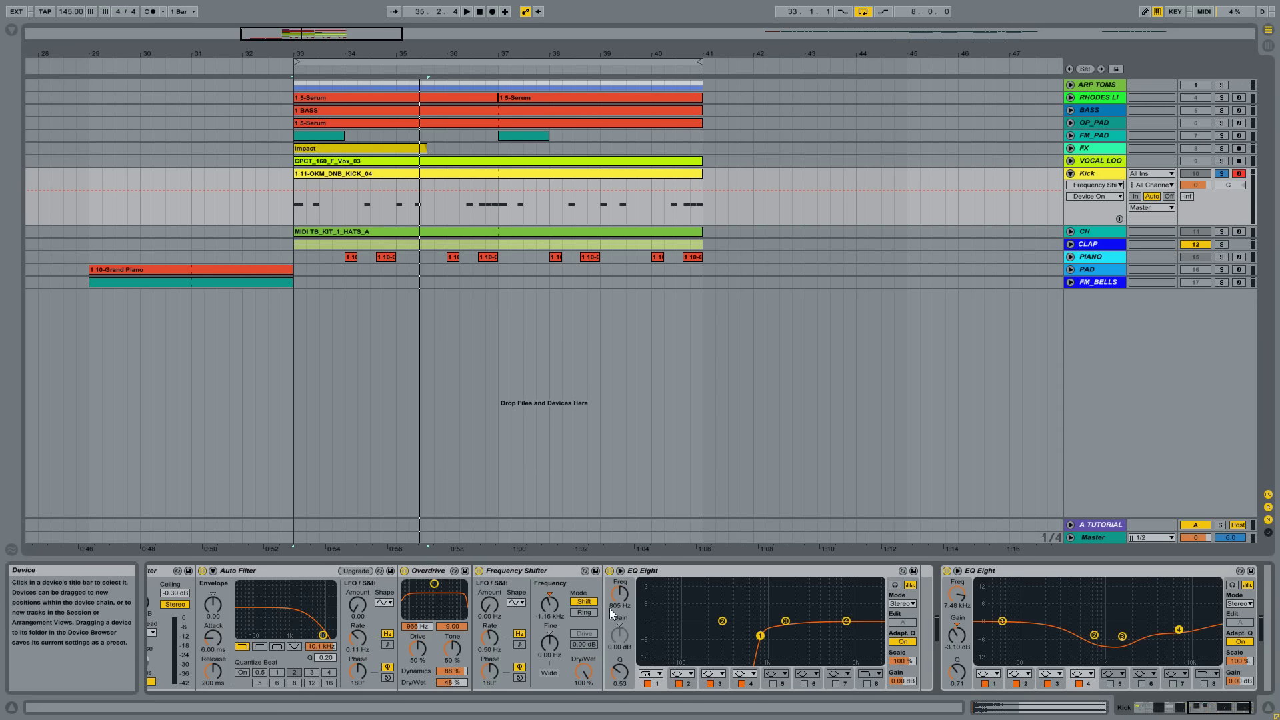
left_click(714, 573)
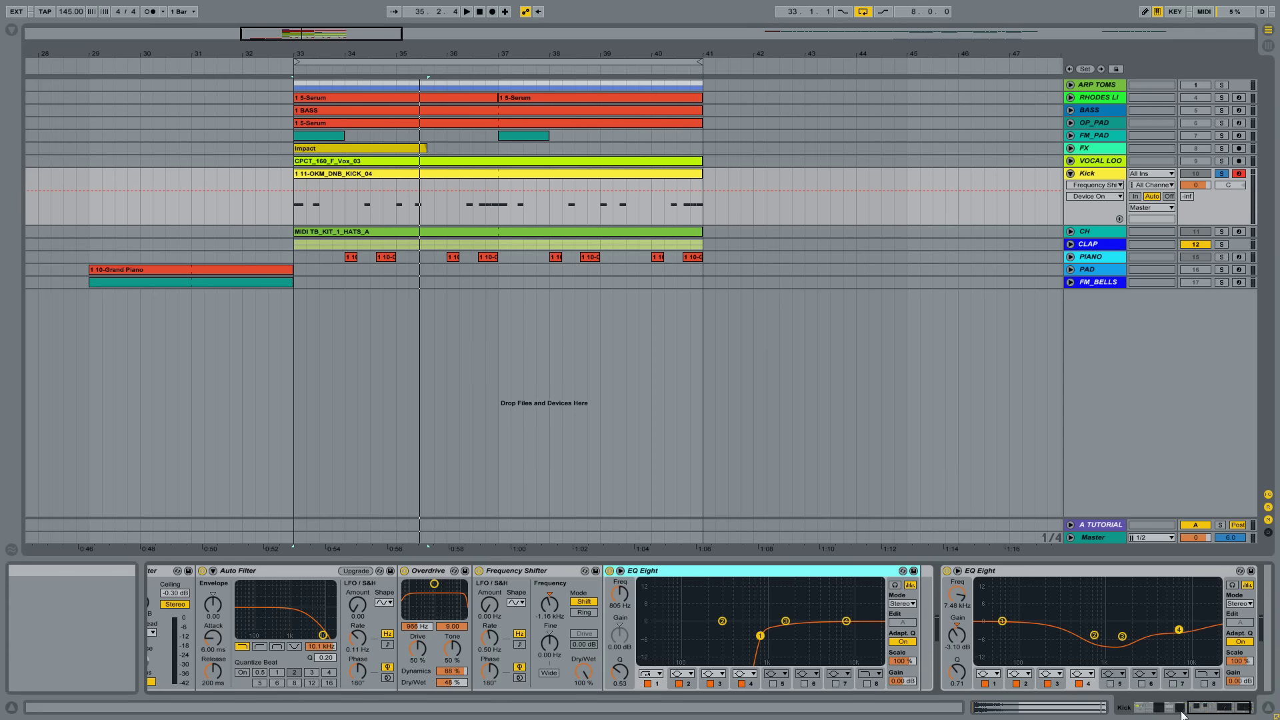
scroll(271, 670, "left", 10)
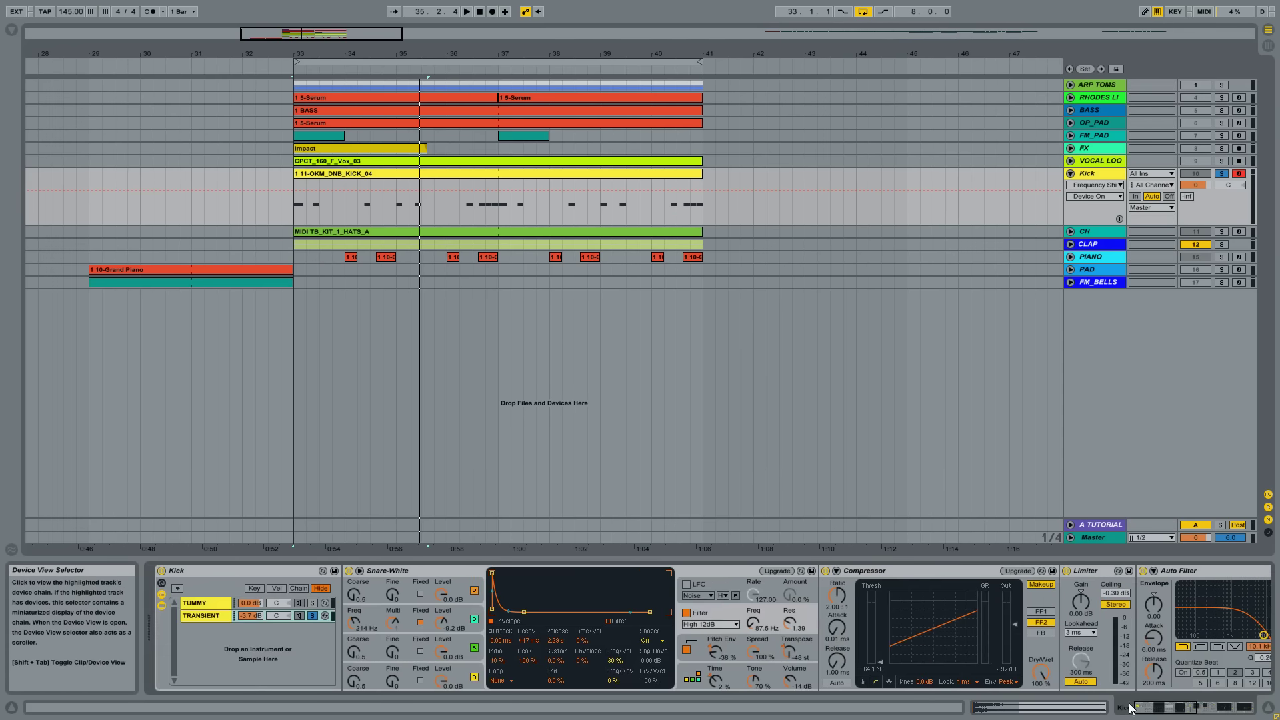
Hide the TRANSIENT chain's devices in the Kick rack and unsolo TRANSIENT so both kick layers play
left_click(199, 616)
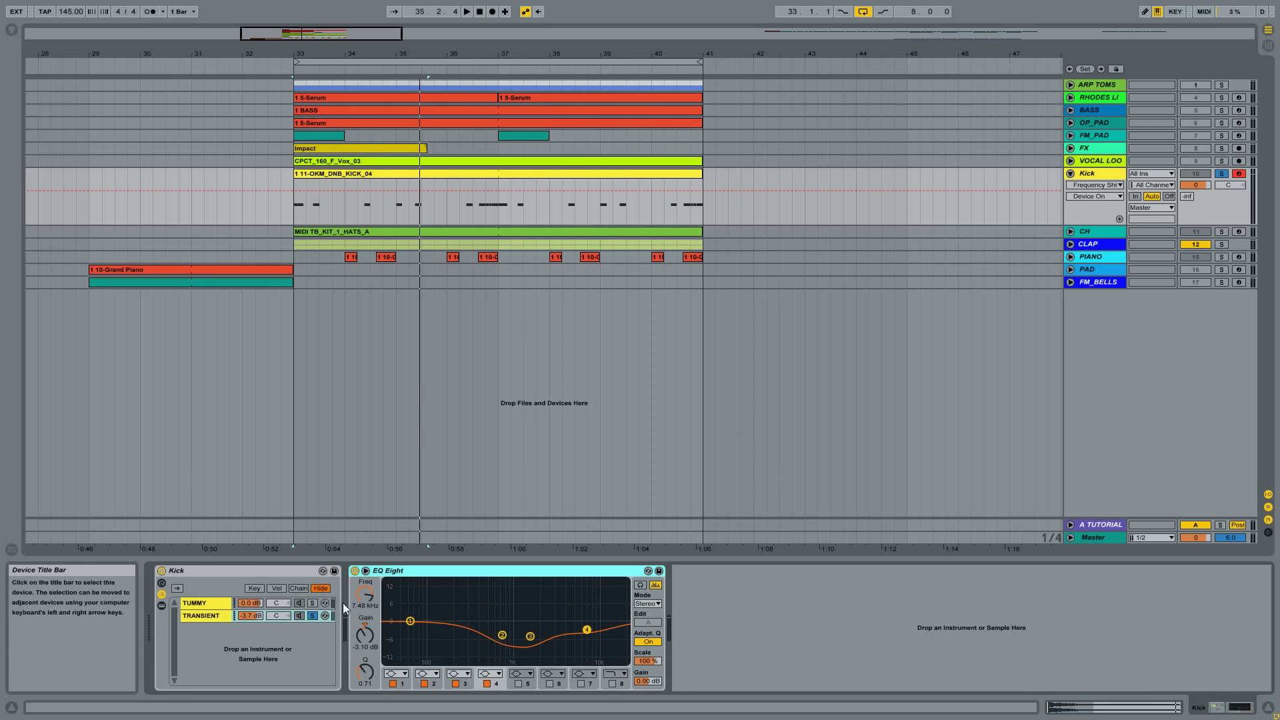
left_click(312, 615)
left_click(204, 602)
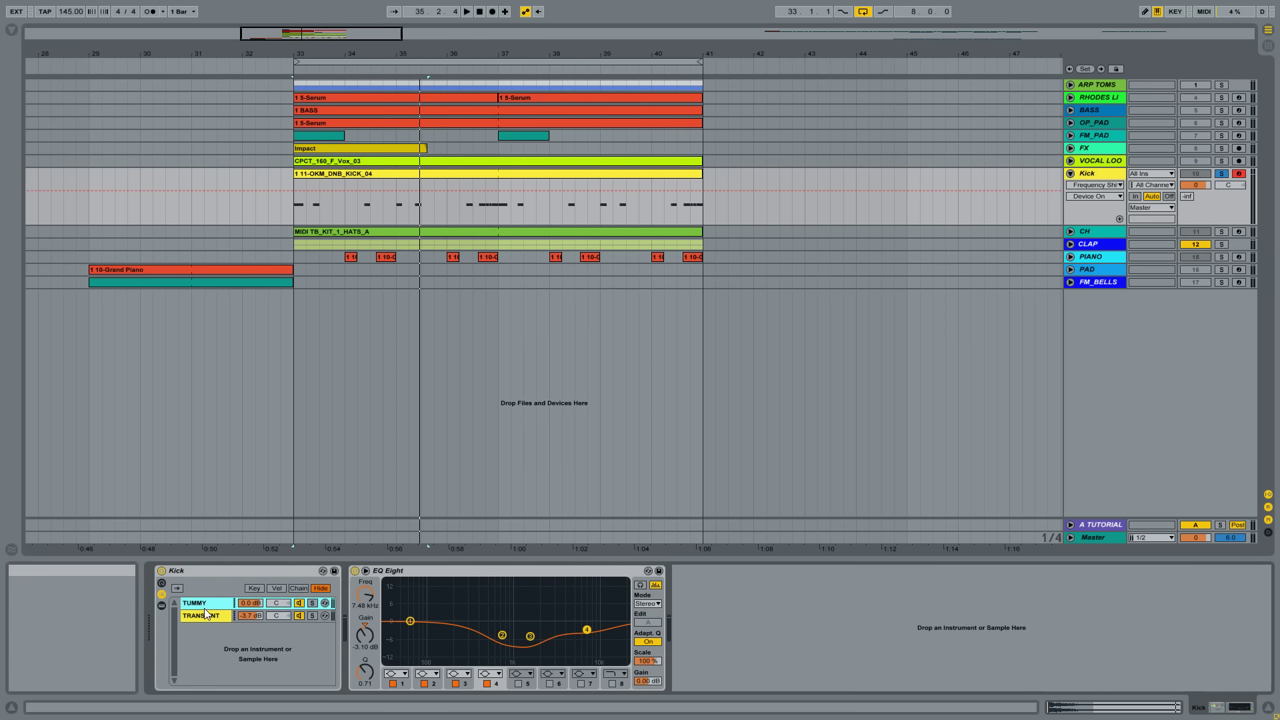
Compare the complete layered kick with the EQ Eight behind the Kick rack off and on, leaving it on
left_click(457, 572)
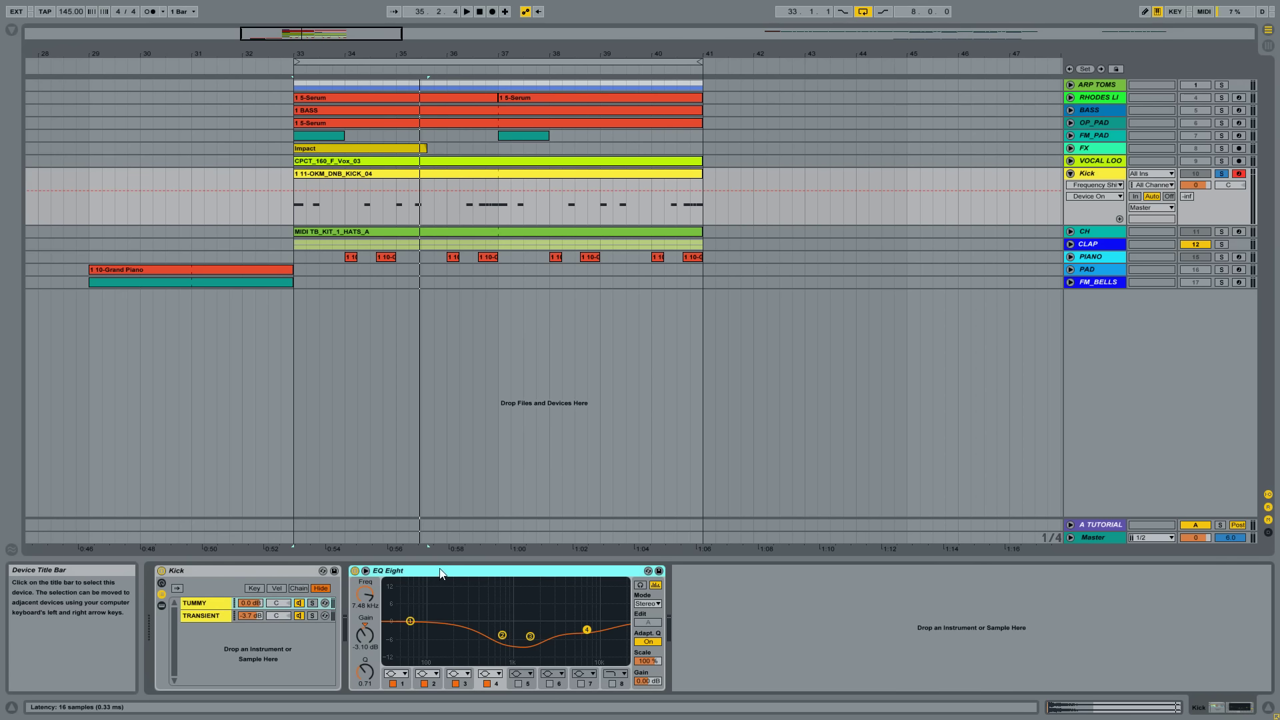
left_click(355, 572)
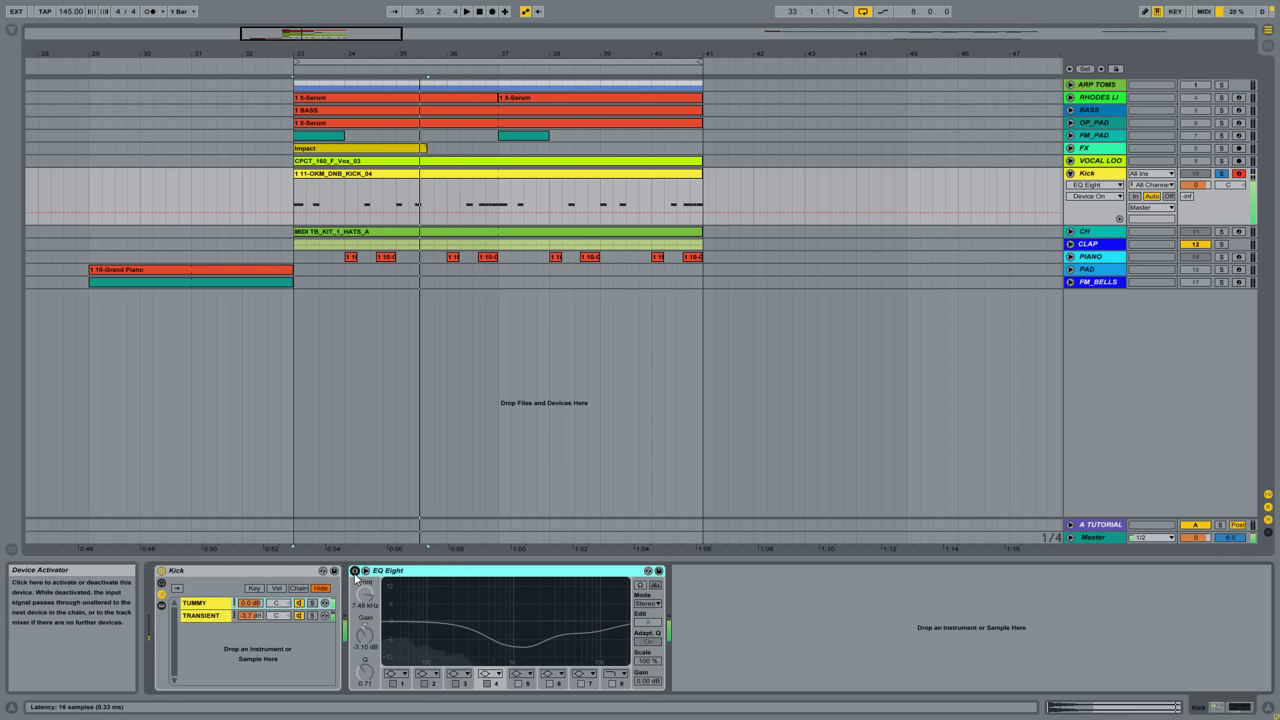
left_click(355, 572)
left_click(355, 572)
left_click(355, 571)
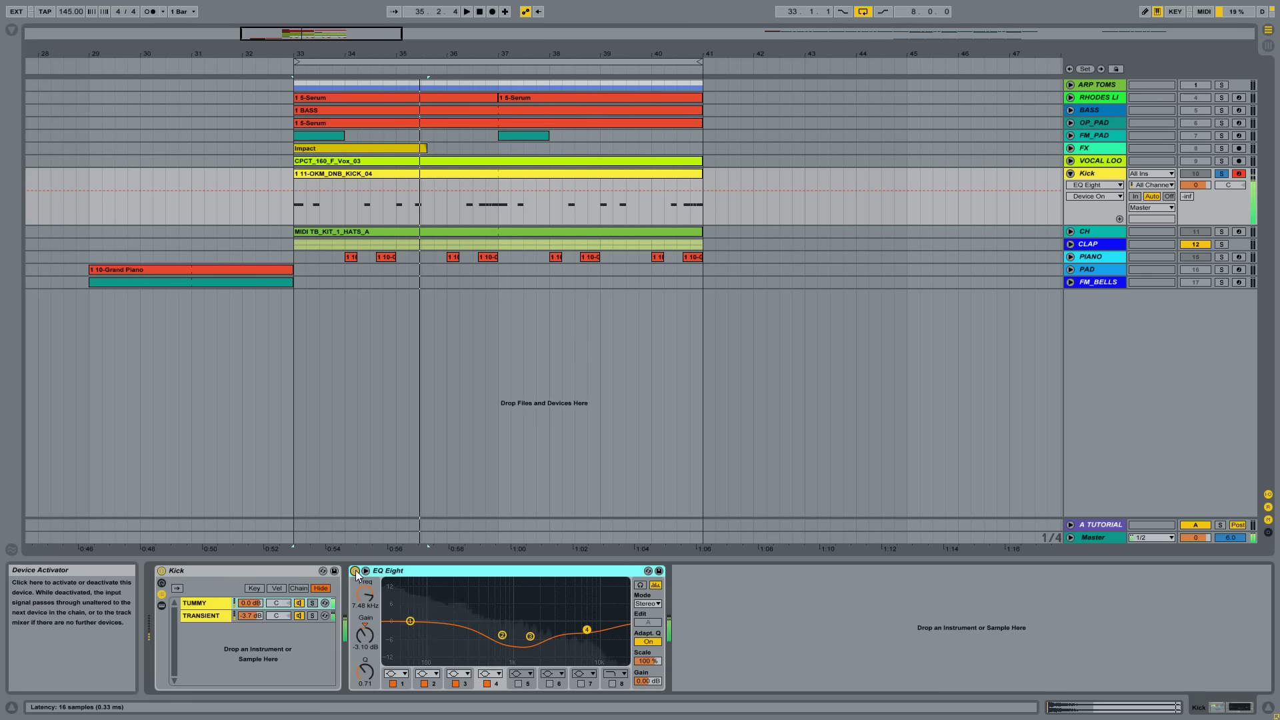
Unsolo the Kick track, then show the CH track's devices and unfold the CH track in the arrangement
left_click(1101, 189)
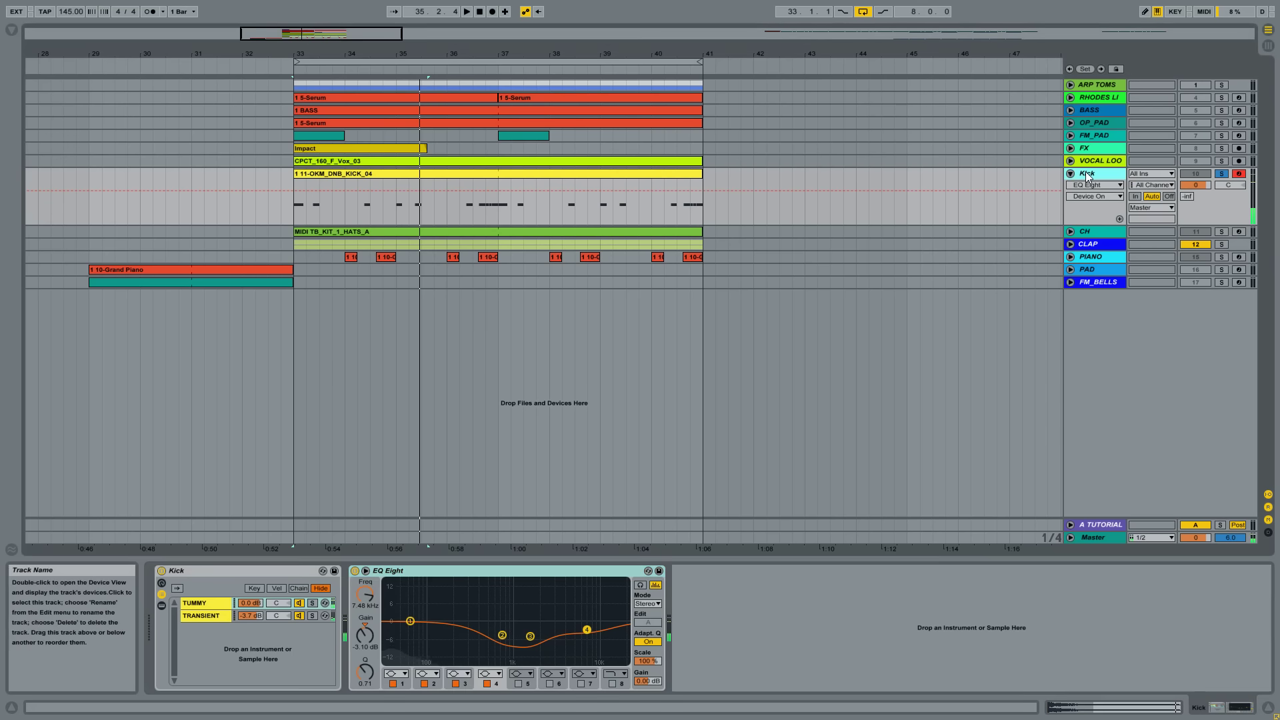
left_click(1222, 173)
left_click(1094, 232)
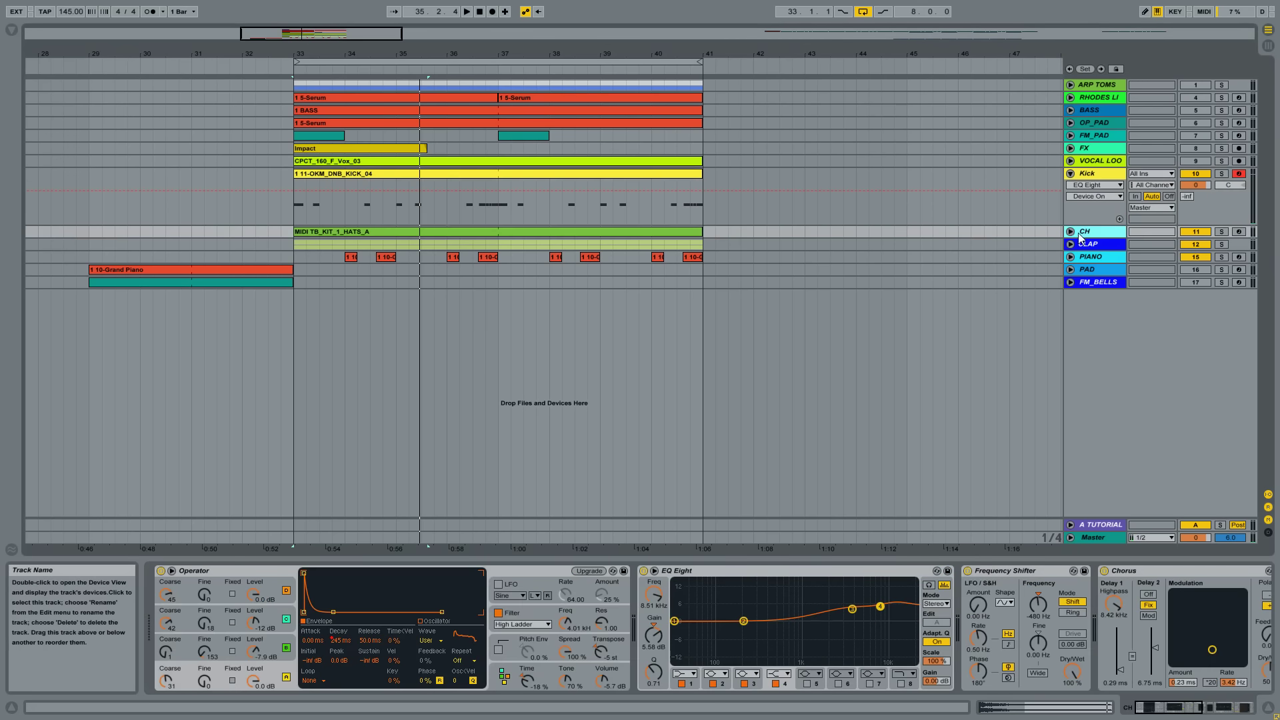
left_click(1071, 231)
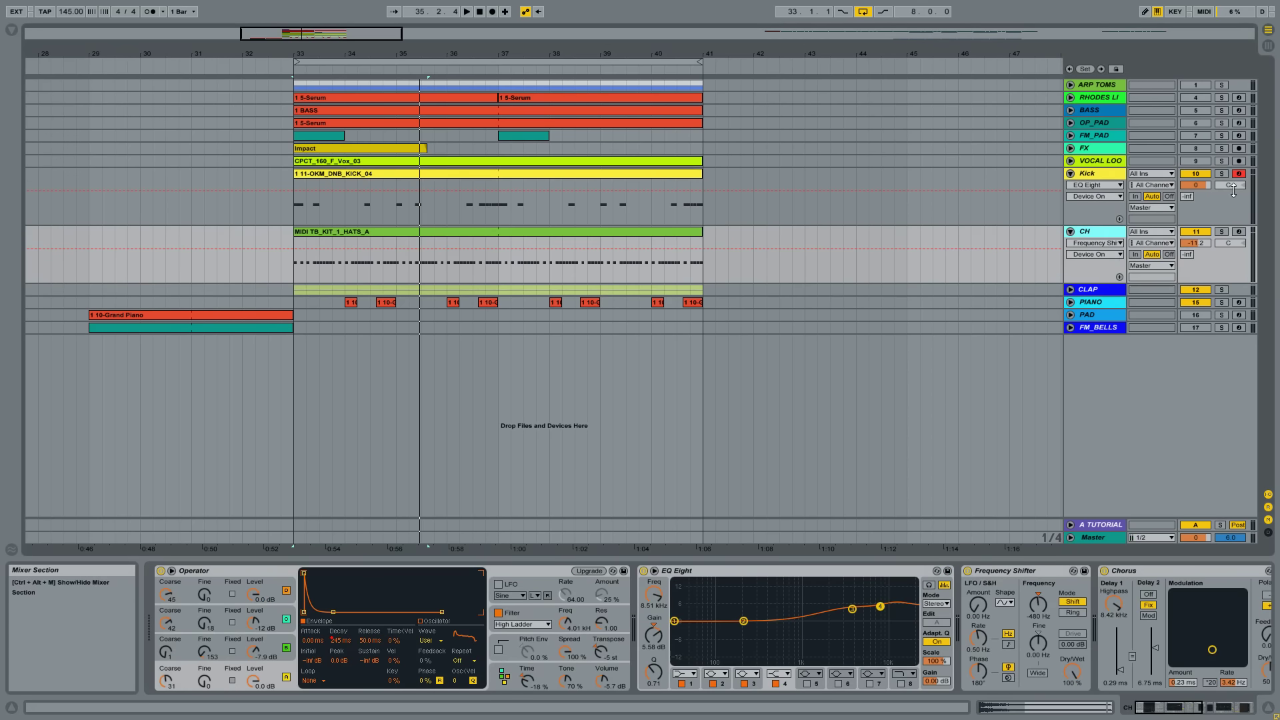
Play the loop with the Kick track muted and the CH track soloed, leaving CH soloed
key("space")
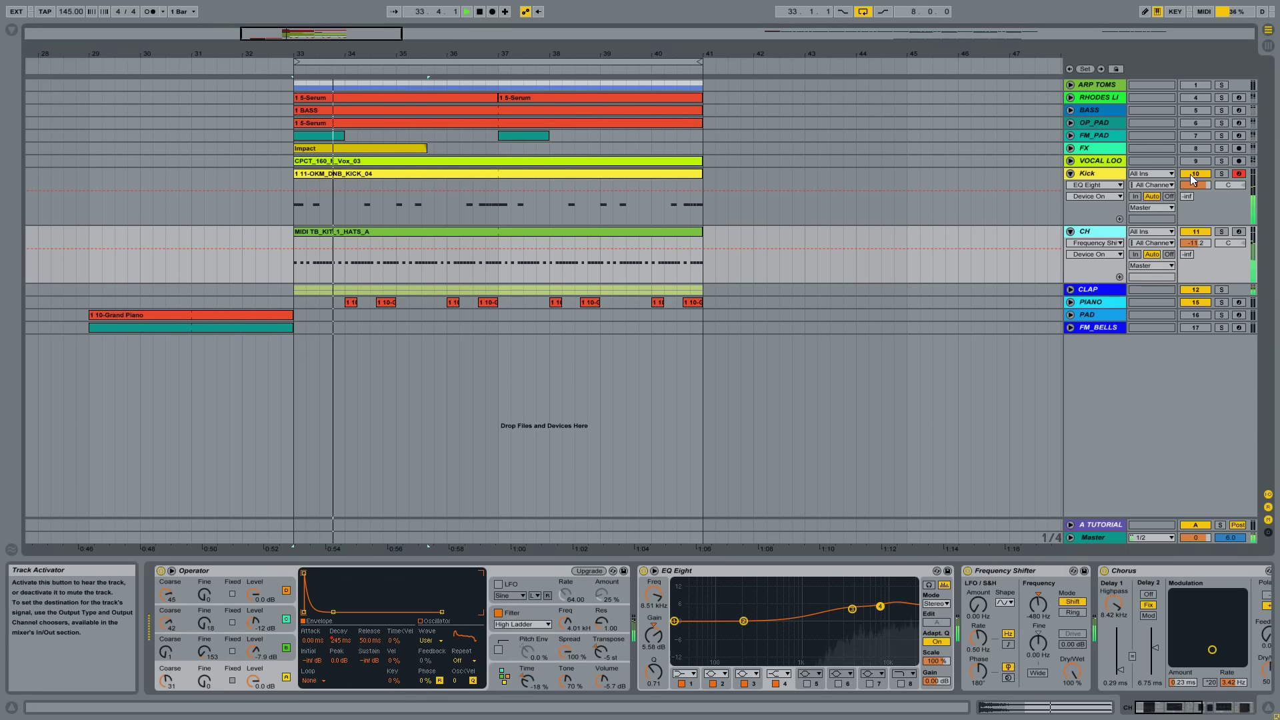
left_click(1222, 232)
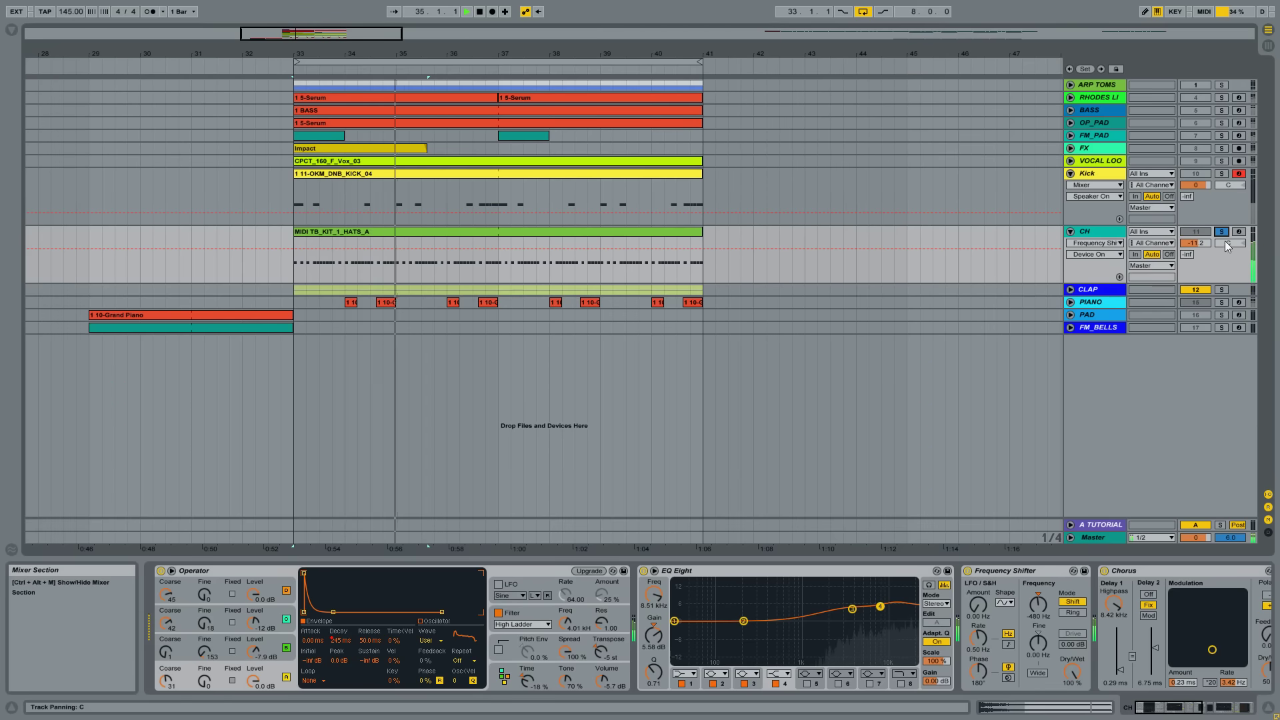
left_click(1229, 242)
left_click(1224, 234)
left_click(1221, 232)
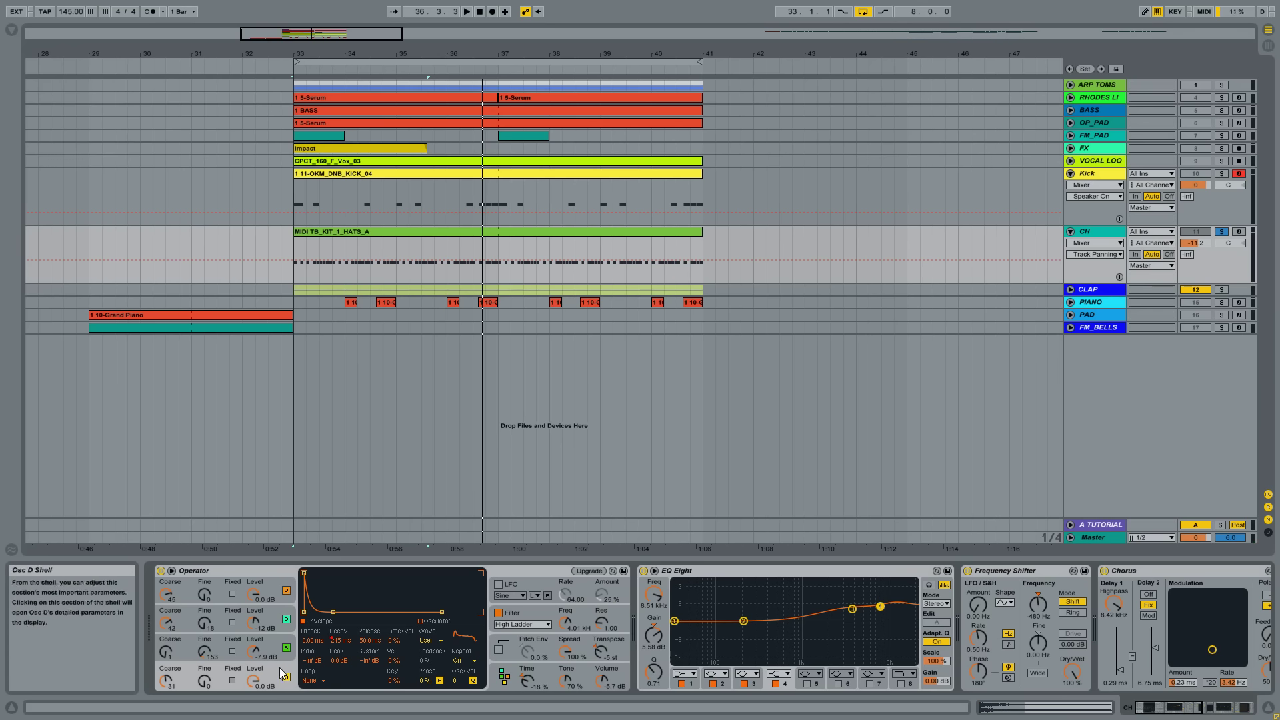
View the waveform partials of oscillator A in the CH track's Operator, followed by its global algorithm and modulation settings
left_click(254, 678)
left_click(427, 623)
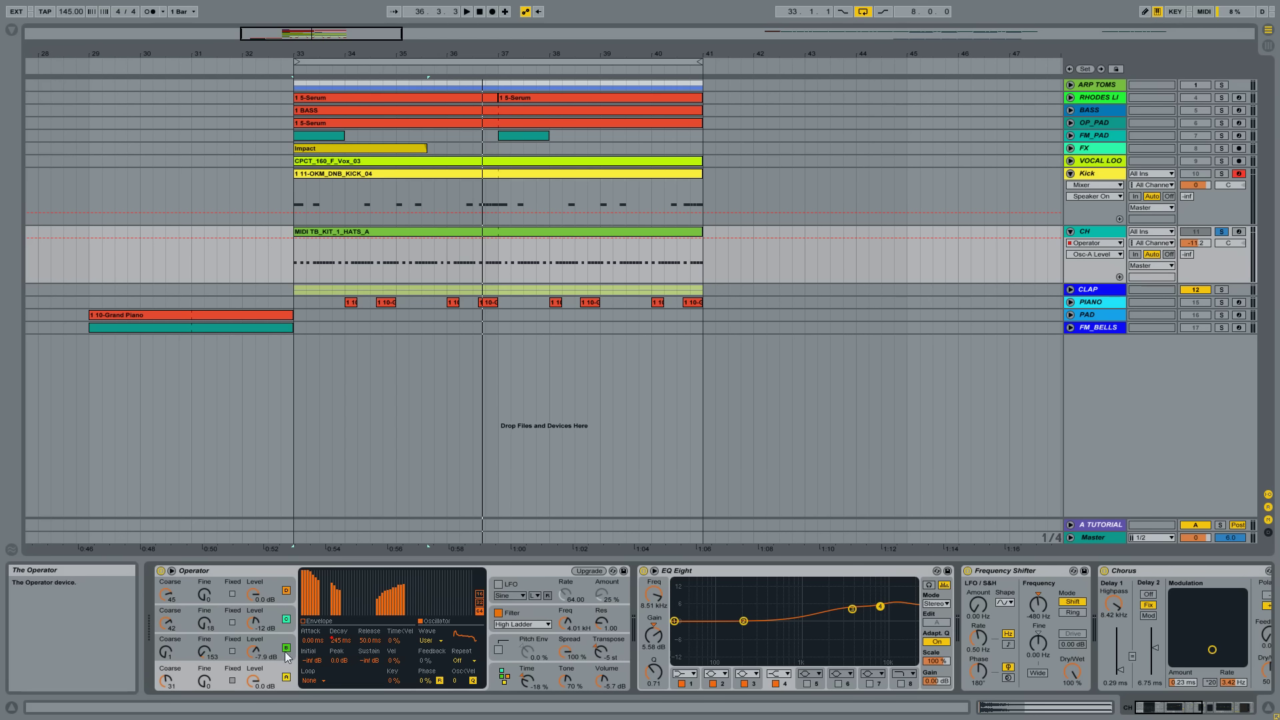
left_click(505, 676)
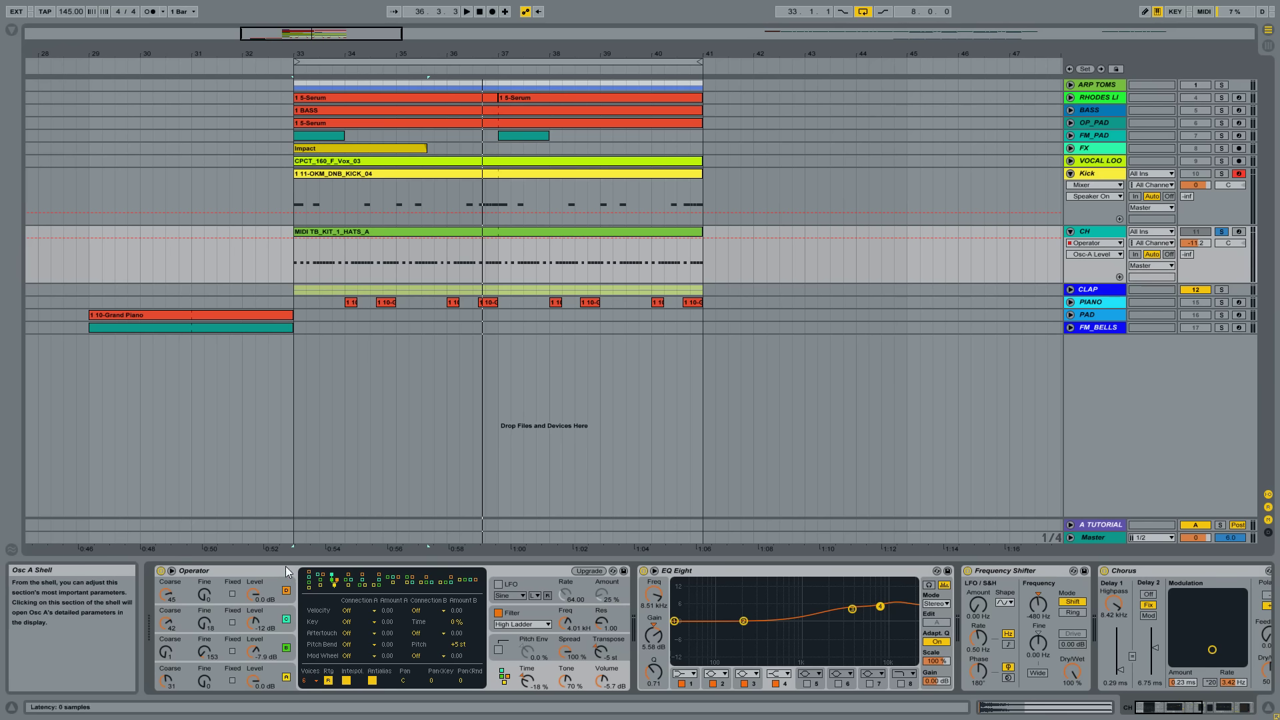
Inspect oscillator A's custom waveform in the 16-, 32- and 64-harmonic views, leaving 64 harmonics shown
left_click(258, 668)
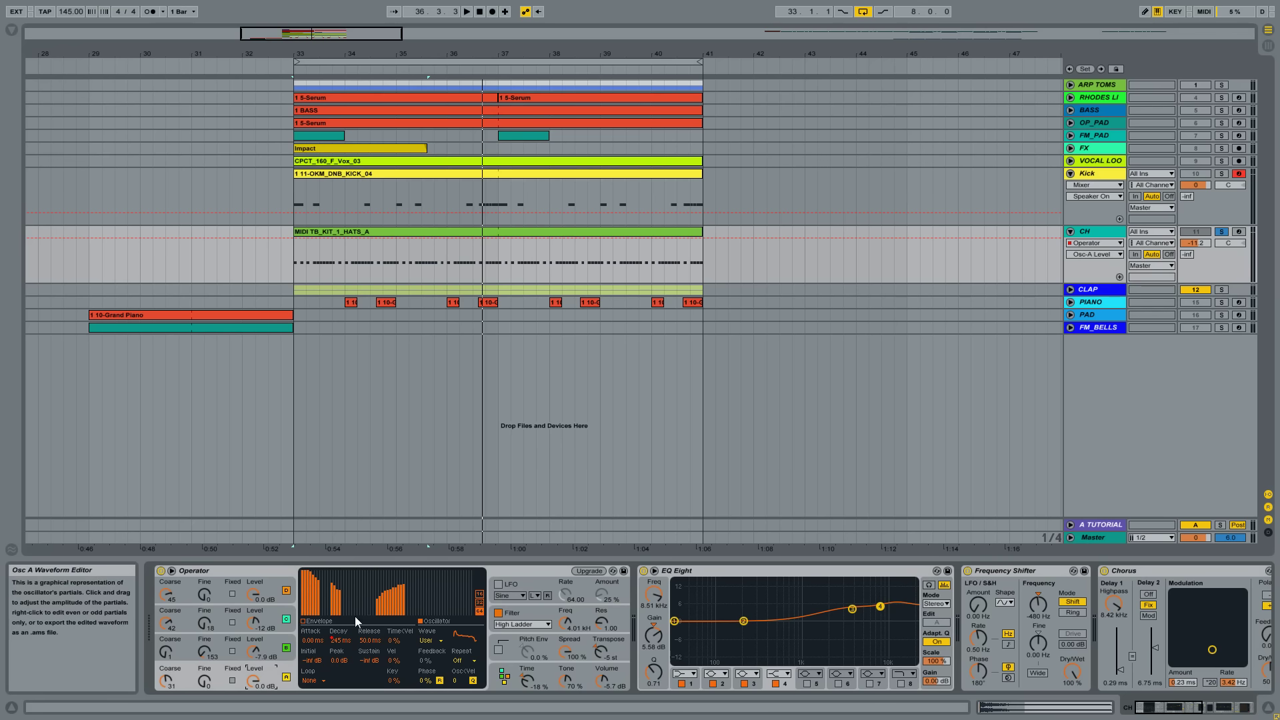
left_click(479, 594)
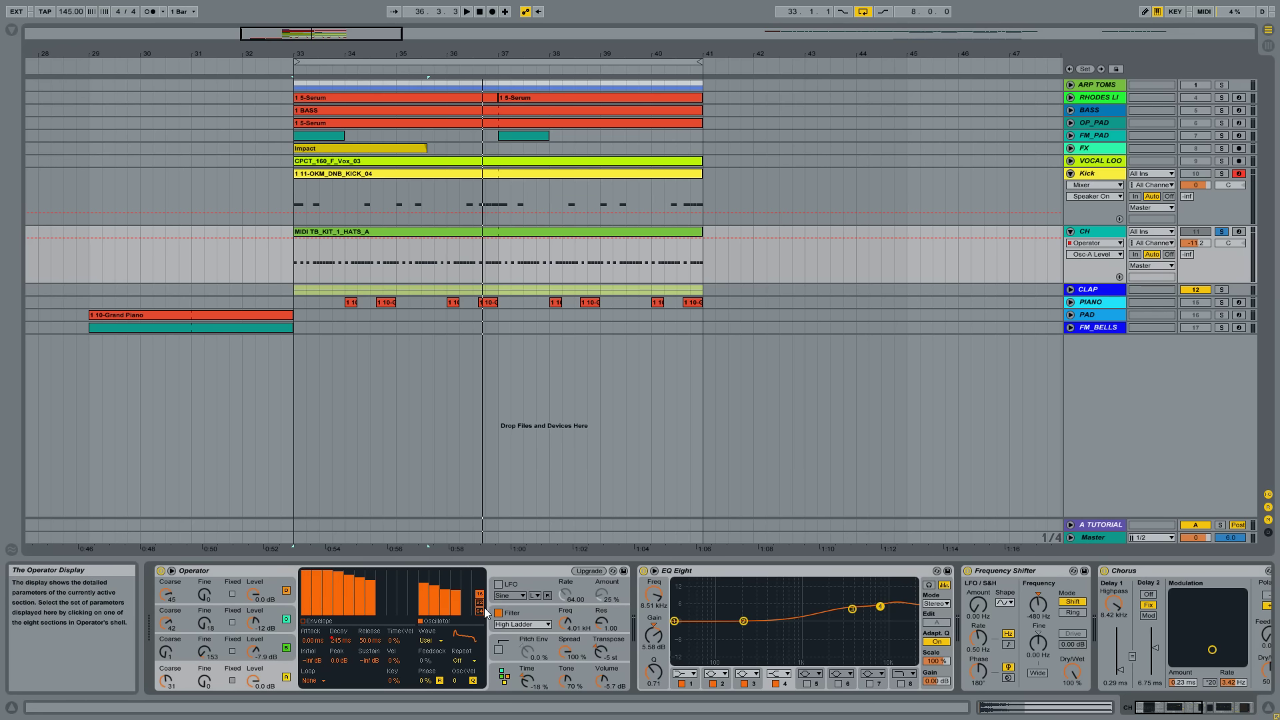
left_click(480, 602)
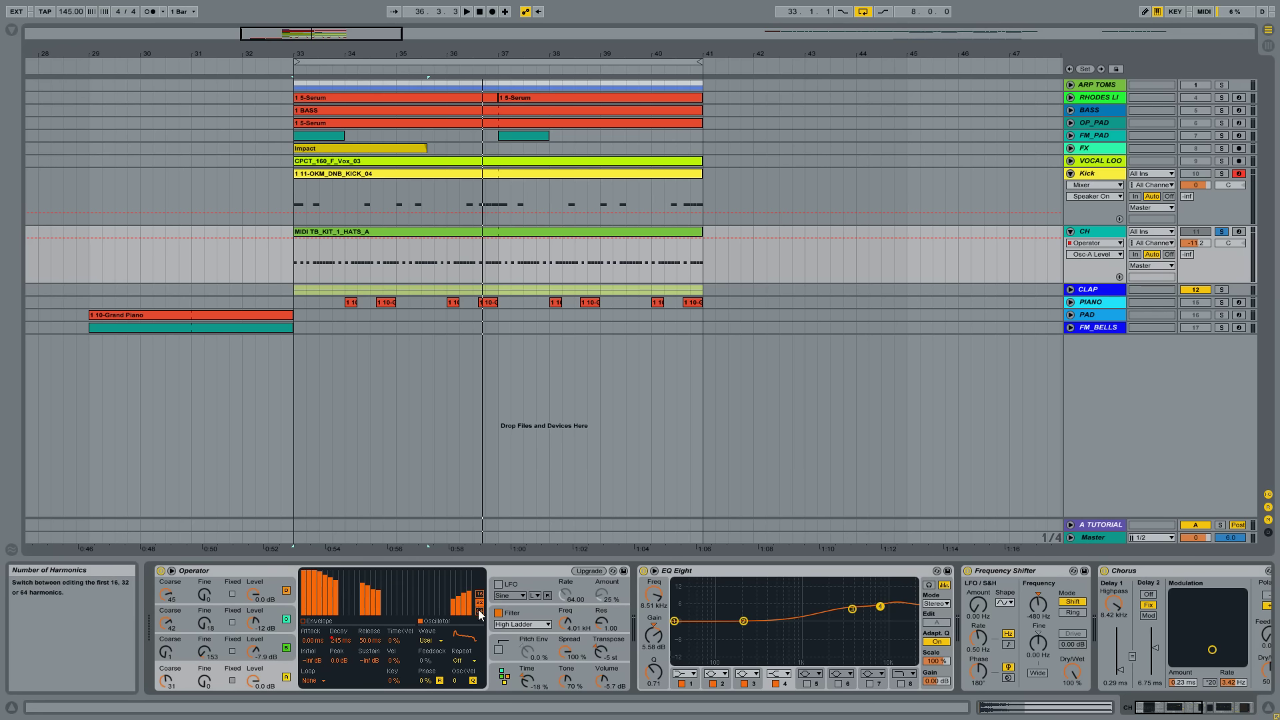
left_click(480, 610)
left_click_drag(384, 590, 410, 579)
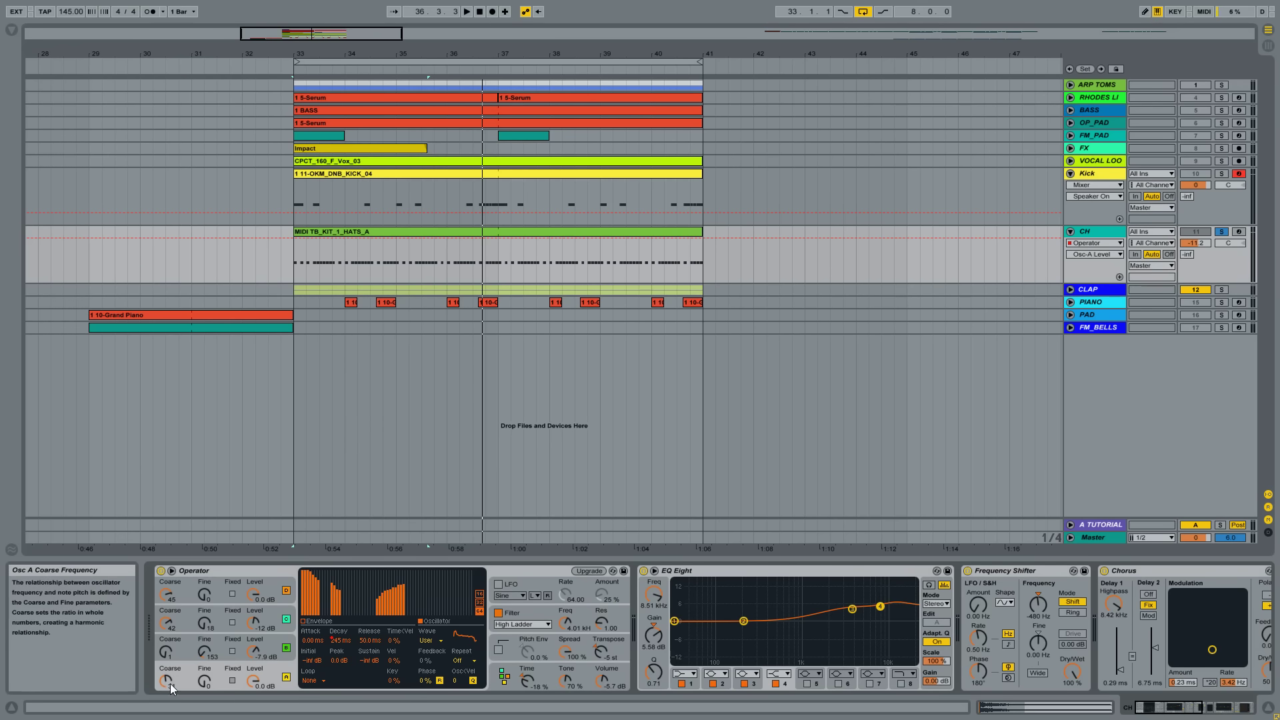
Compare the custom waveforms and envelope settings of Operator's oscillators B and C, ending on oscillator C
left_click(265, 656)
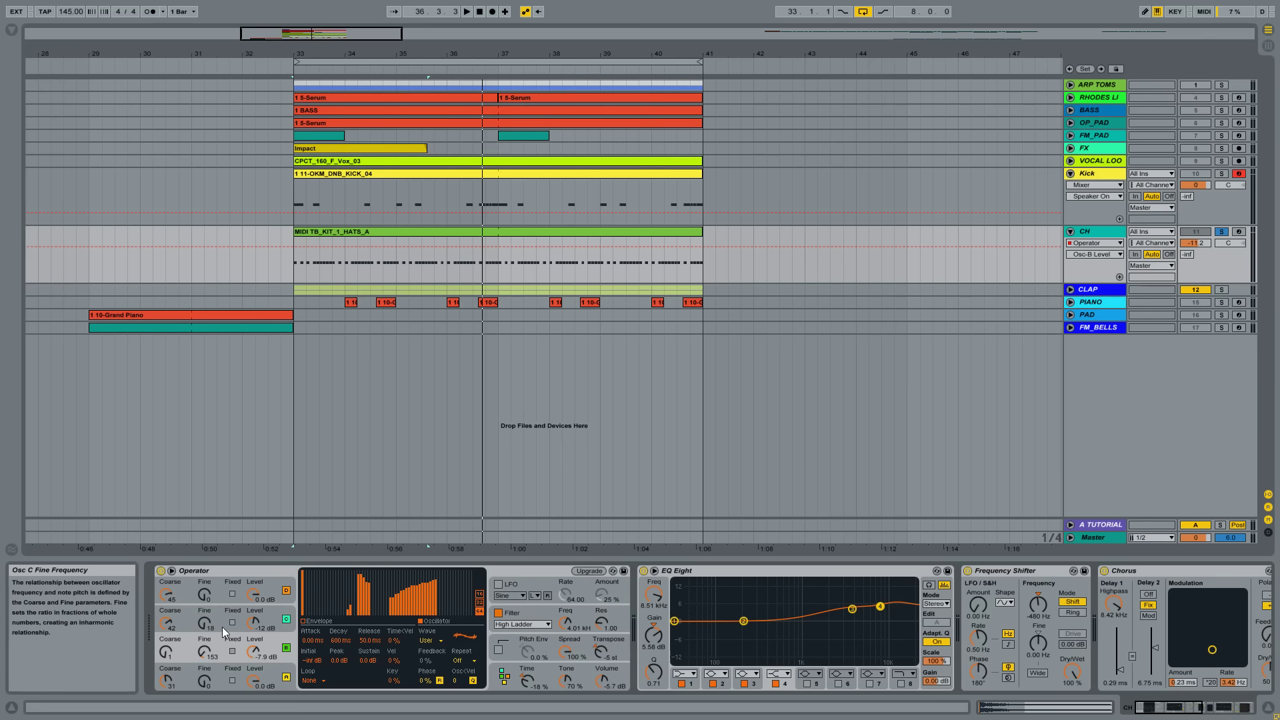
left_click(268, 617)
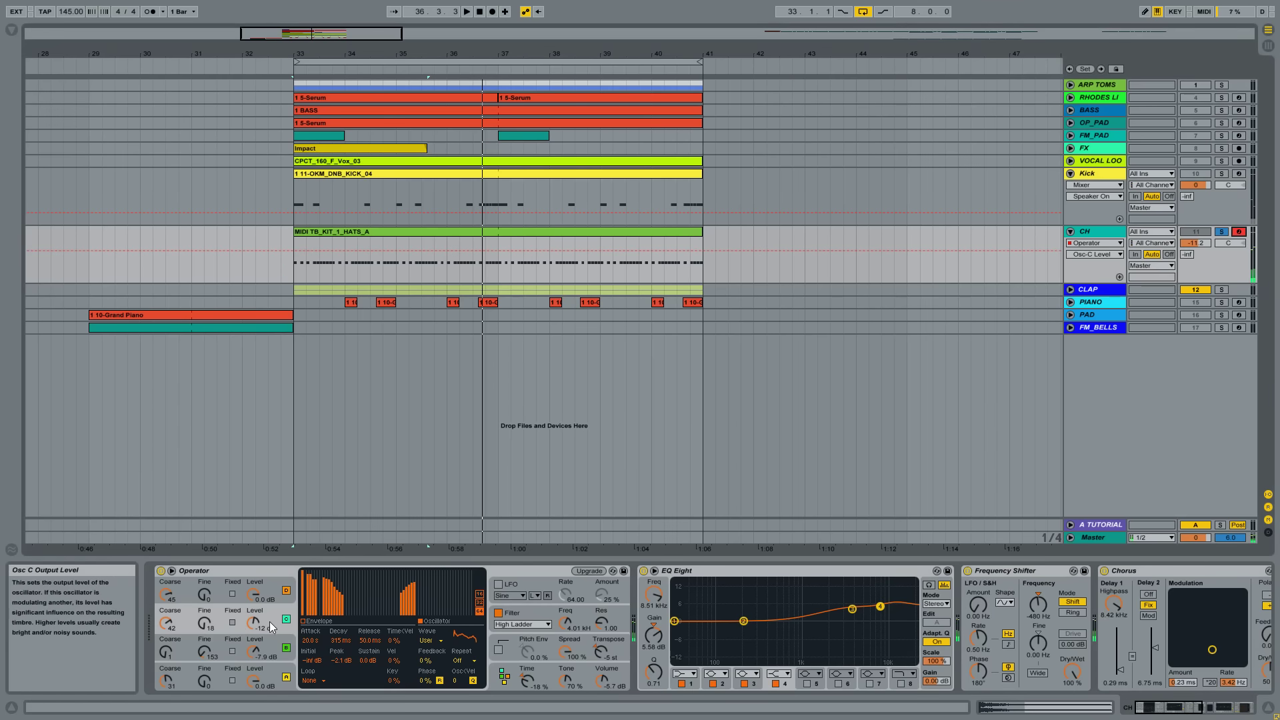
left_click(287, 644)
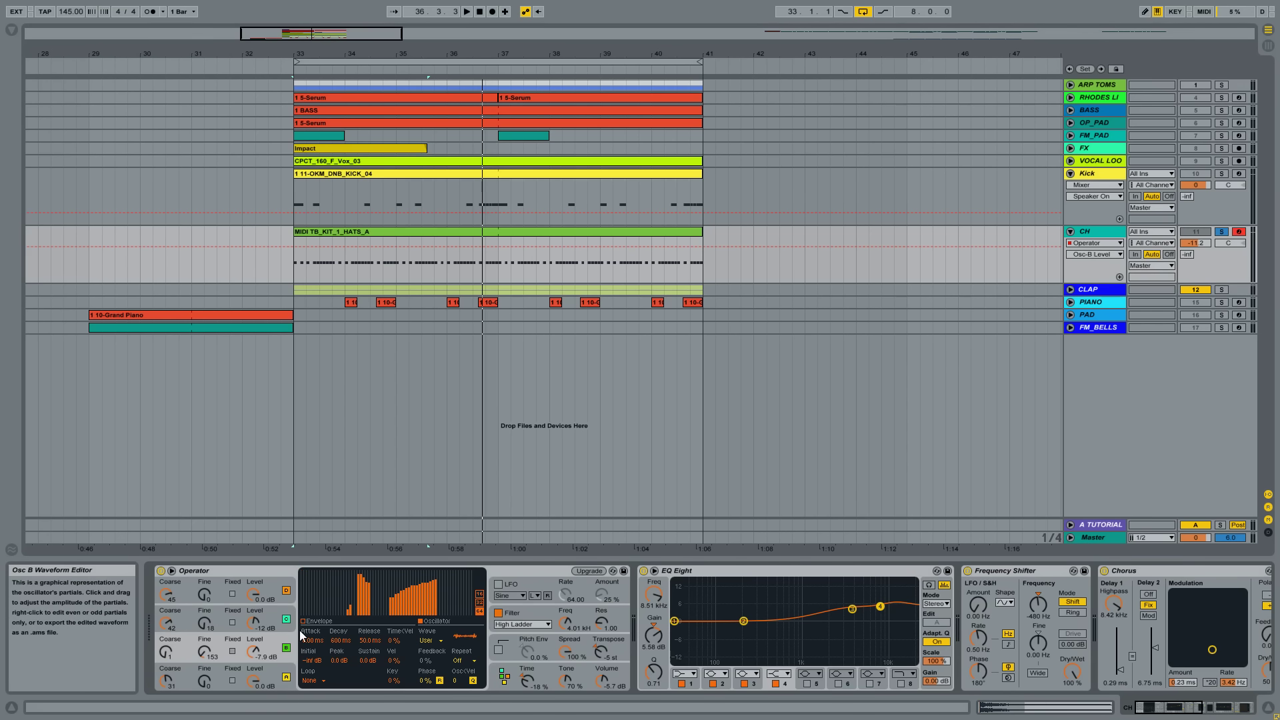
mouse_move(302, 603)
left_mouse_down()
mouse_move(307, 571)
mouse_move(303, 617)
mouse_move(302, 566)
mouse_move(303, 621)
left_mouse_up()
left_click(272, 618)
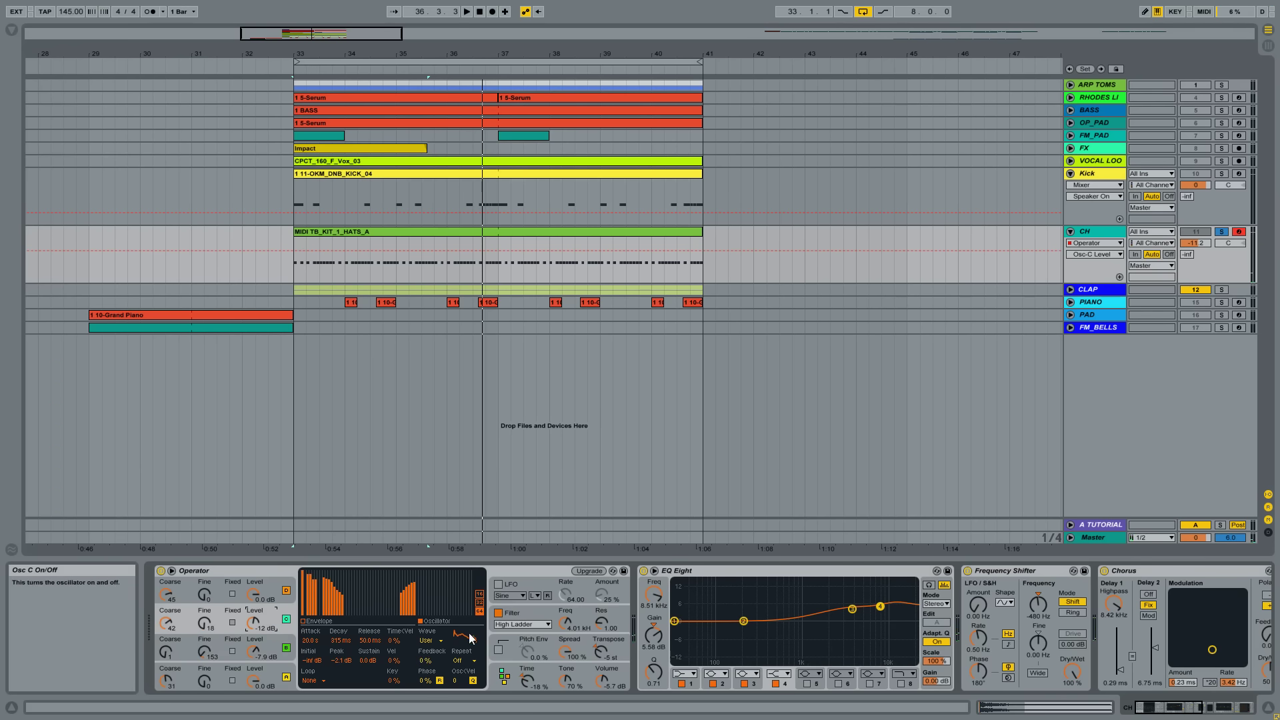
Show oscillator D's waveform and its envelope settings in Operator
left_click(277, 578)
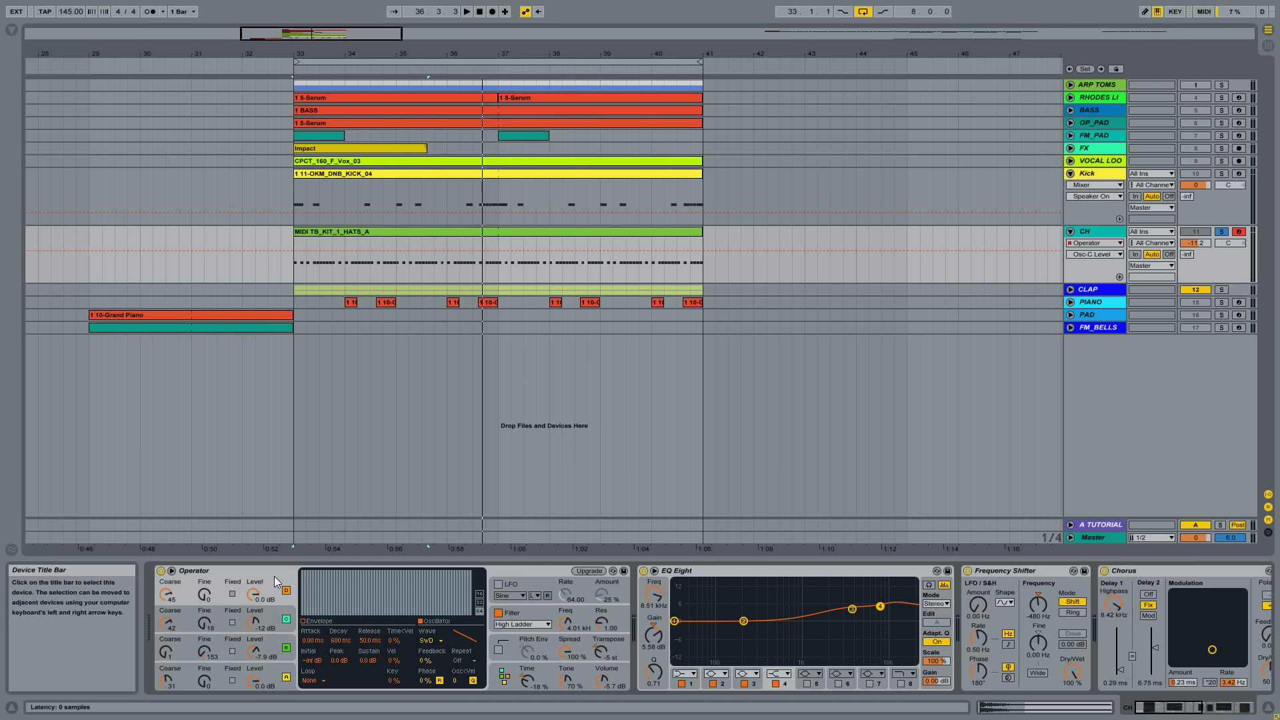
left_click(274, 576)
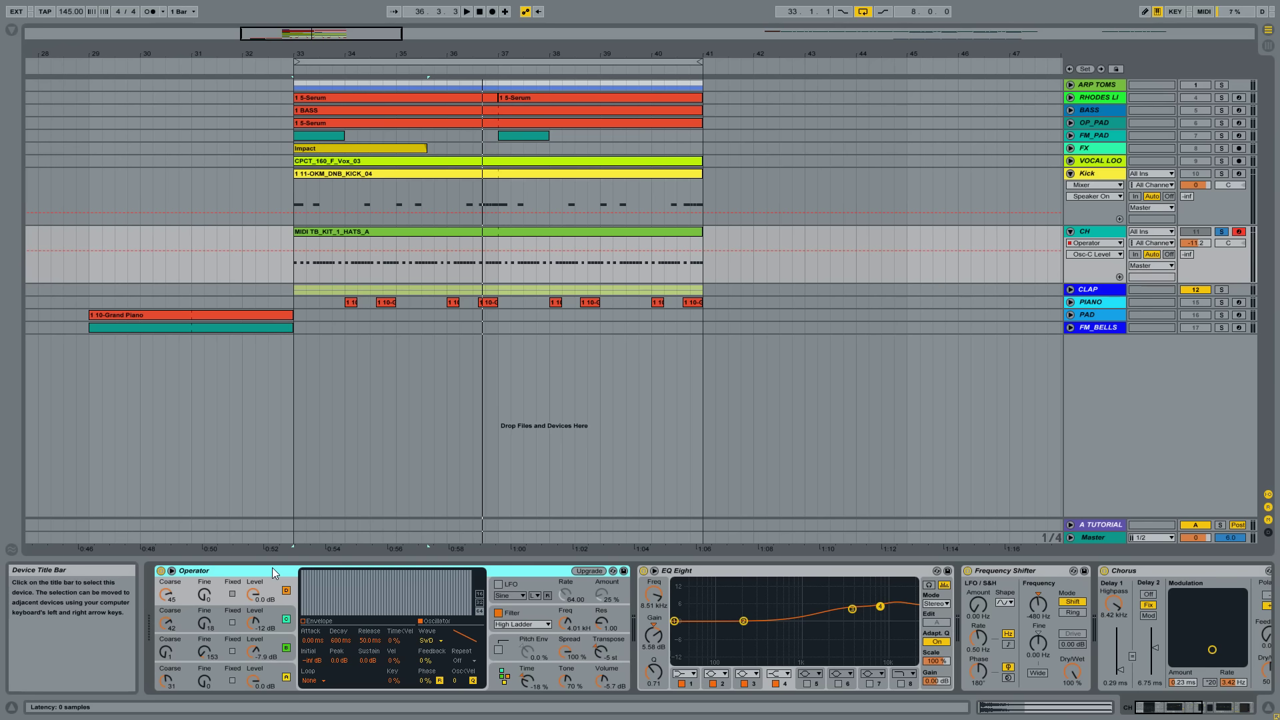
left_click(253, 594)
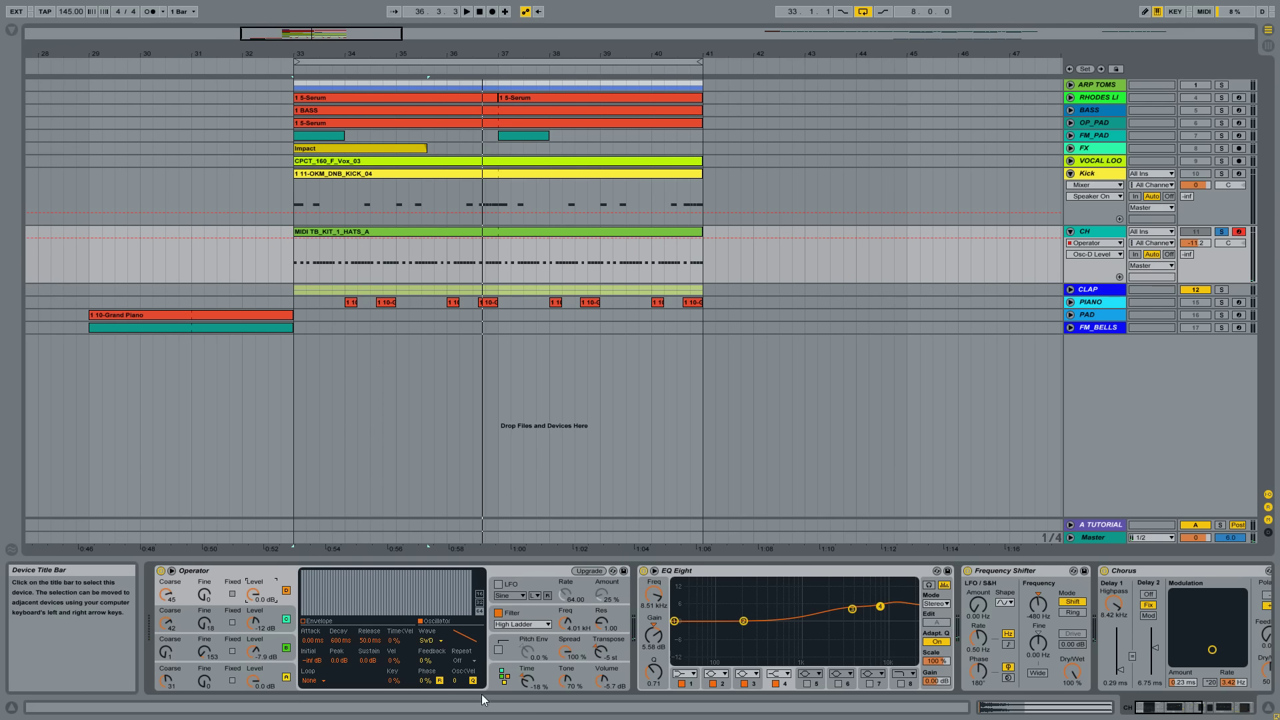
Review Operator's global algorithm settings and oscillator A again, then return to oscillator D and its coarse tuning
left_click(505, 678)
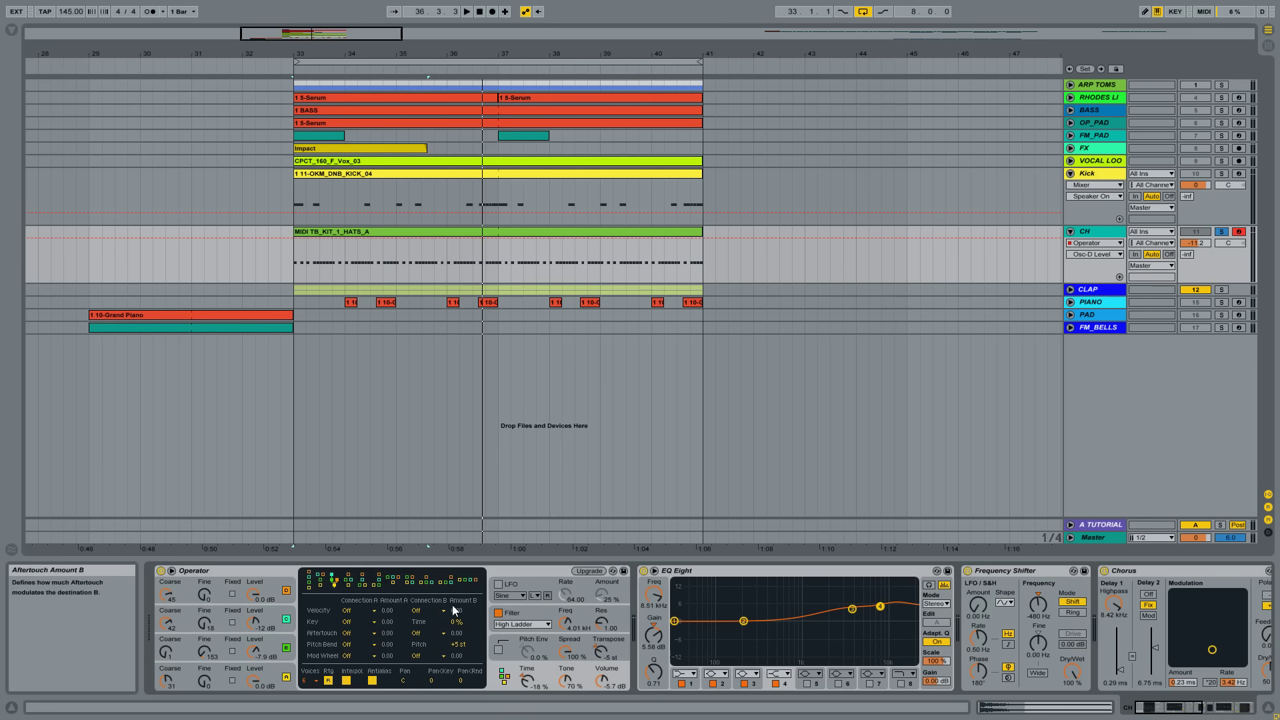
left_click(280, 685)
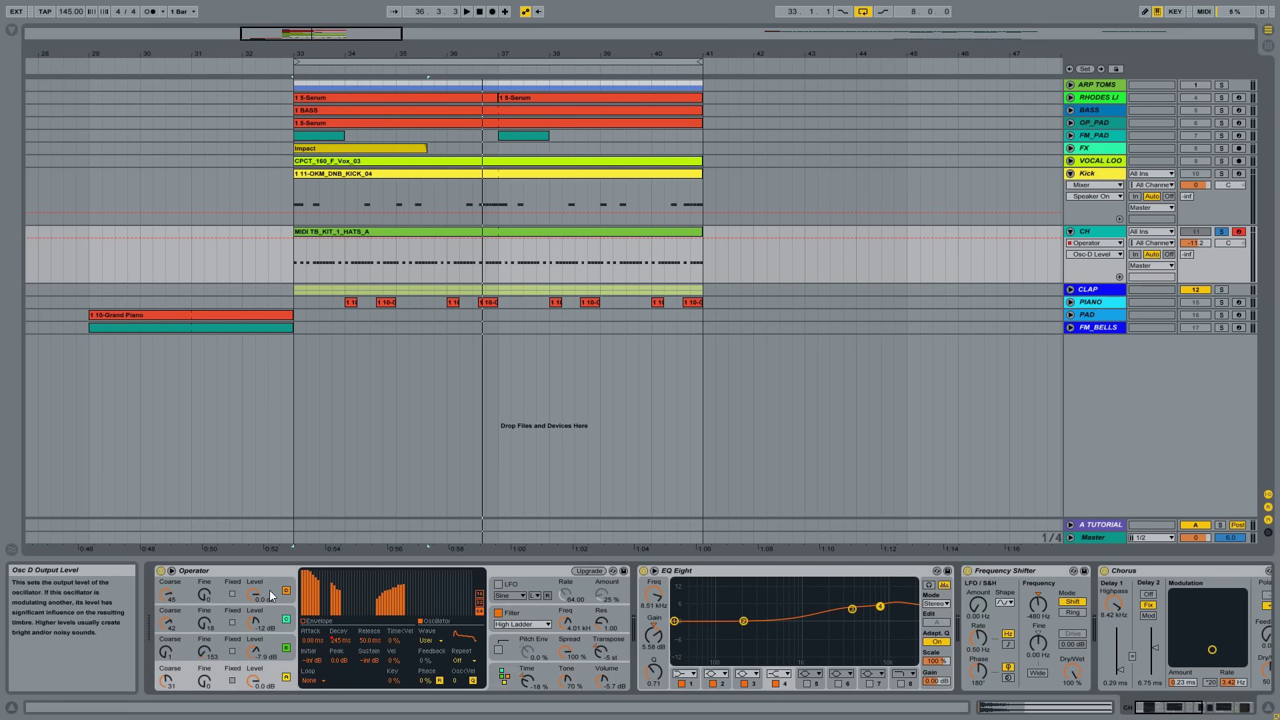
left_click(176, 600)
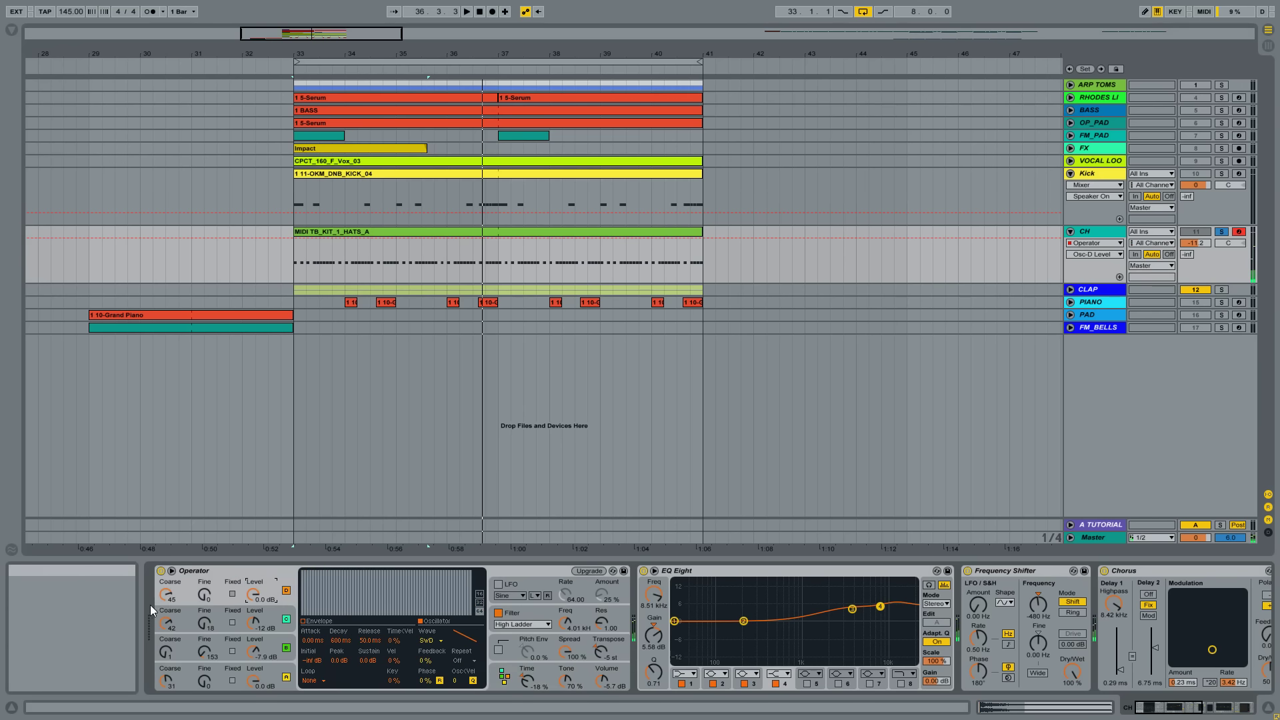
scroll(167, 597, "up", 1)
scroll(171, 601, "down", 1)
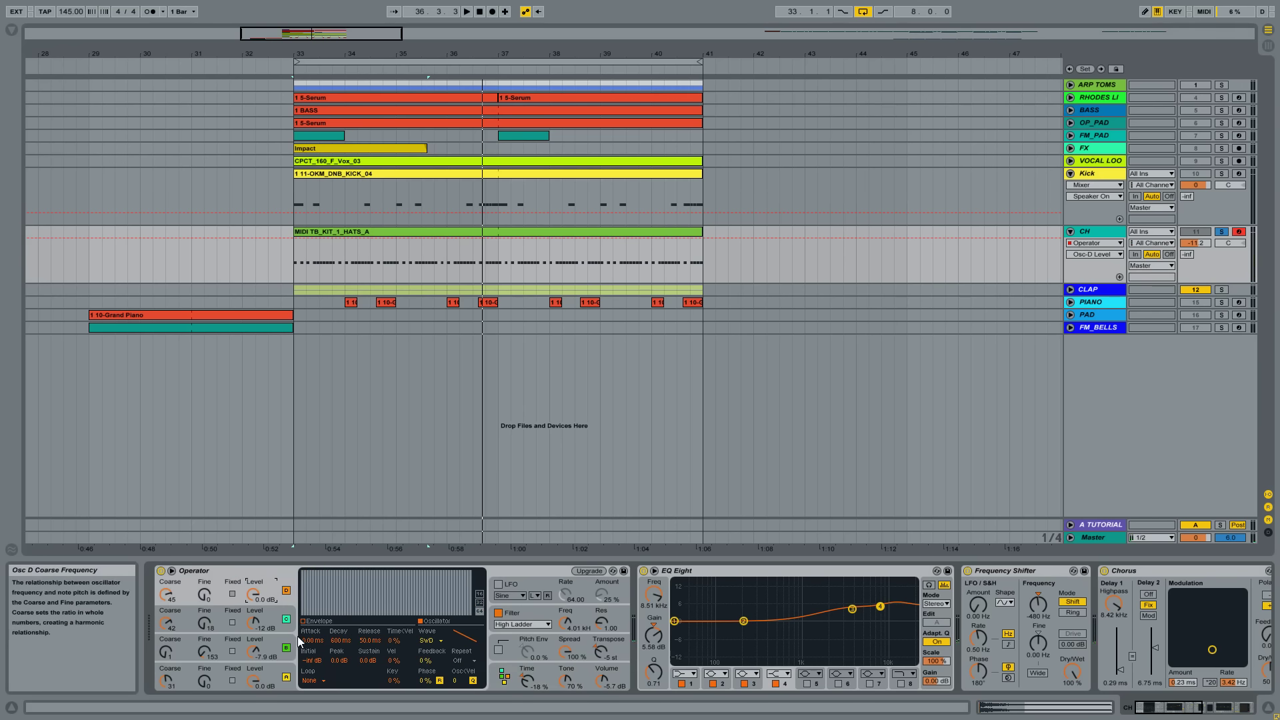
Lower Operator's filter frequency to 577 Hz and raise EQ Eight band 2 to 2.11 dB at 284 Hz
left_click(542, 614)
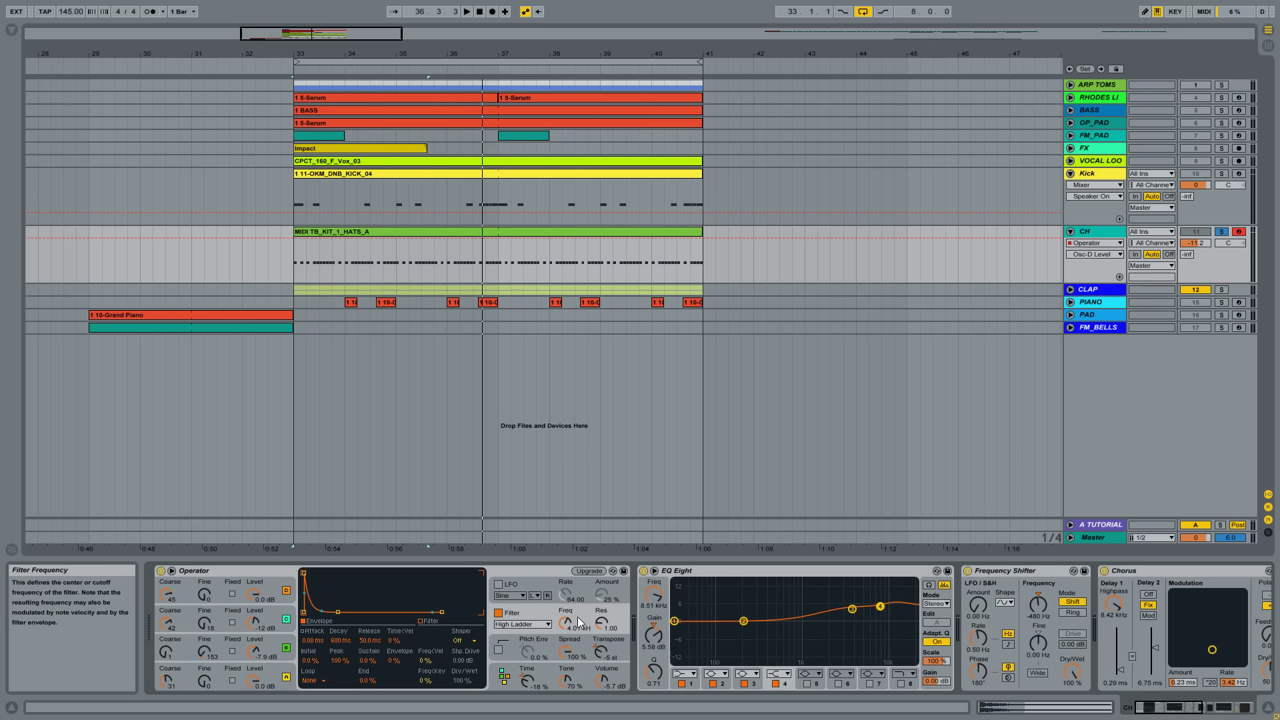
left_click_drag(578, 617, 577, 648)
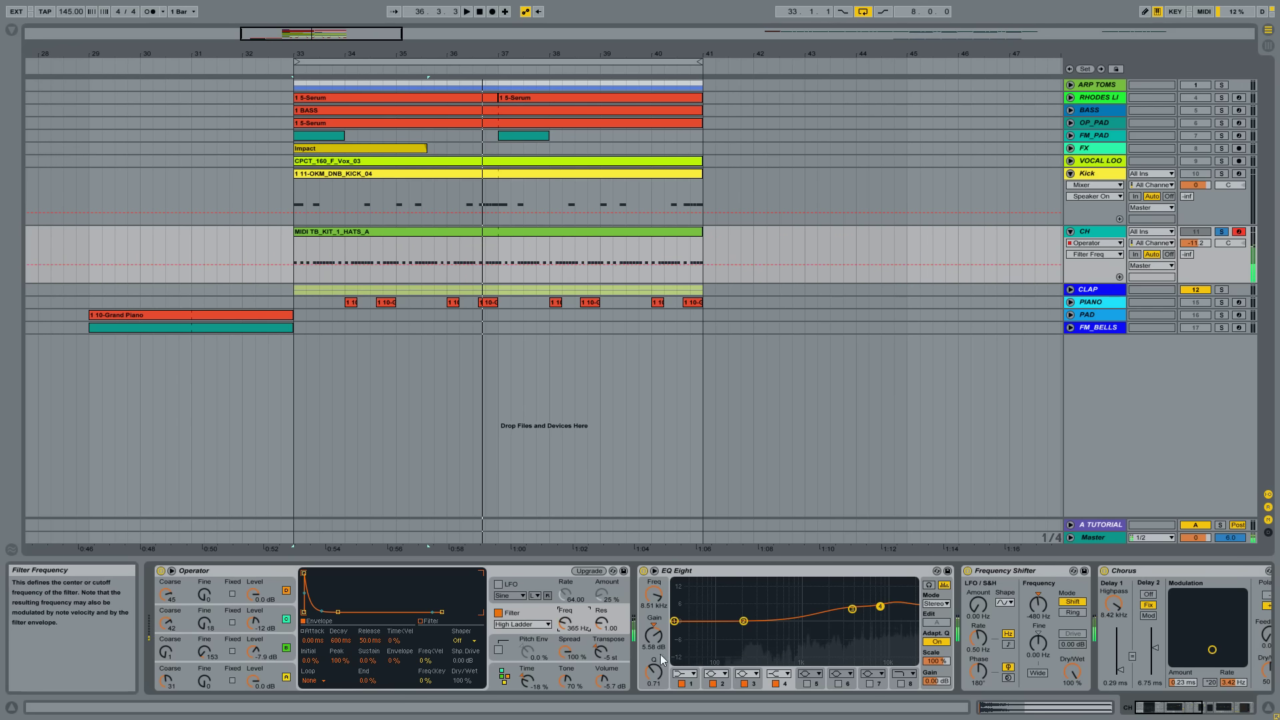
mouse_move(744, 621)
left_mouse_down()
mouse_move(754, 586)
mouse_move(757, 615)
left_mouse_up()
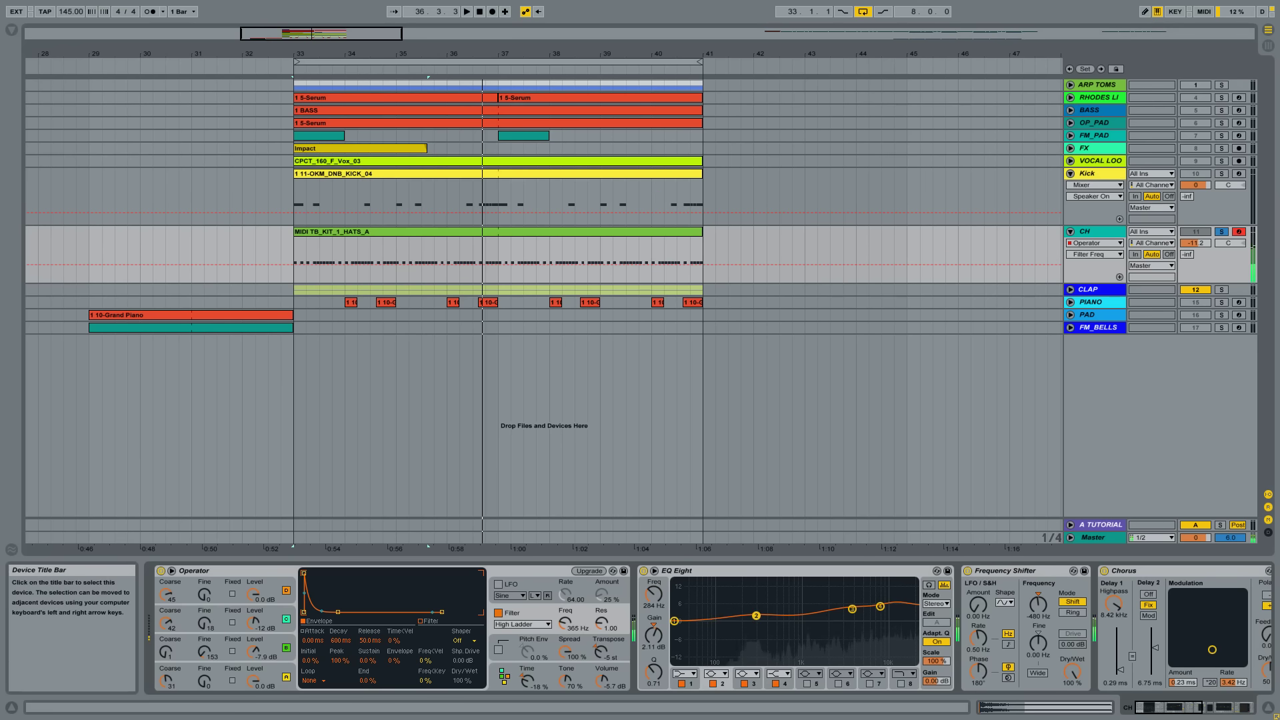
mouse_move(566, 623)
left_mouse_down()
mouse_move(566, 608)
mouse_move(565, 623)
left_mouse_up()
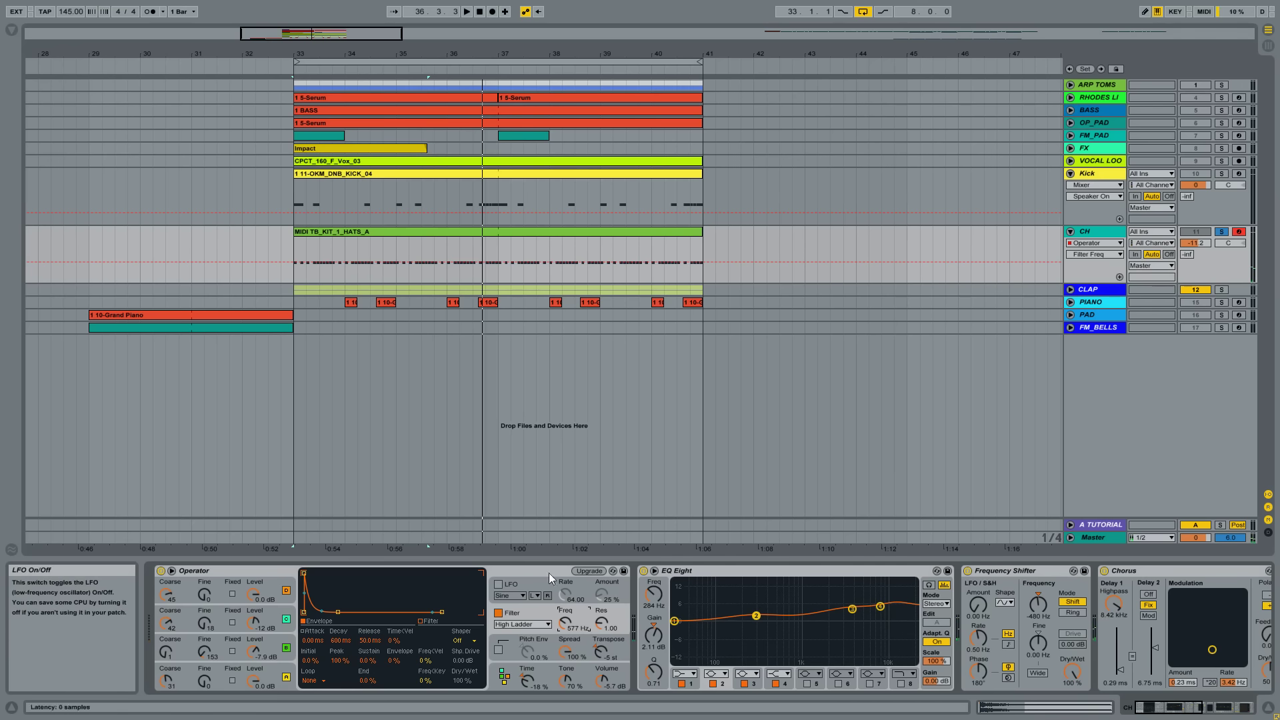
left_click(787, 627)
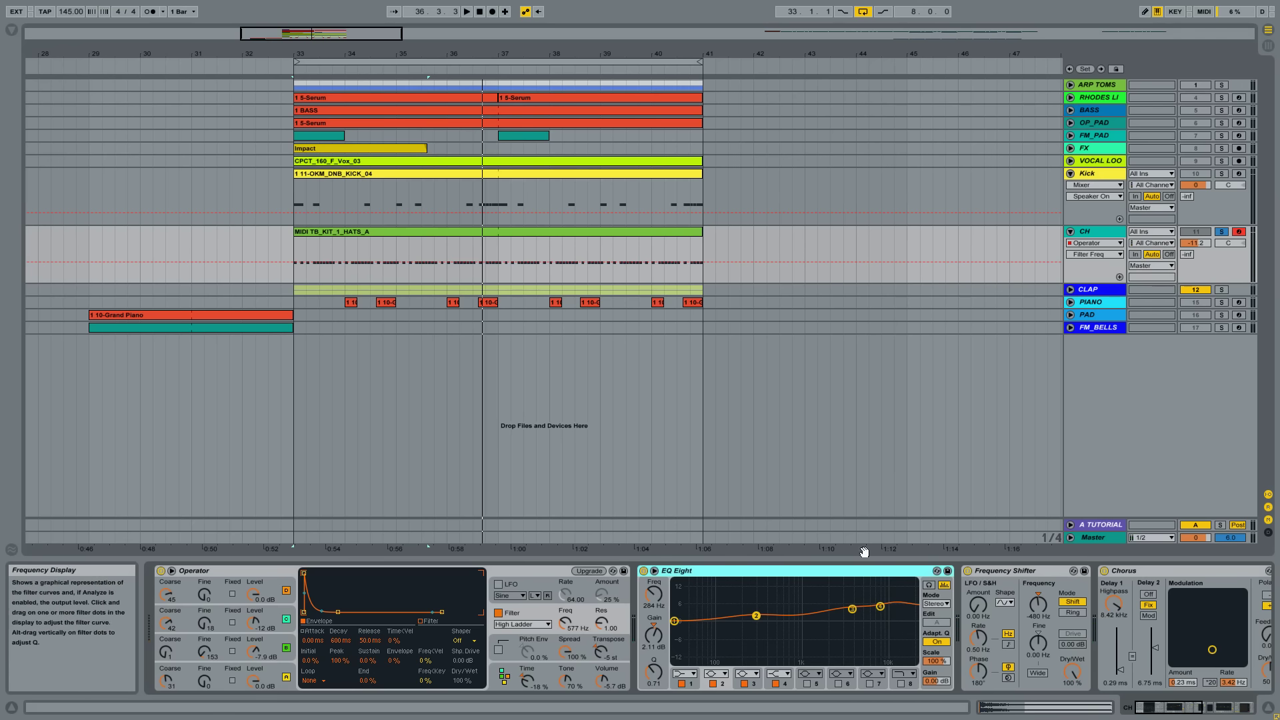
Compare the hats with the Frequency Shifter off and on several times, leaving it on
scroll(833, 614, "down", 3)
left_click(802, 573)
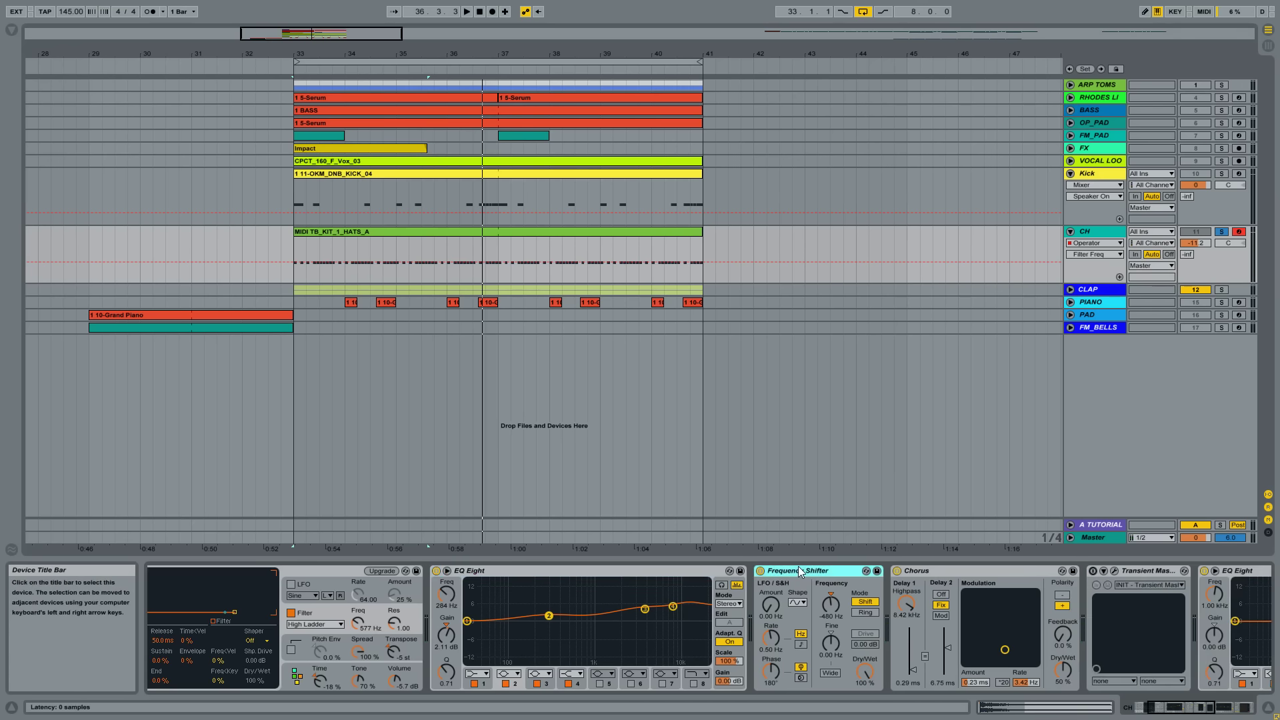
left_click(761, 572)
left_click(761, 572)
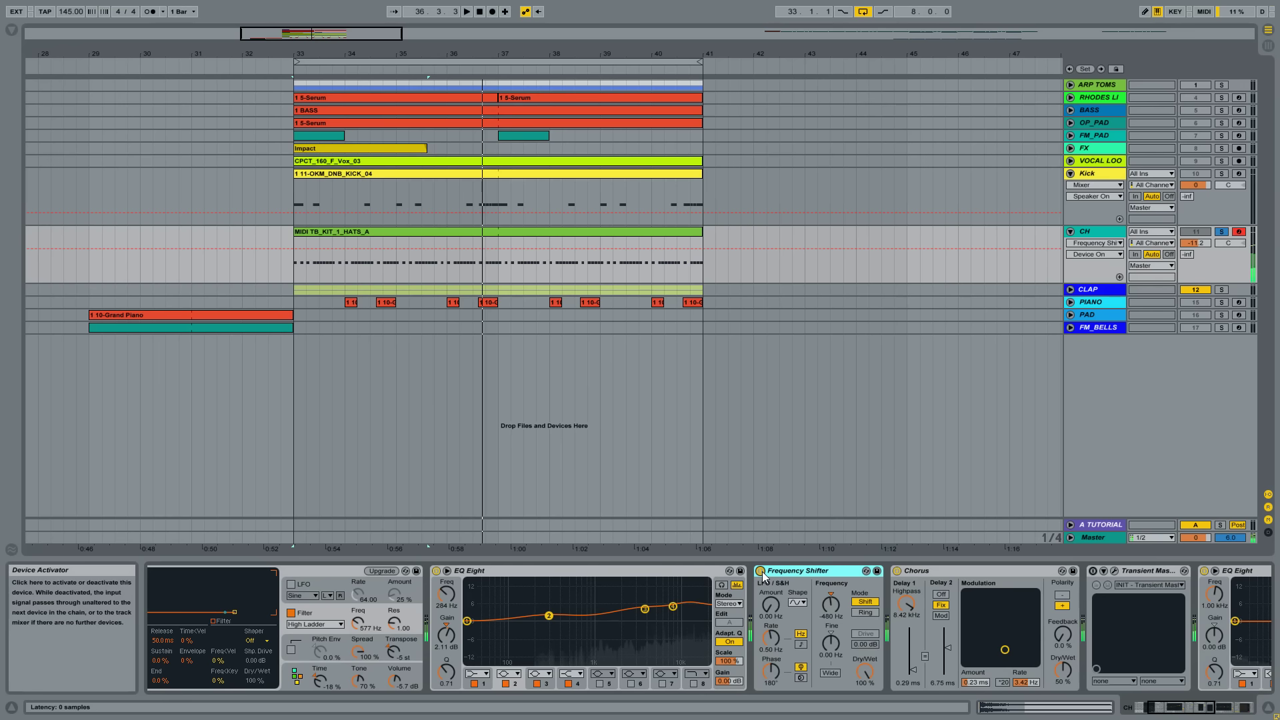
left_click(761, 572)
left_click(762, 572)
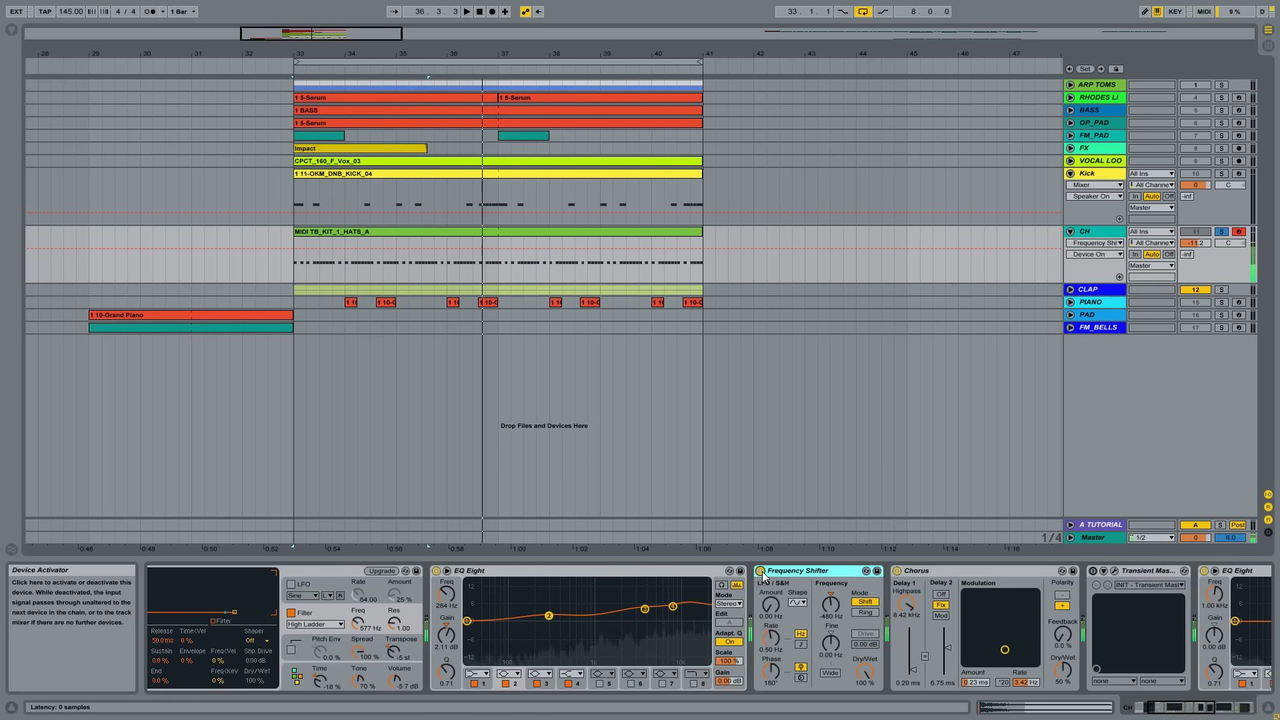
left_click(762, 572)
left_click(762, 571)
Compare the hats with the Chorus off and on, leaving it on
left_click(971, 571)
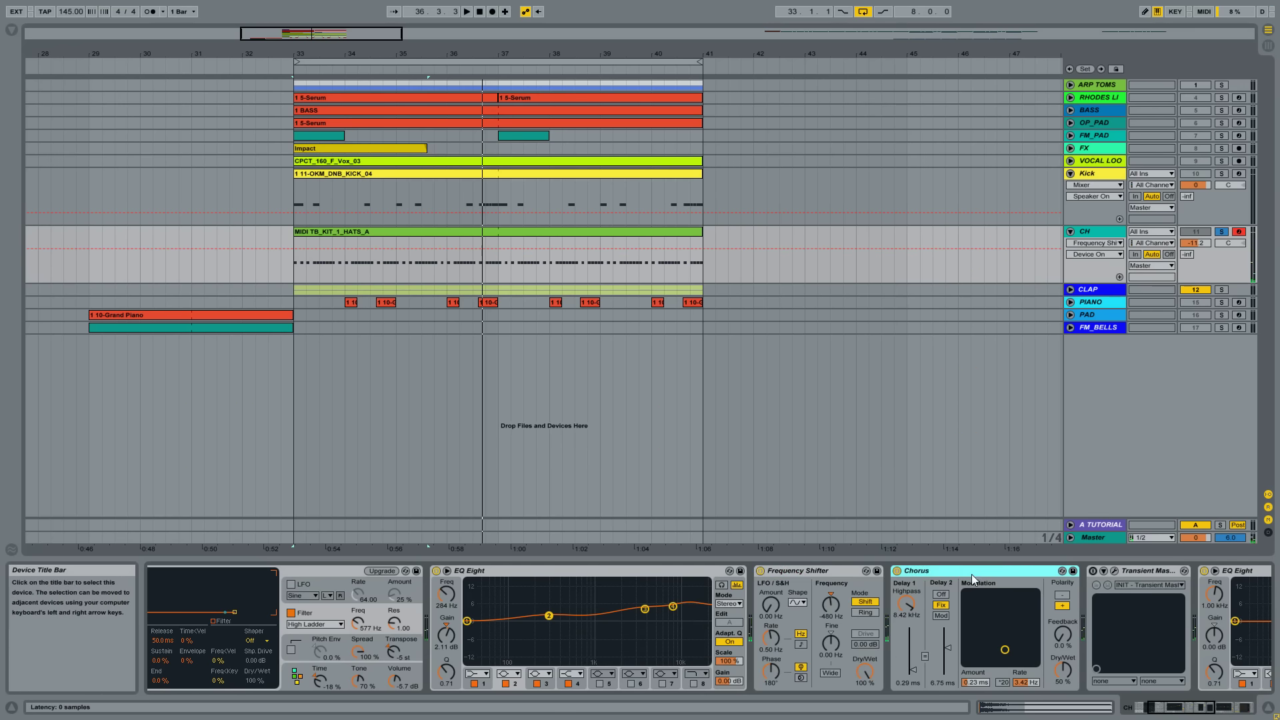
left_click(1177, 715)
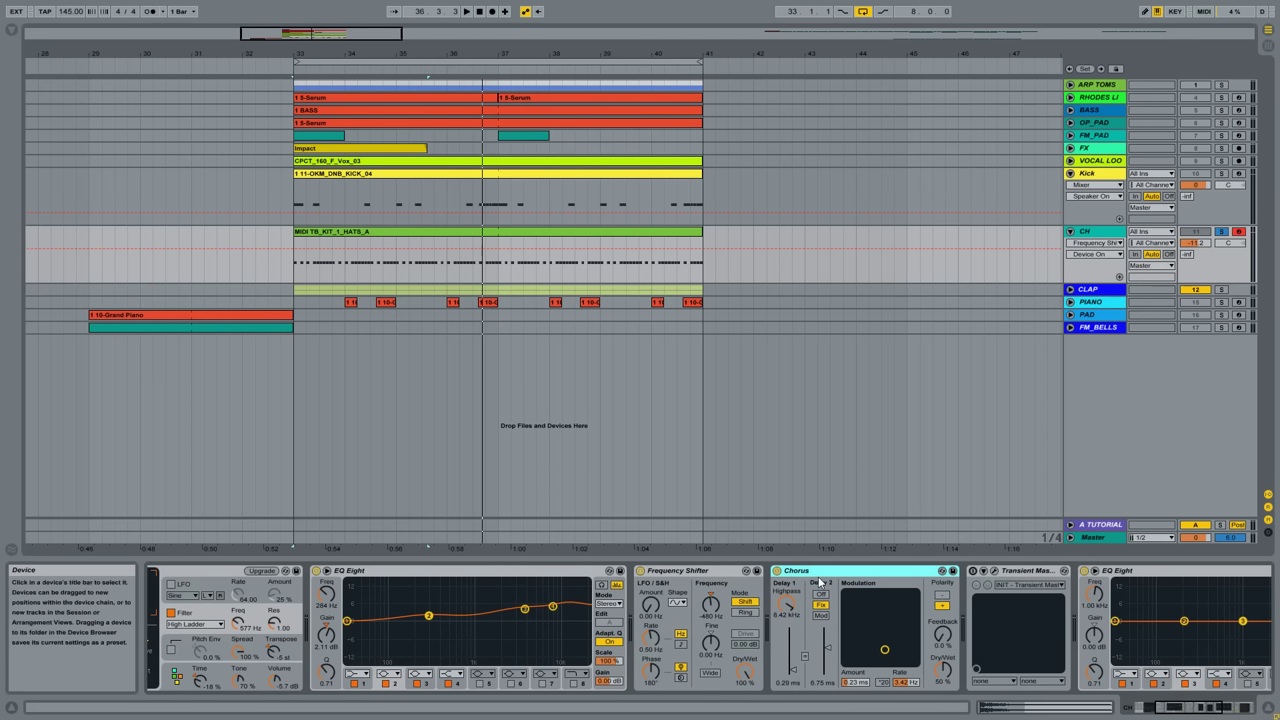
left_click(778, 572)
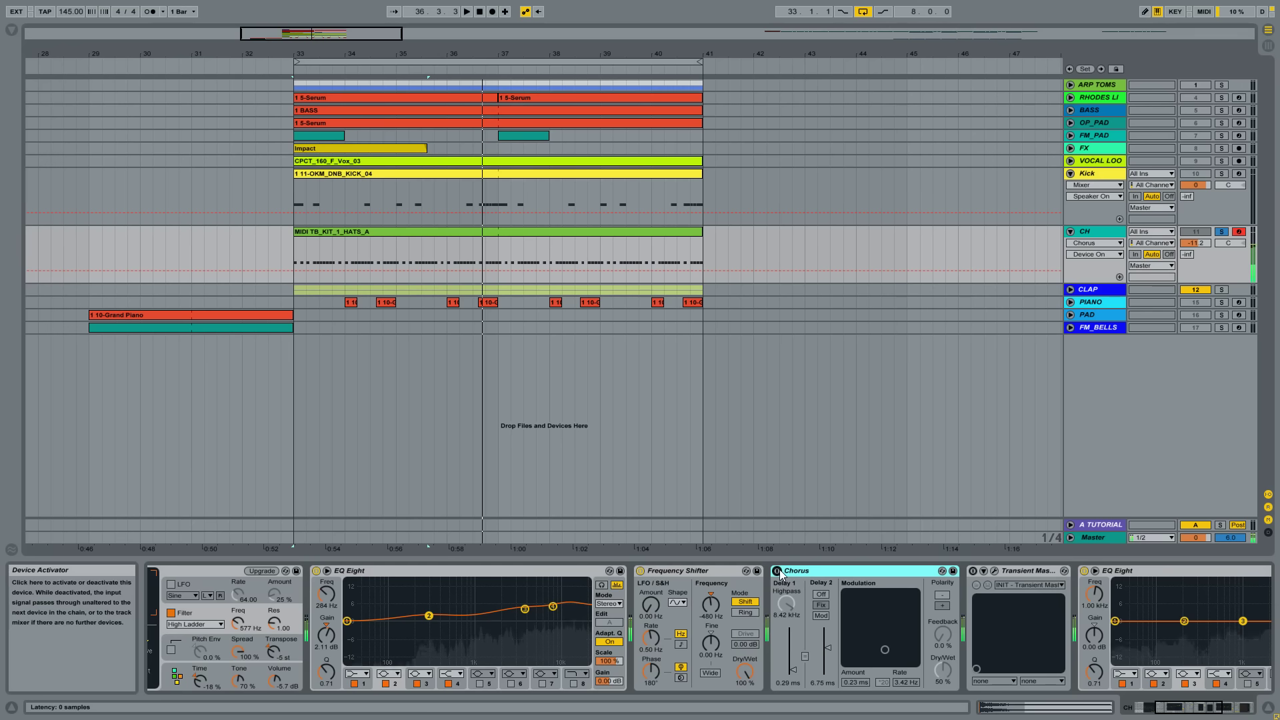
left_click(778, 572)
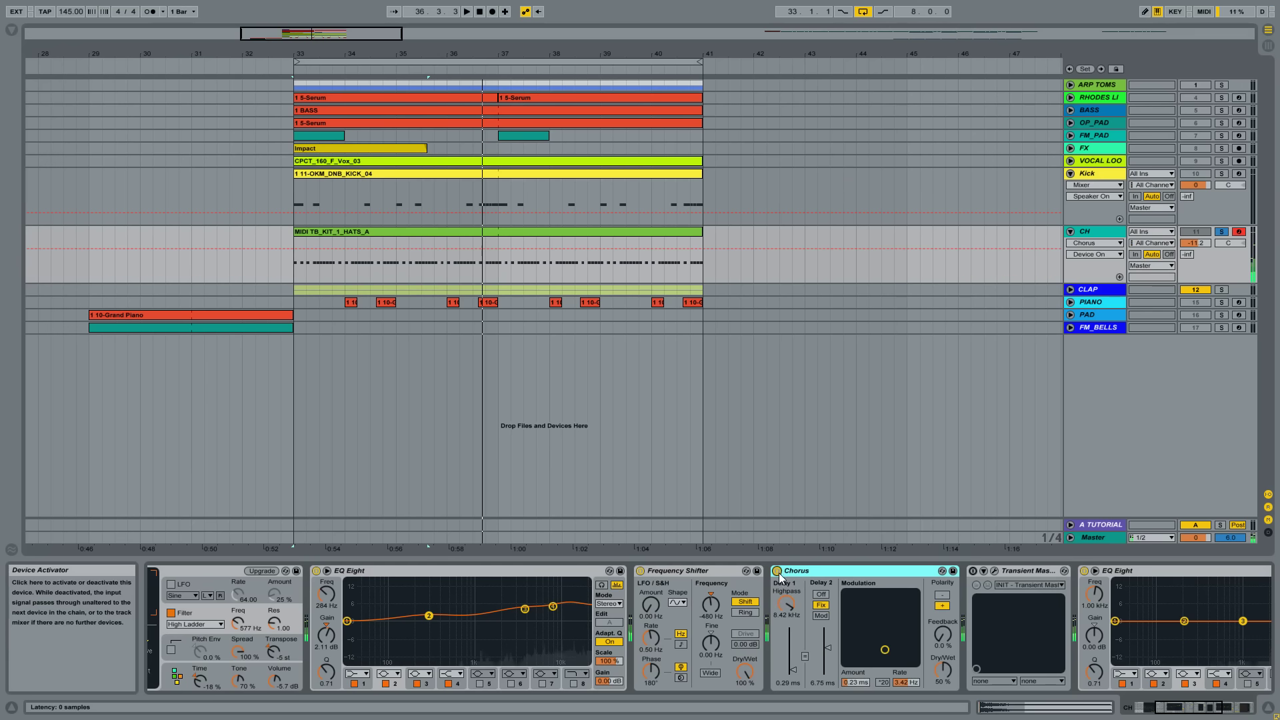
Delete the Transient Master plug-in and the EQ Eight behind it from the CH device chain
left_click(1207, 711)
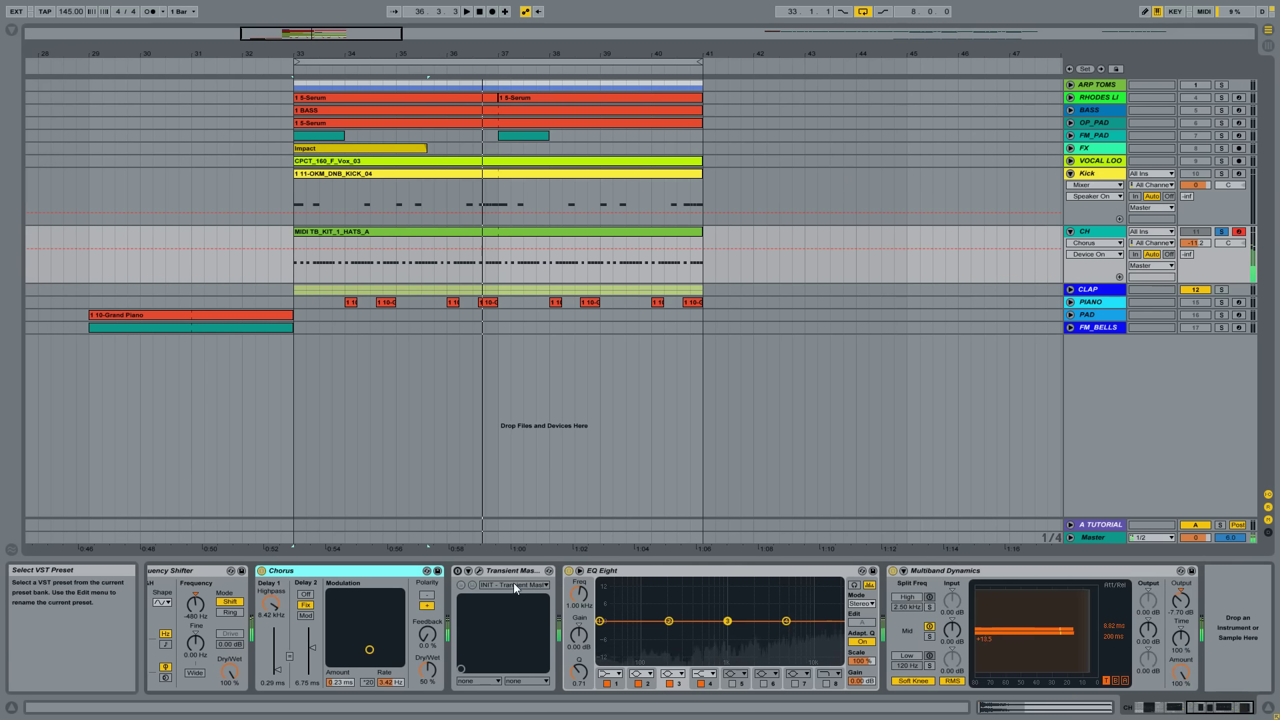
left_click(510, 570)
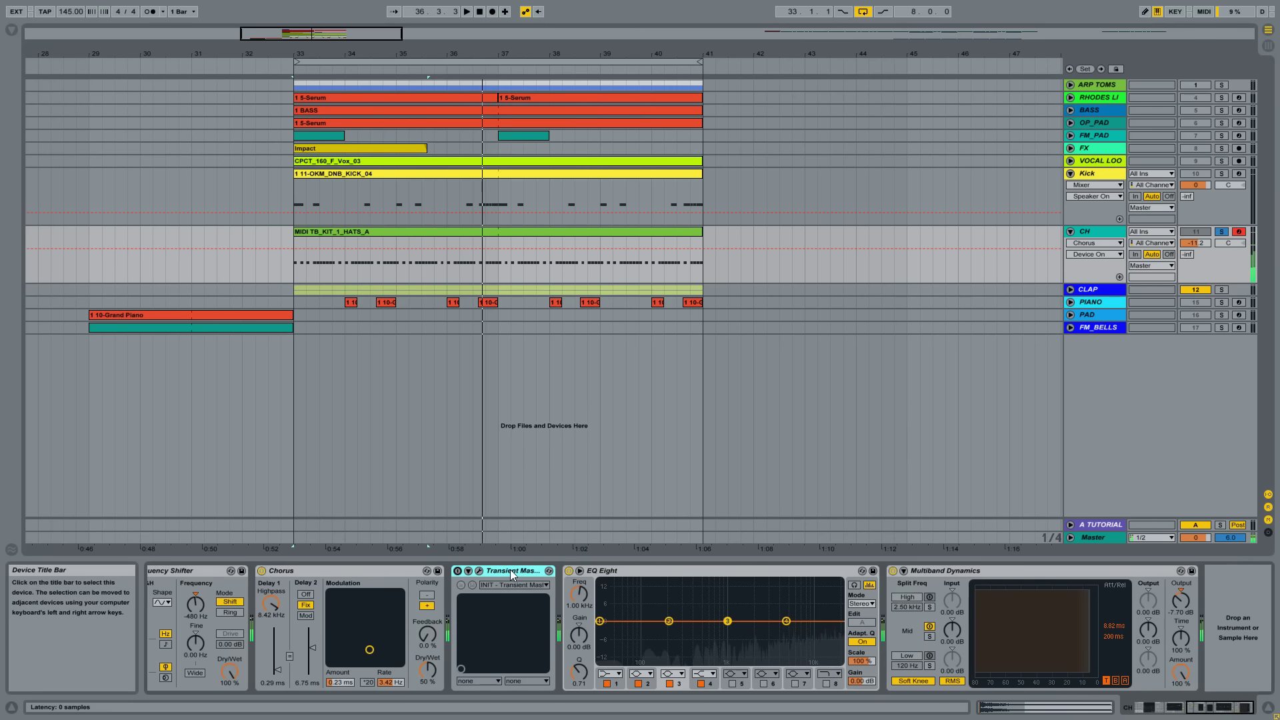
key("Delete")
key("Delete")
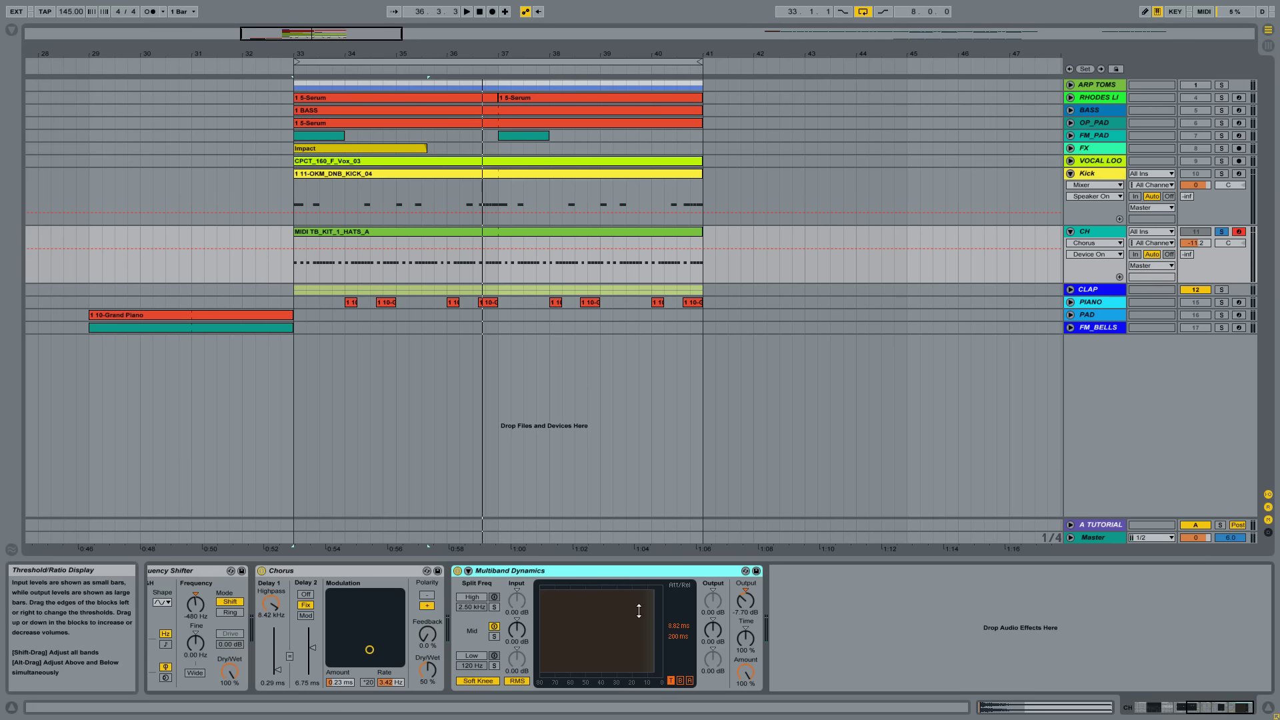
Adjust Multiband Dynamics' mid-band attack time and compare the hats with the device off and on, leaving it on
left_click(457, 572)
left_click(458, 571)
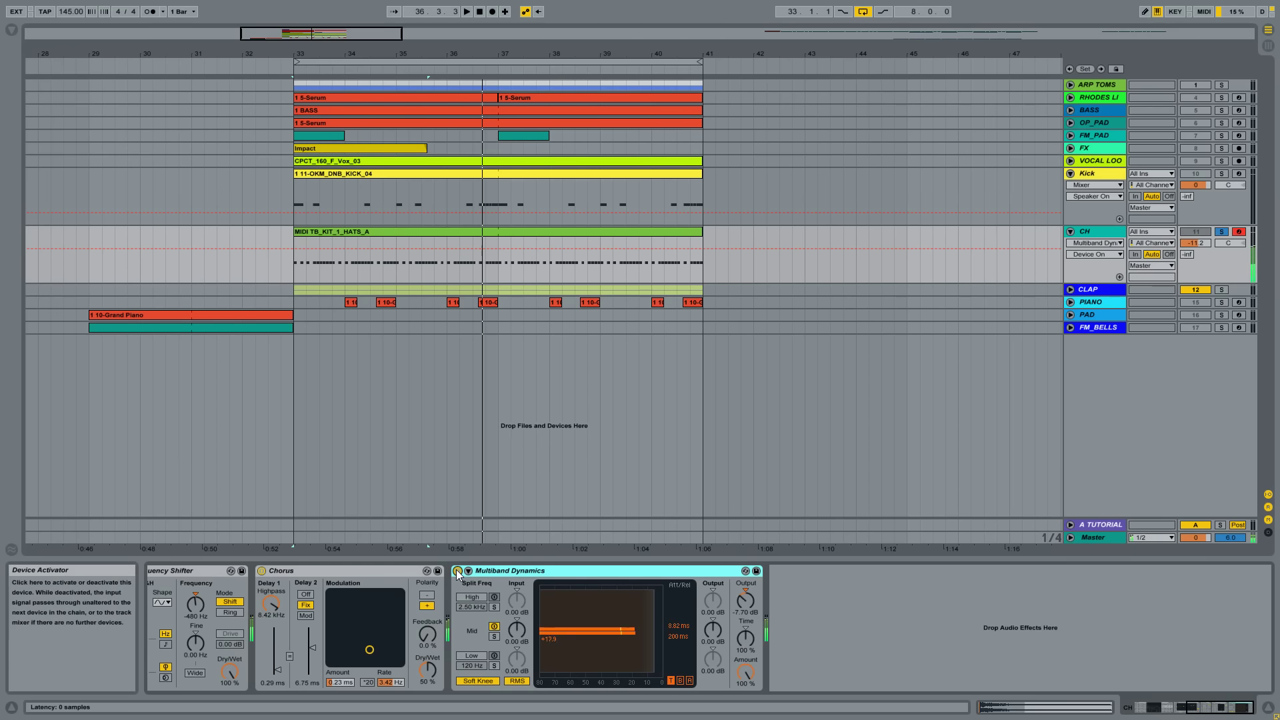
left_click(679, 626)
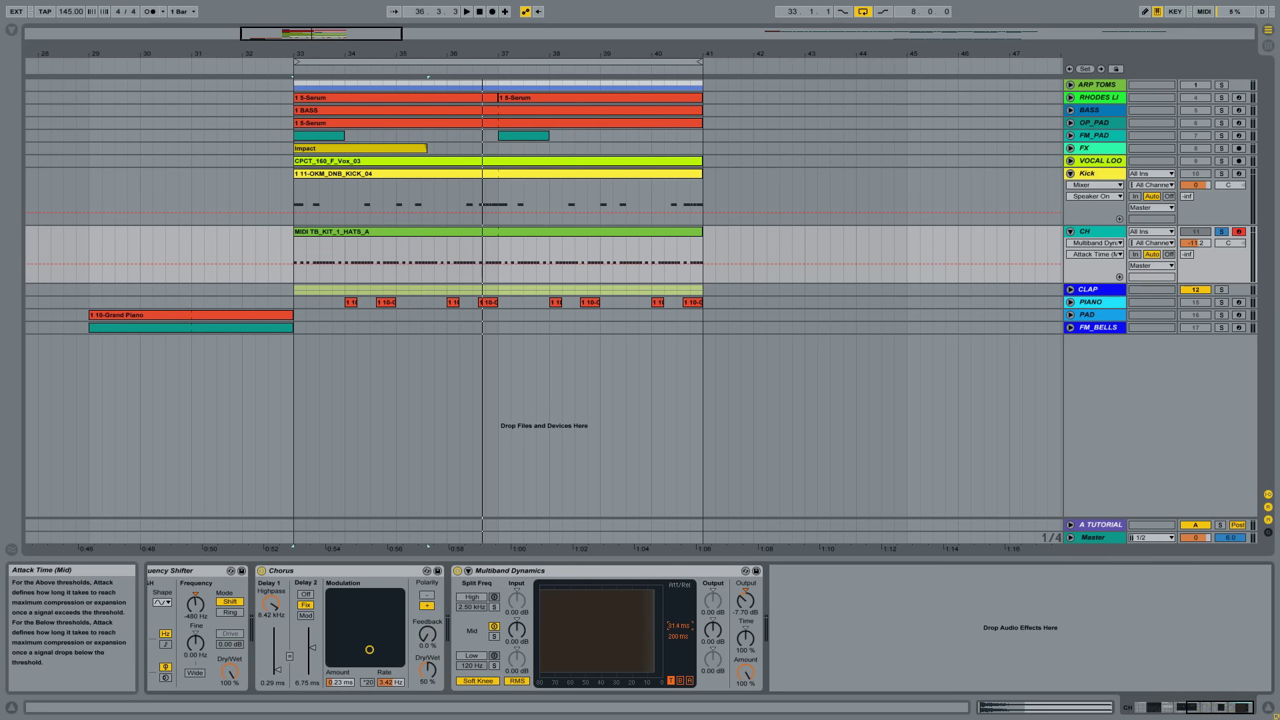
left_click_drag(680, 627, 680, 617)
left_click(458, 573)
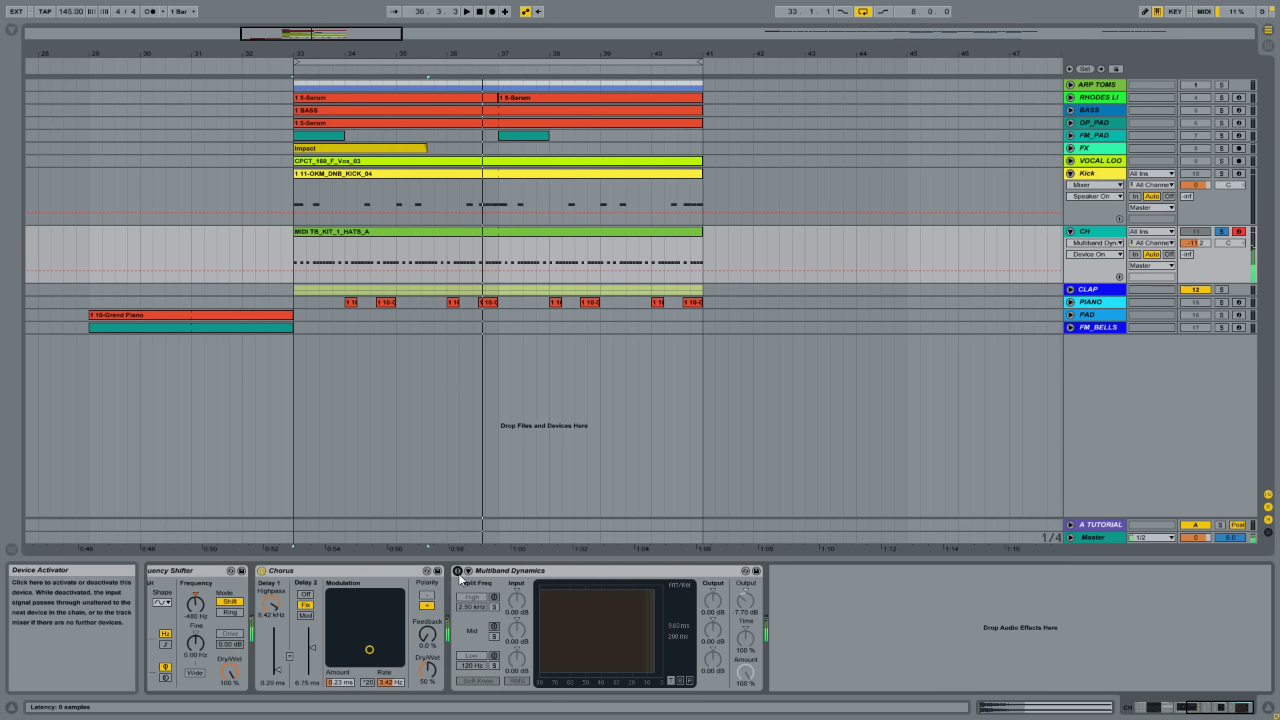
left_click(458, 572)
left_click(678, 626)
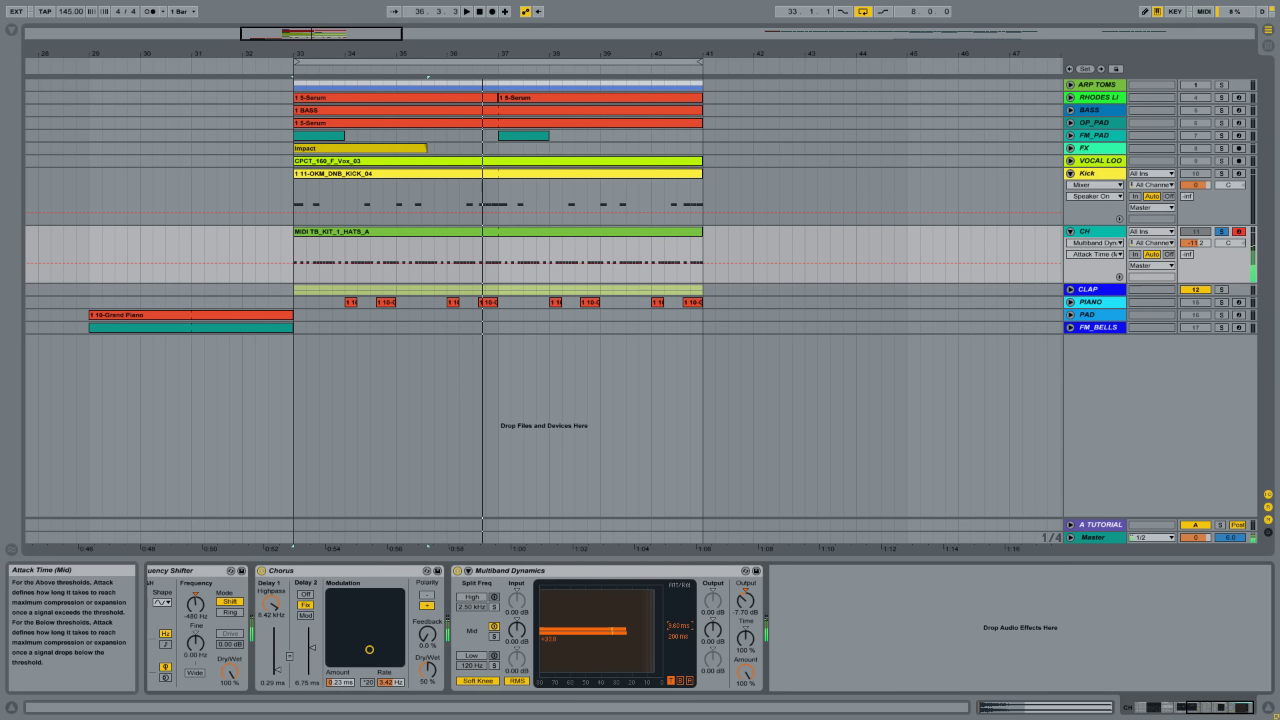
left_click(635, 592)
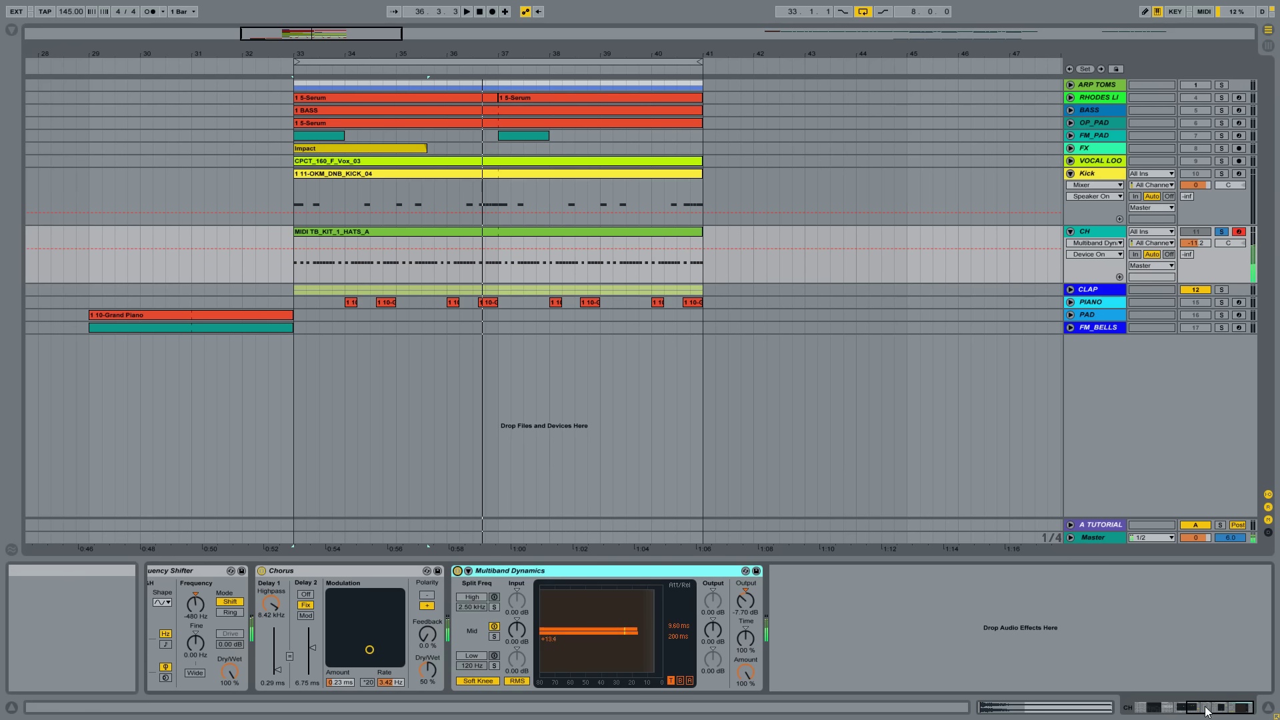
Return to Operator in the CH device chain and examine the waveforms of oscillators A, B and D
left_click_drag(1205, 712, 1164, 710)
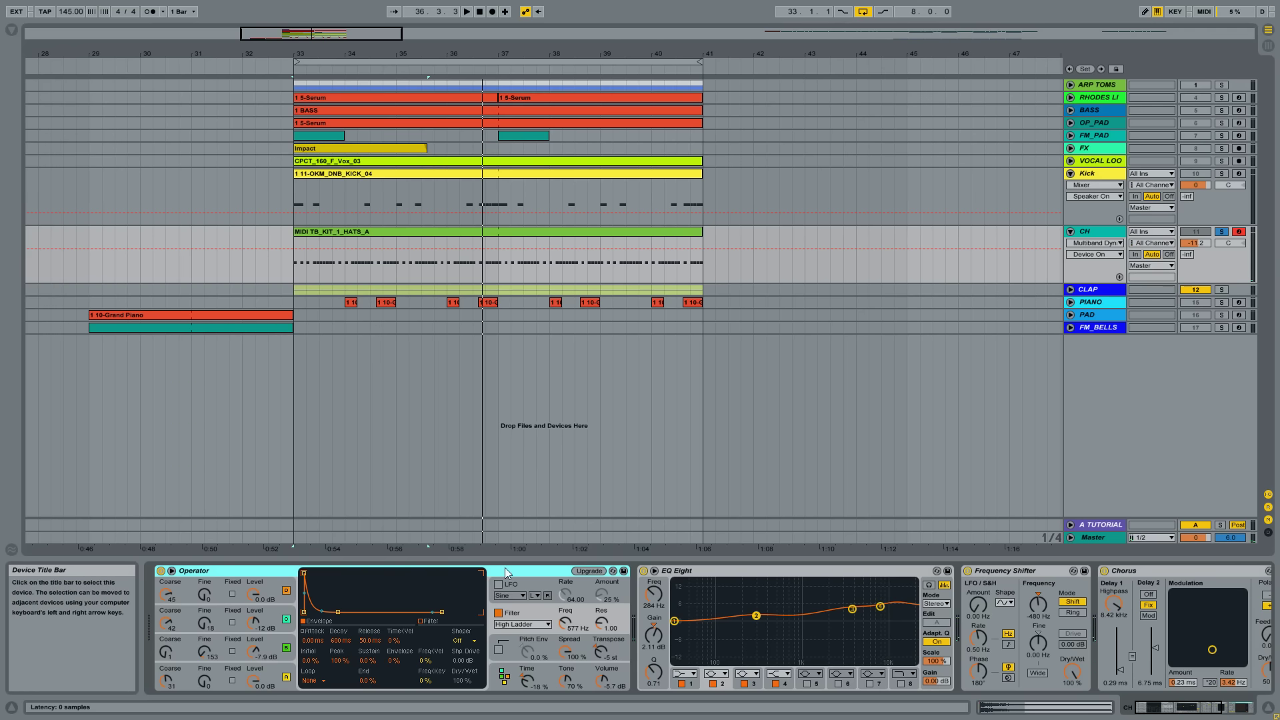
left_click(488, 244)
left_click(278, 571)
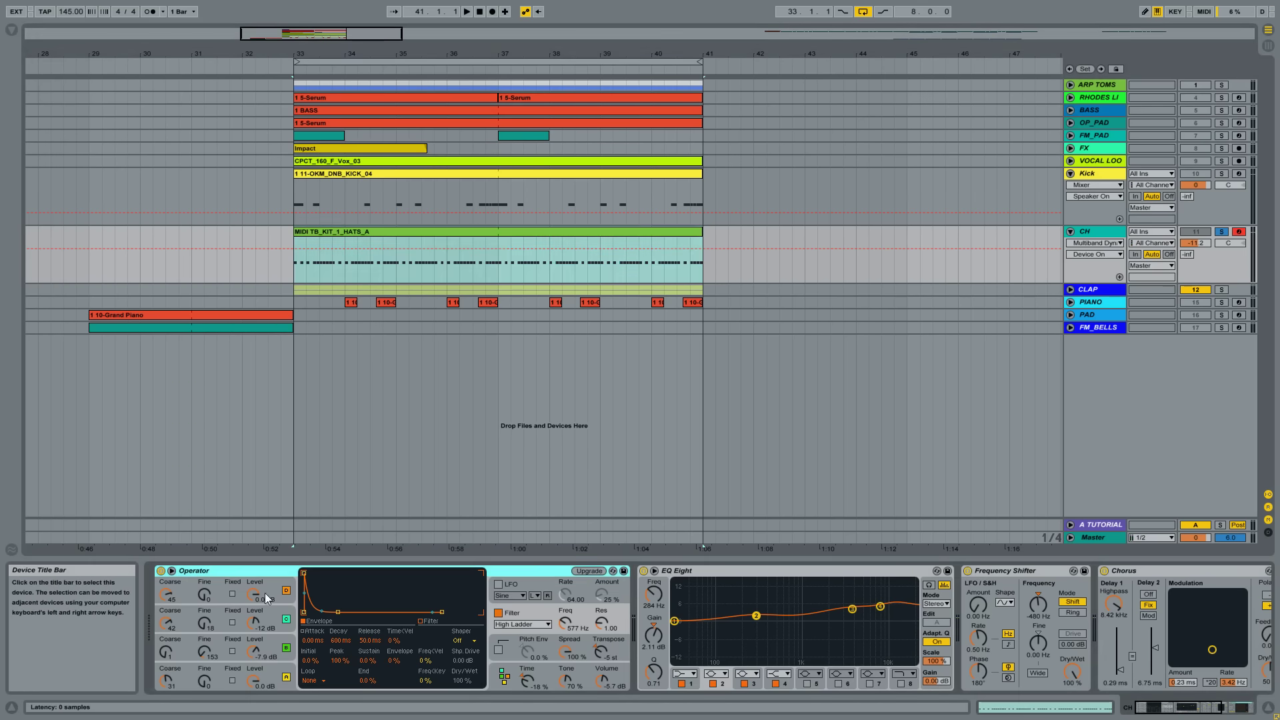
left_click(272, 677)
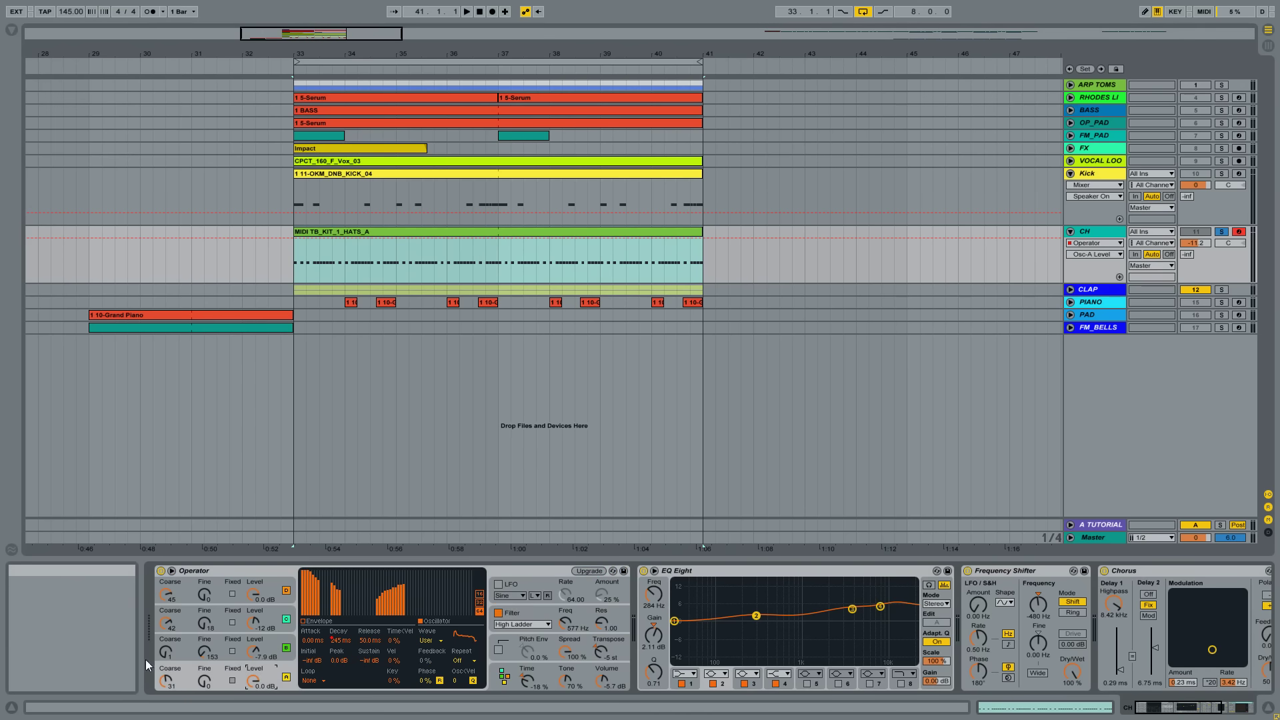
left_click(283, 657)
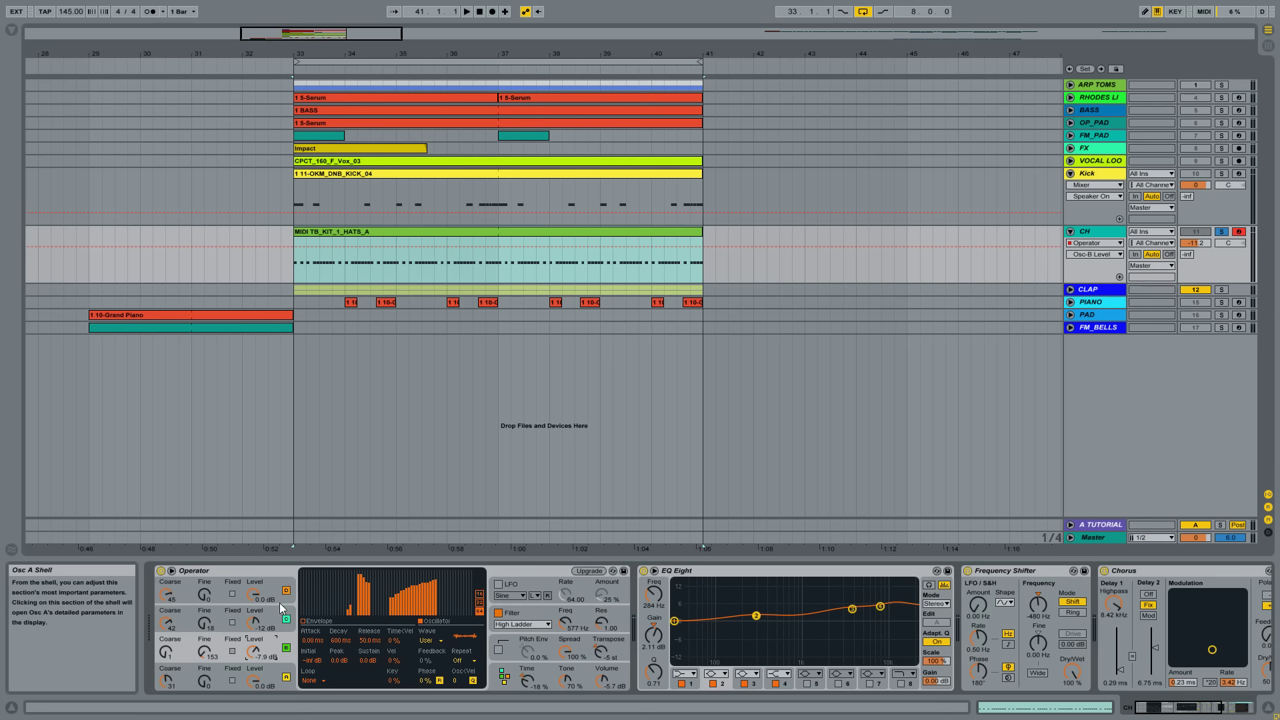
left_click(280, 584)
left_click(276, 673)
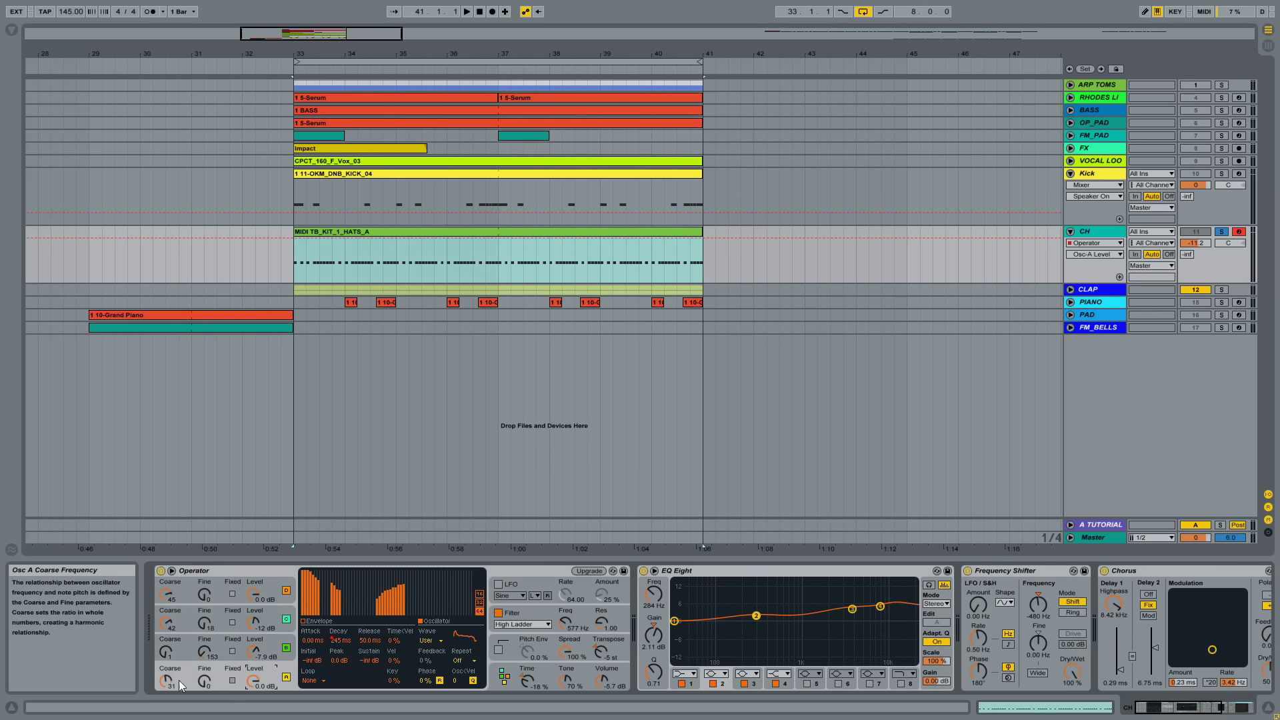
Review the coarse tuning and output levels of Operator's oscillators across D, B, C and A
left_click(272, 579)
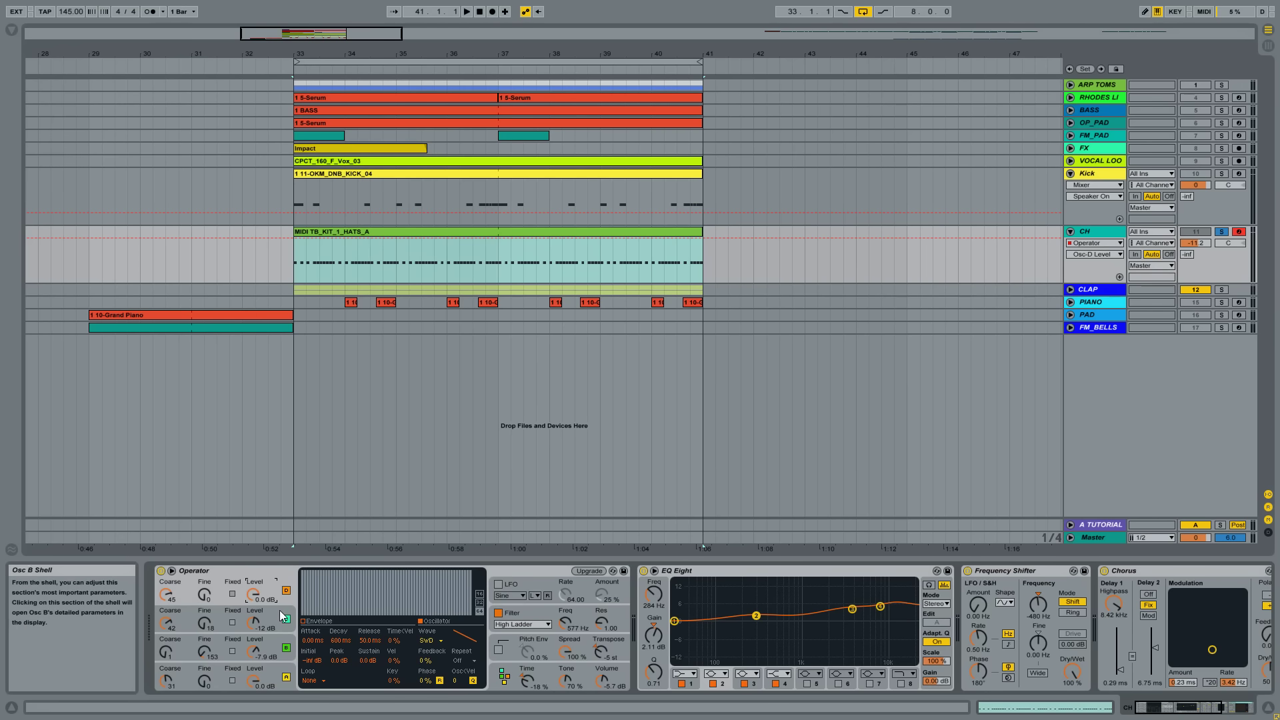
left_click(175, 648)
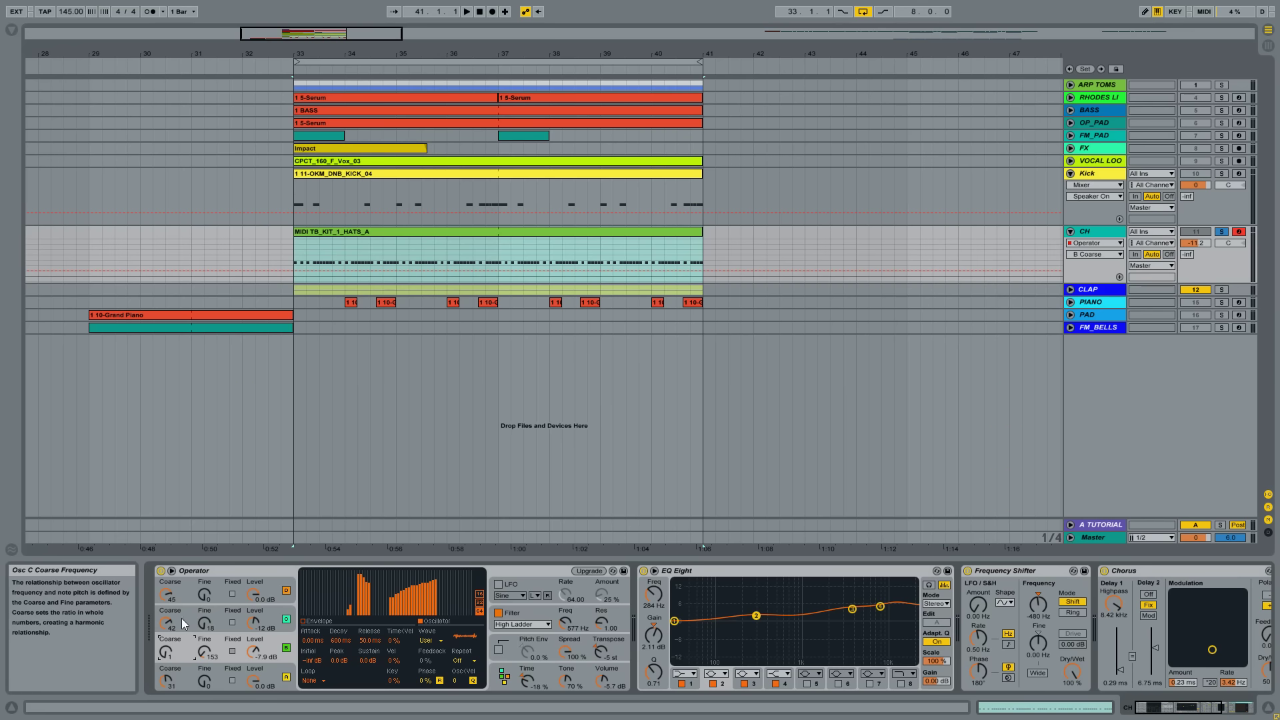
left_click(253, 622)
left_click(281, 639)
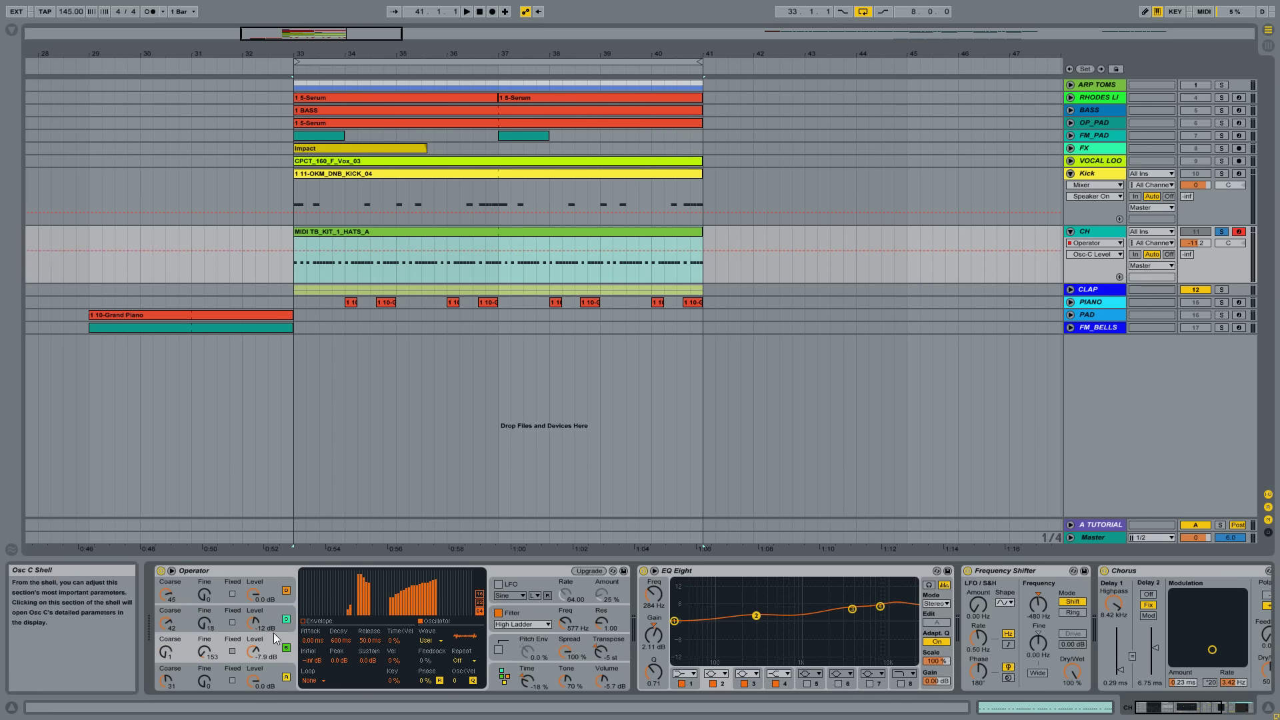
left_click(286, 666)
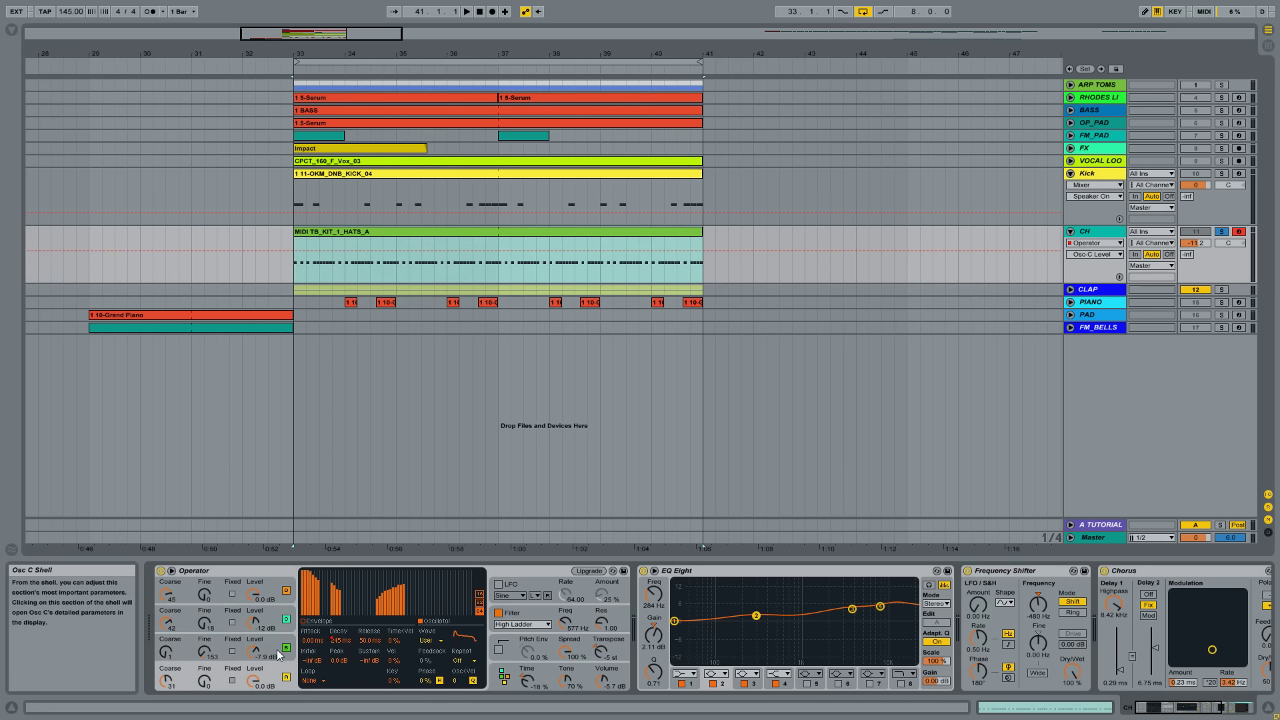
Examine the list of available waveforms for oscillator D, keeping Saw D
left_click(294, 584)
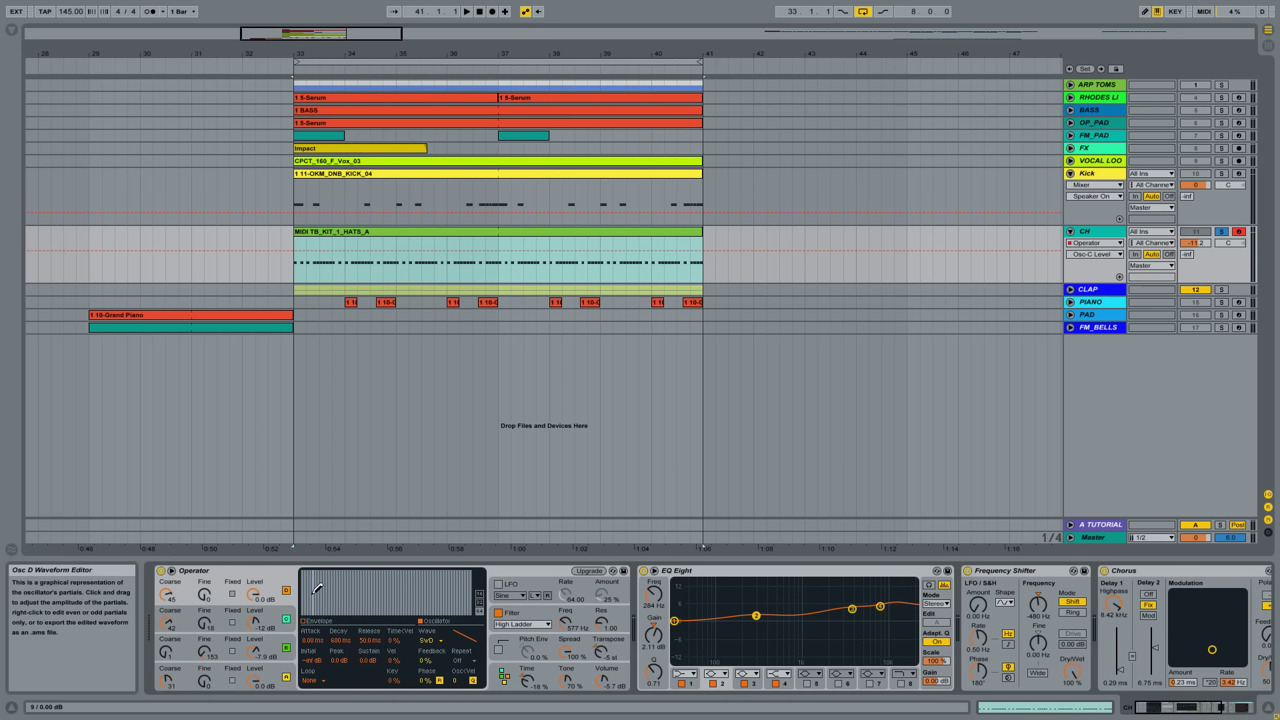
left_click(432, 642)
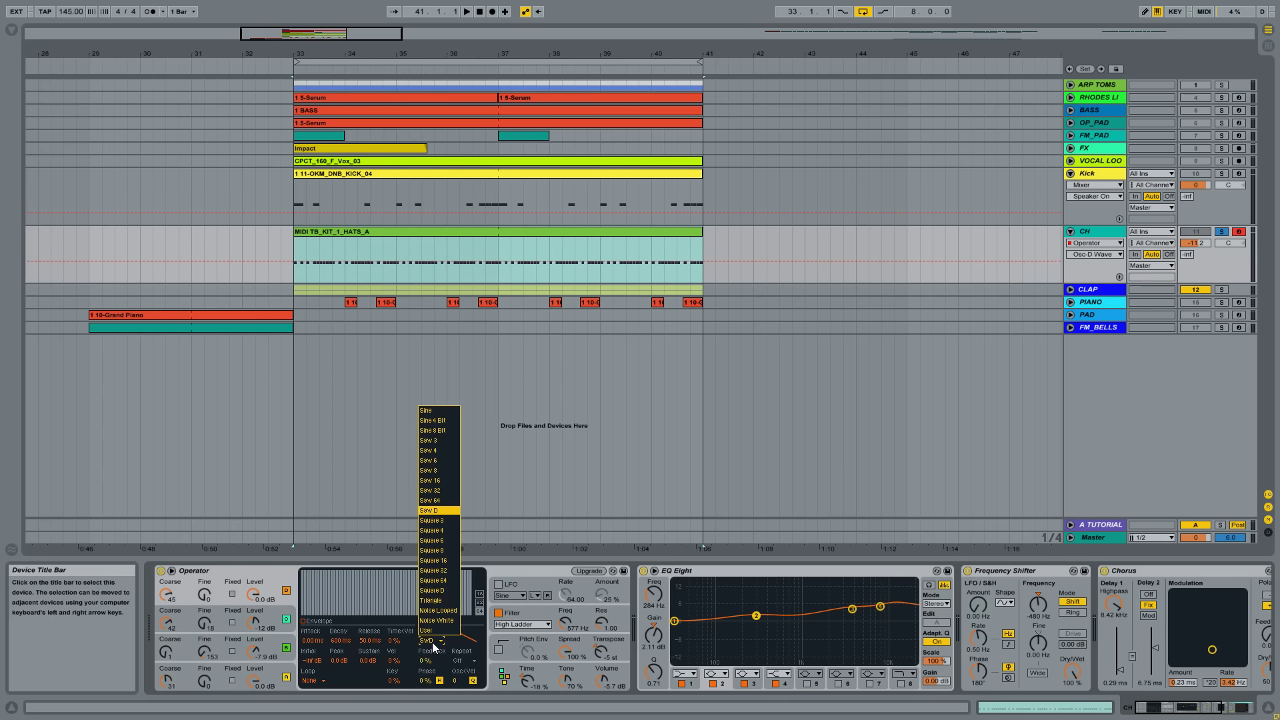
left_click(433, 633)
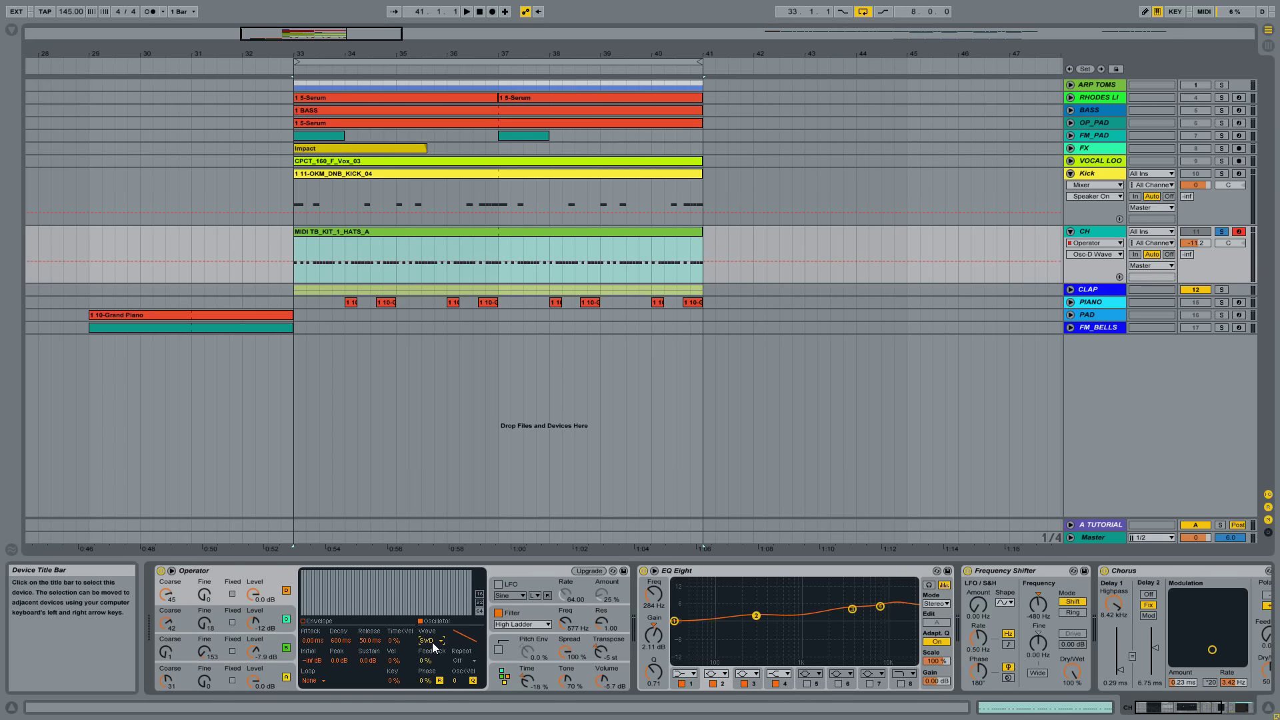
left_click(535, 571)
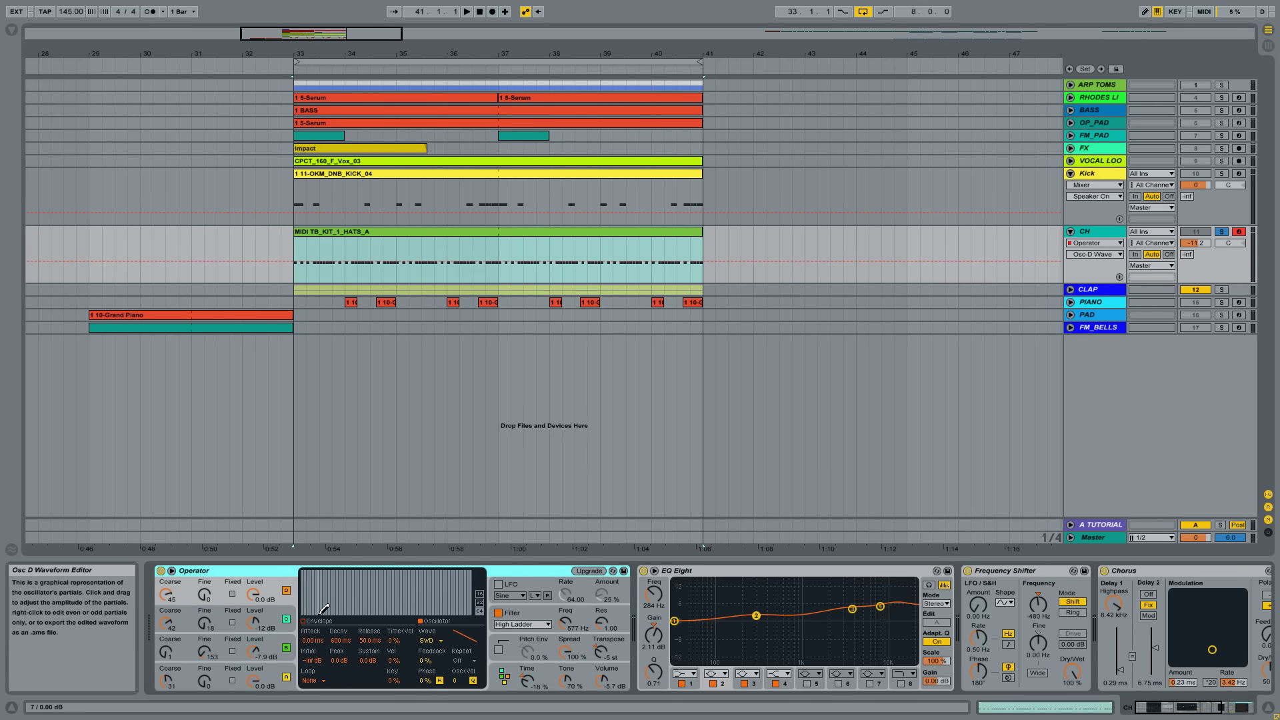
Raise the output levels of Operator's oscillators B and C to 0.0 dB and audition the hats
left_click(275, 617)
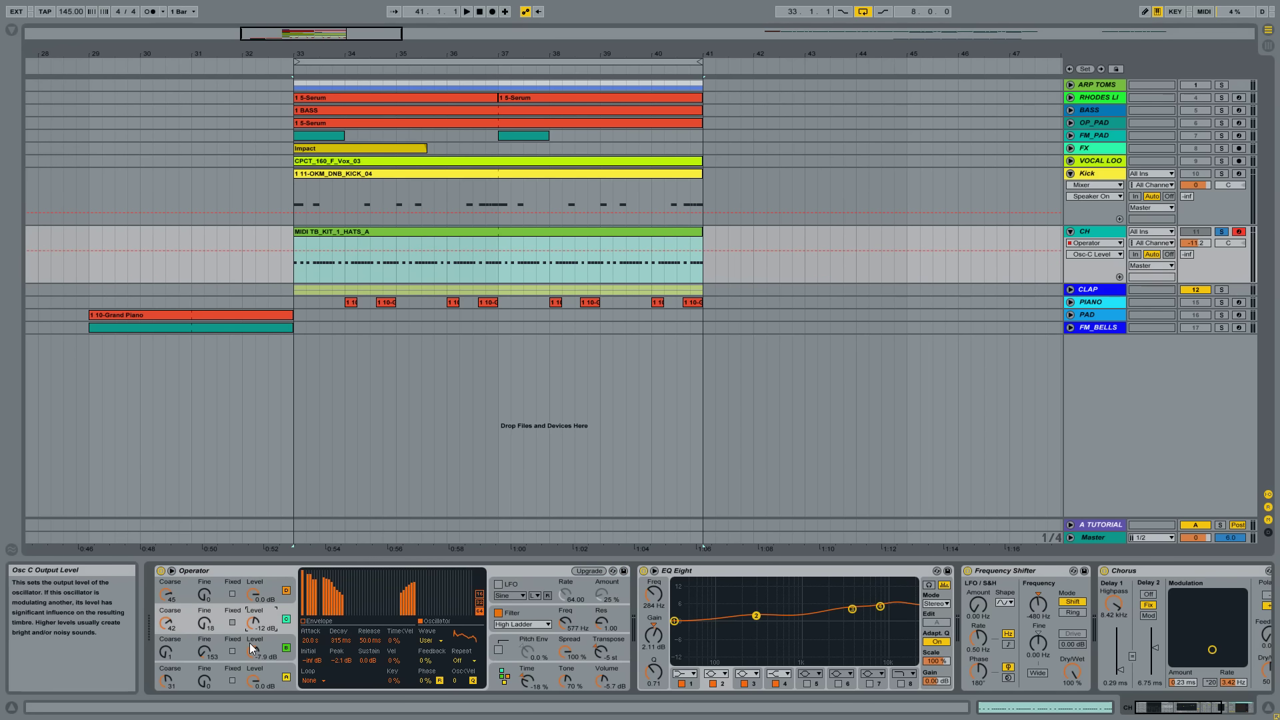
left_click(257, 640)
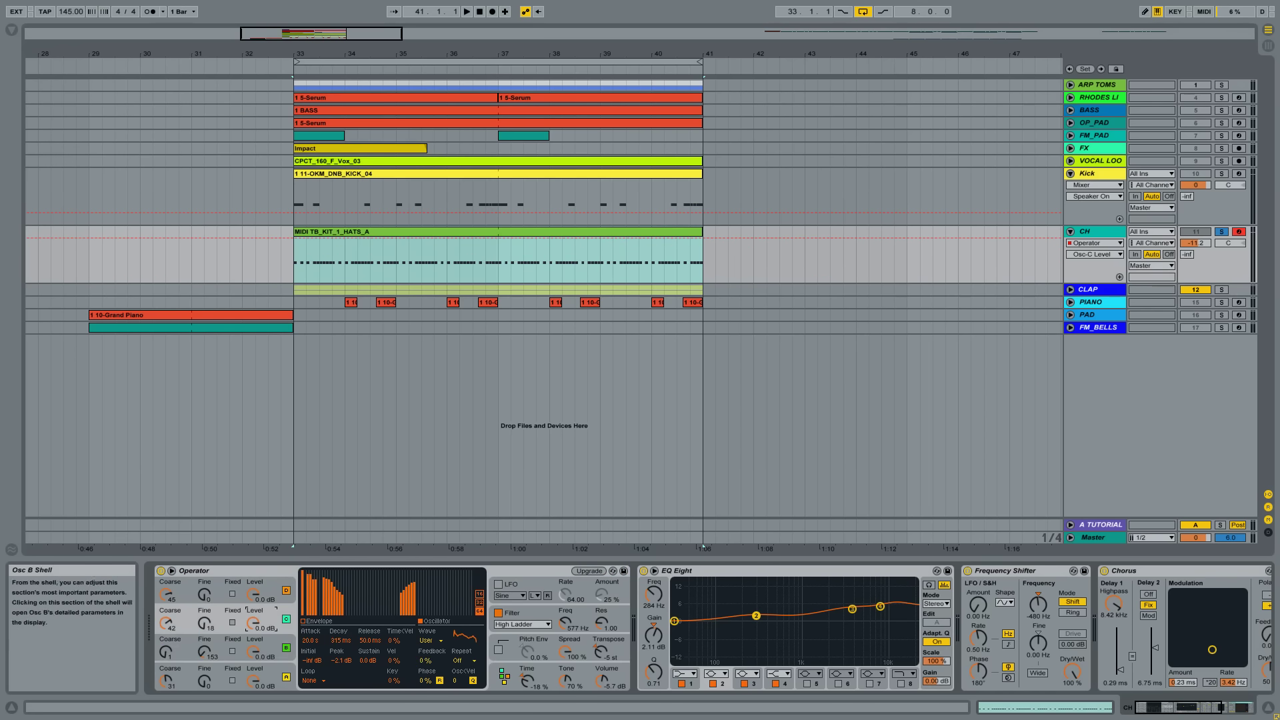
left_click(252, 594)
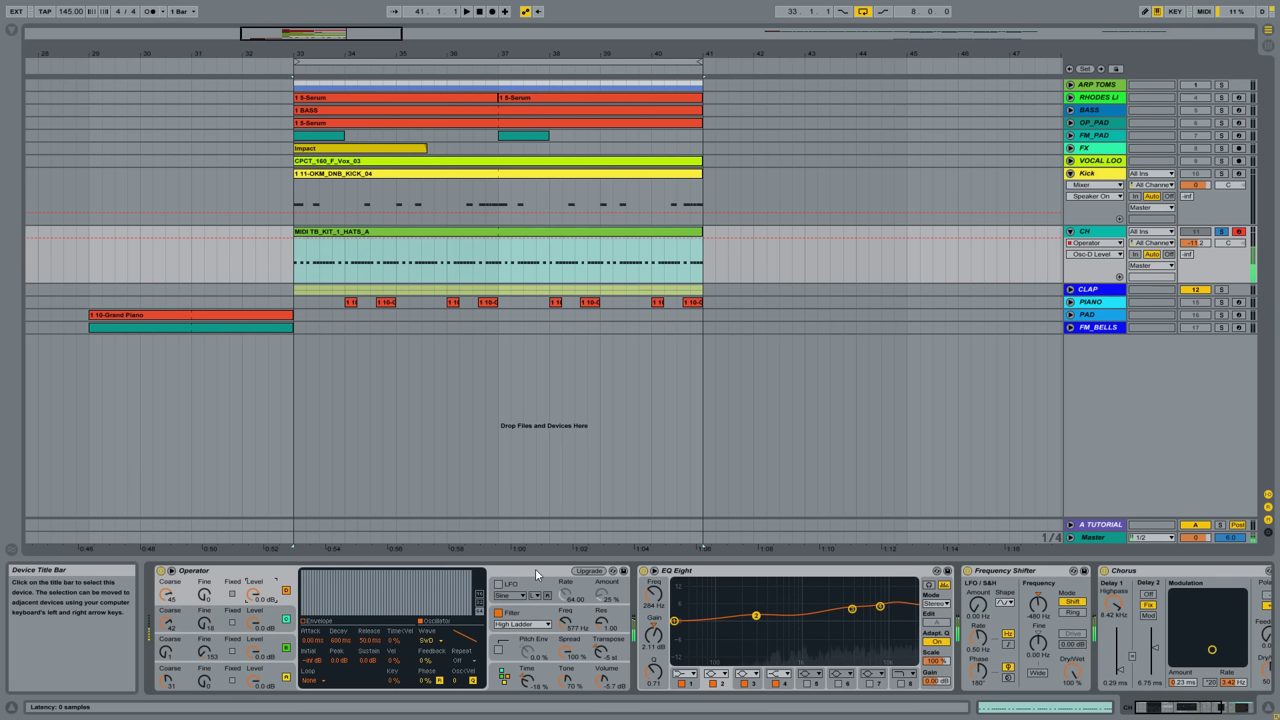
left_click(253, 623)
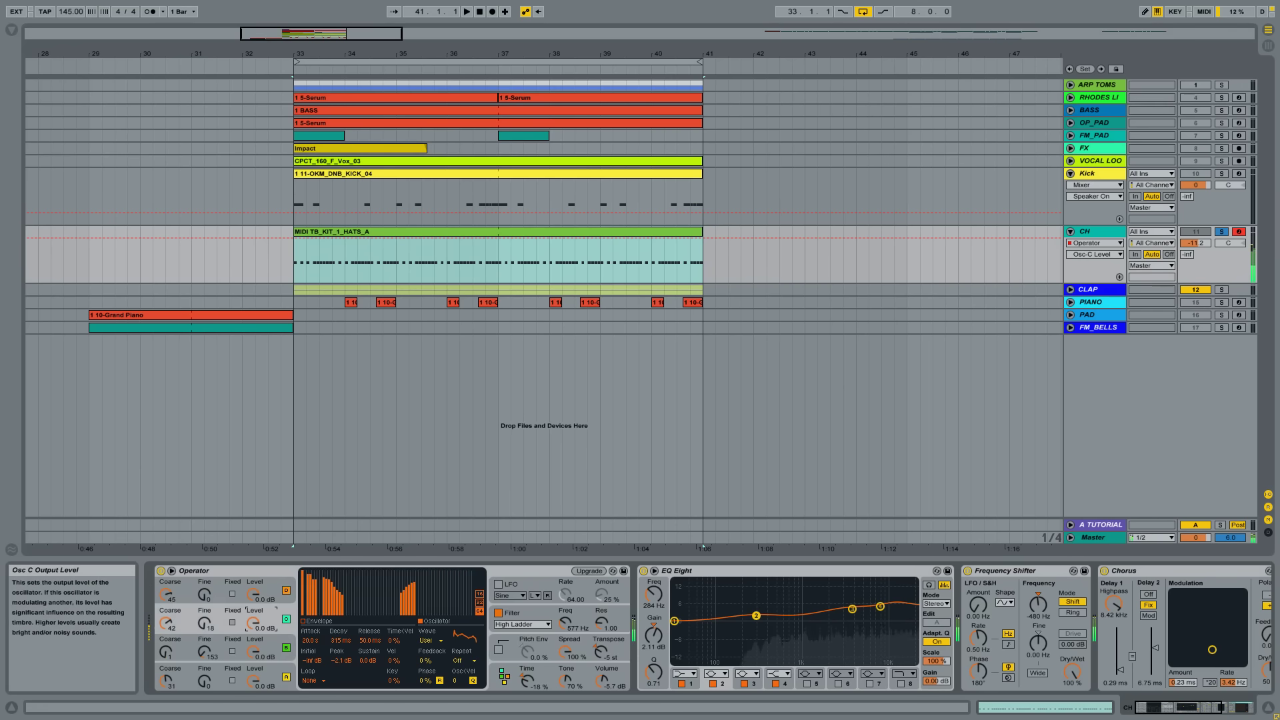
Balance Operator's modulating oscillators by ear, setting B to -15 dB, C to -17 dB and D to -11 dB
left_click(255, 651)
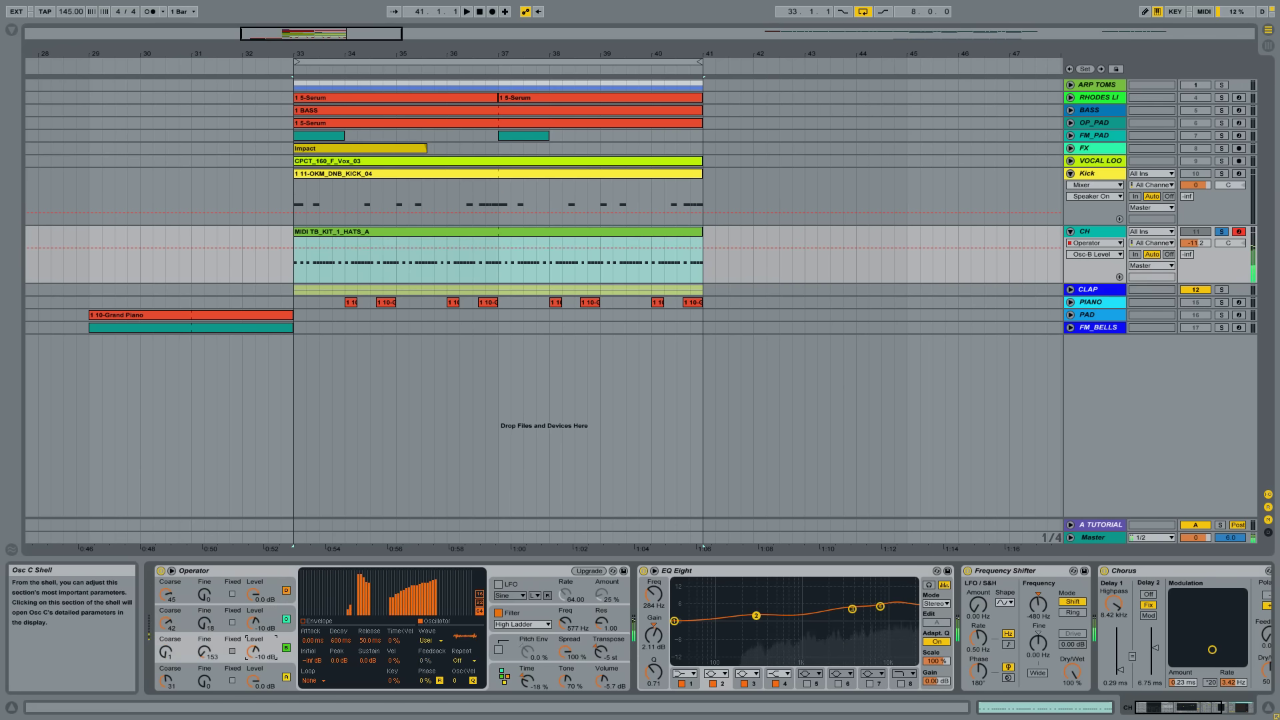
left_click_drag(254, 623, 253, 651)
mouse_move(254, 594)
left_mouse_down()
mouse_move(253, 618)
mouse_move(253, 605)
left_mouse_up()
mouse_move(254, 652)
left_mouse_down()
mouse_move(253, 625)
mouse_move(254, 655)
left_mouse_up()
left_click_drag(253, 595, 253, 599)
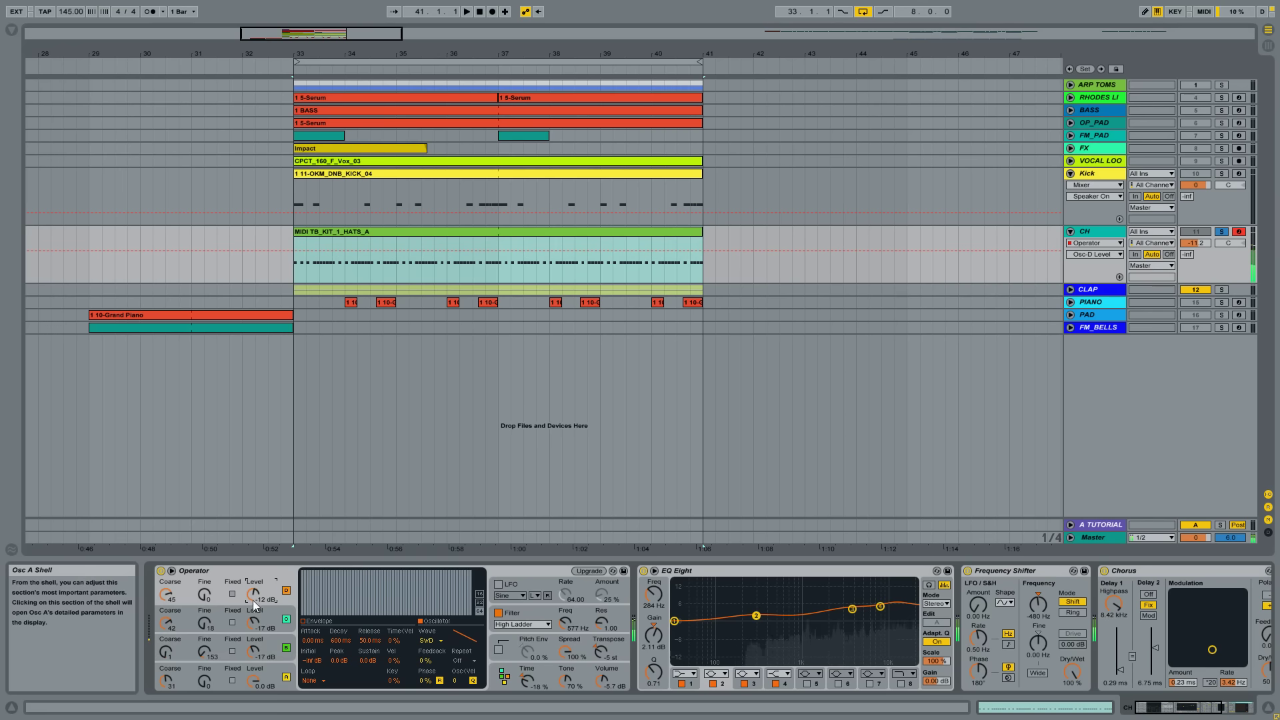
left_click_drag(254, 652, 253, 642)
left_click_drag(253, 597, 253, 597)
left_click_drag(253, 652, 253, 655)
left_click_drag(254, 604, 254, 607)
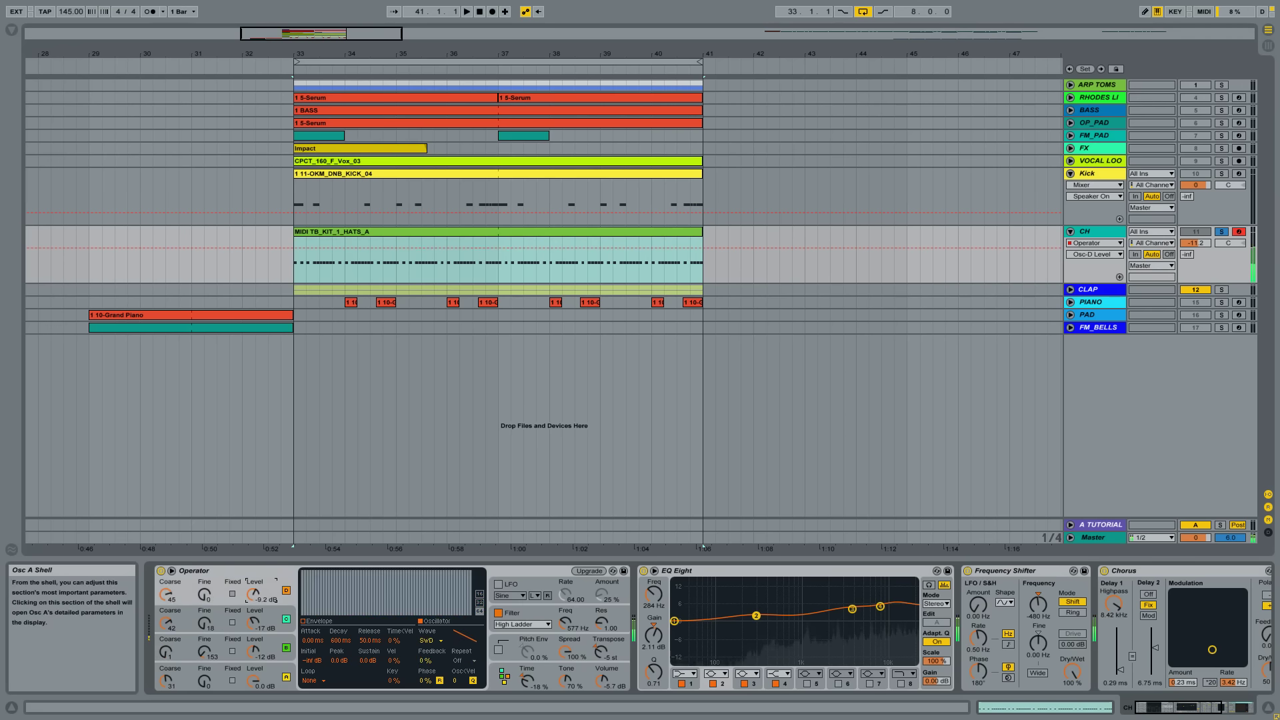
left_click_drag(254, 653, 254, 657)
left_click_drag(254, 594, 253, 596)
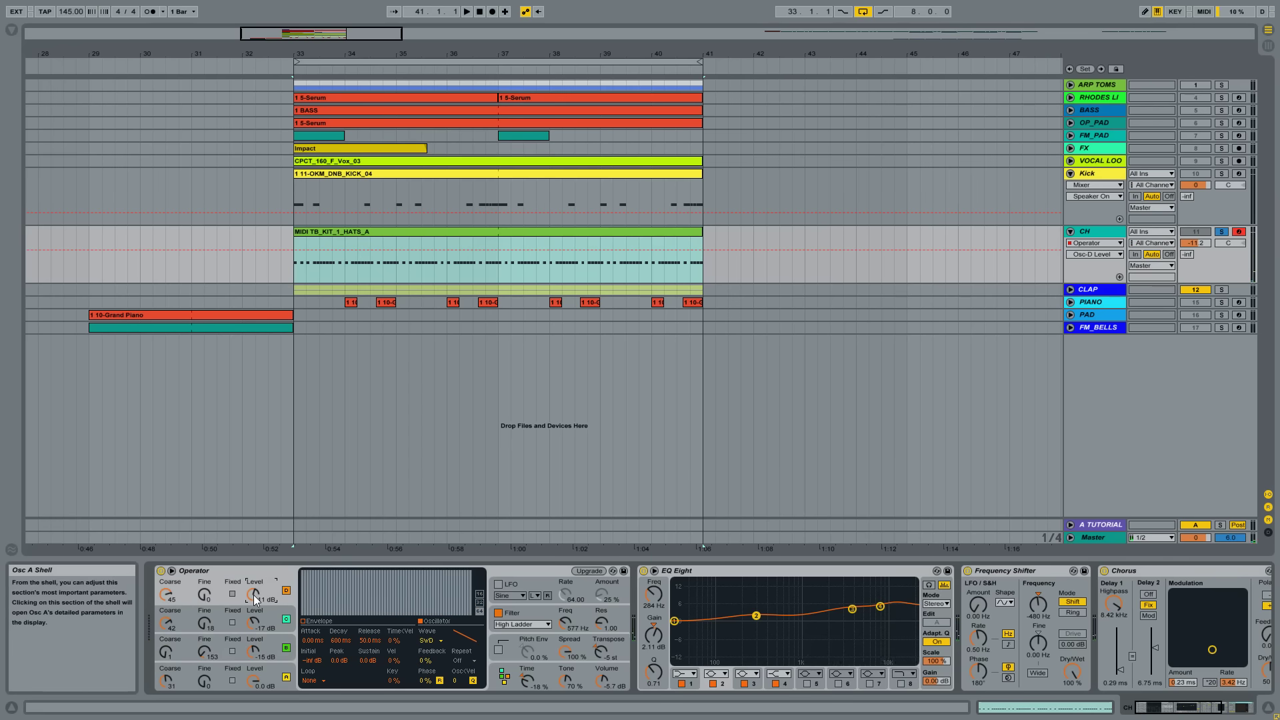
Take the CH track out of solo and fold the Kick and CH tracks
left_click(1182, 234)
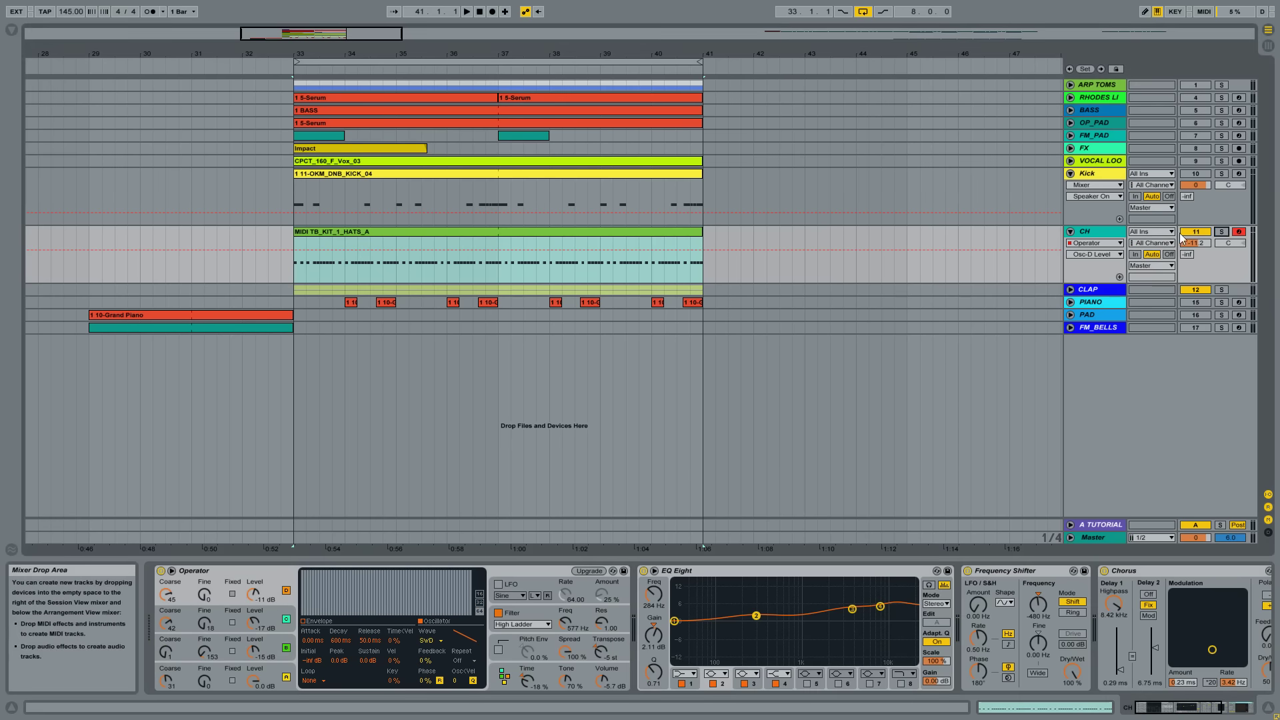
left_click(1070, 174)
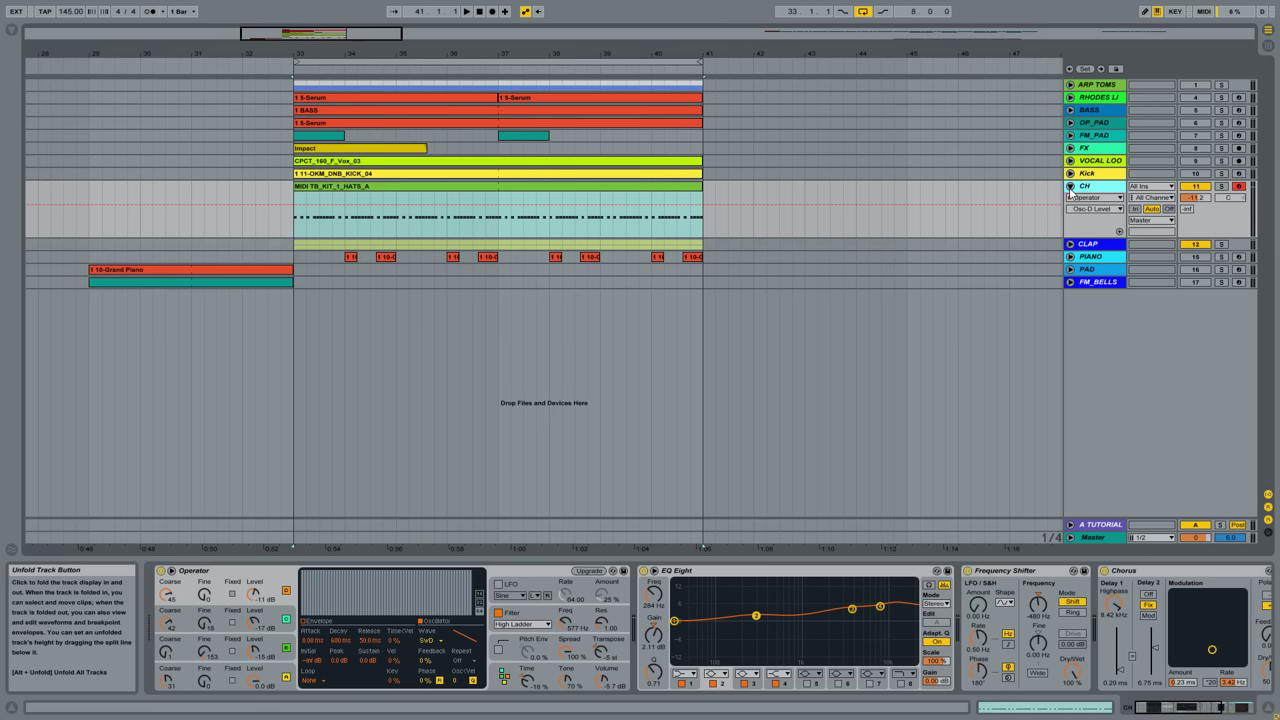
left_click(1070, 187)
Unfold and solo the CLAP group and play its 13-Operator and 14-Operator layers from the first clap
left_click(1094, 198)
left_click(1071, 199)
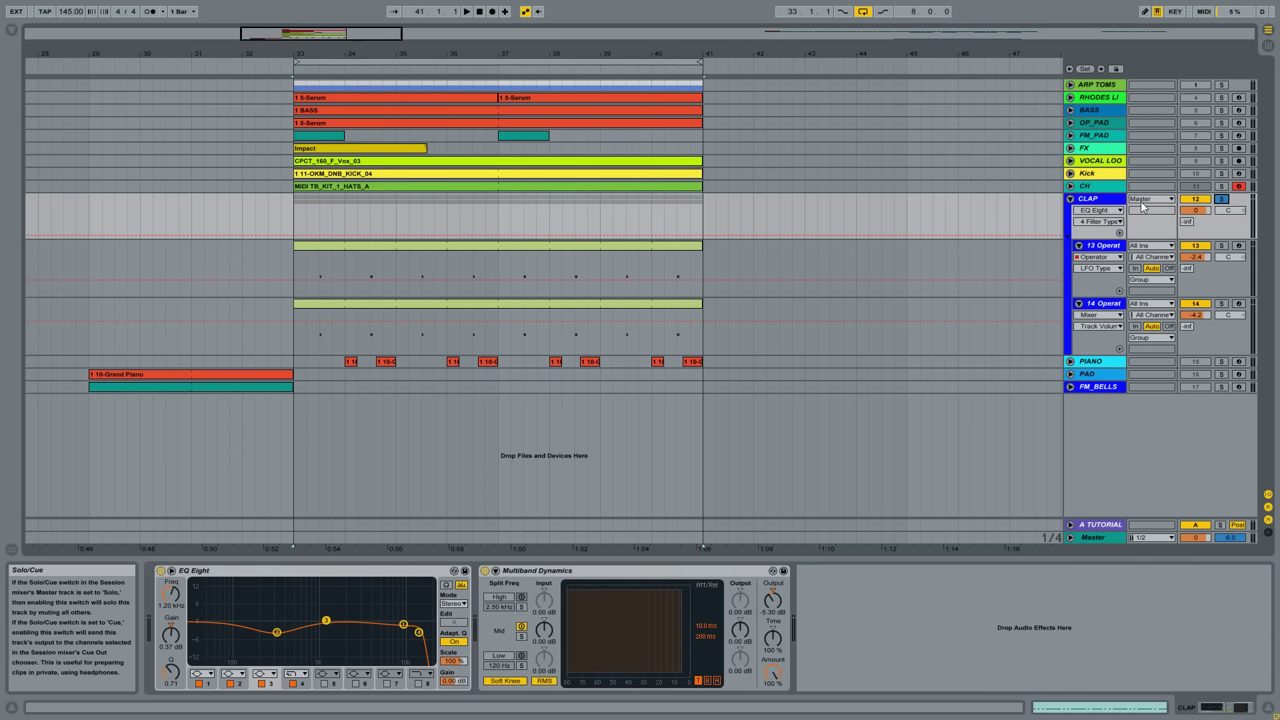
left_click(1117, 247)
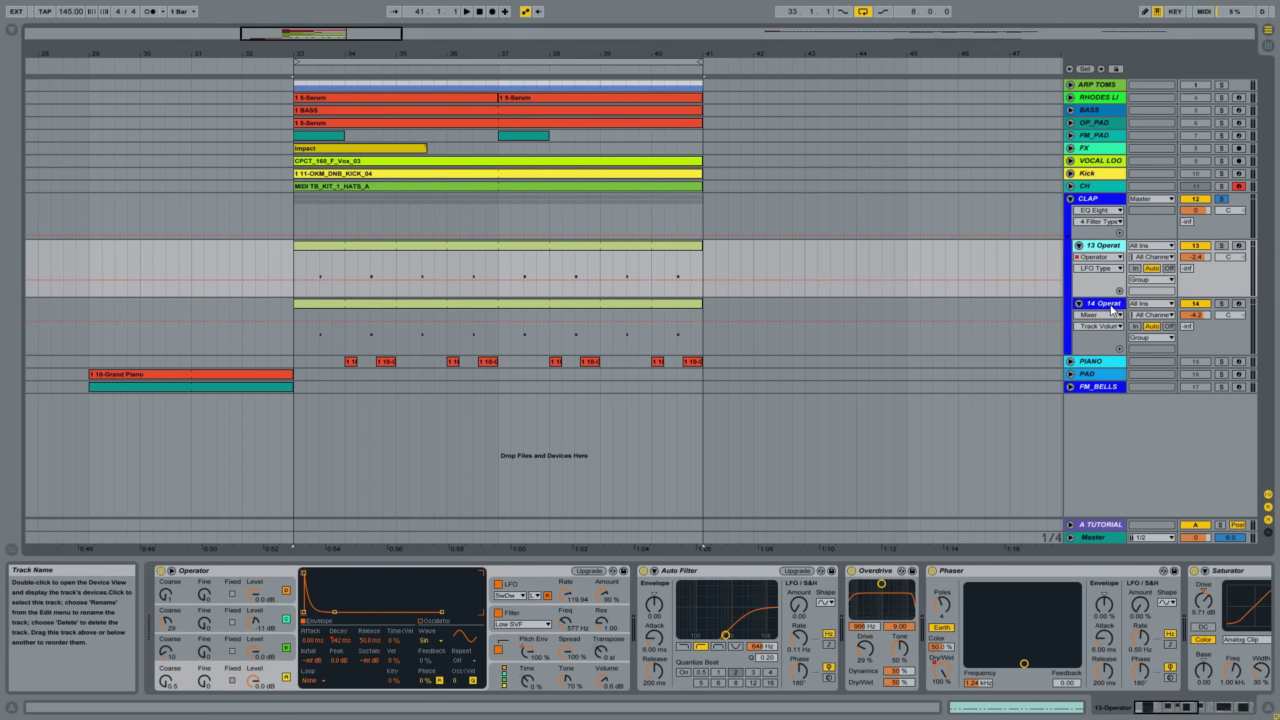
left_click(318, 267)
key("space")
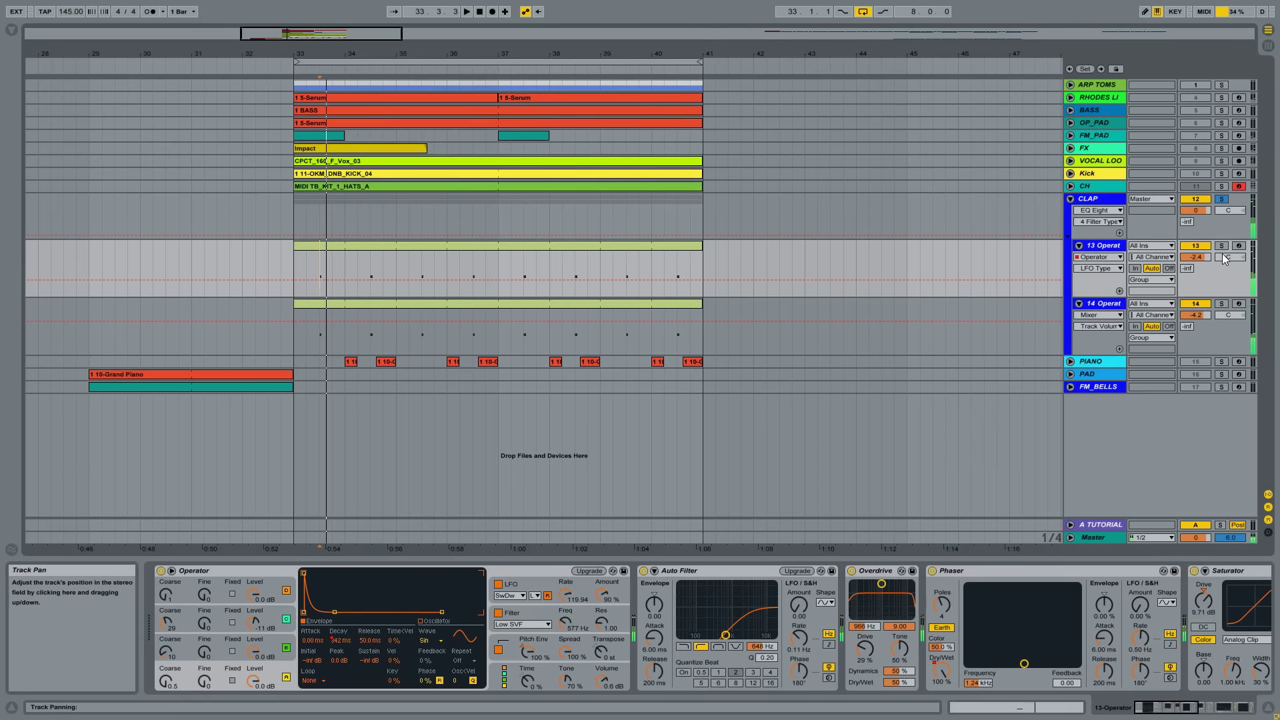
Mute the 14-Operator and 13-Operator clap layers in turn to hear each one alone, finishing on 13-Operator
left_click(1197, 305)
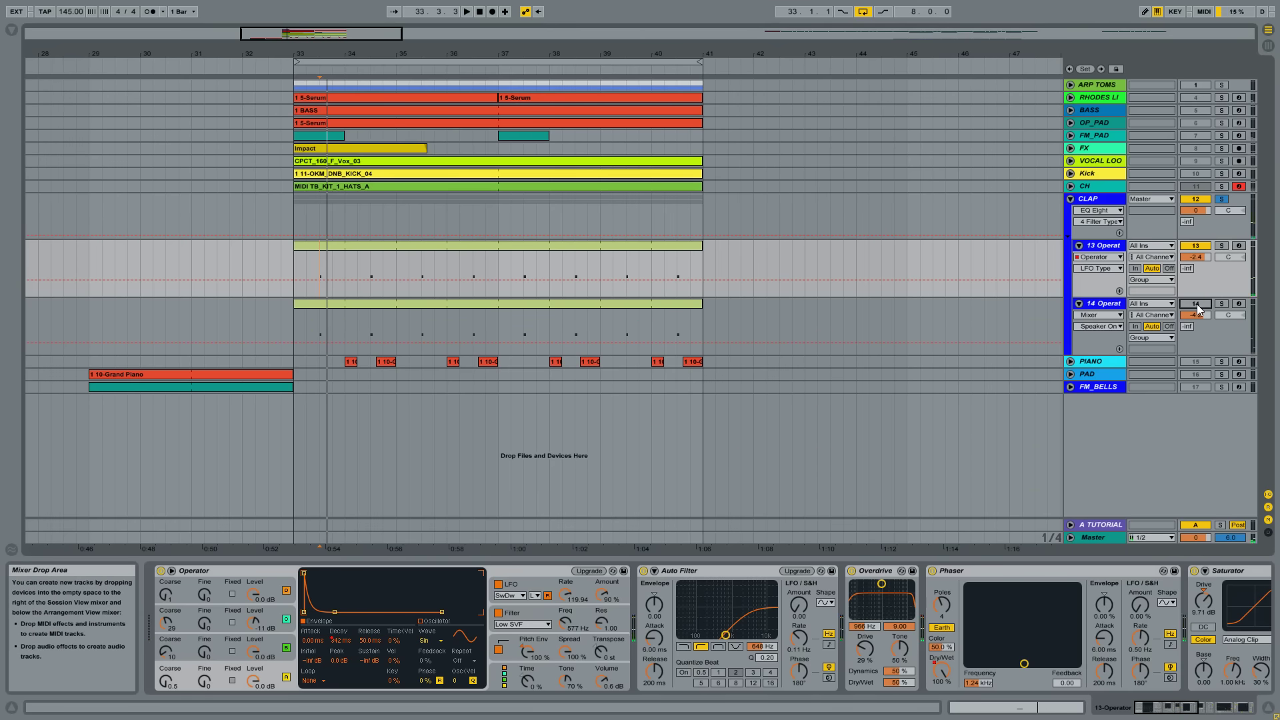
left_click(1197, 306)
left_click(1197, 246)
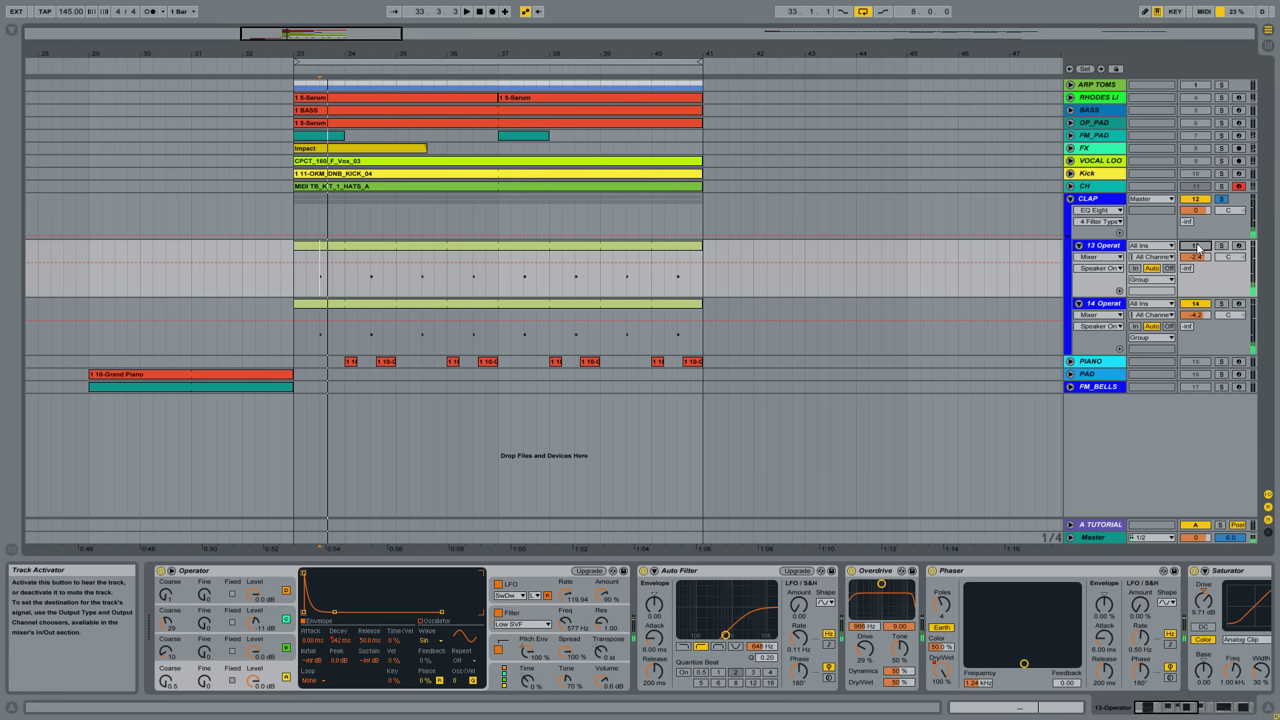
left_click(1097, 309)
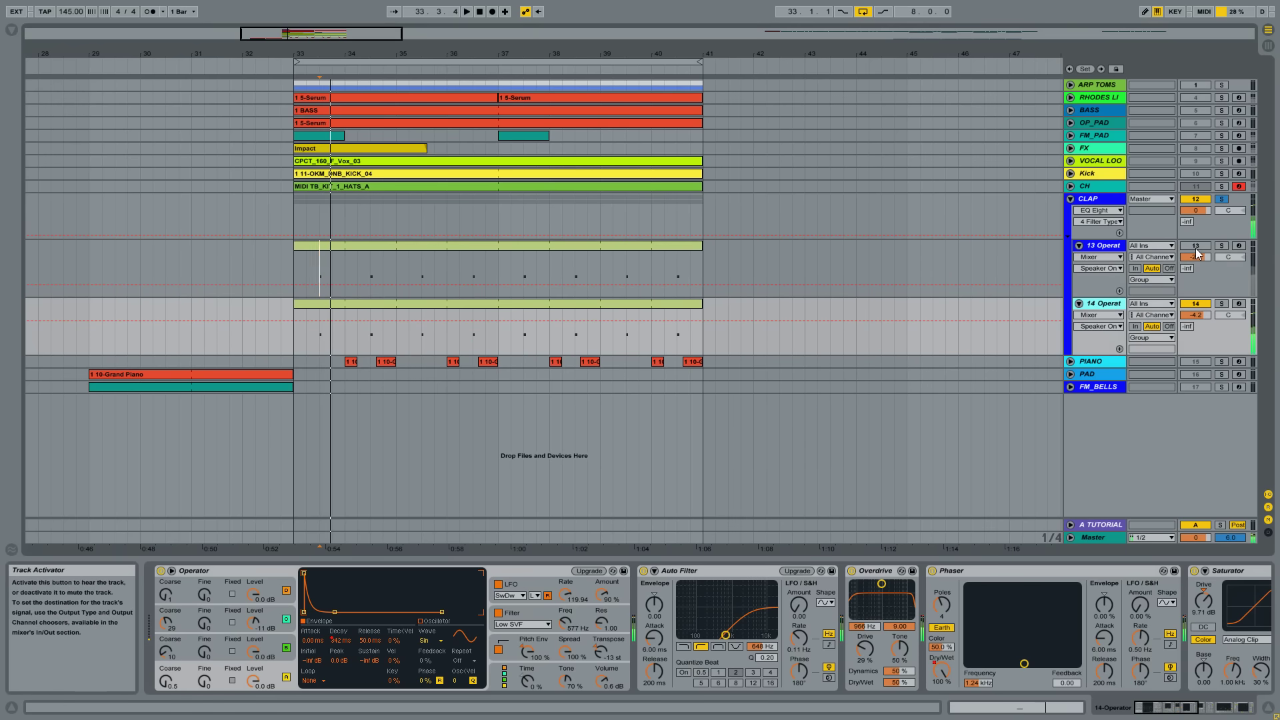
left_click(1109, 247)
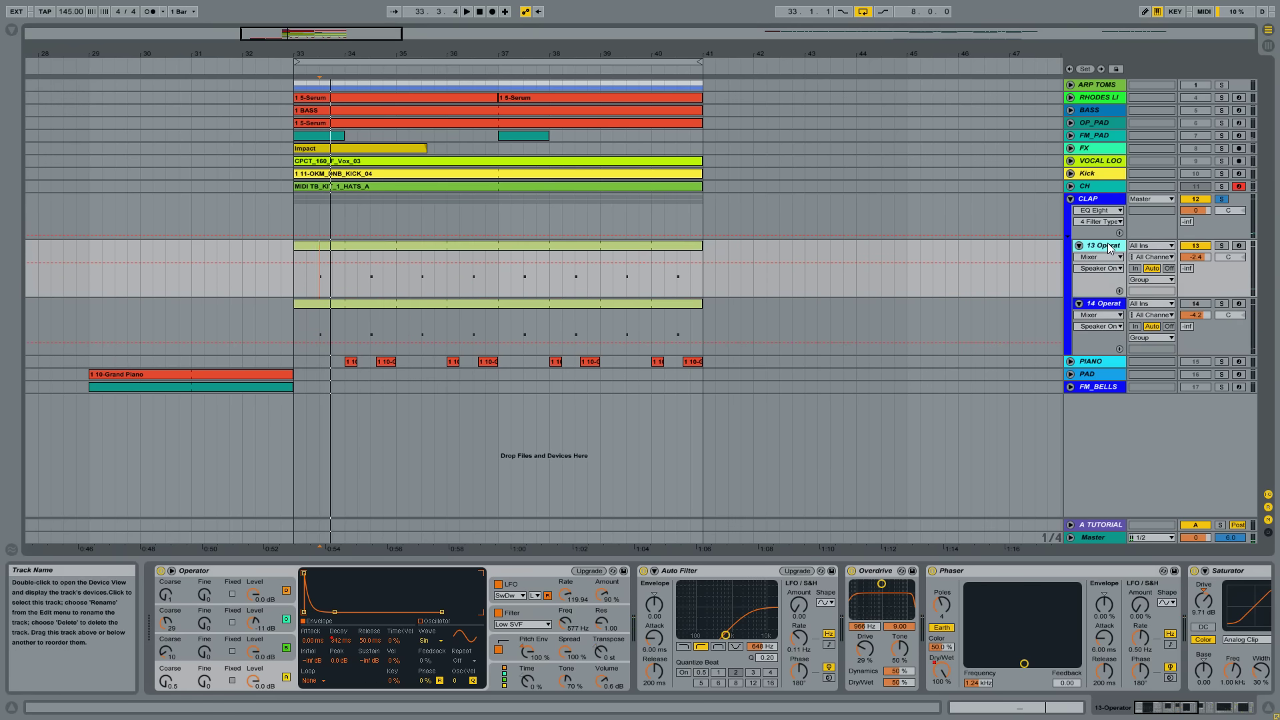
Unsolo the CLAP group, play it with Kick and CH, and set CH's Operator levels to -8.3 dB for B, -9.2 dB for C and 0.0 dB for D
key("space")
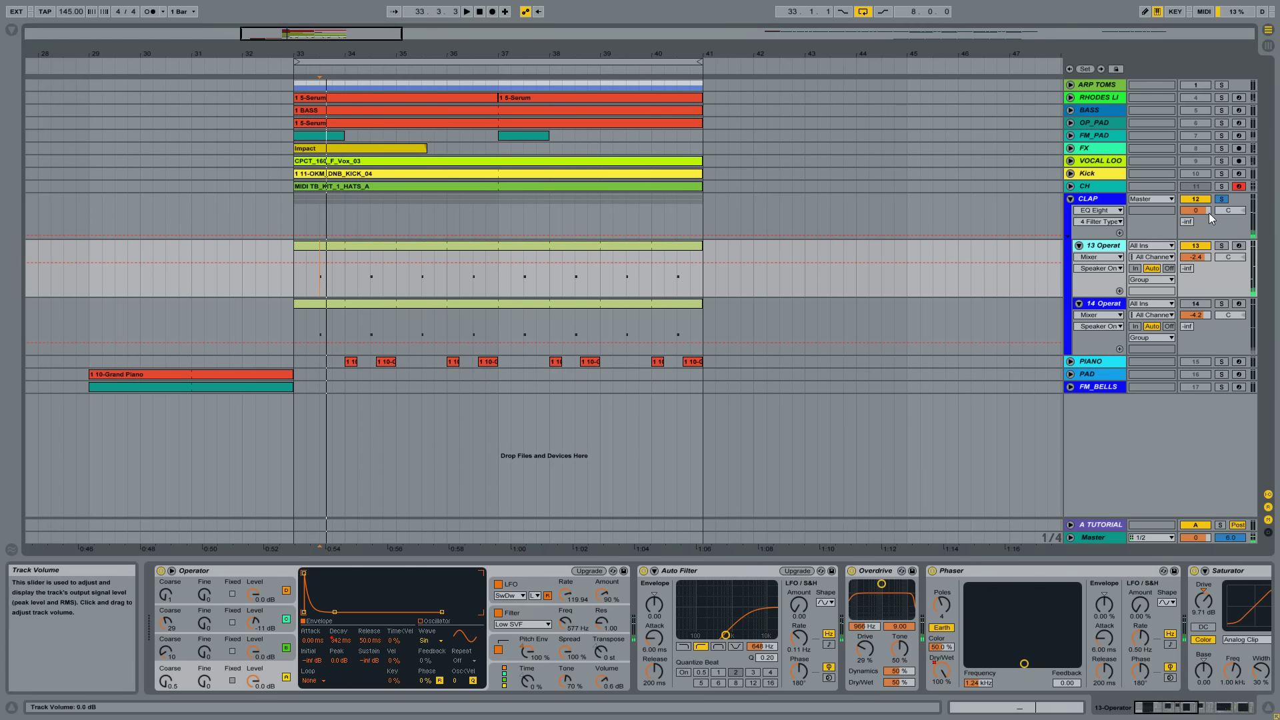
left_click(1134, 200)
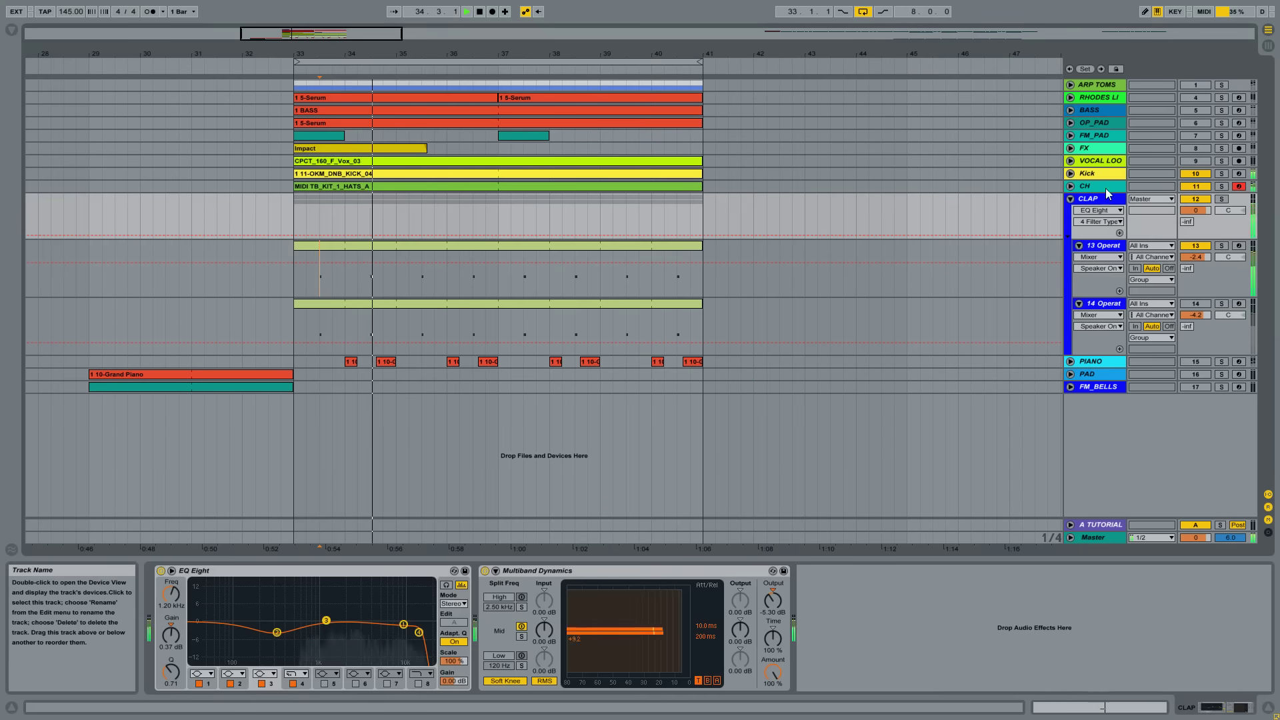
left_click(1168, 186)
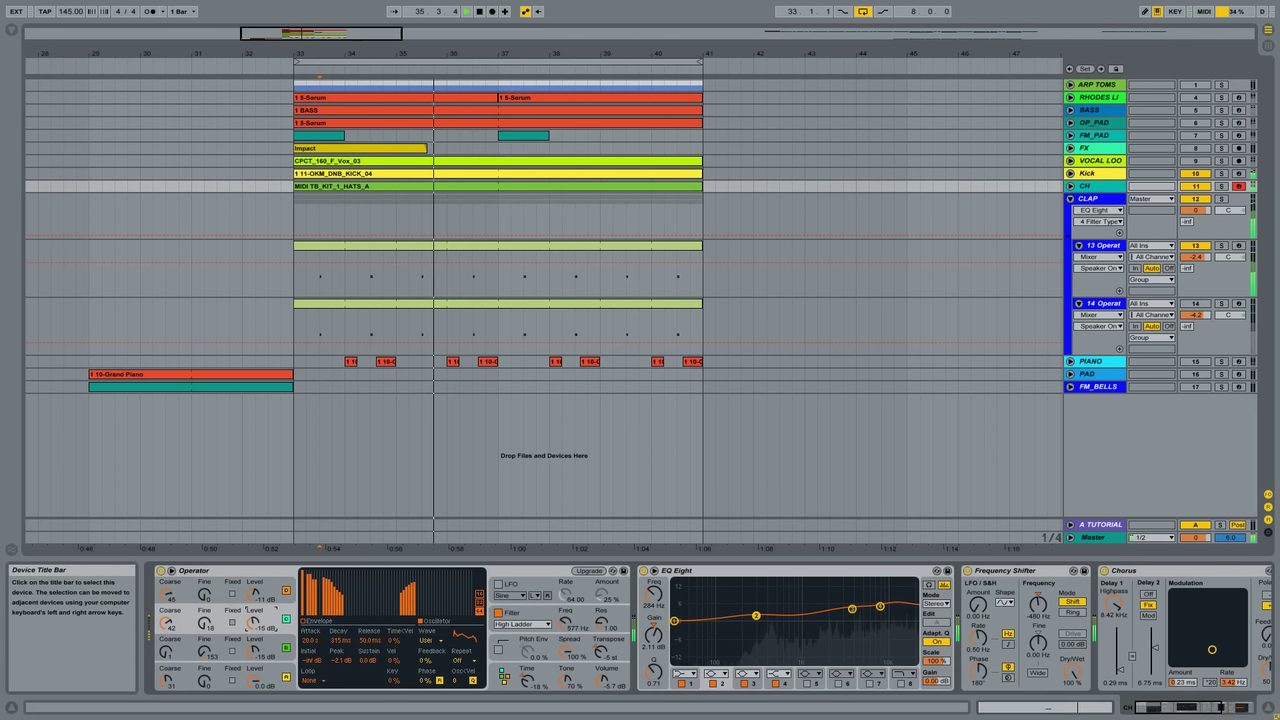
left_click(253, 650)
left_click_drag(253, 622, 258, 647)
left_click(256, 625)
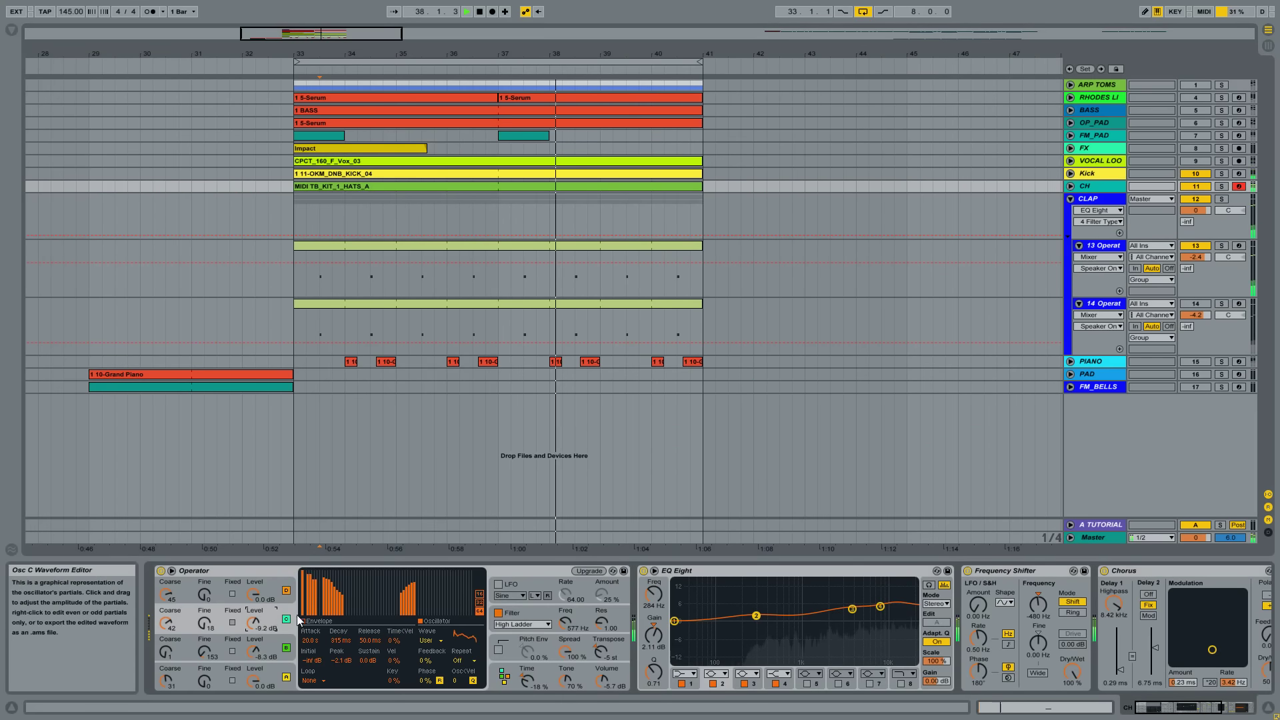
Unfold the CH track and show Operator's Ae Decay automation in its own lane
left_click(1070, 186)
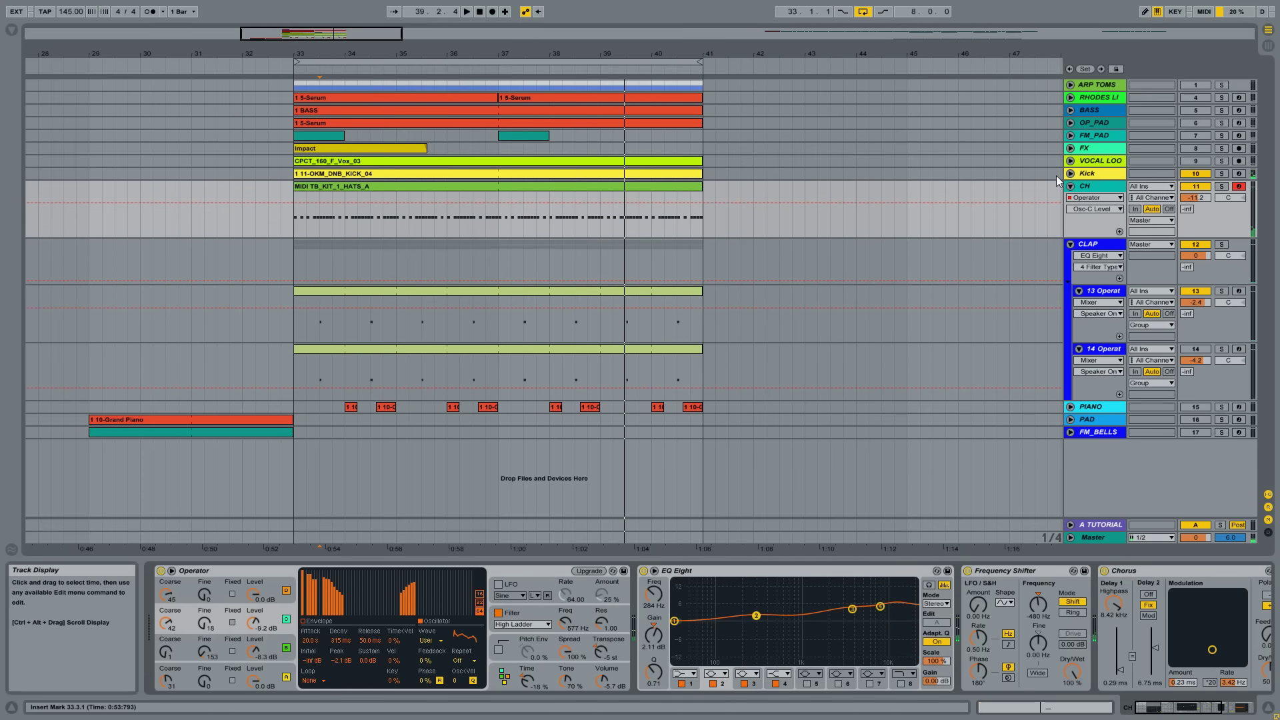
right_click(1107, 190)
left_click(1159, 440)
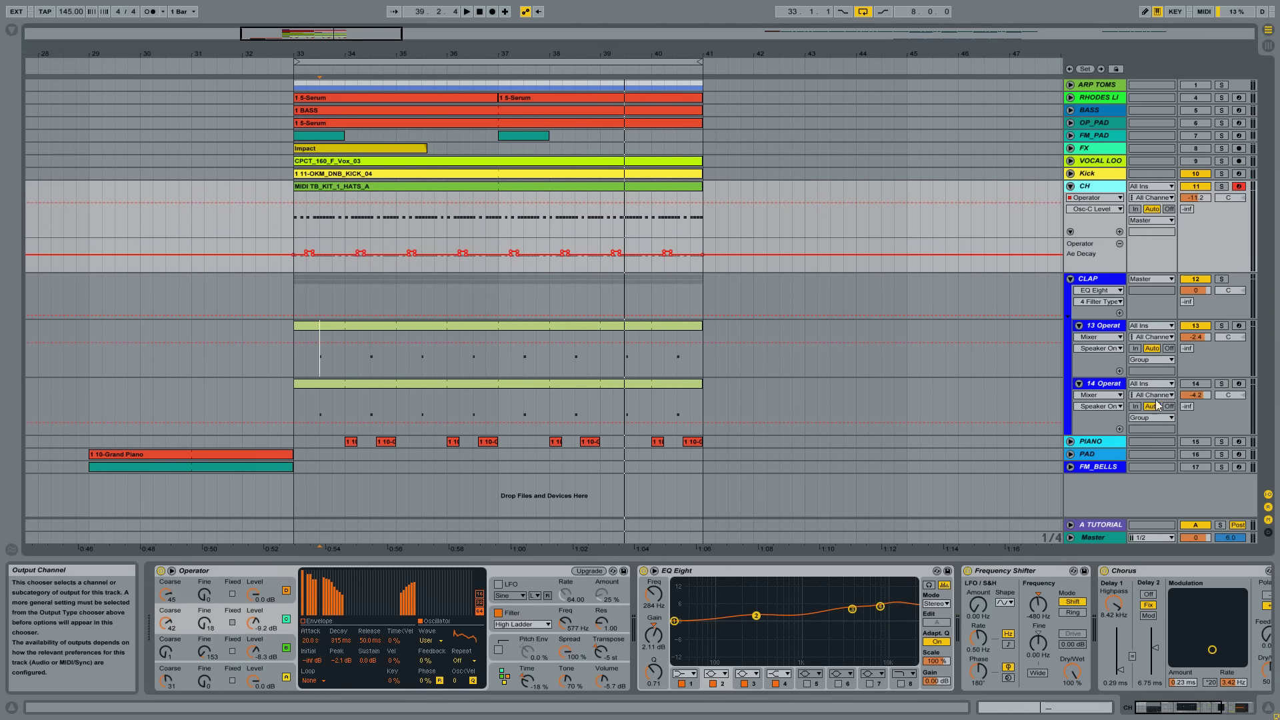
left_click_drag(308, 52, 331, 103)
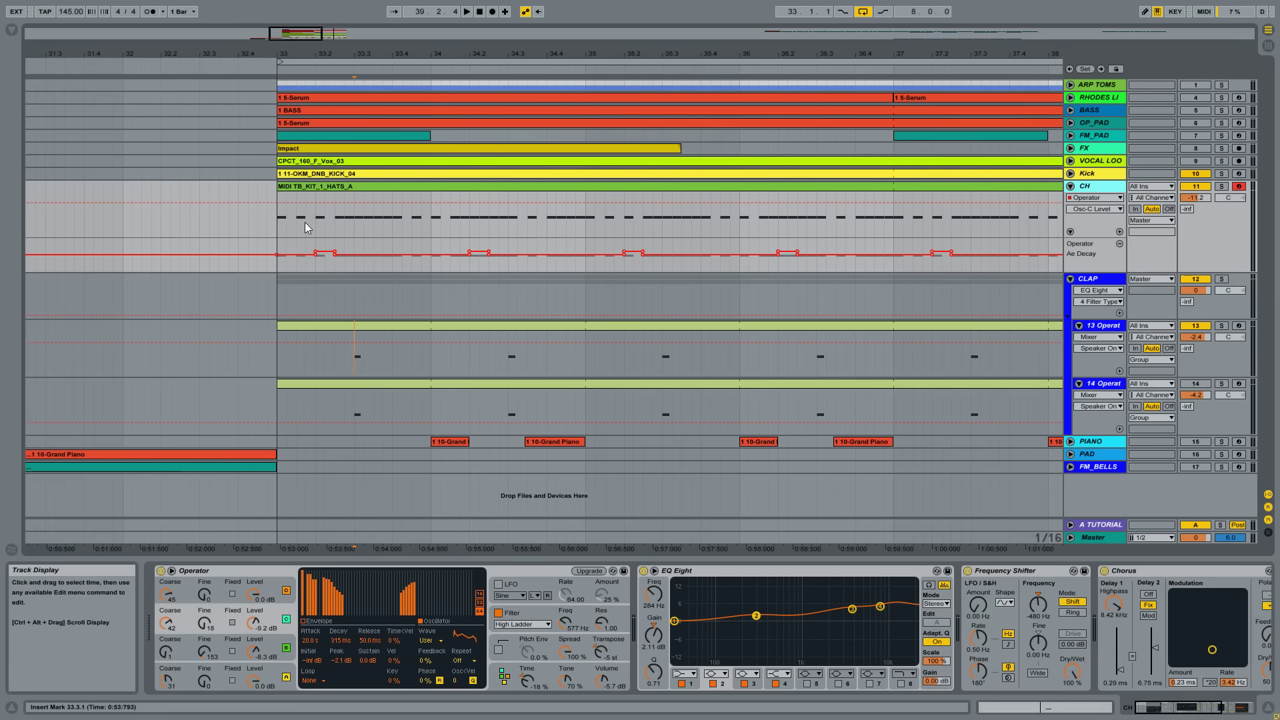
Solo the CH track and play the hats from the start of bar 33
left_click(276, 217)
key("space")
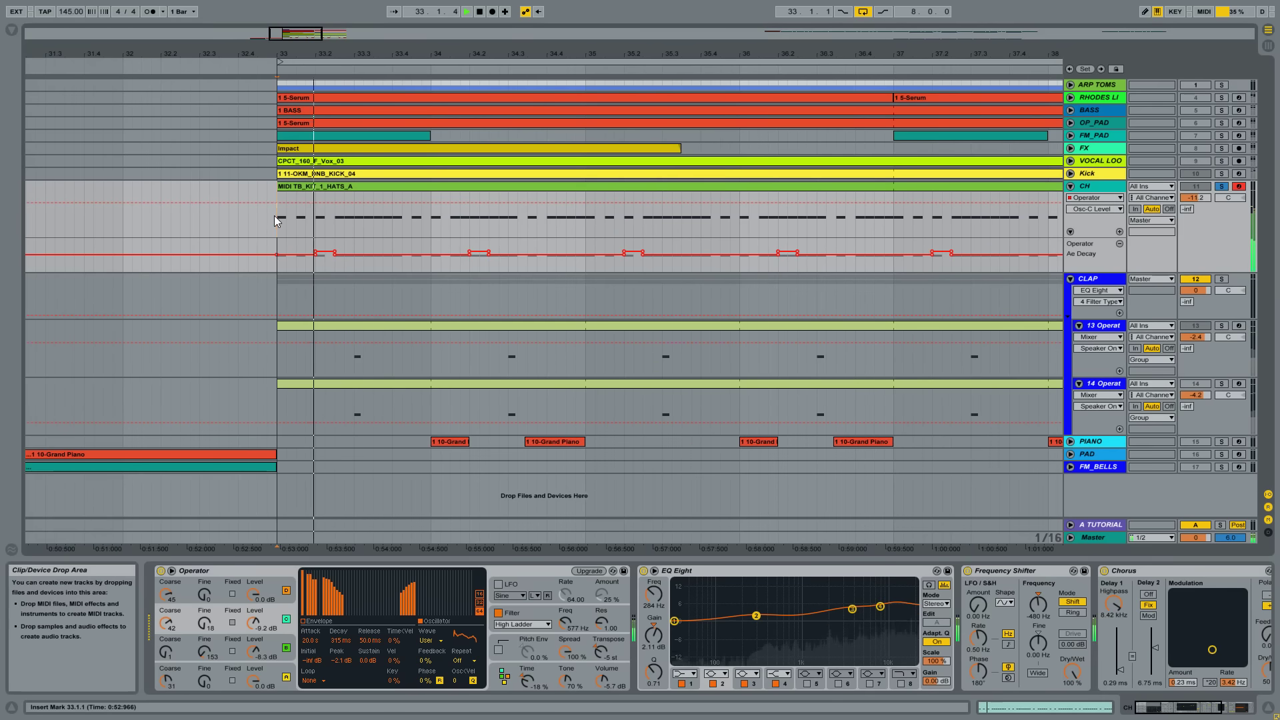
key("space")
key("space")
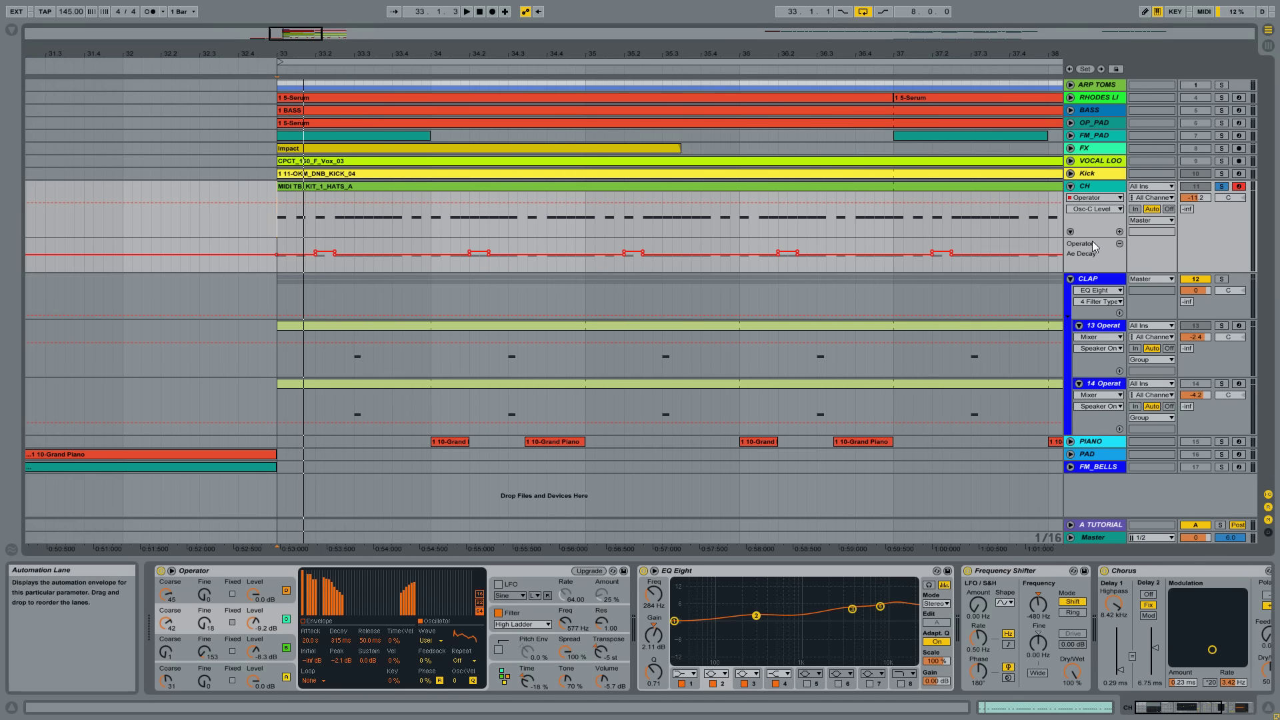
Show oscillator A's envelope decay in CH's Operator, listen to its automation, and re-enable any overridden automation
left_click(292, 676)
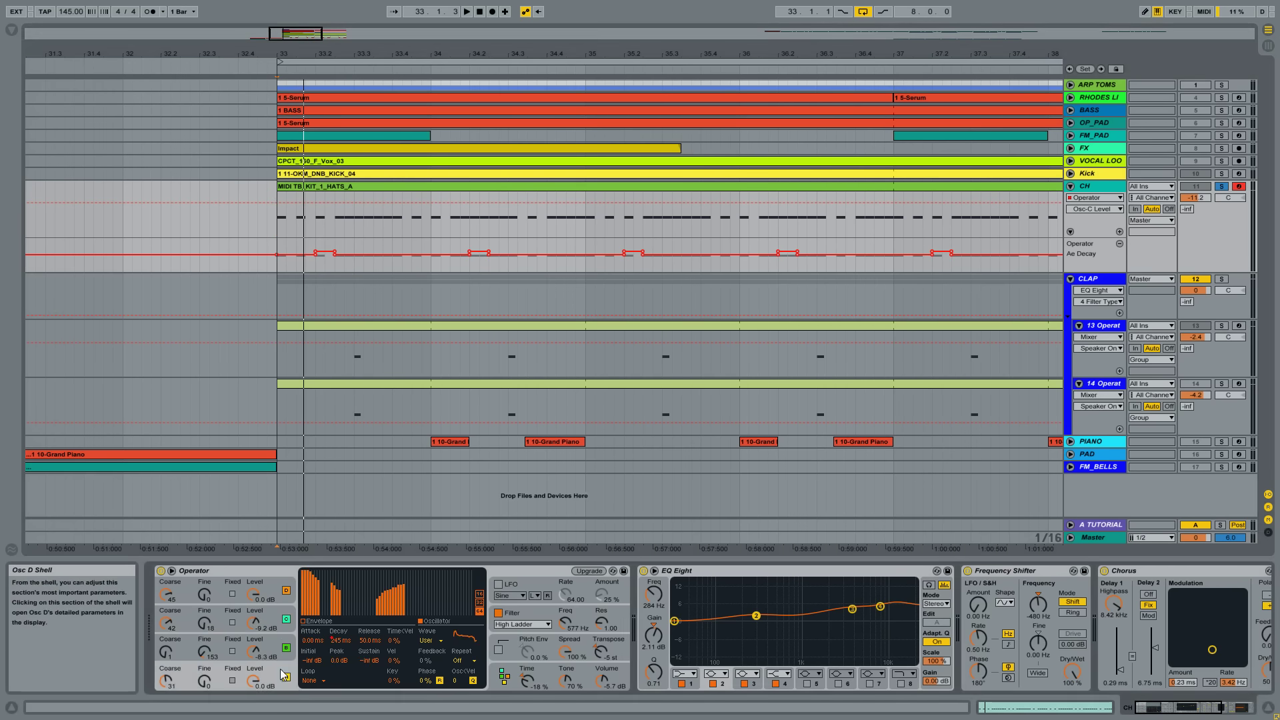
left_click(341, 644)
key("space")
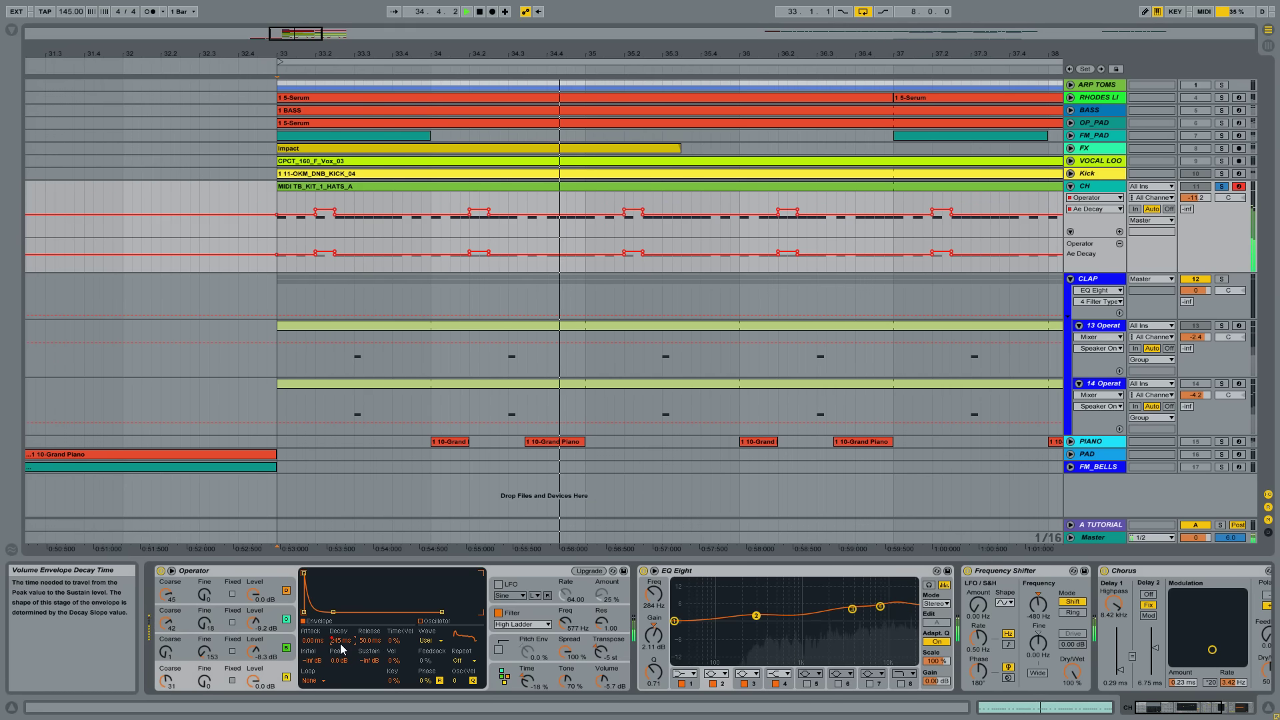
key("space")
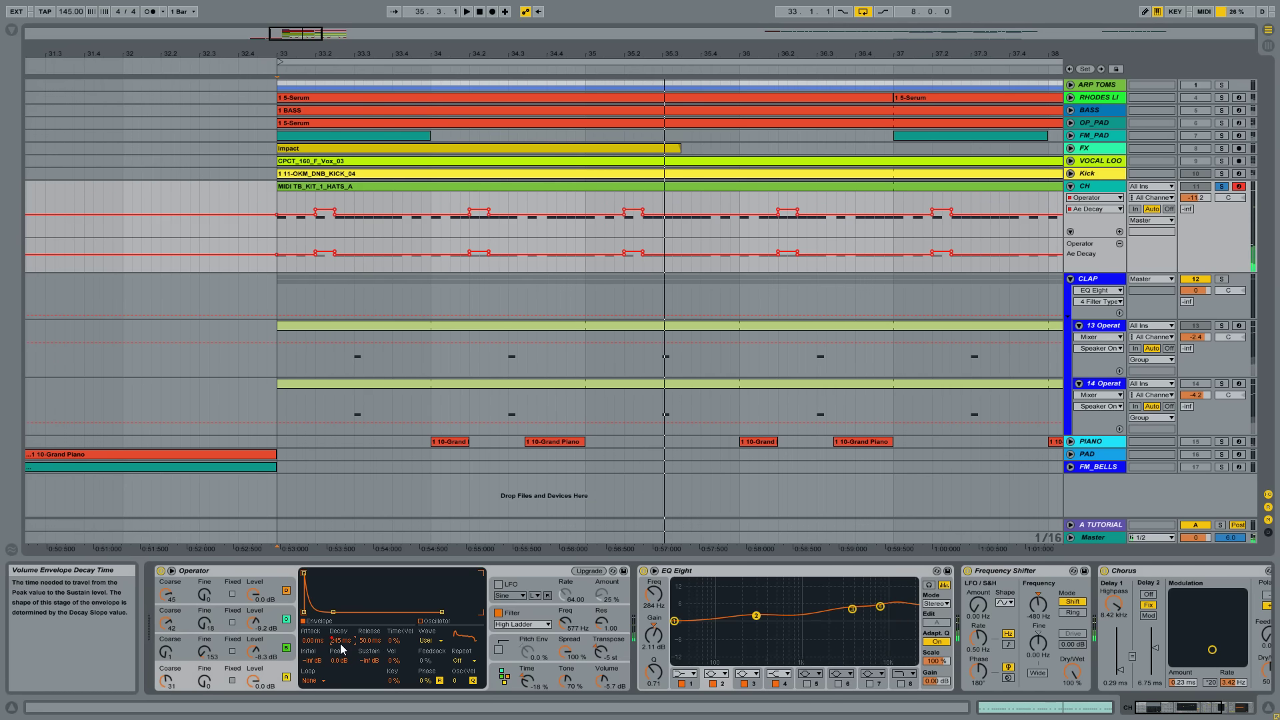
mouse_move(340, 643)
left_mouse_down()
mouse_move(340, 620)
mouse_move(331, 635)
left_mouse_up()
left_click(538, 11)
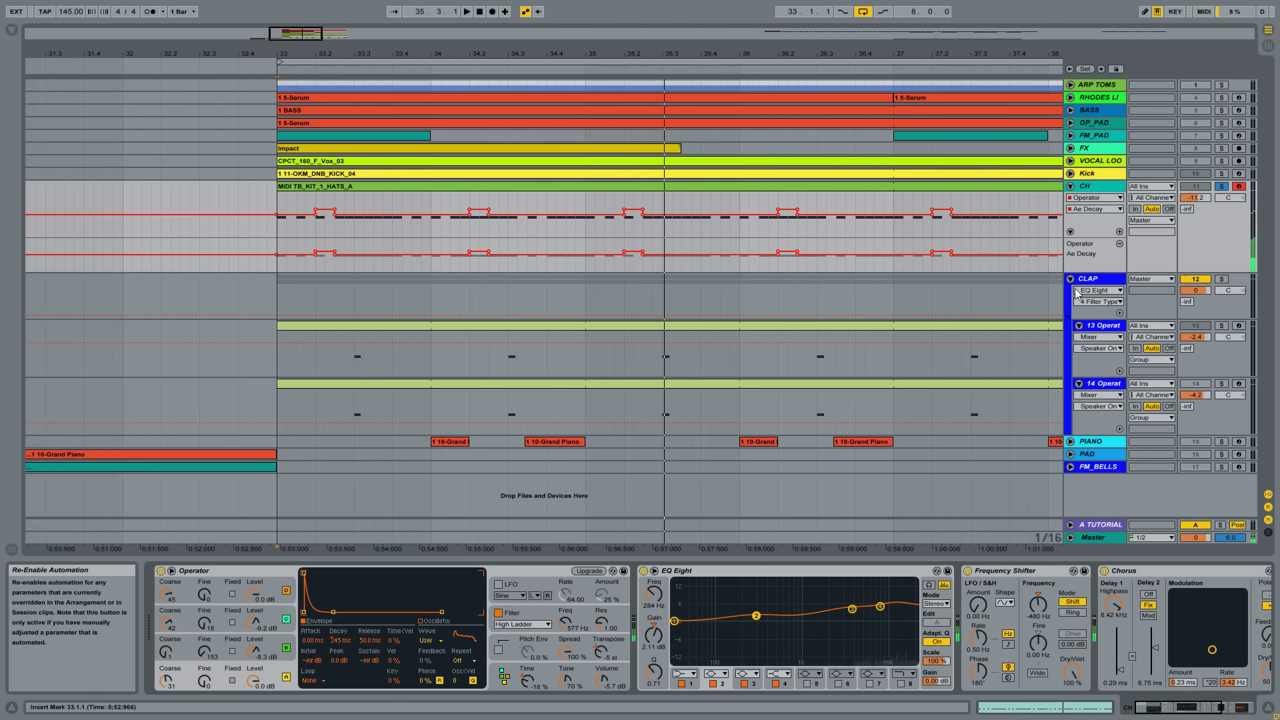
Fold the CH track, clear its solo, and play all the drums while muting and unmuting the 14-Operator clap layer
left_click(1070, 186)
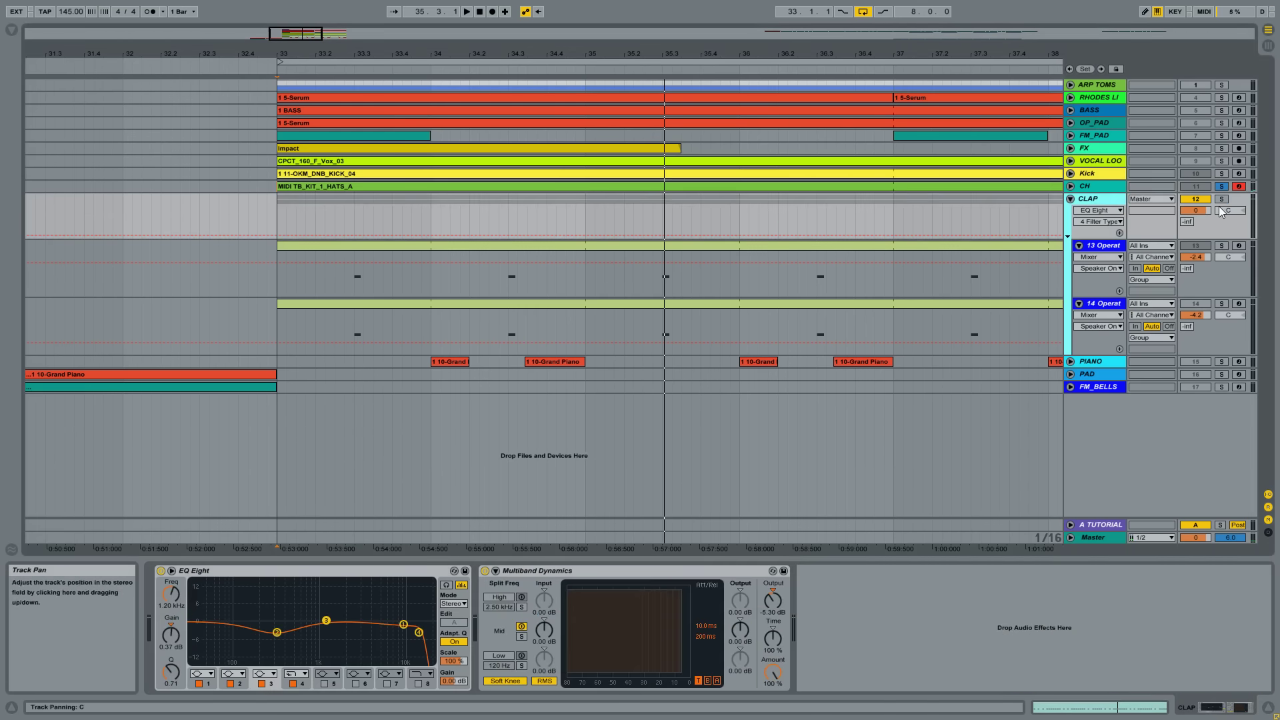
left_click(1221, 198)
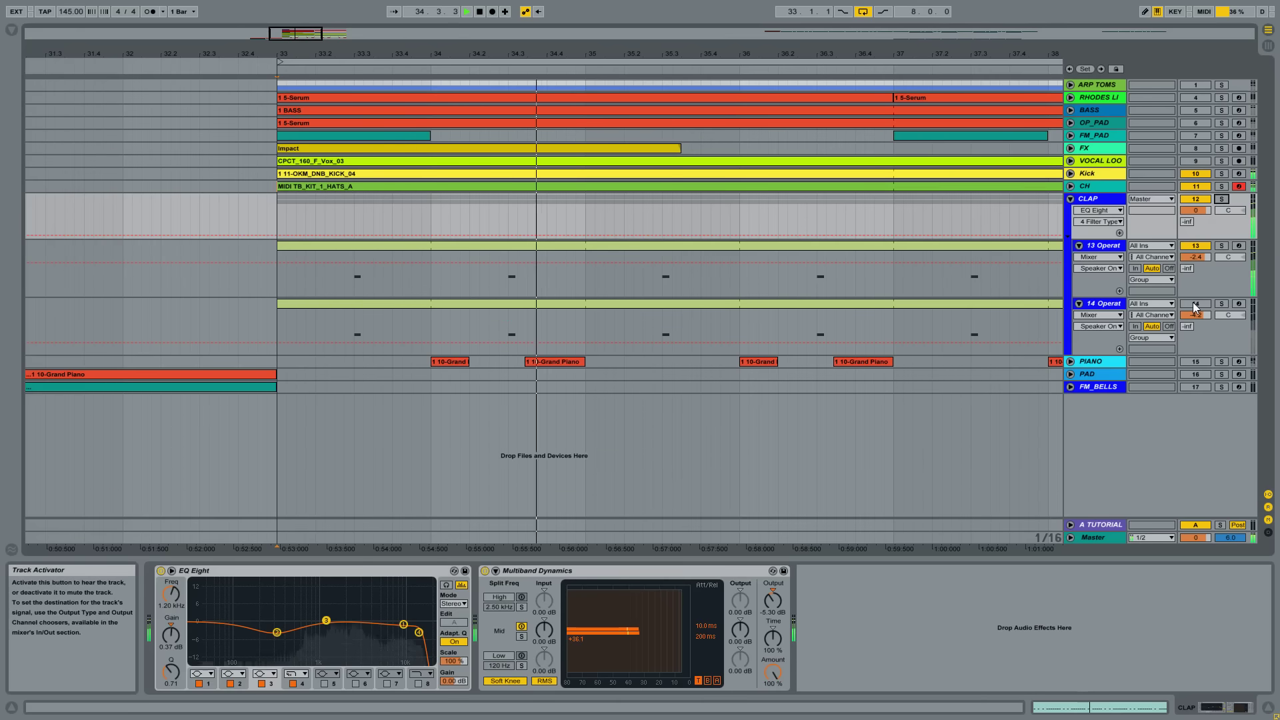
left_click(1107, 246)
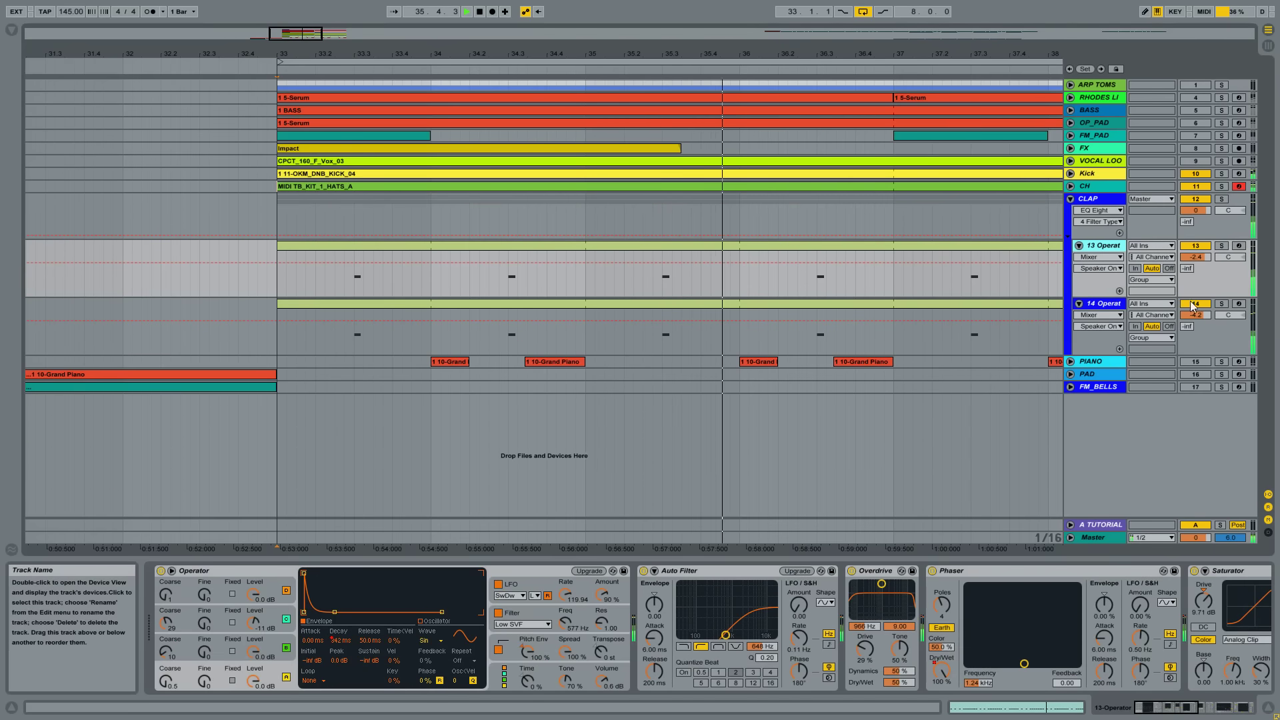
Compare the device chains of the 14-Operator and 13-Operator clap layers, finishing on 13-Operator
left_click(1101, 304)
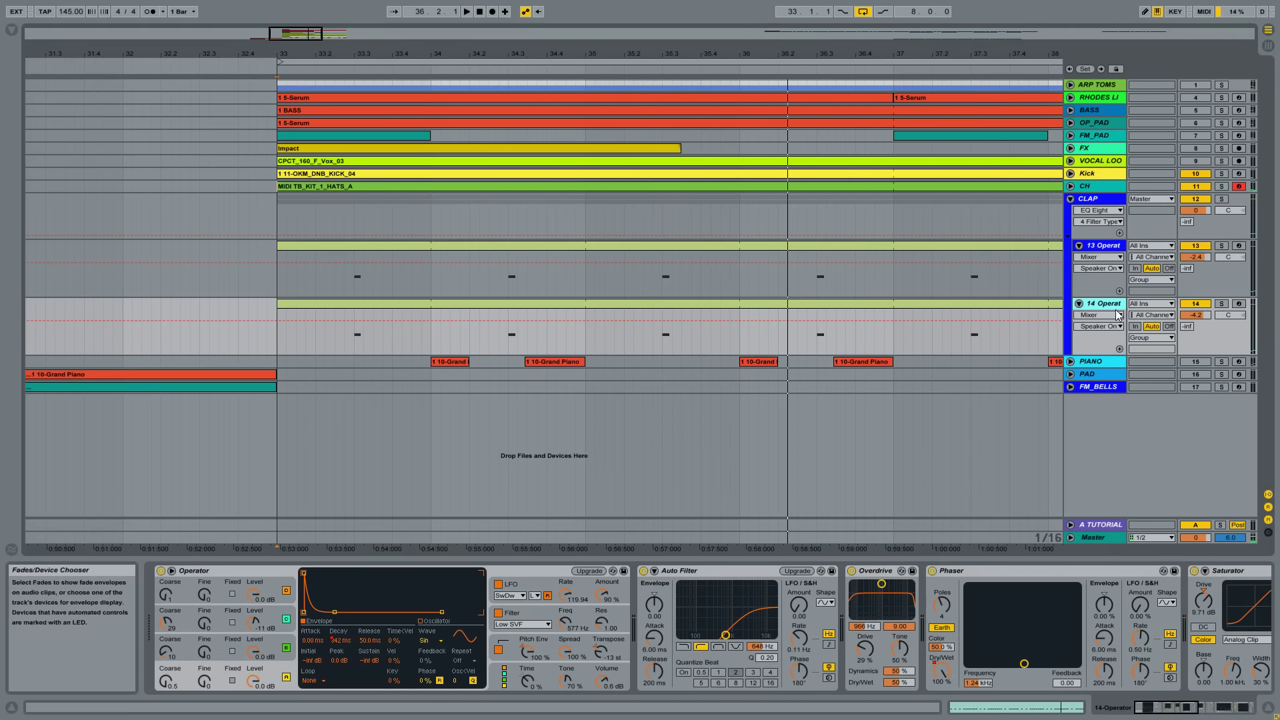
left_click(1105, 248)
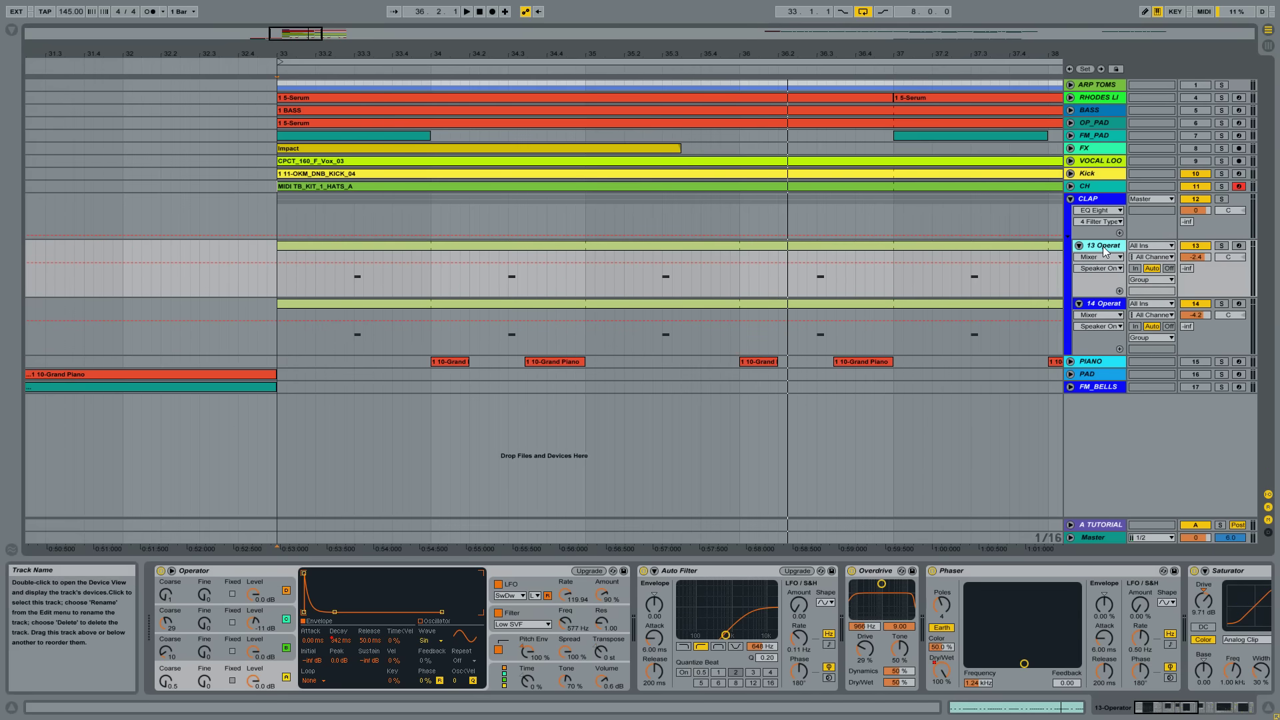
left_click(1105, 309)
left_click(1105, 293)
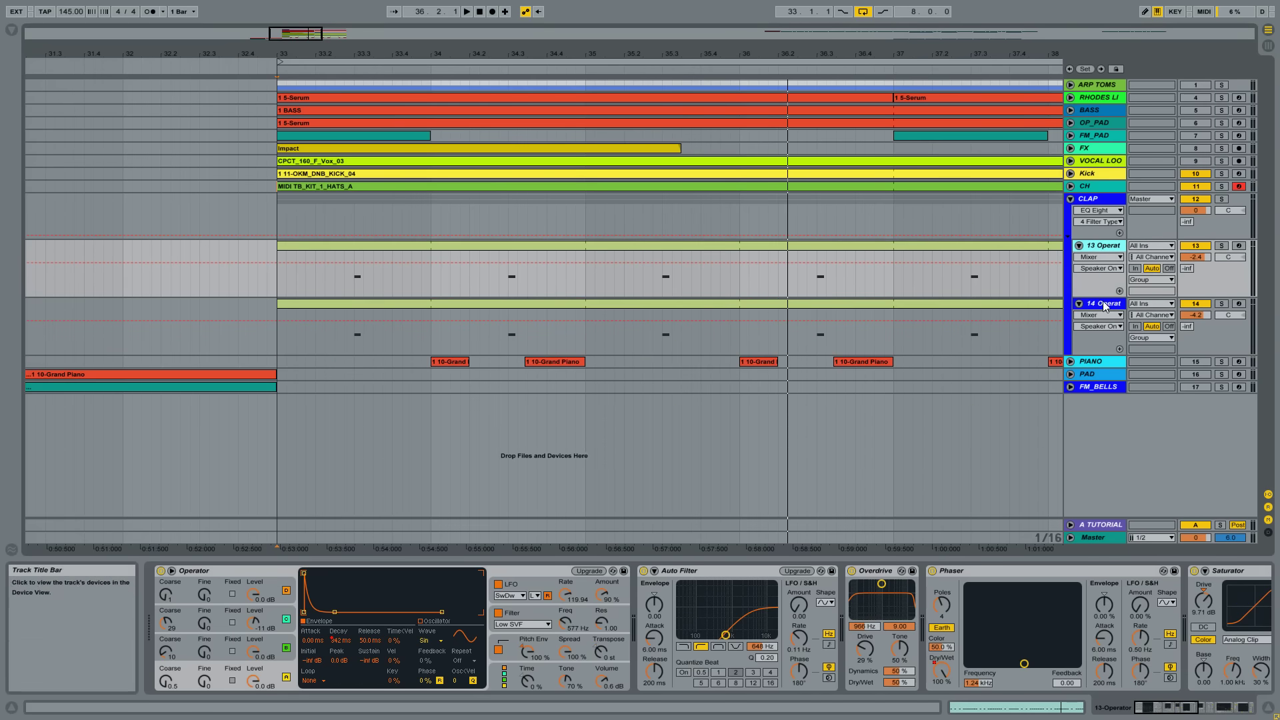
key("Down")
left_click(1097, 257)
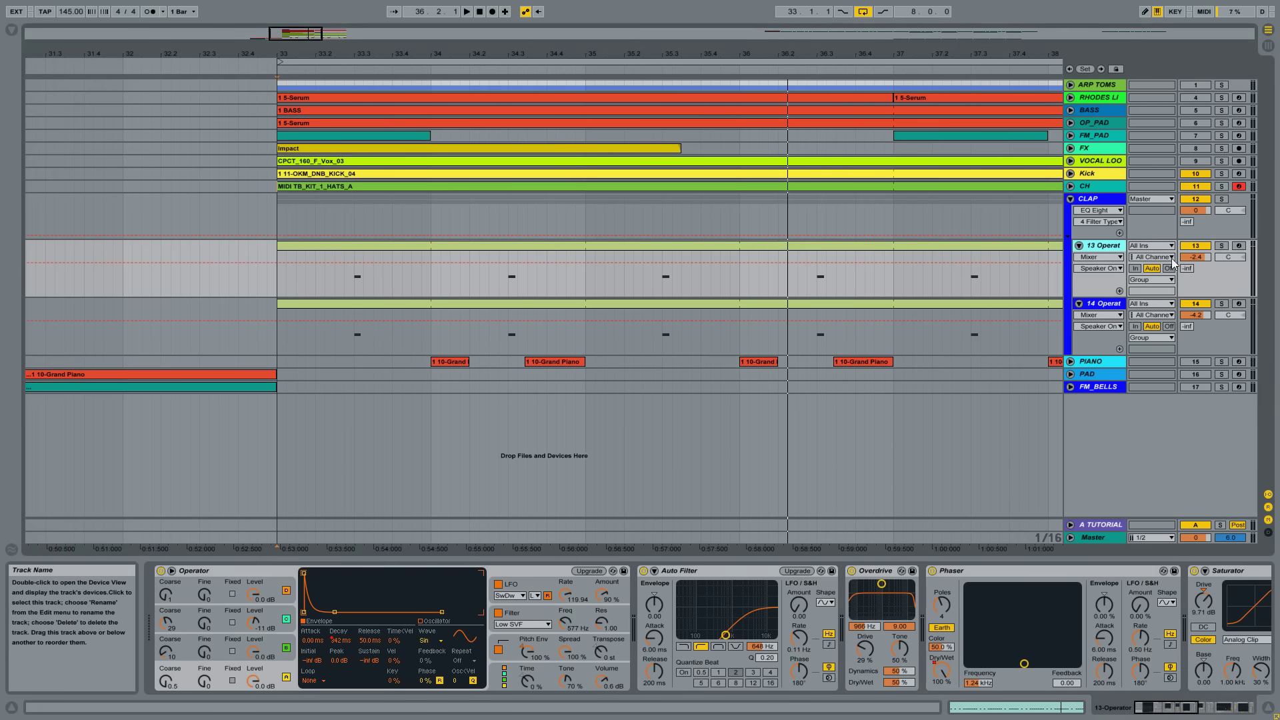
Solo the CLAP group and play it from the first clap
left_click(1222, 199)
key("space")
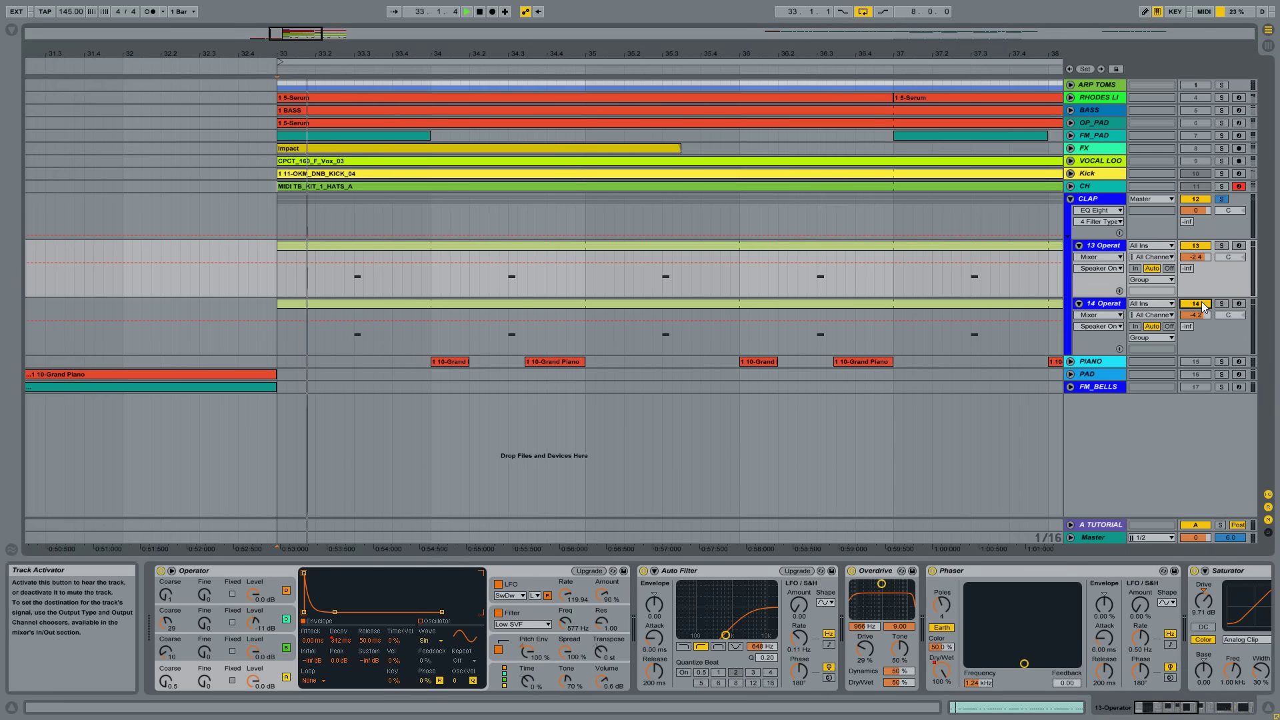
left_click(354, 283)
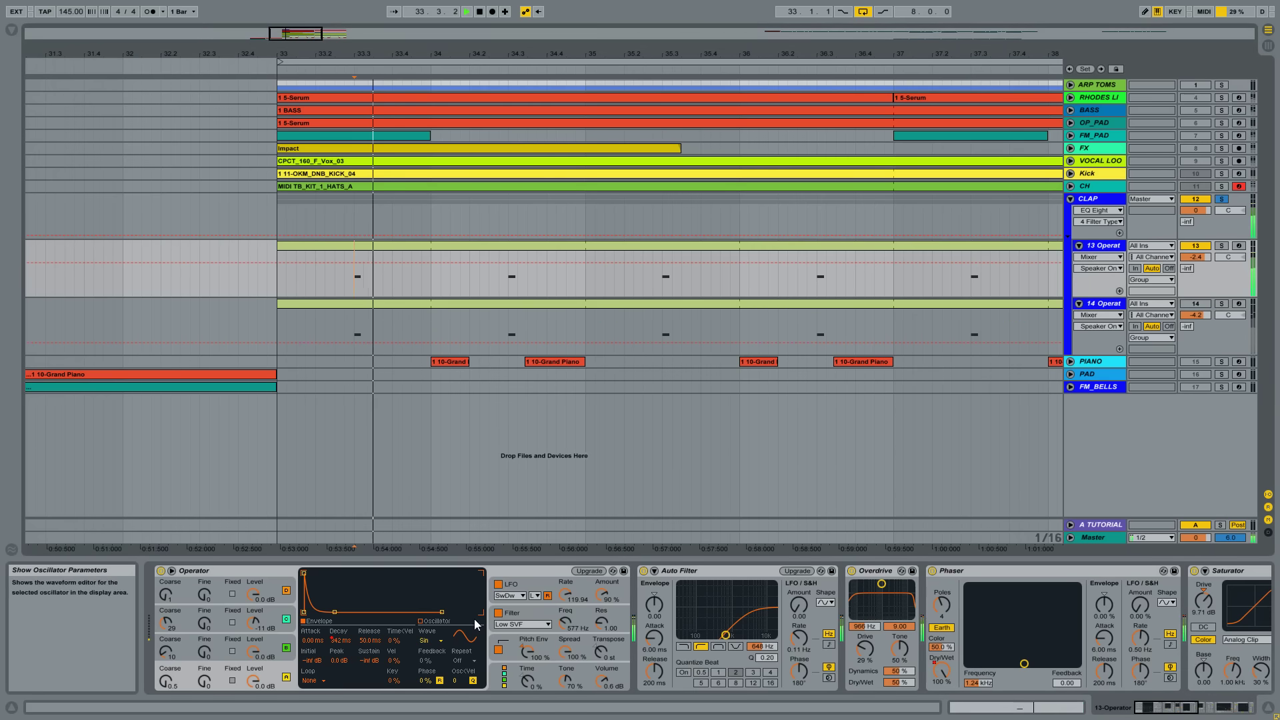
Inspect 13-Operator's algorithm and global settings, oscillator A's envelope, and oscillator B's envelope and wave choices
left_click(547, 677)
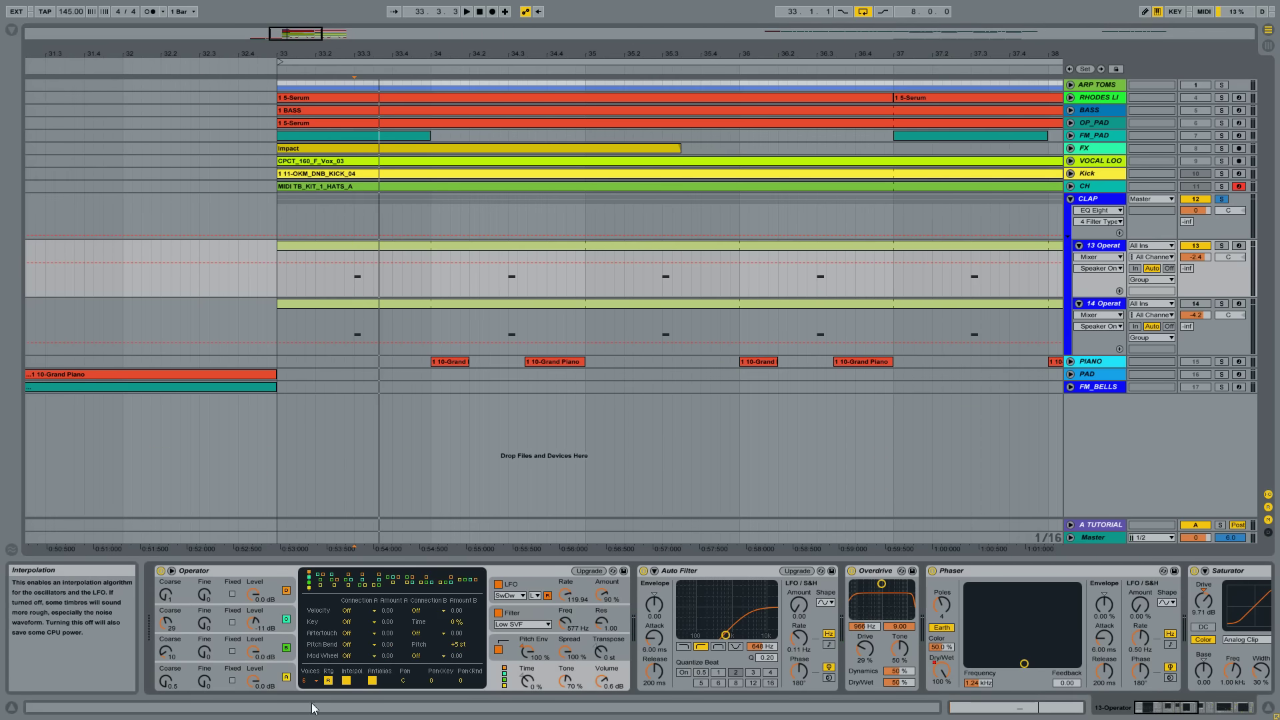
left_click(272, 677)
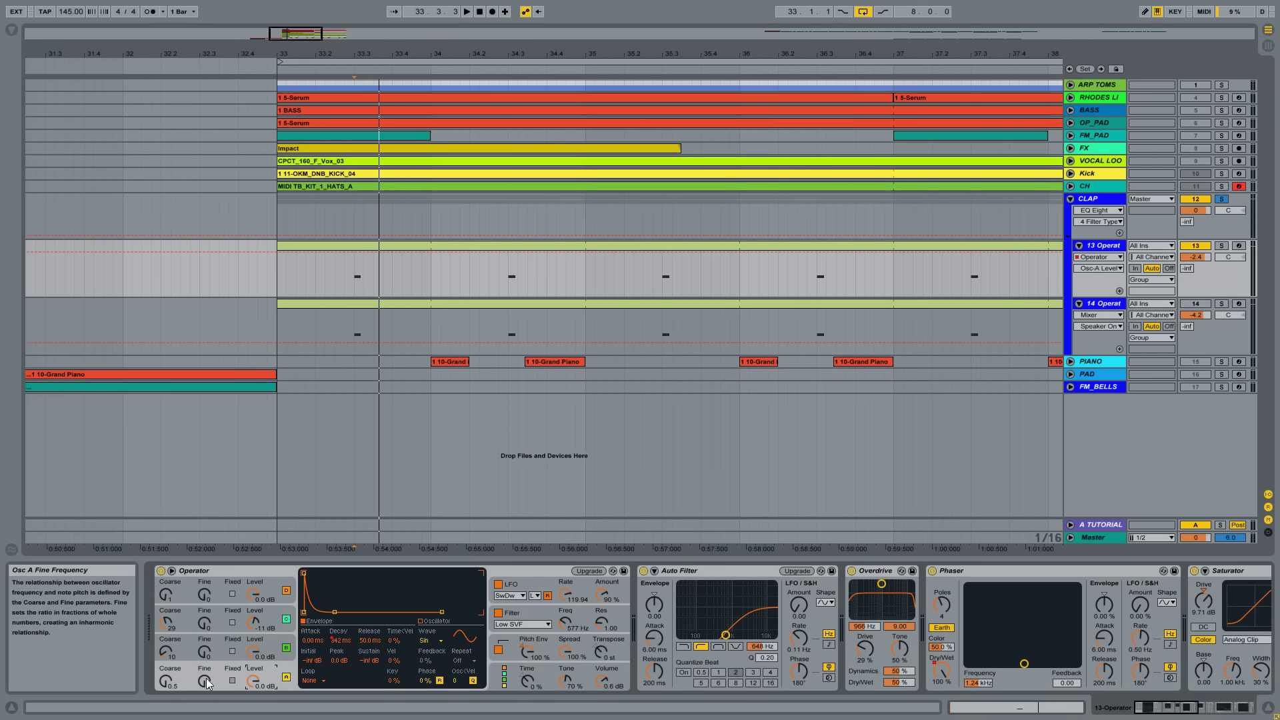
left_click(269, 646)
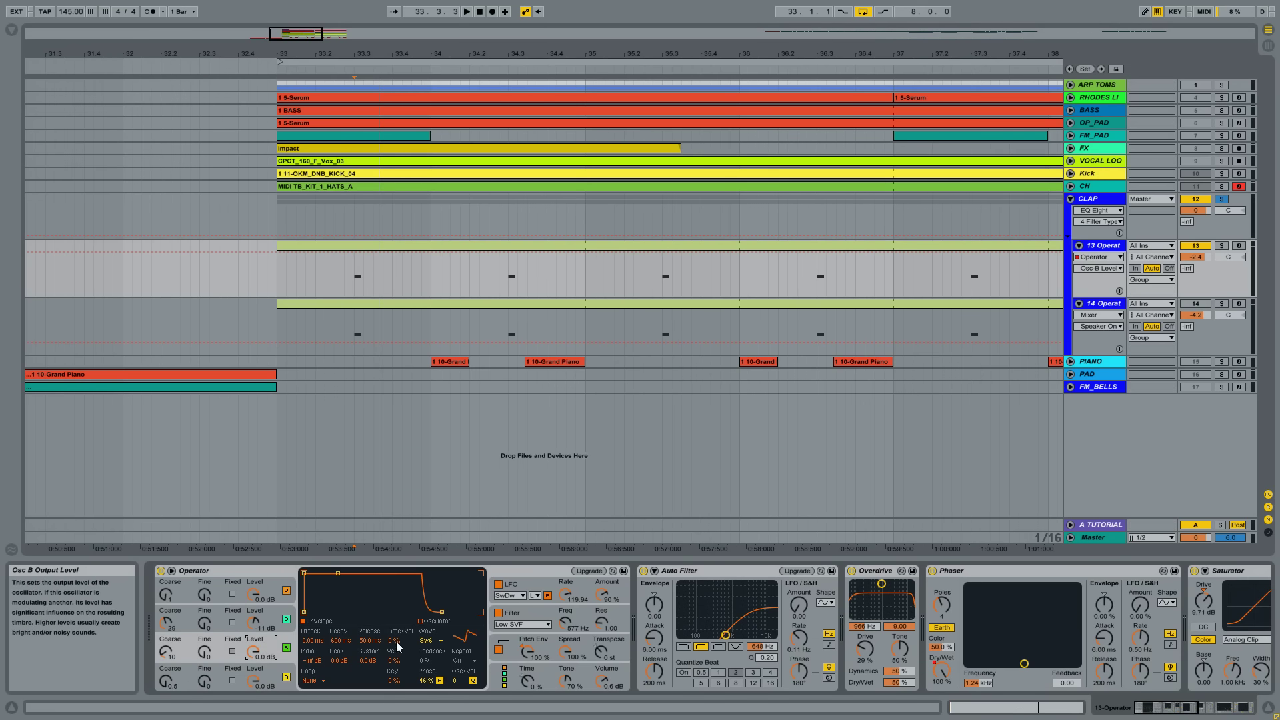
left_click(427, 640)
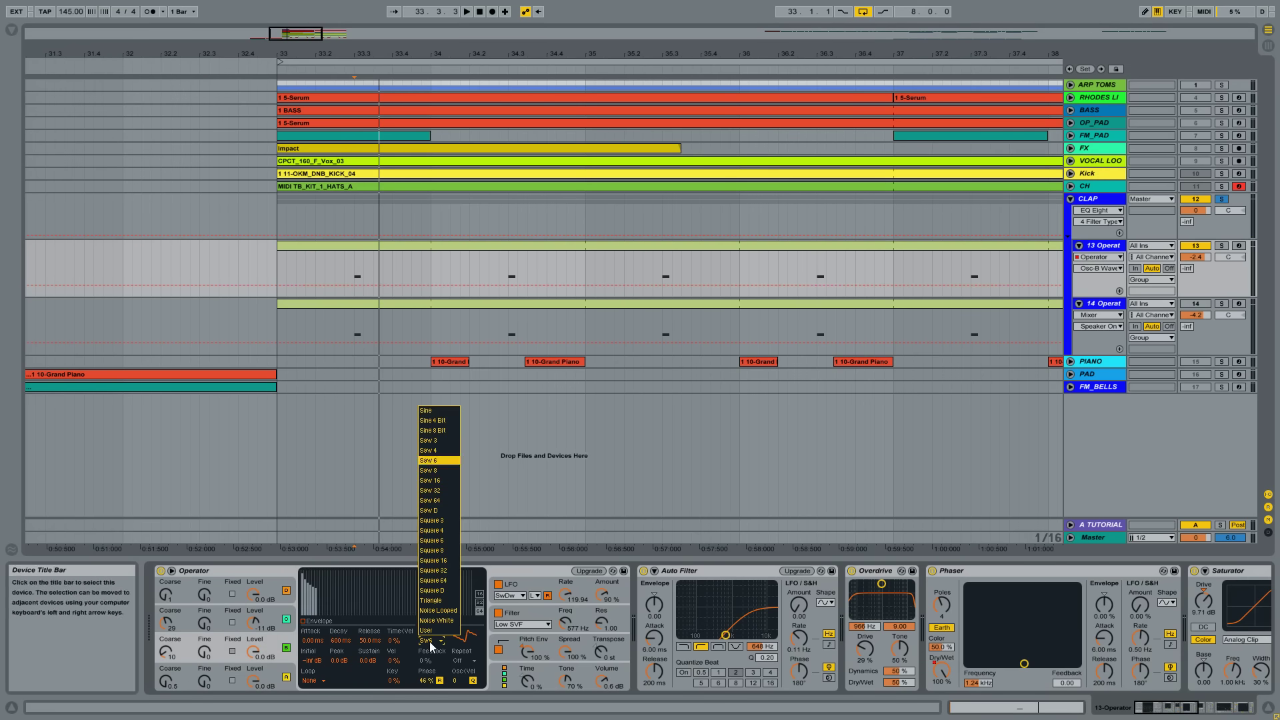
left_click(276, 553)
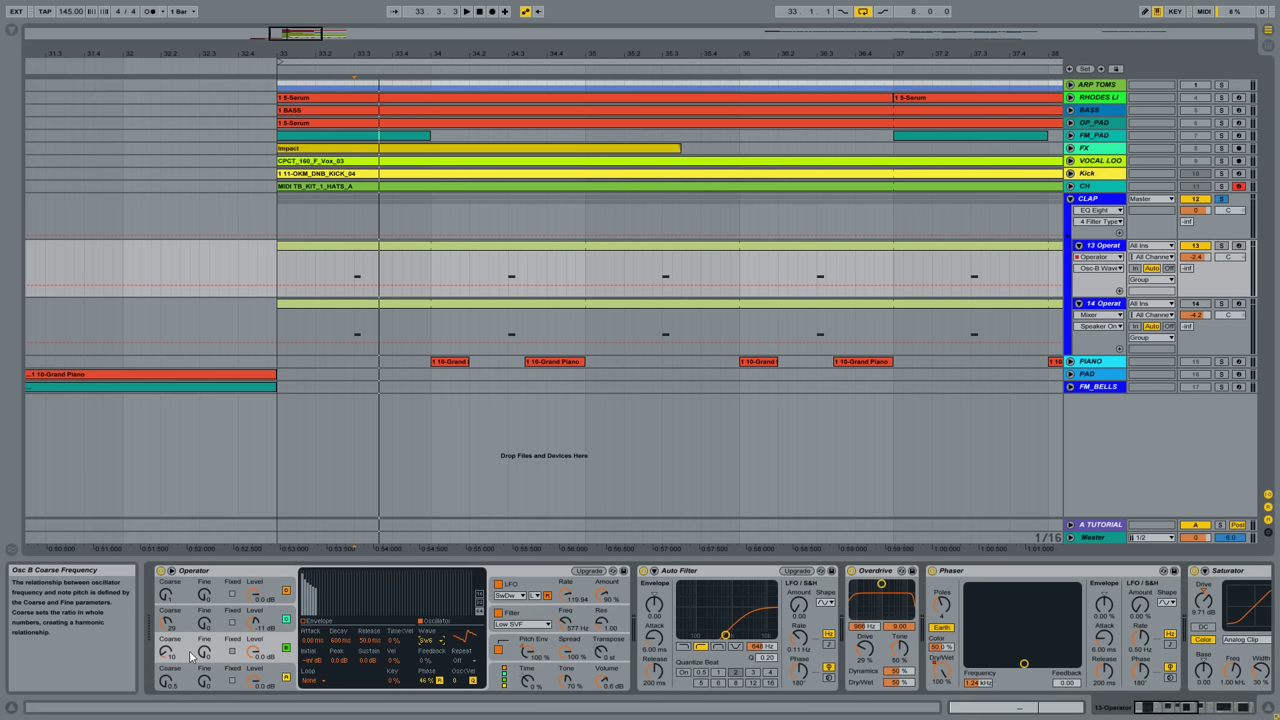
Inspect oscillator C's wave choices and coarse tuning in 13-Operator, and oscillator D's wave
left_click(272, 609)
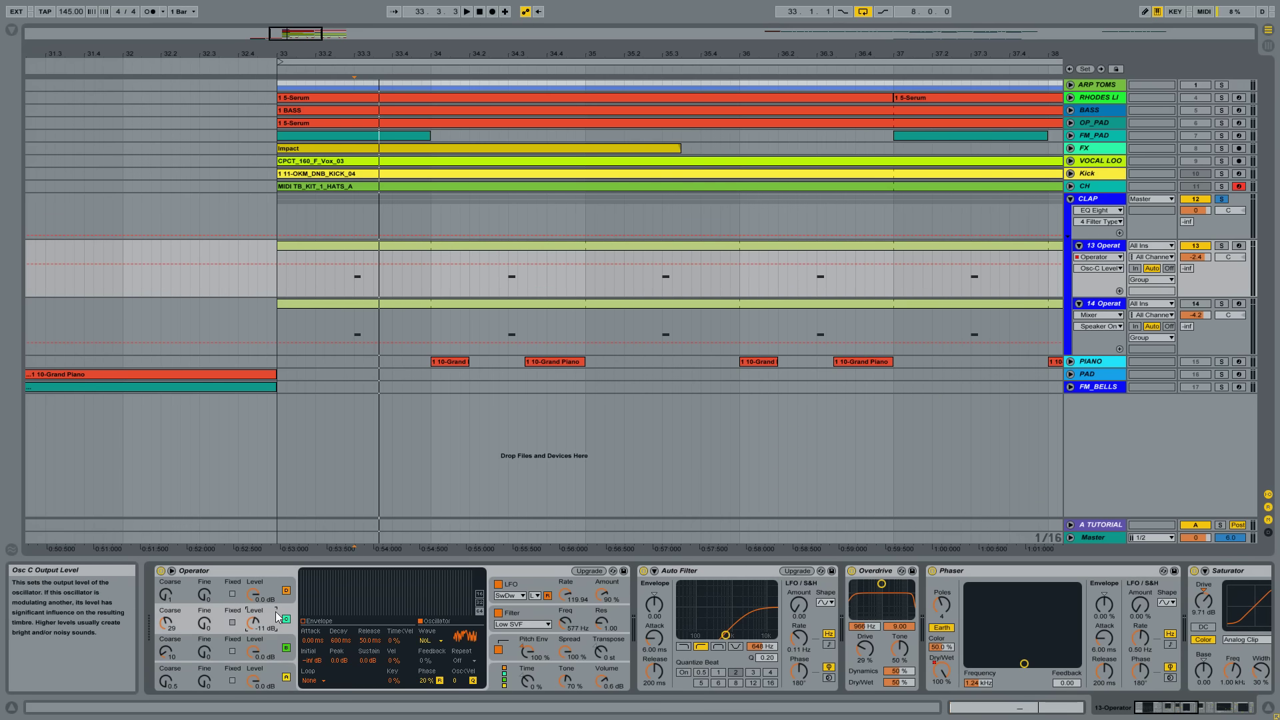
left_click(430, 641)
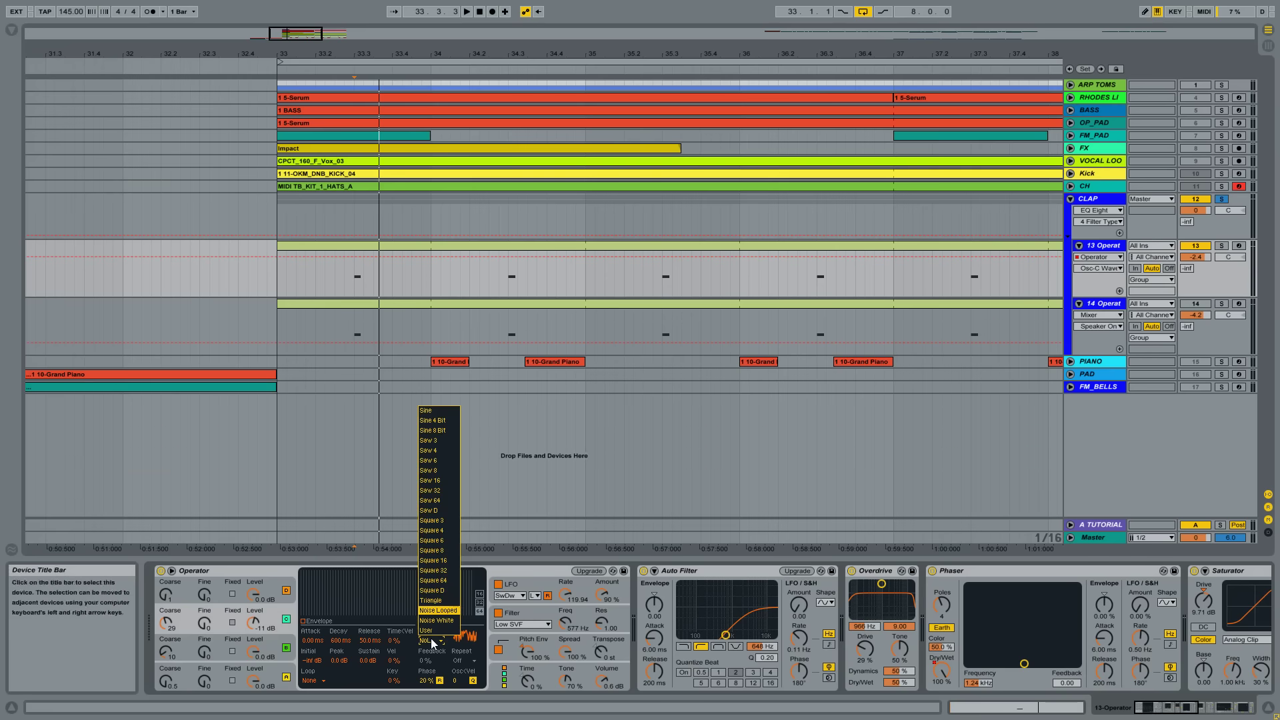
left_click(272, 571)
left_click(168, 631)
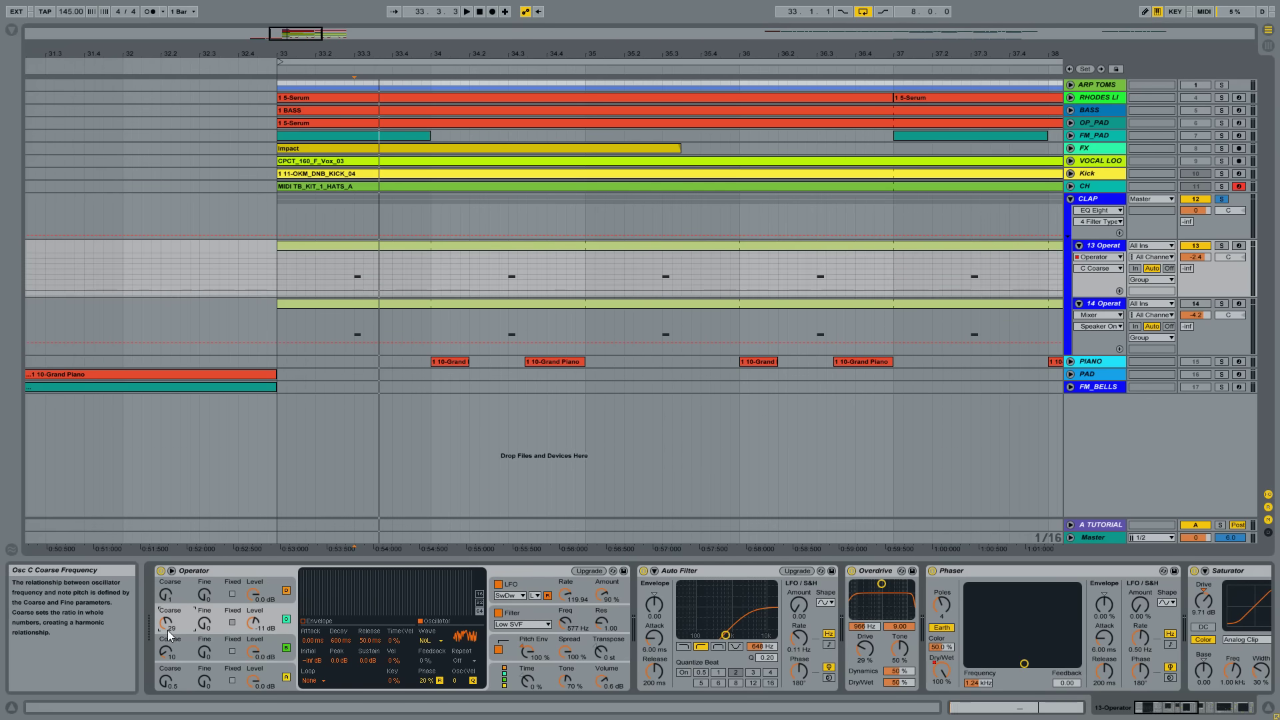
left_click(274, 596)
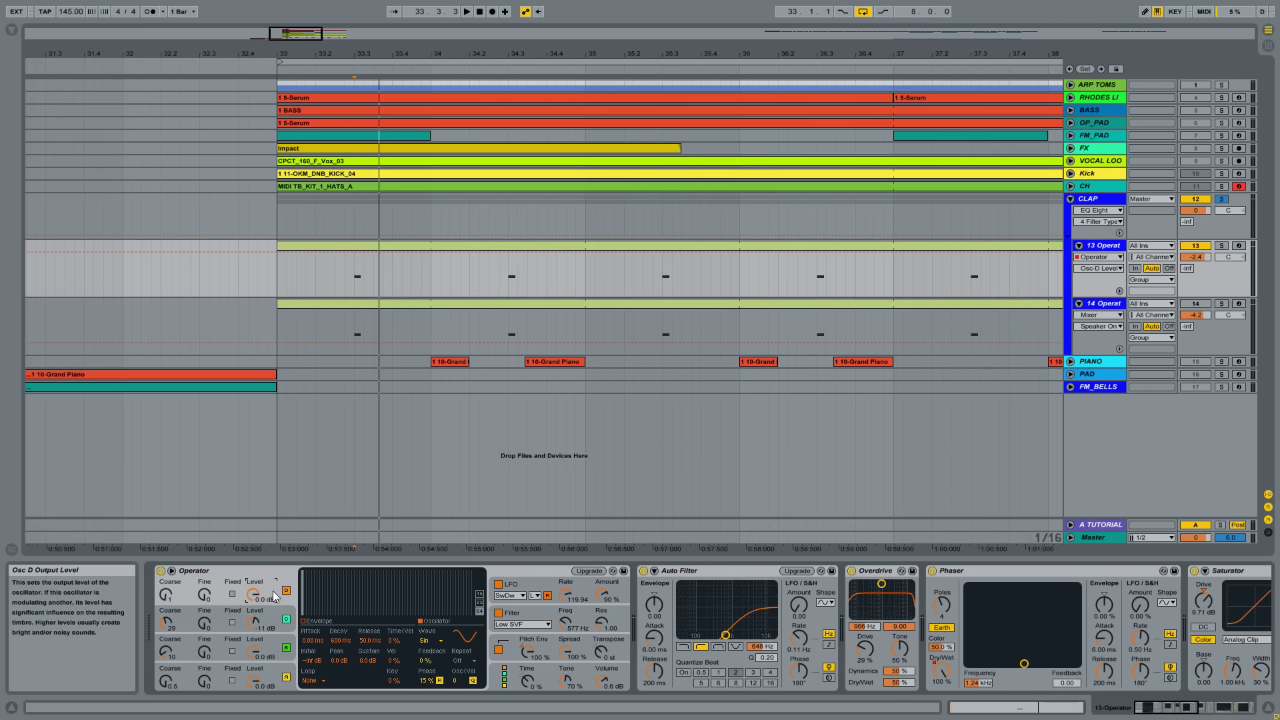
left_click(427, 641)
left_click(420, 642)
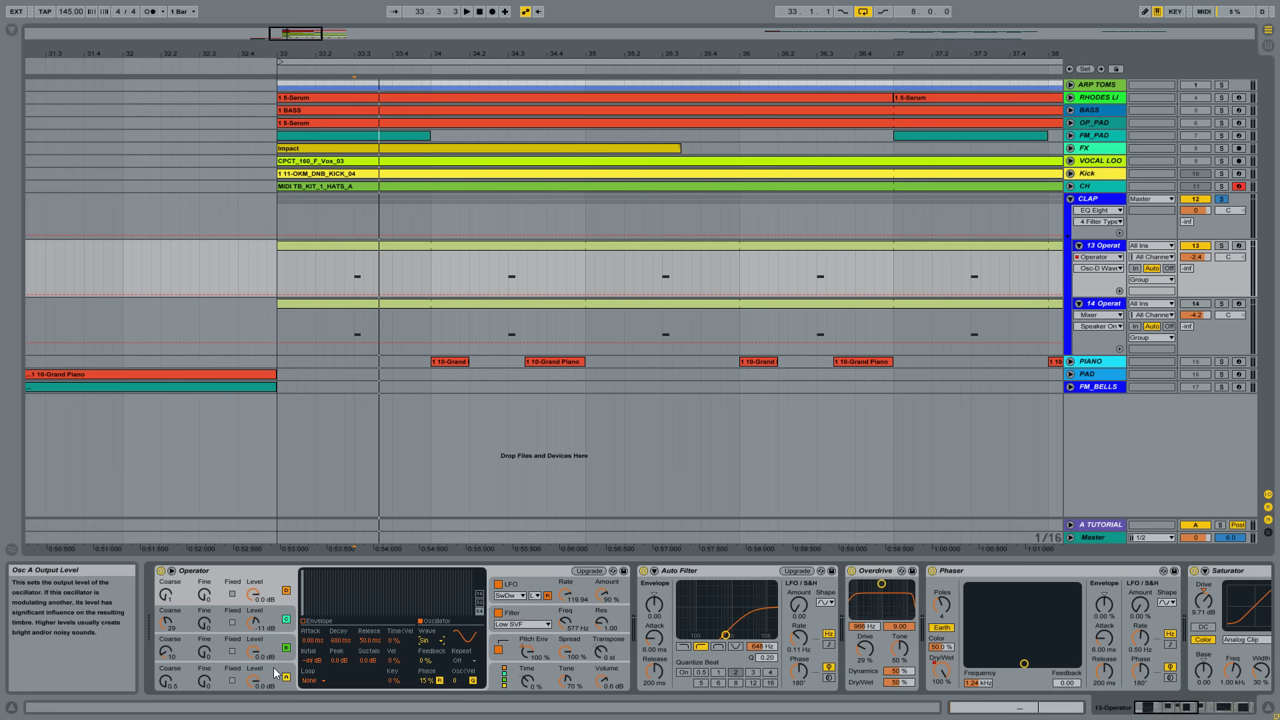
Review oscillators B and D again in 13-Operator and show its filter envelope
left_click(254, 651)
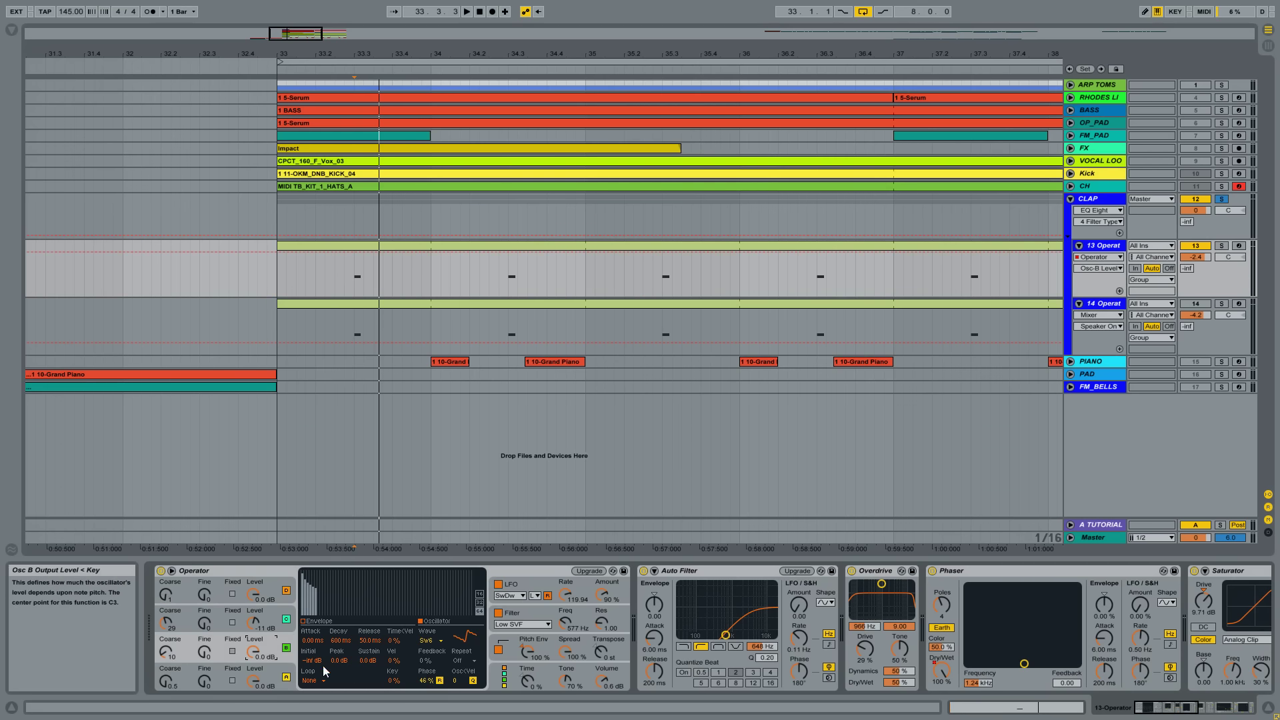
left_click(269, 592)
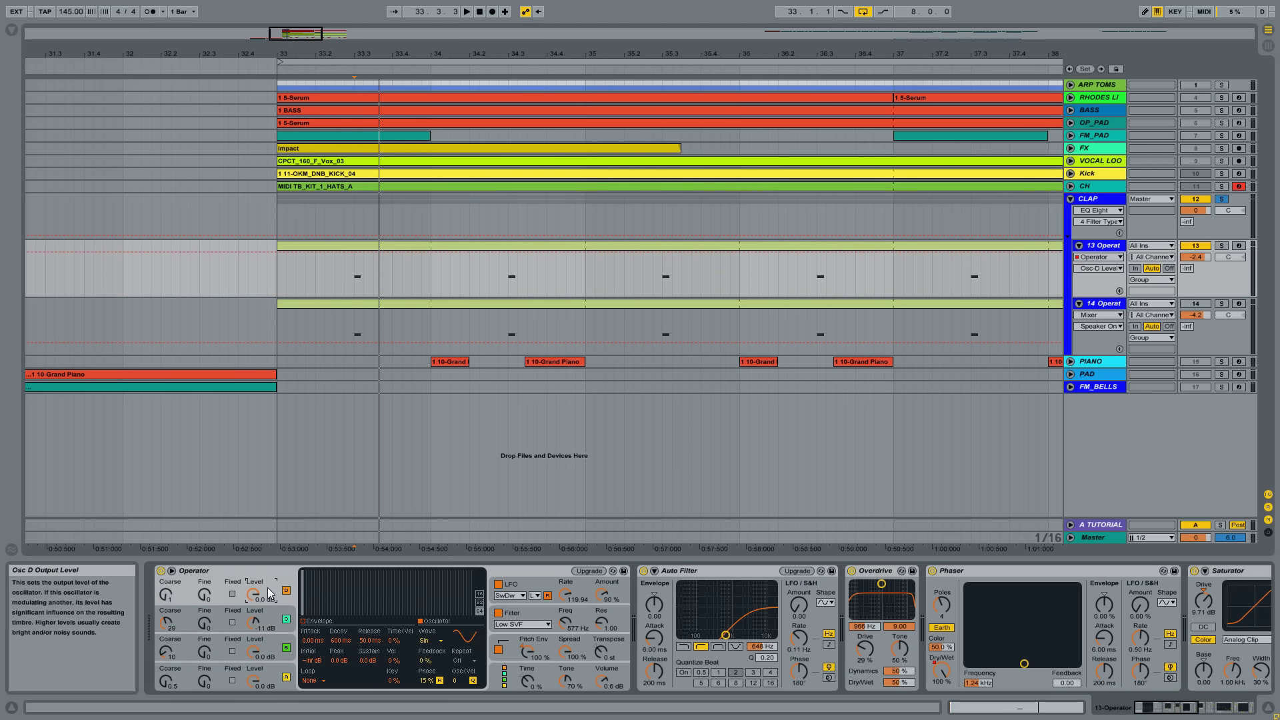
left_click(528, 617)
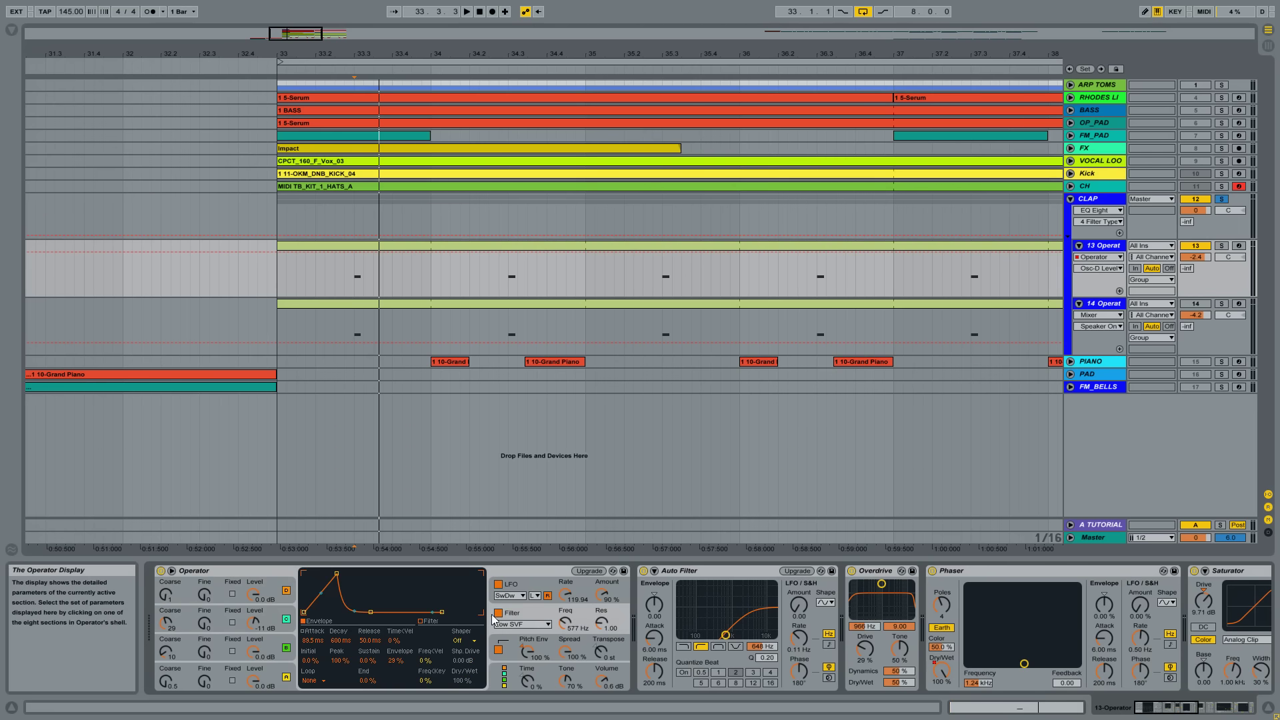
Show 13-Operator's LFO settings, and insert an audio track placed outside the CLAP group, below FM_BELLS
left_click(534, 587)
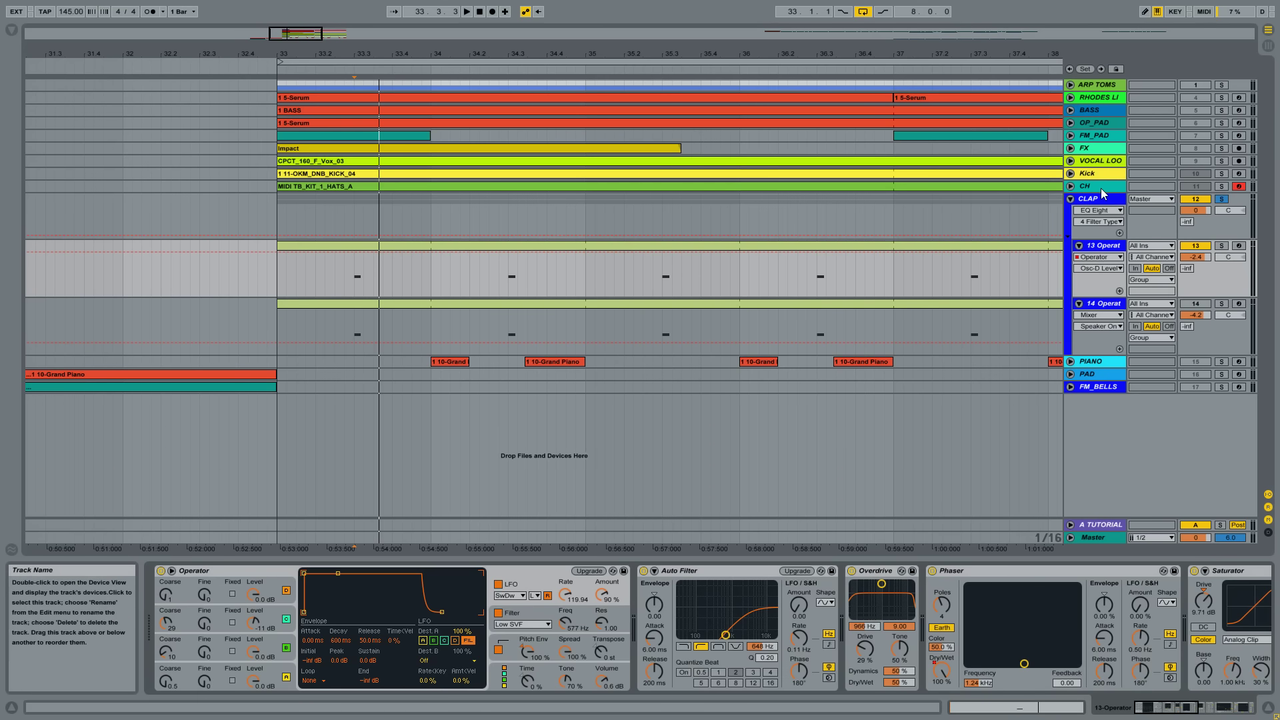
key("ctrl+t")
left_click(1100, 374)
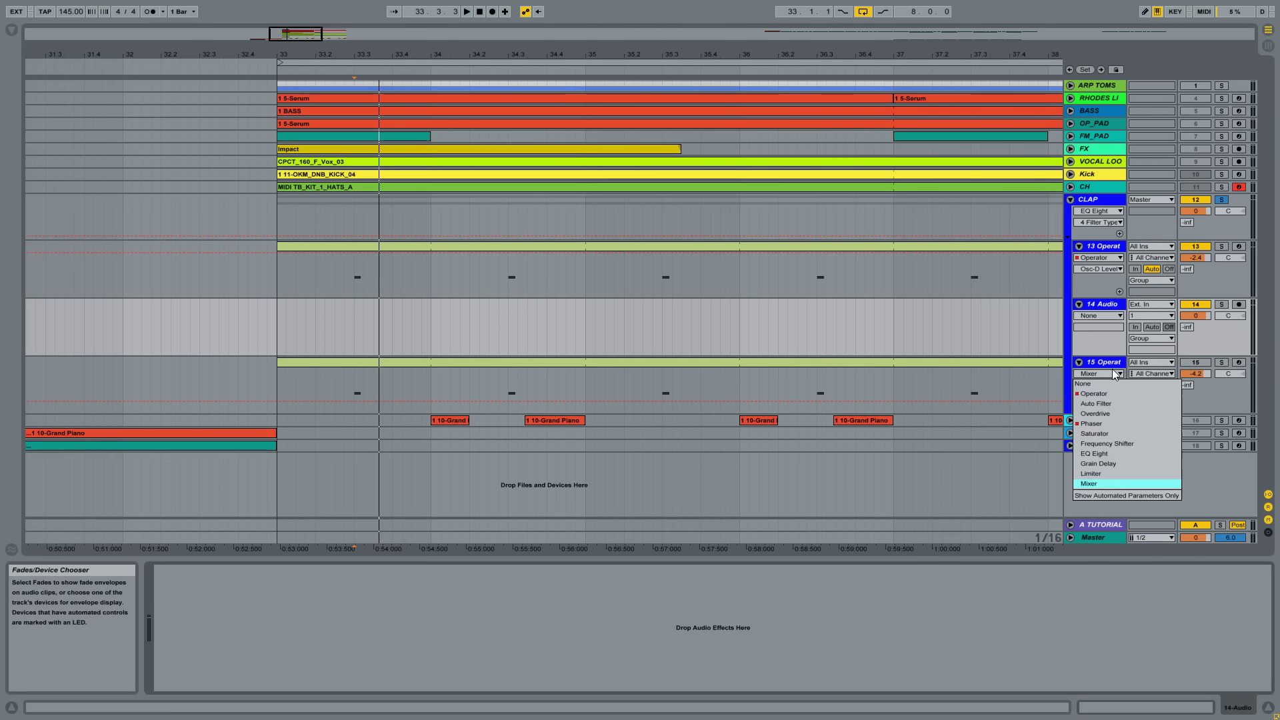
left_click(1093, 245)
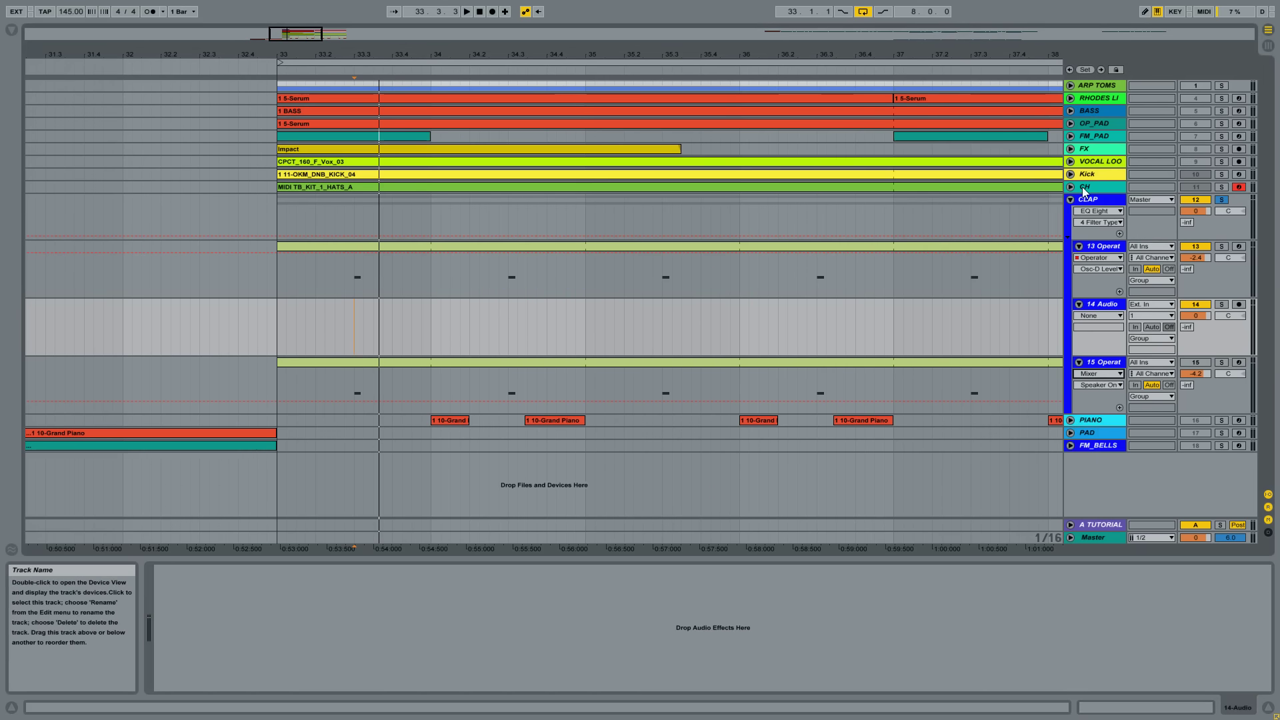
left_click(1091, 200)
left_click(1100, 307)
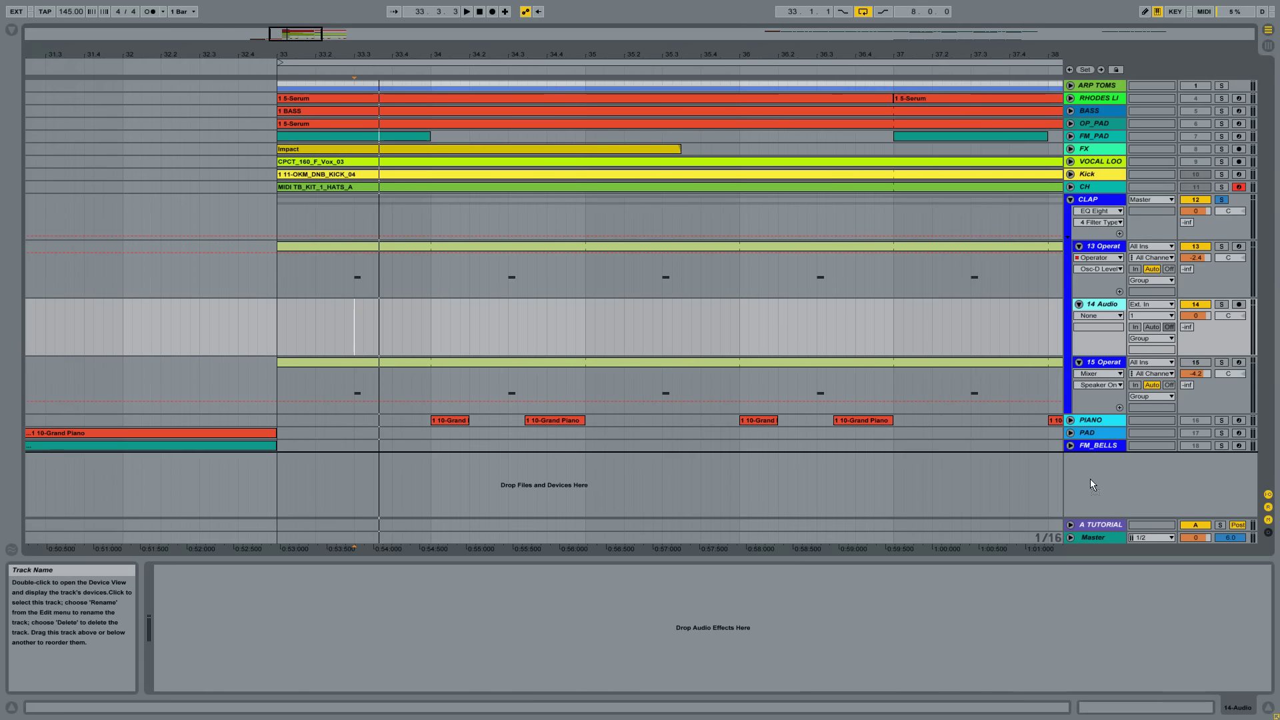
left_click_drag(1134, 450, 1134, 451)
Record the soloed clap onto the new audio track through Resampling, and solo and disarm that track
left_click(1152, 400)
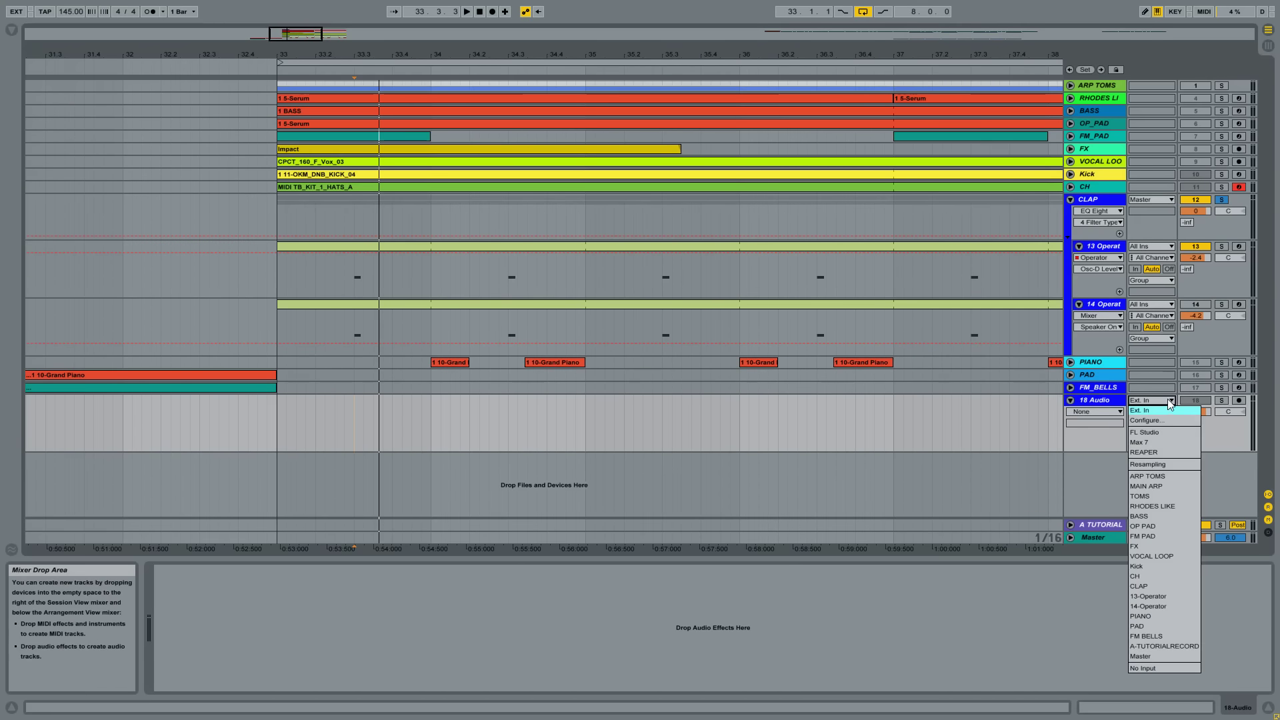
left_click(1157, 465)
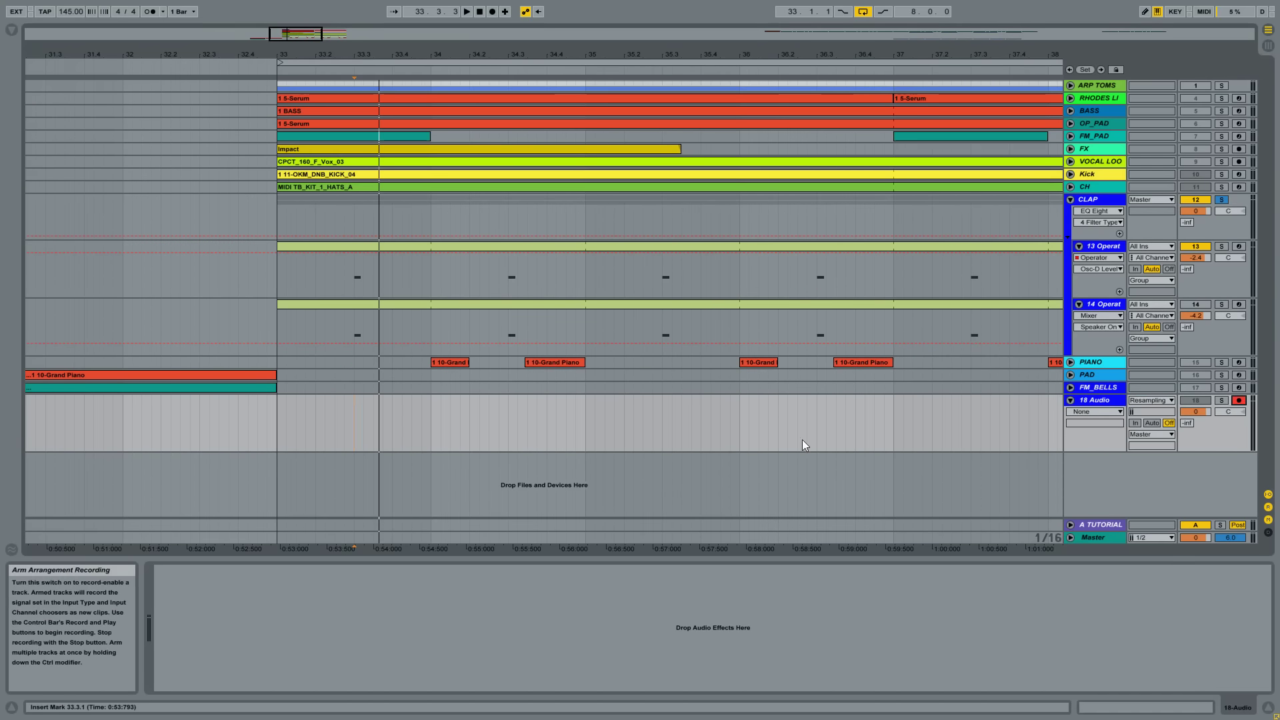
left_click(493, 12)
key("space")
left_click_drag(368, 56, 332, 404)
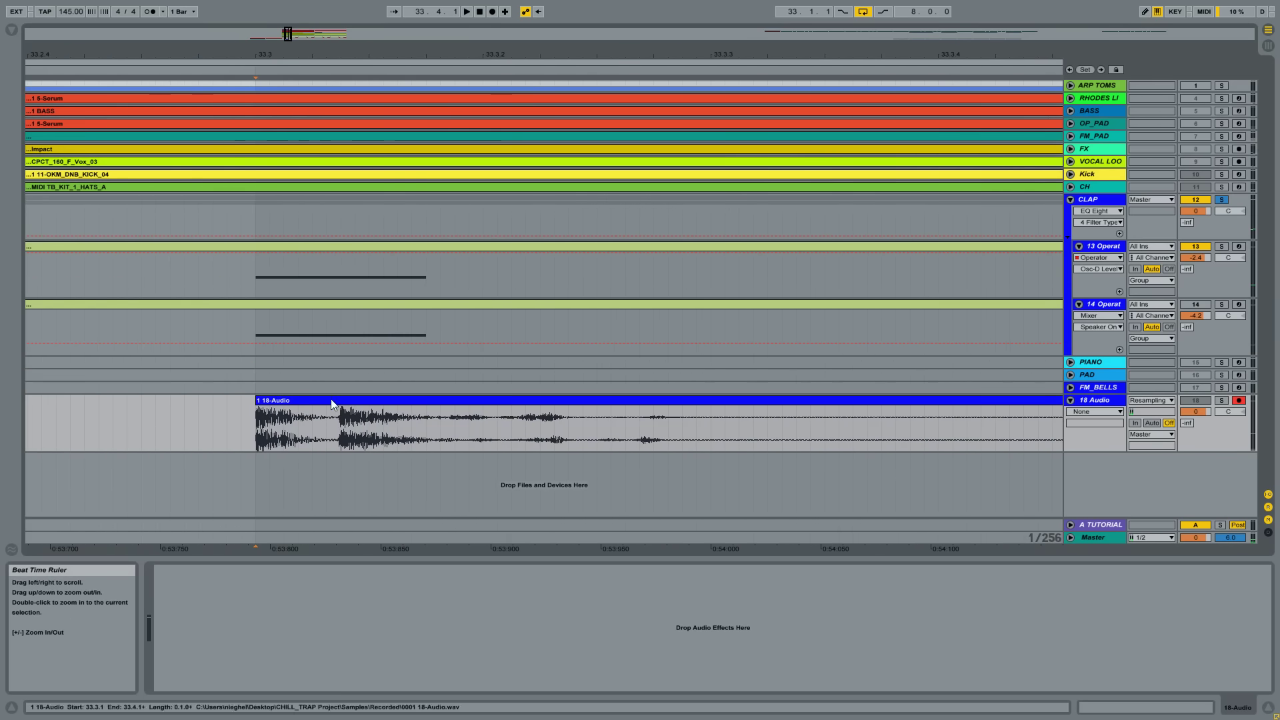
left_click(1222, 400)
left_click(1239, 400)
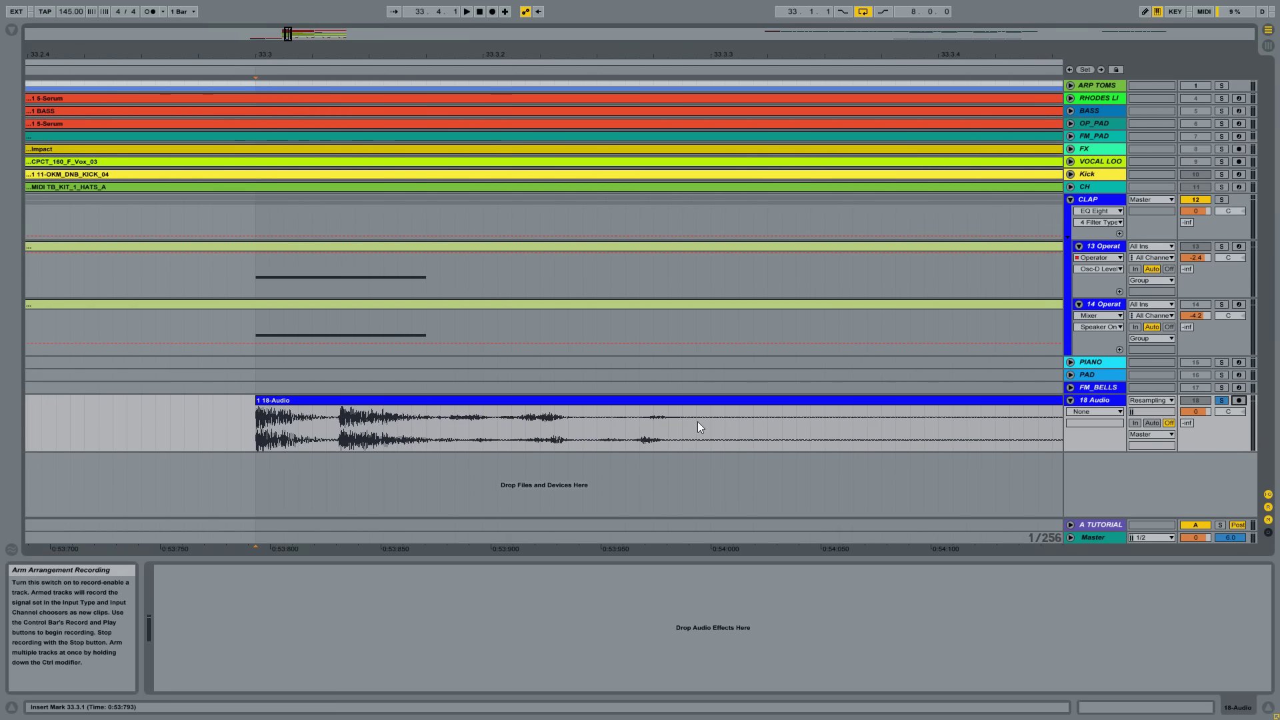
Play the recorded clap from its start and highlight its first burst and its quieter tail
left_click(341, 428)
left_click(251, 418)
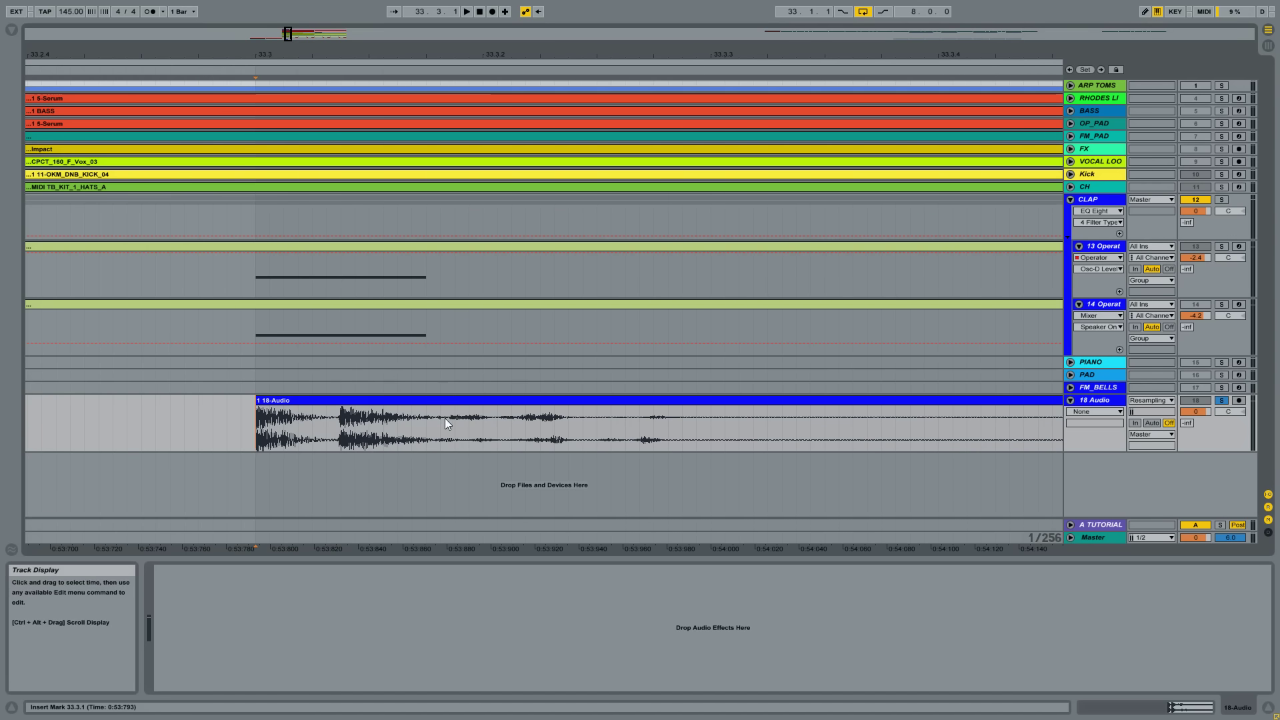
key("space")
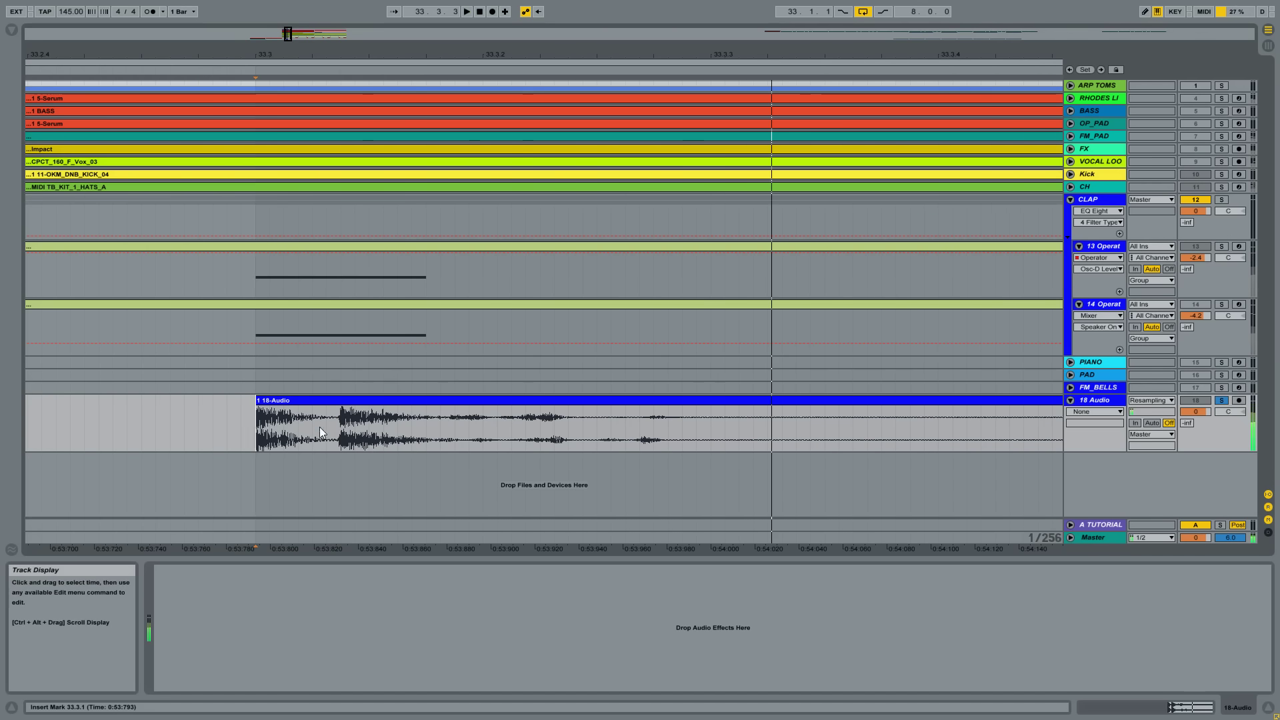
key("space")
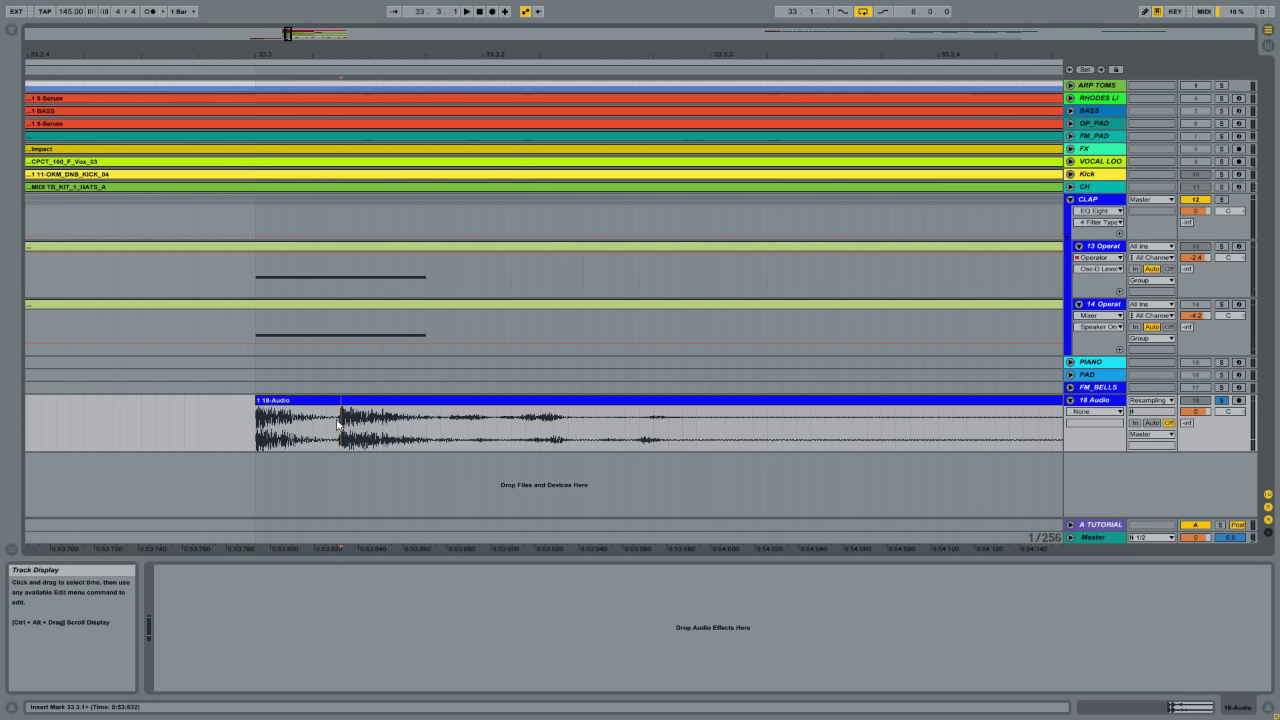
left_click_drag(342, 427, 261, 435)
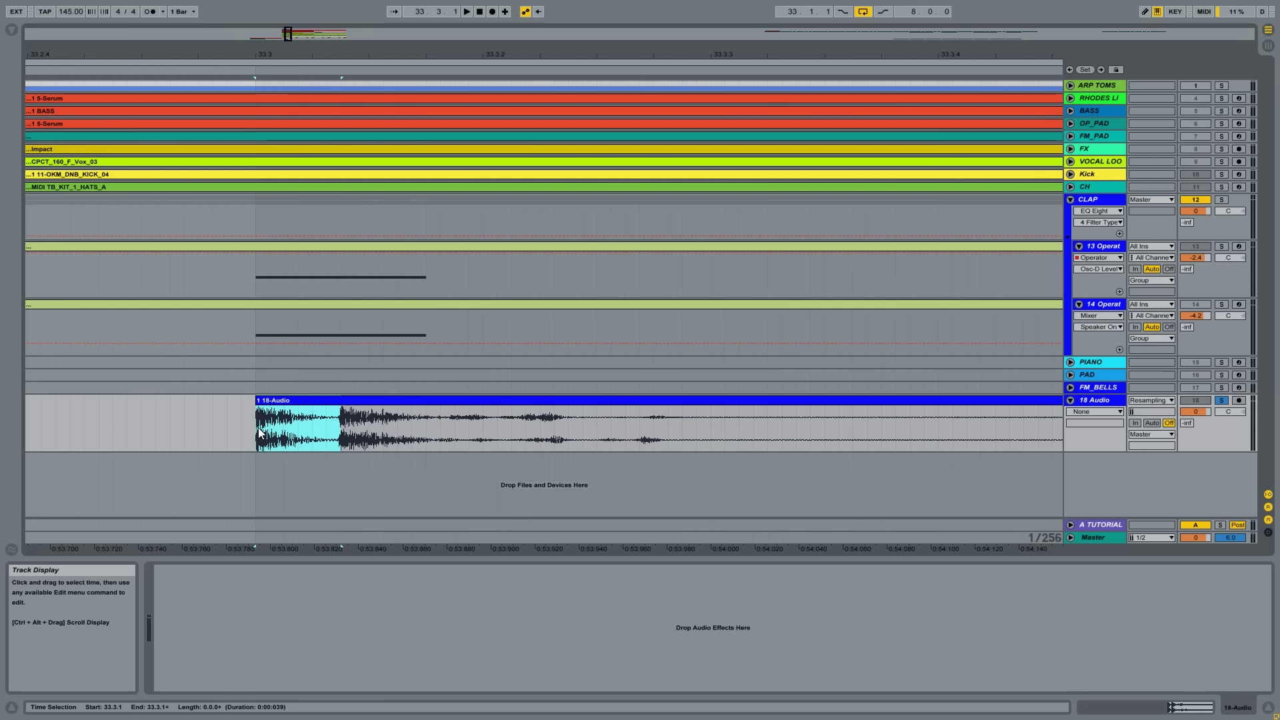
left_click_drag(440, 422, 755, 425)
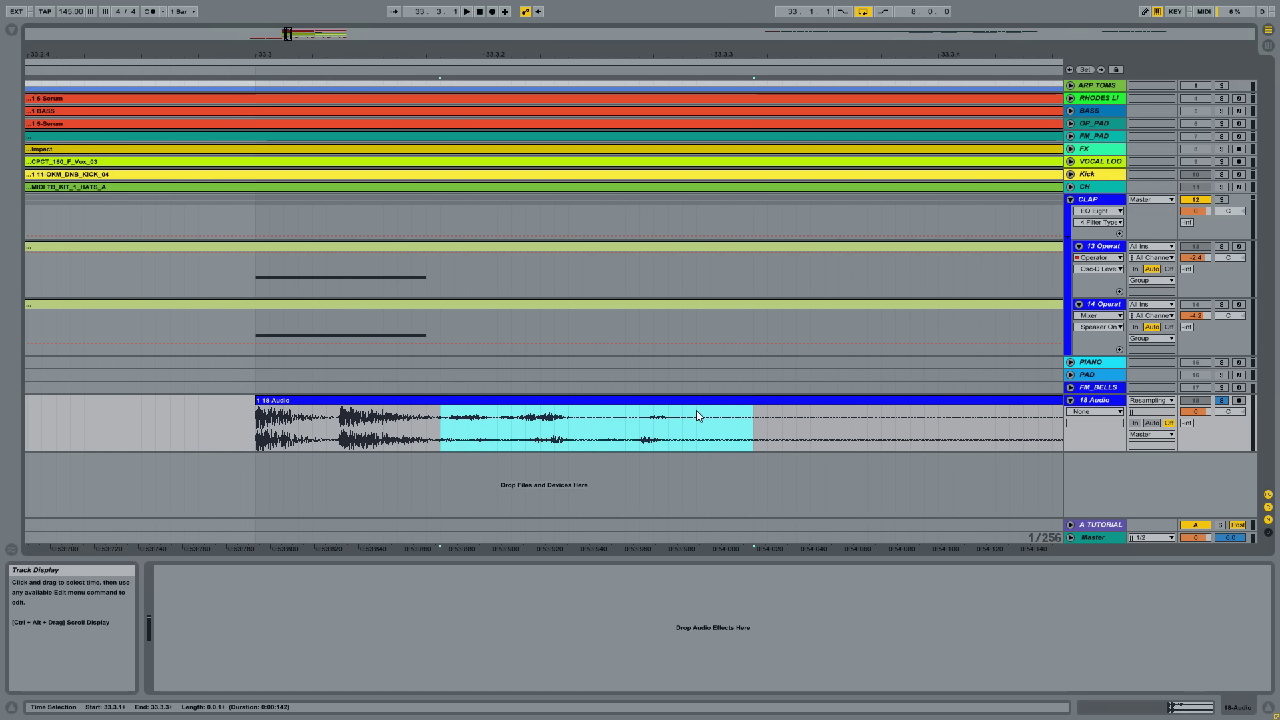
Review the CLAP group's devices and 13-Operator's LFO waveform, filter envelope and LFO destinations
left_click(1101, 200)
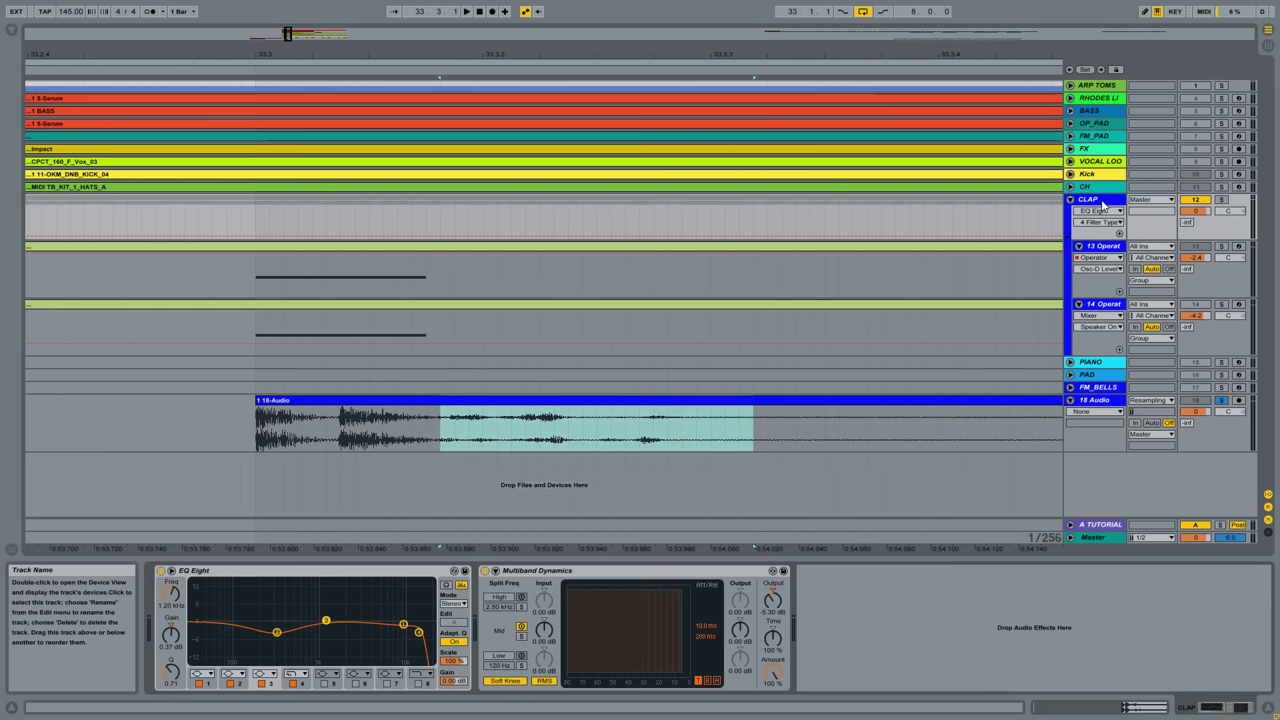
left_click(1098, 247)
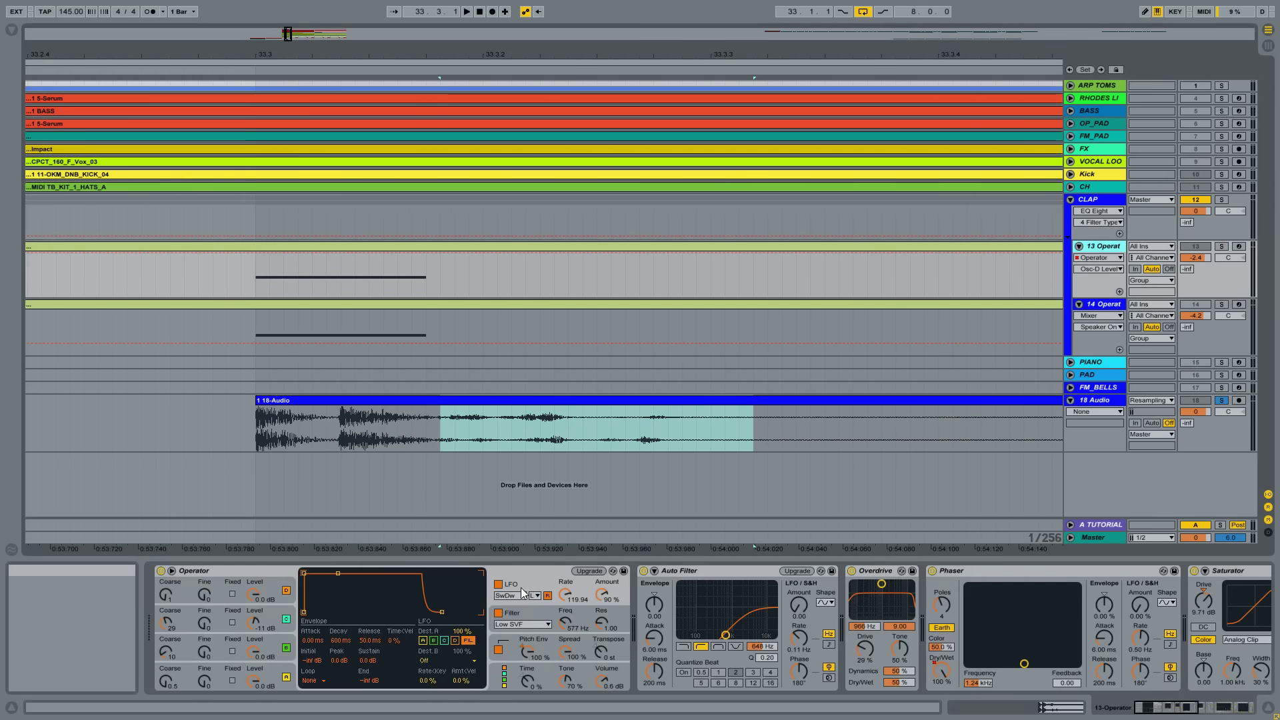
left_click(519, 571)
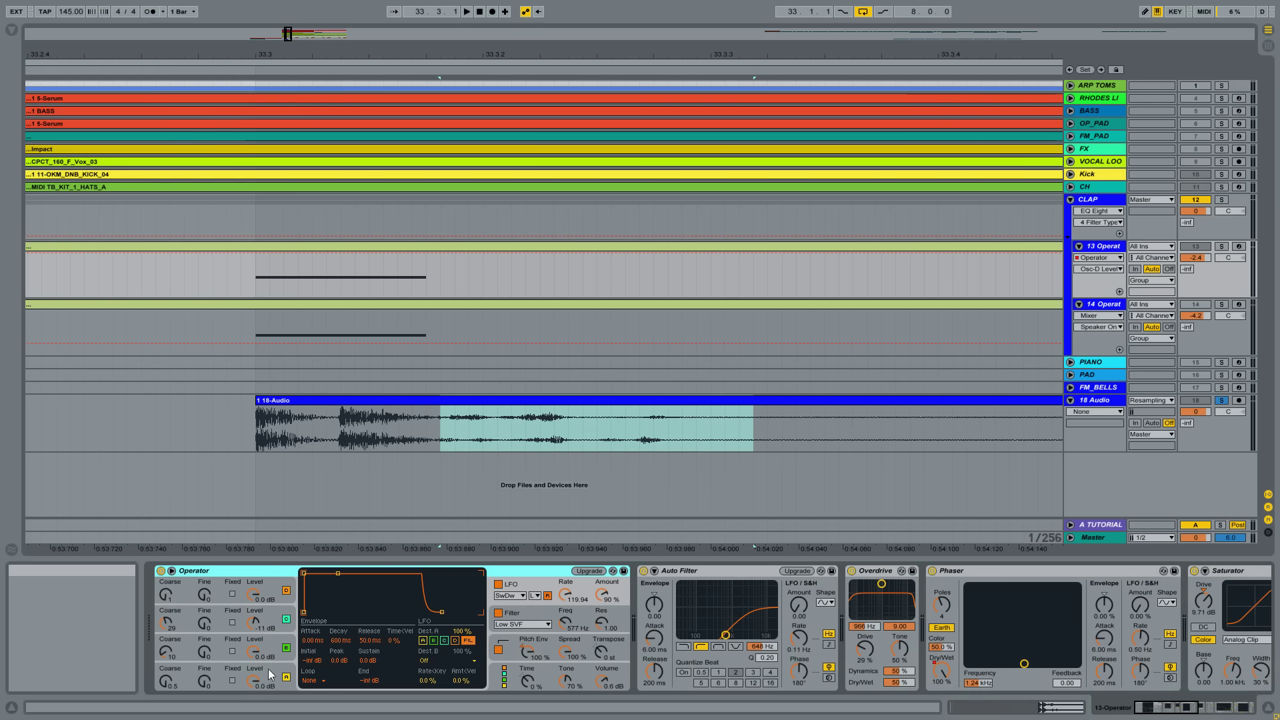
left_click(518, 596)
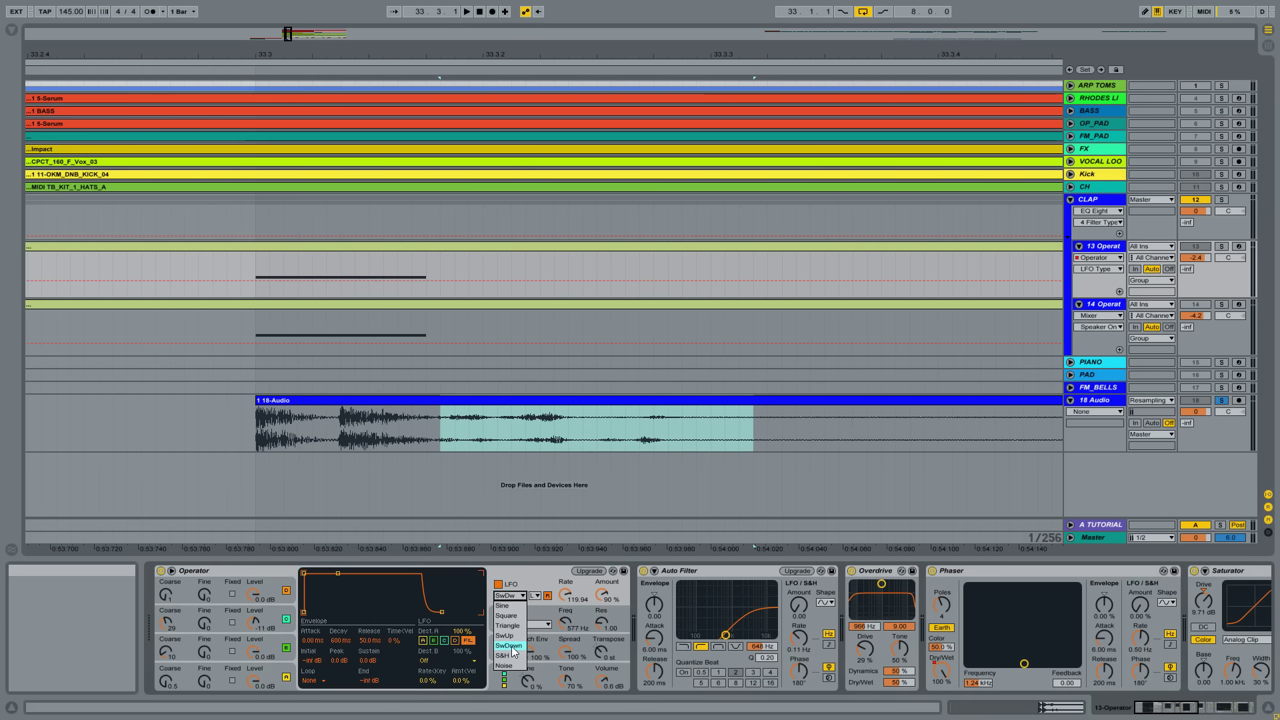
left_click(513, 648)
left_click(536, 615)
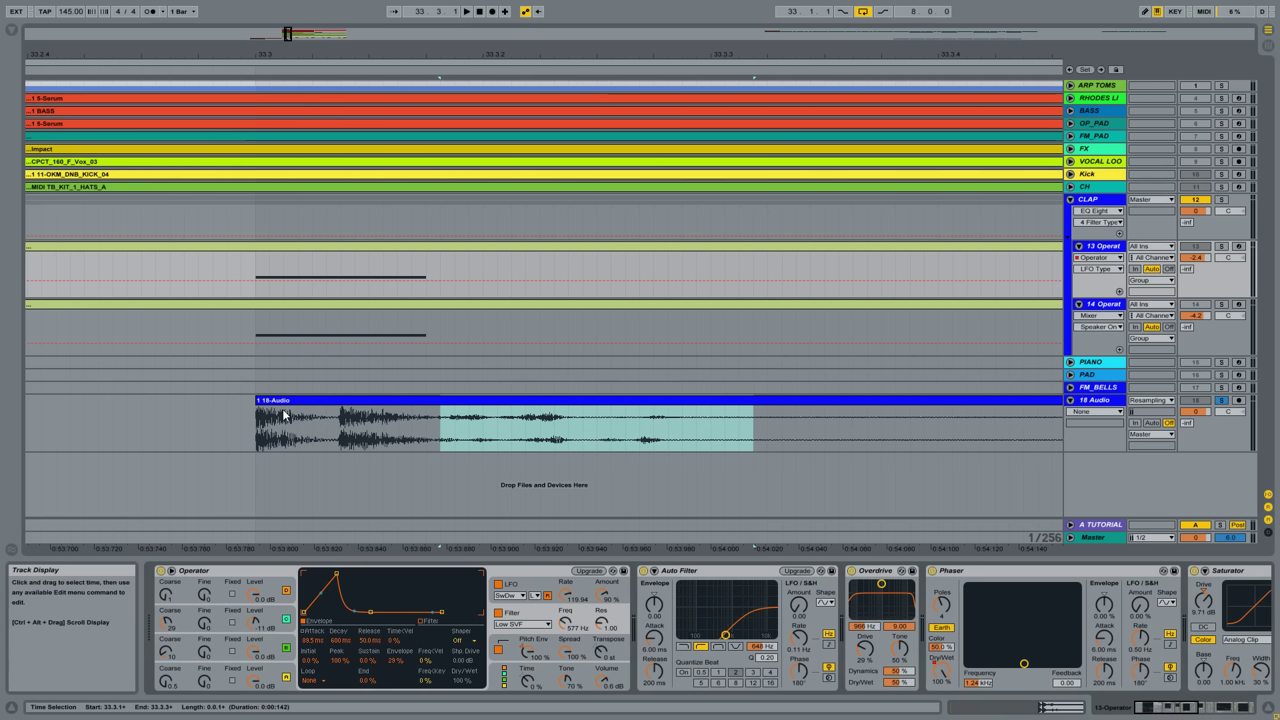
left_click(523, 581)
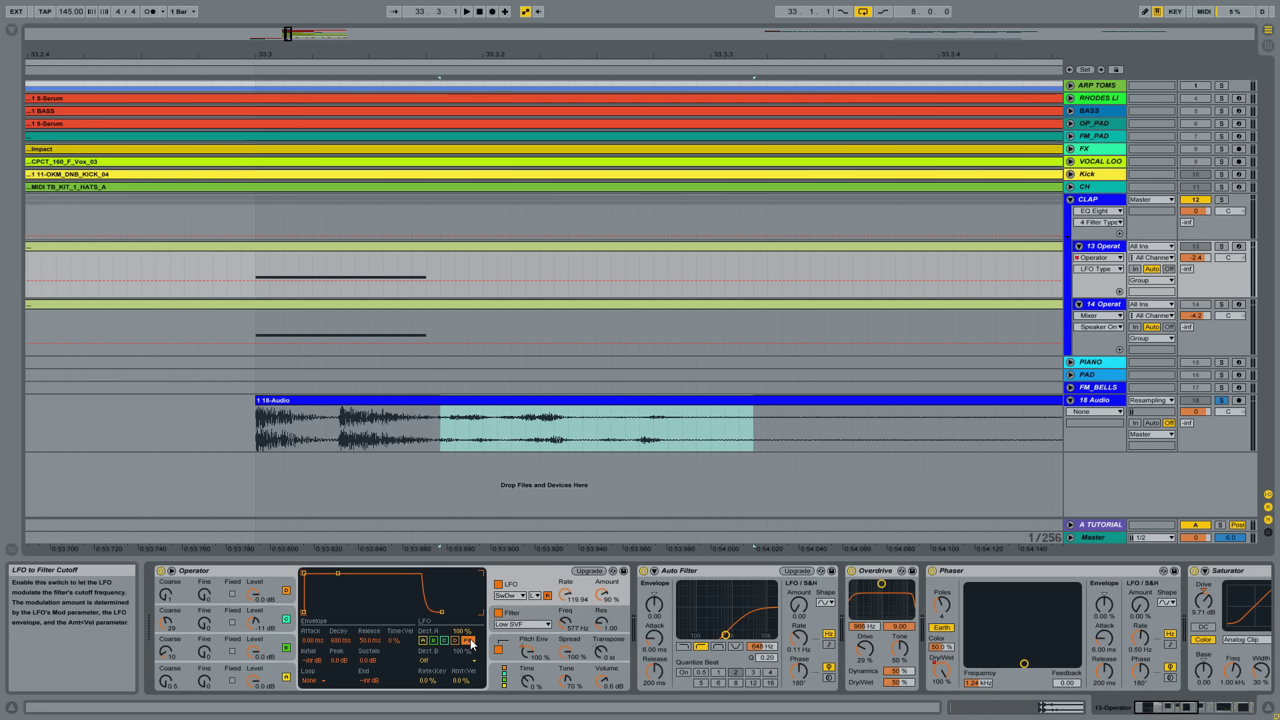
left_click(511, 577)
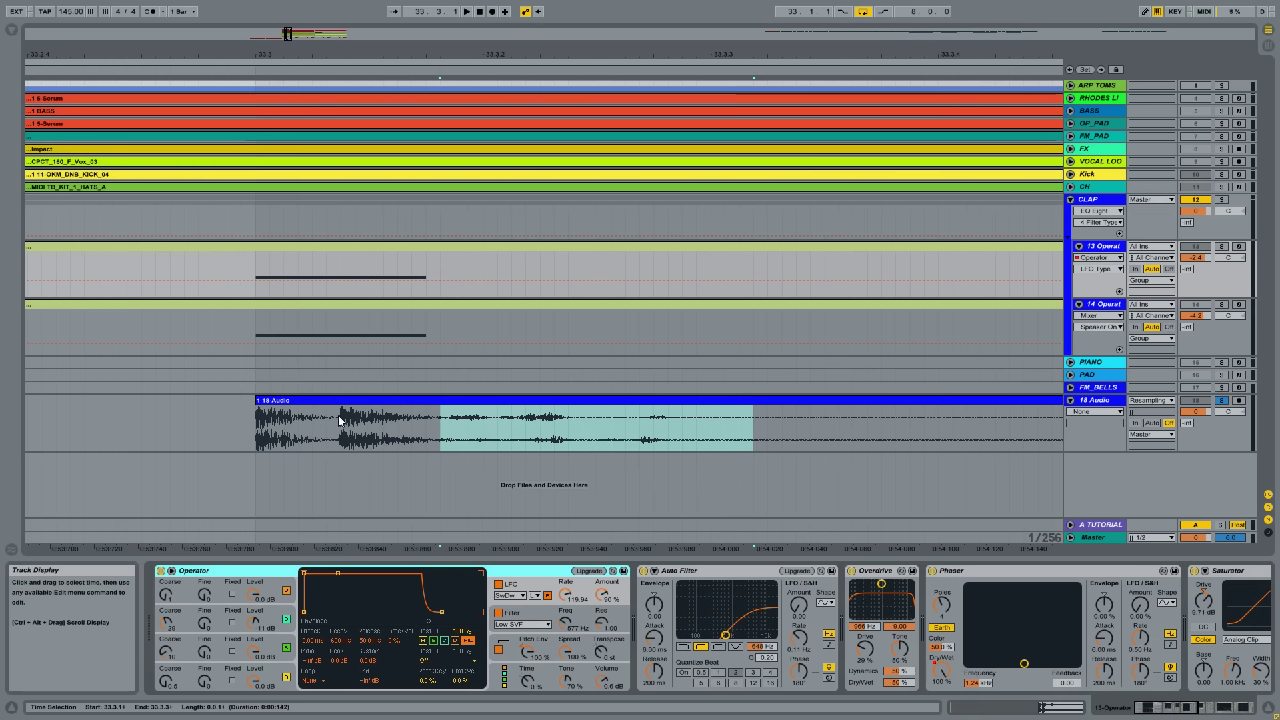
Play the recorded clap, and solo the CLAP group to play it from the first clap note
key("space")
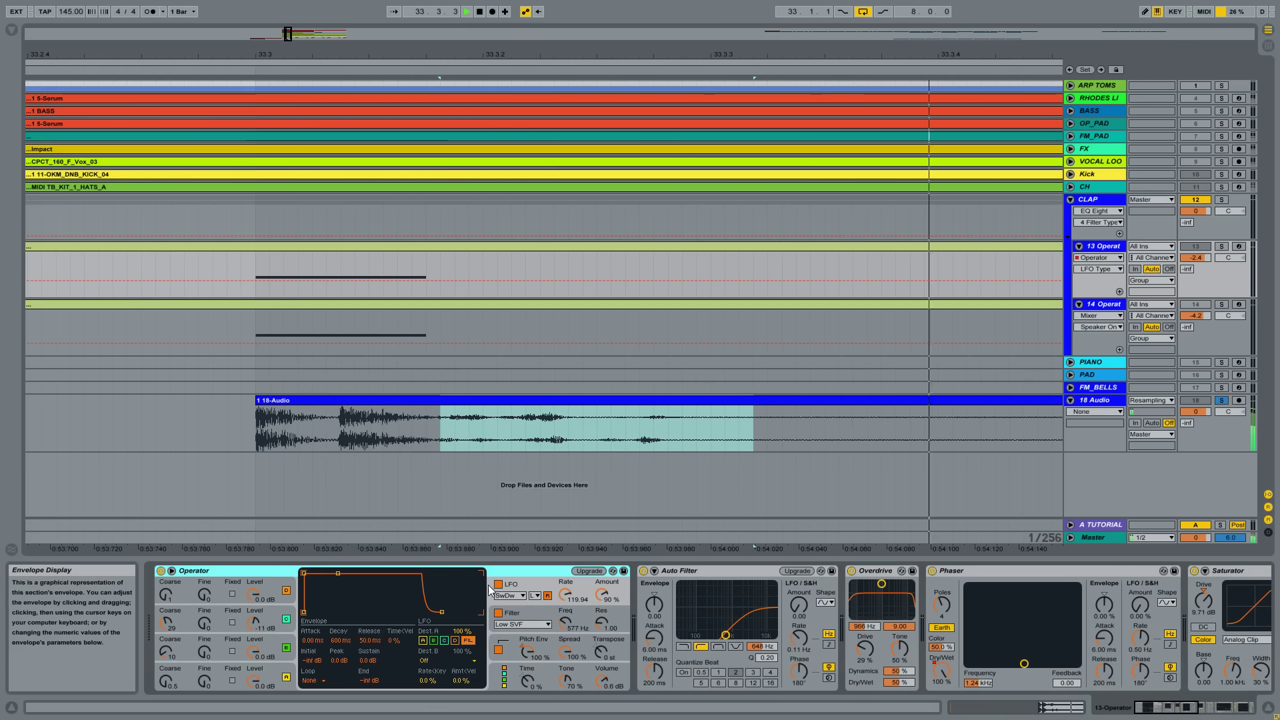
key("space")
left_click(1221, 200)
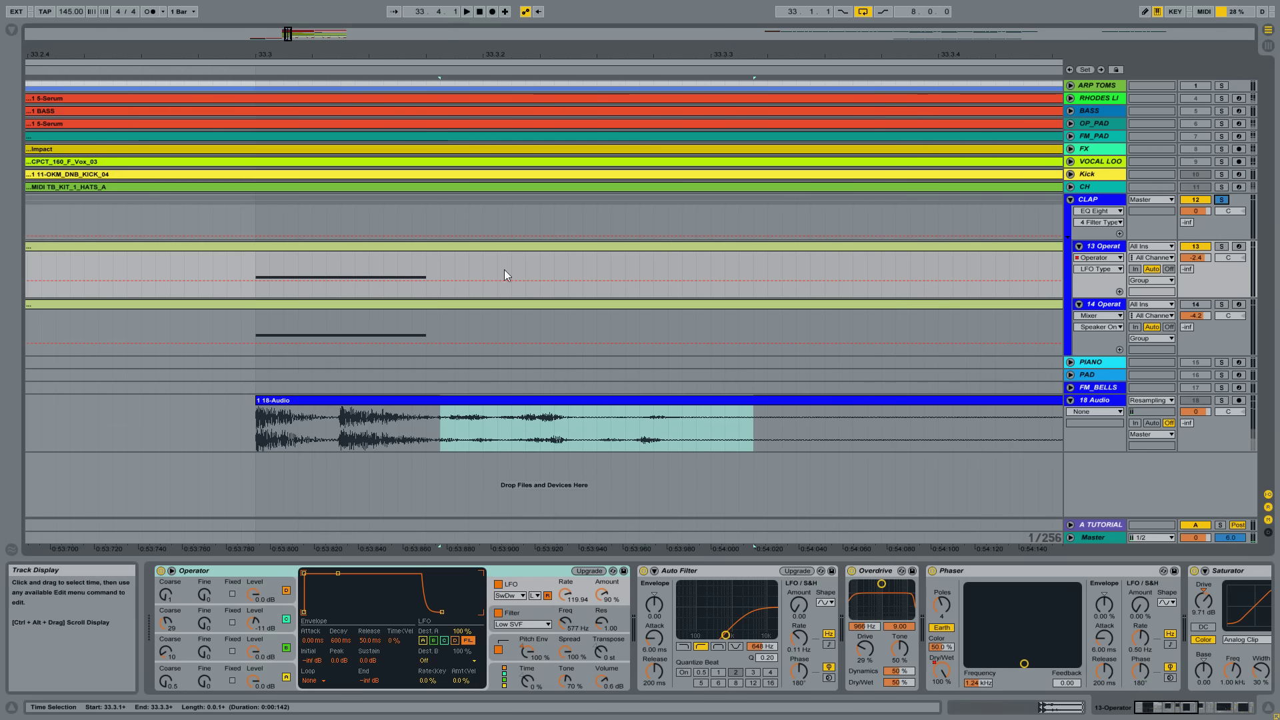
left_click(255, 274)
key("space")
key("space")
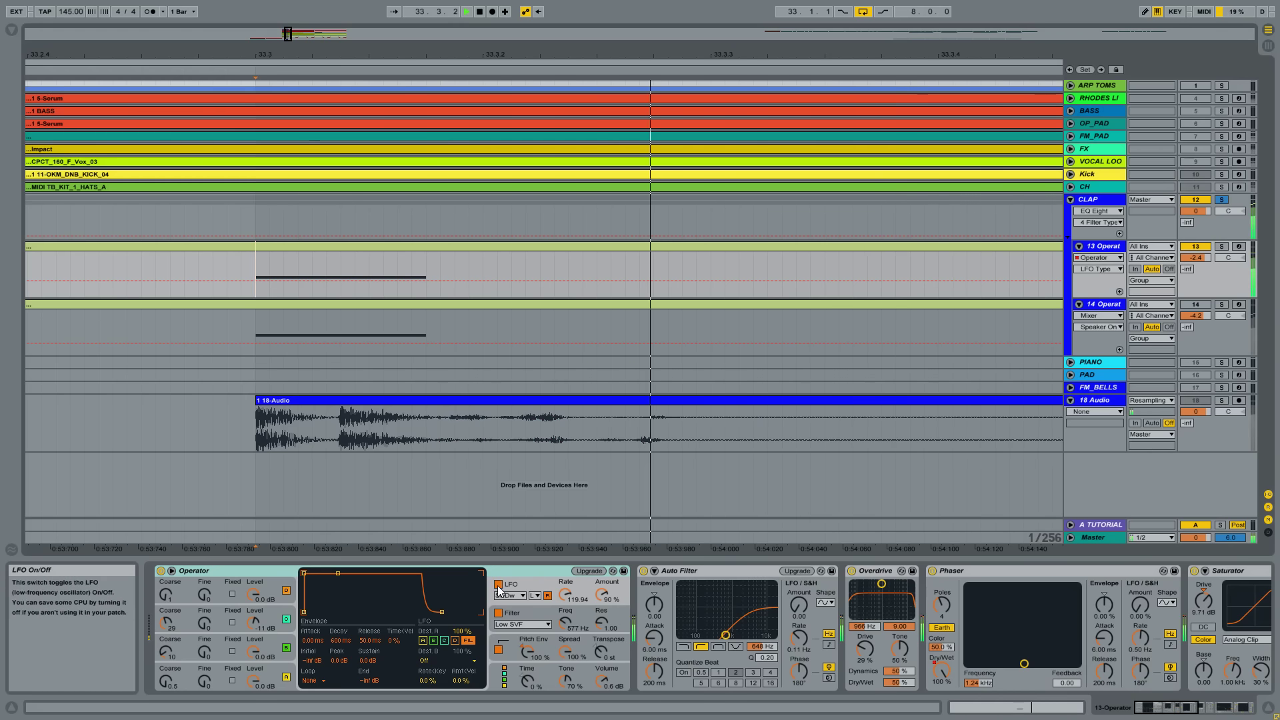
Compare the clap with 13-Operator's LFO switched off and on, and inspect the LFO waveform choices
left_click(498, 585)
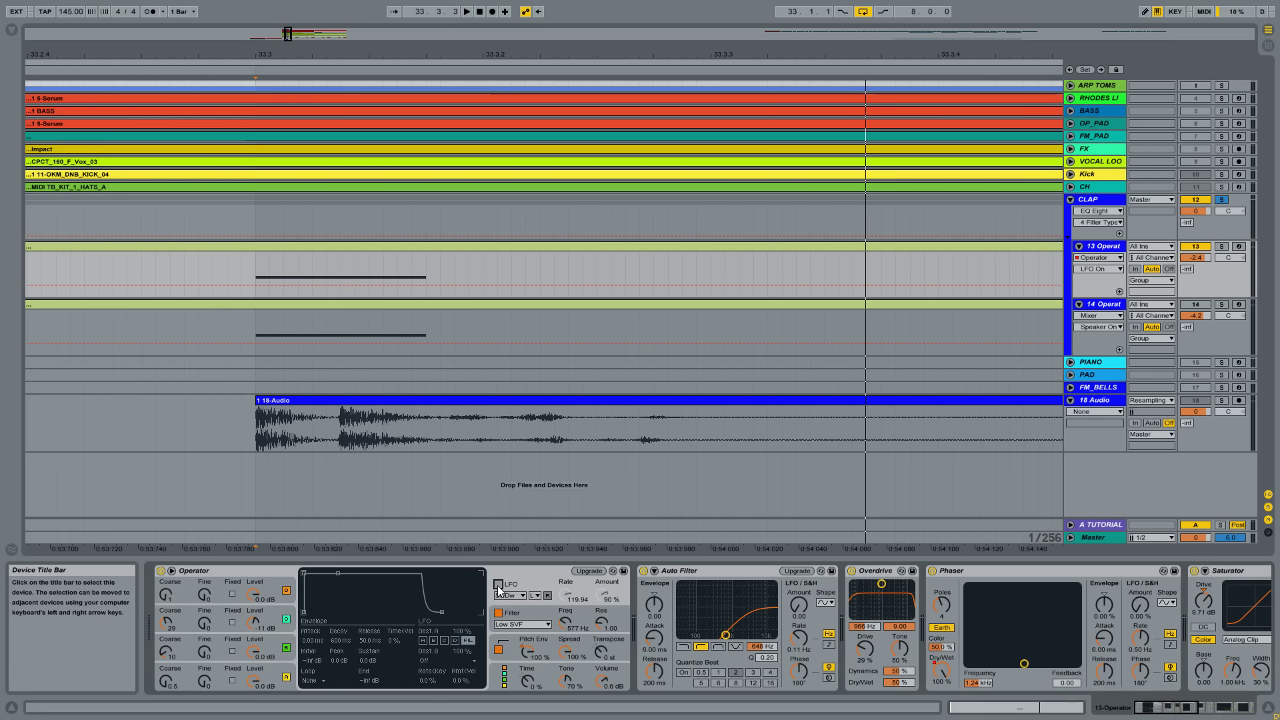
left_click(499, 586)
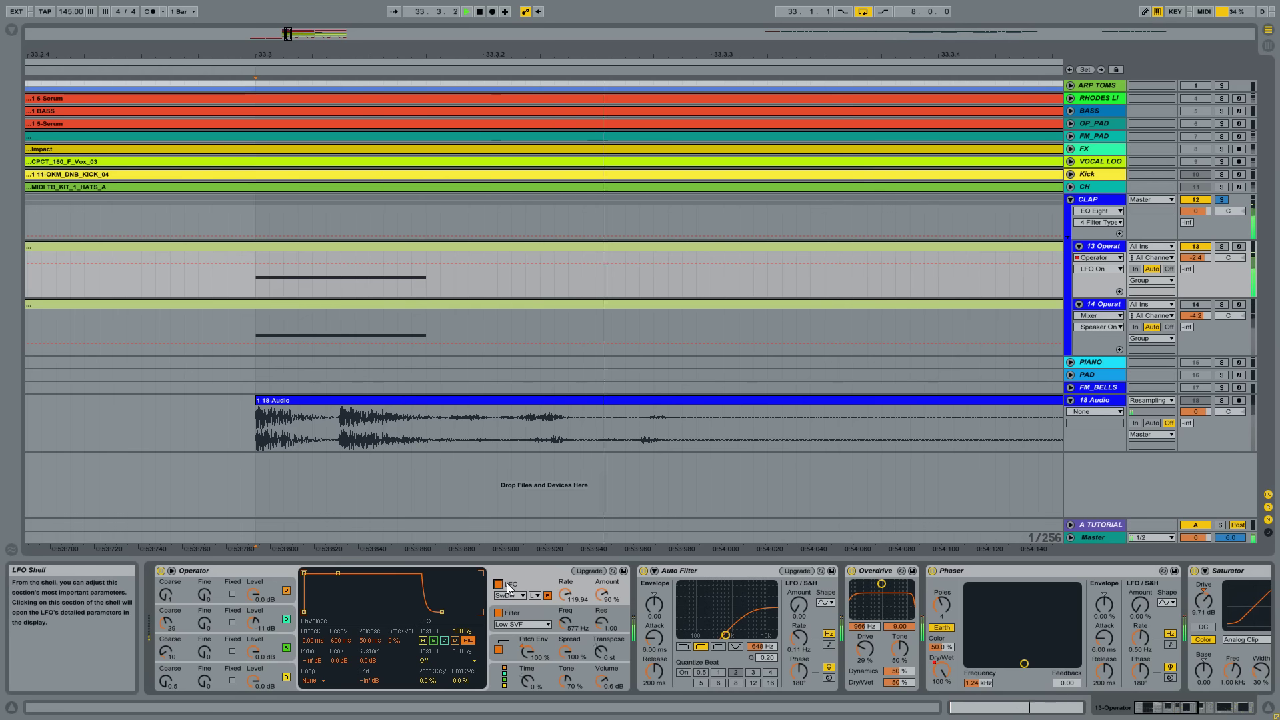
left_click(511, 575)
left_click(509, 596)
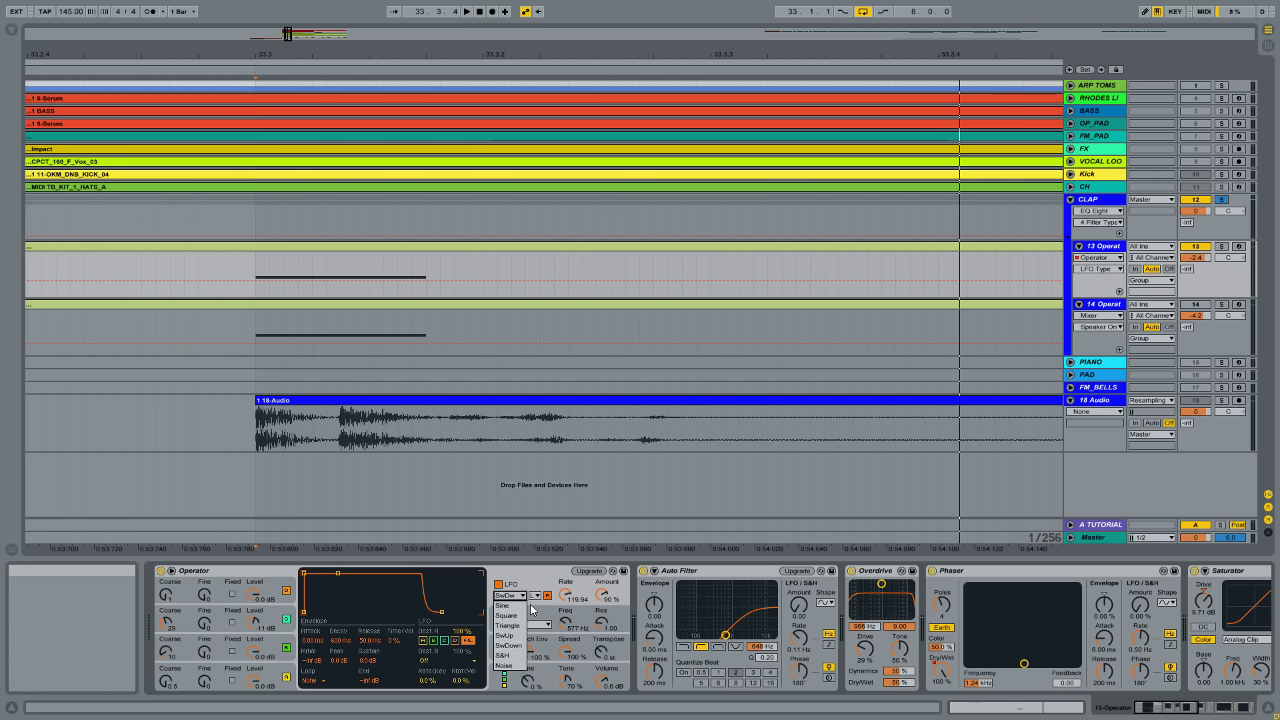
left_click(532, 566)
left_click(543, 571)
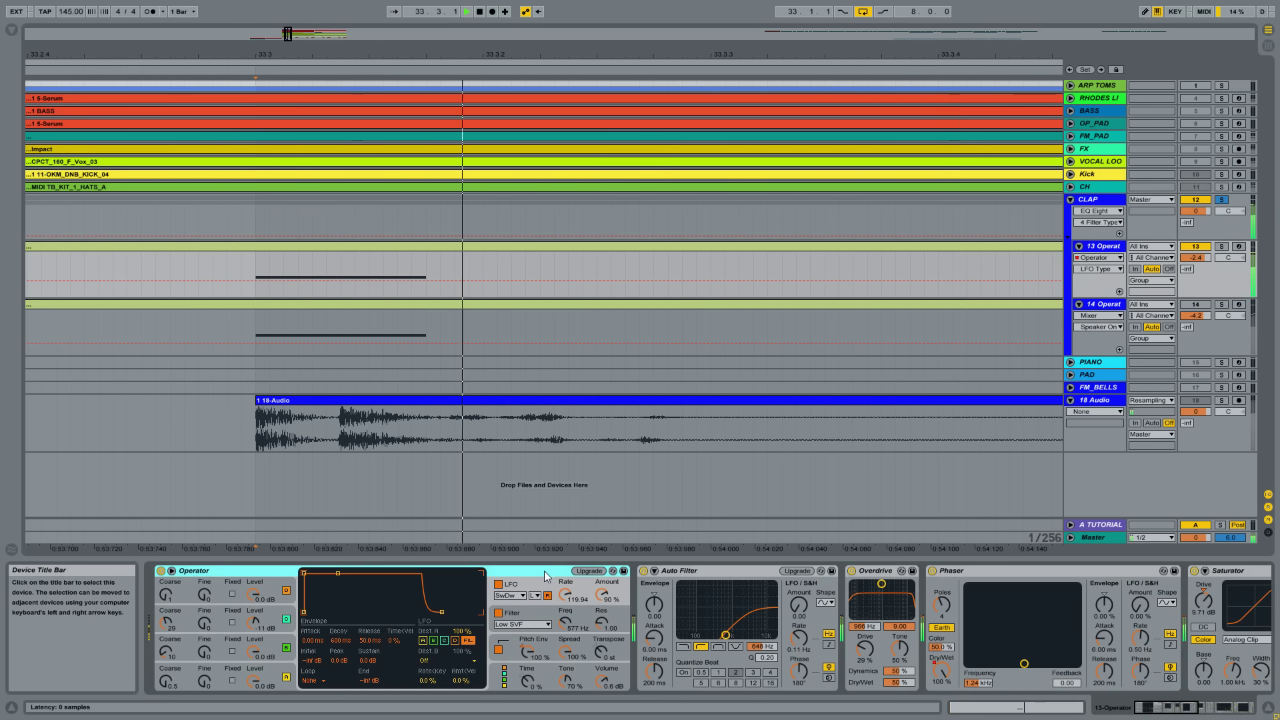
Show 13-Operator's pitch envelope and compare the clap with that envelope switched off and on
left_click(527, 649)
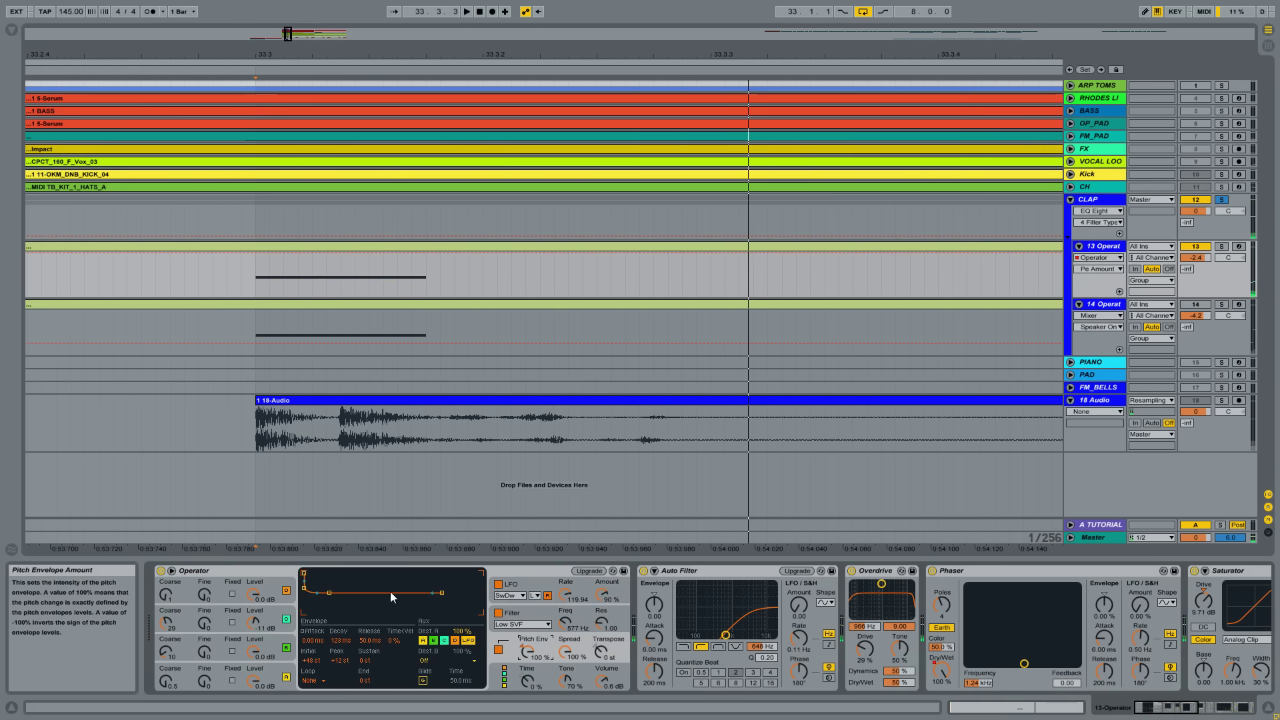
key("space")
left_click(499, 651)
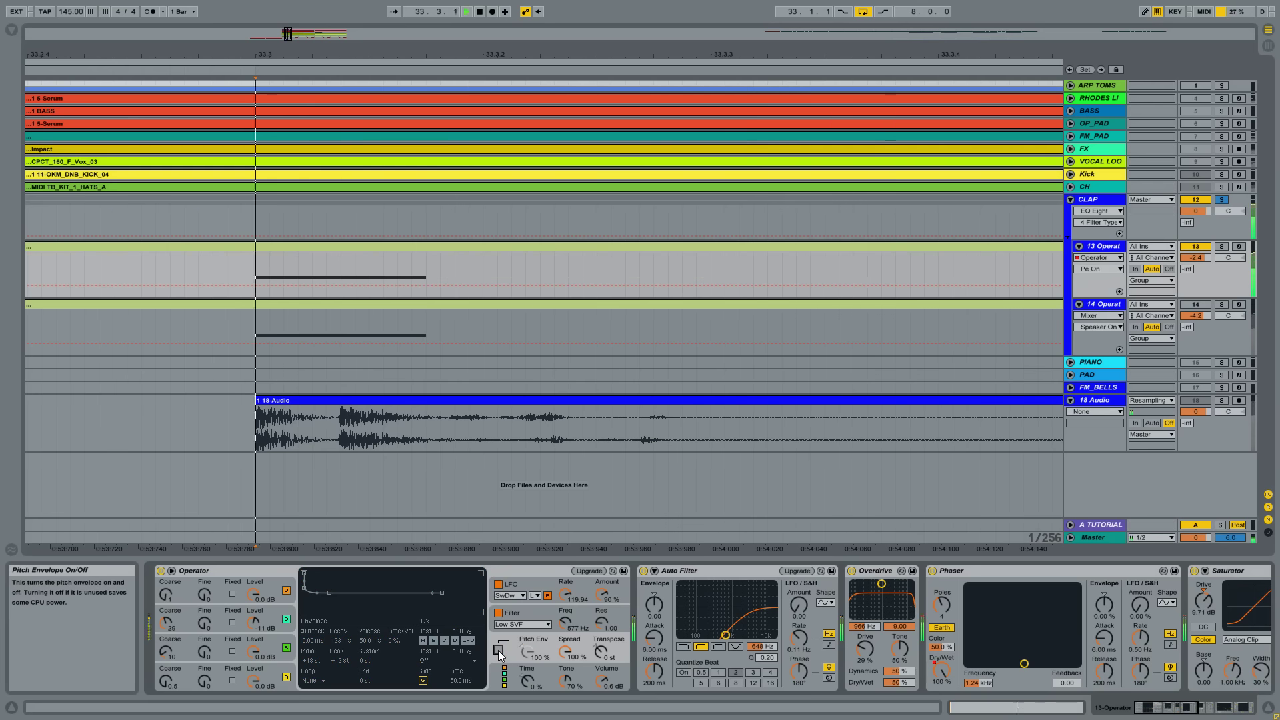
left_click(499, 651)
left_click(499, 651)
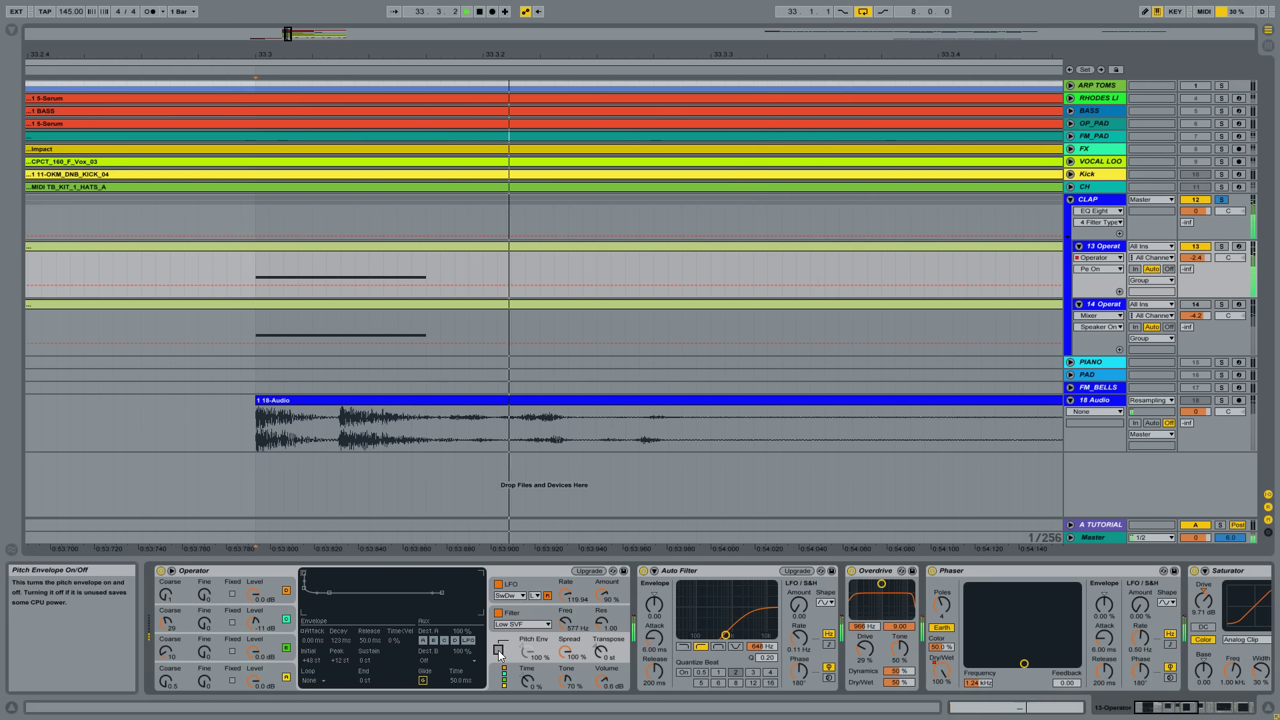
left_click(499, 651)
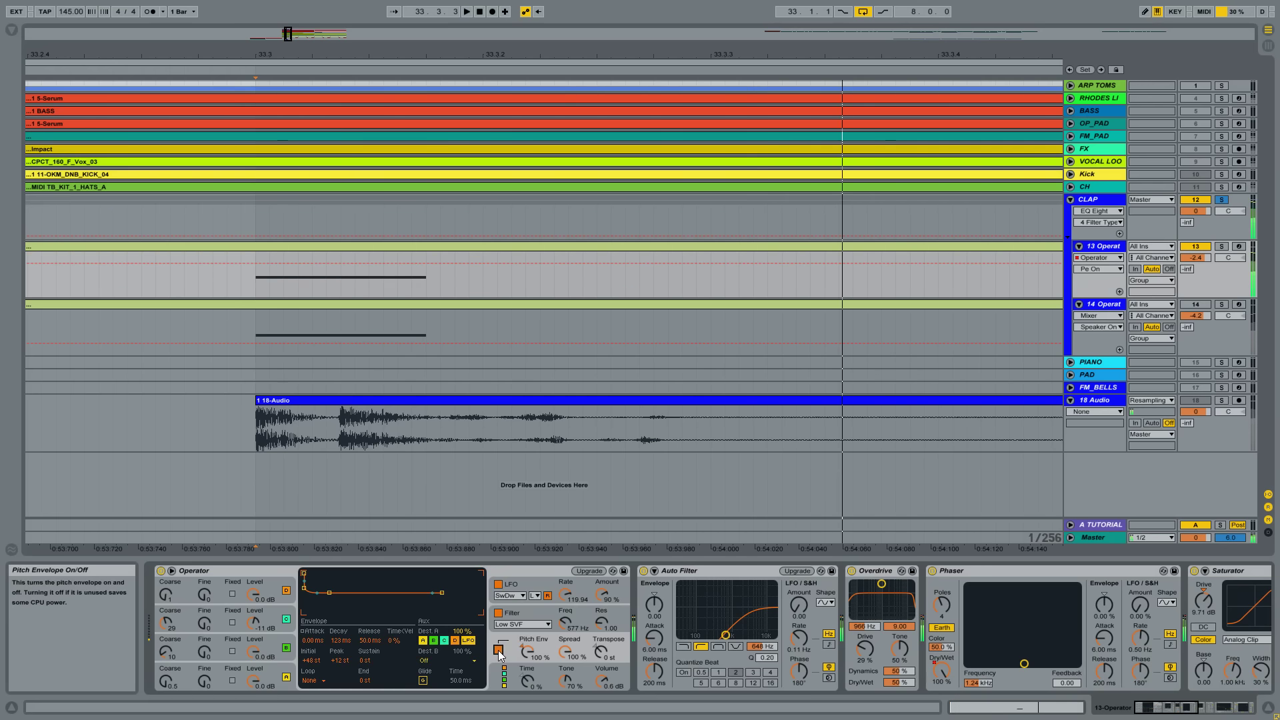
Point out 13-Operator's Spread, and compare the clap with Auto Filter switched off and on
left_click(564, 651)
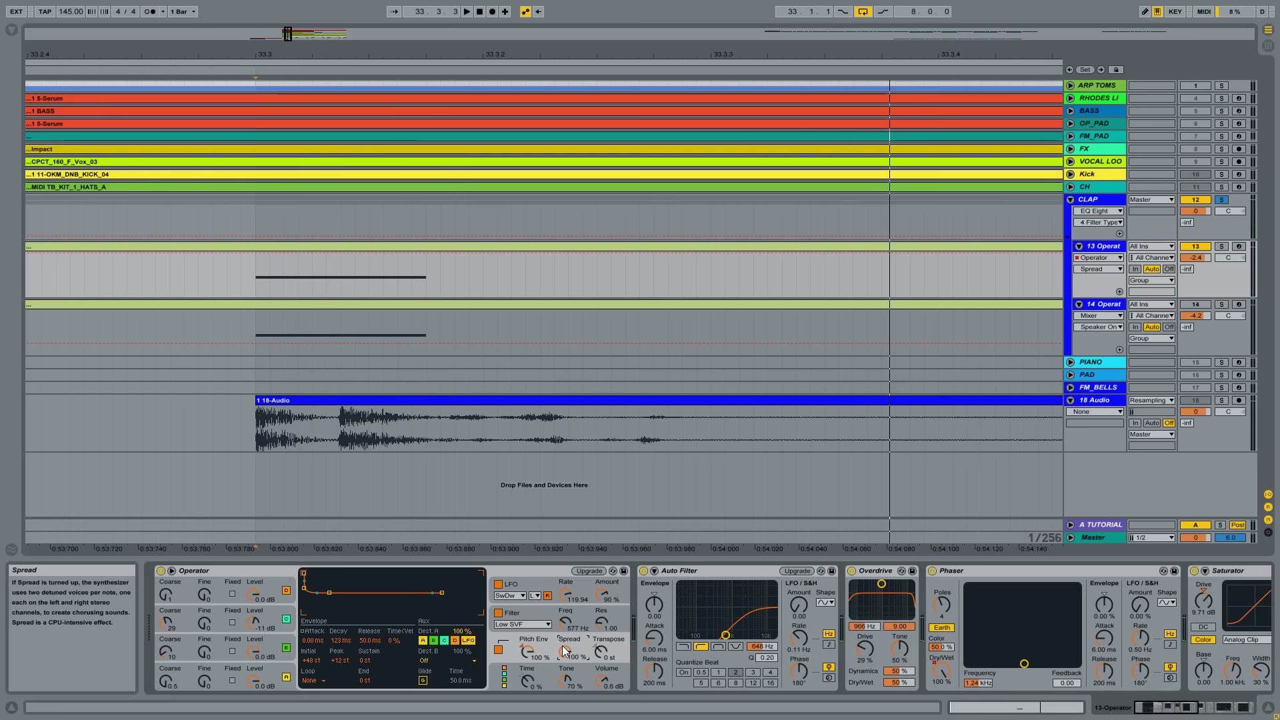
left_click(713, 567)
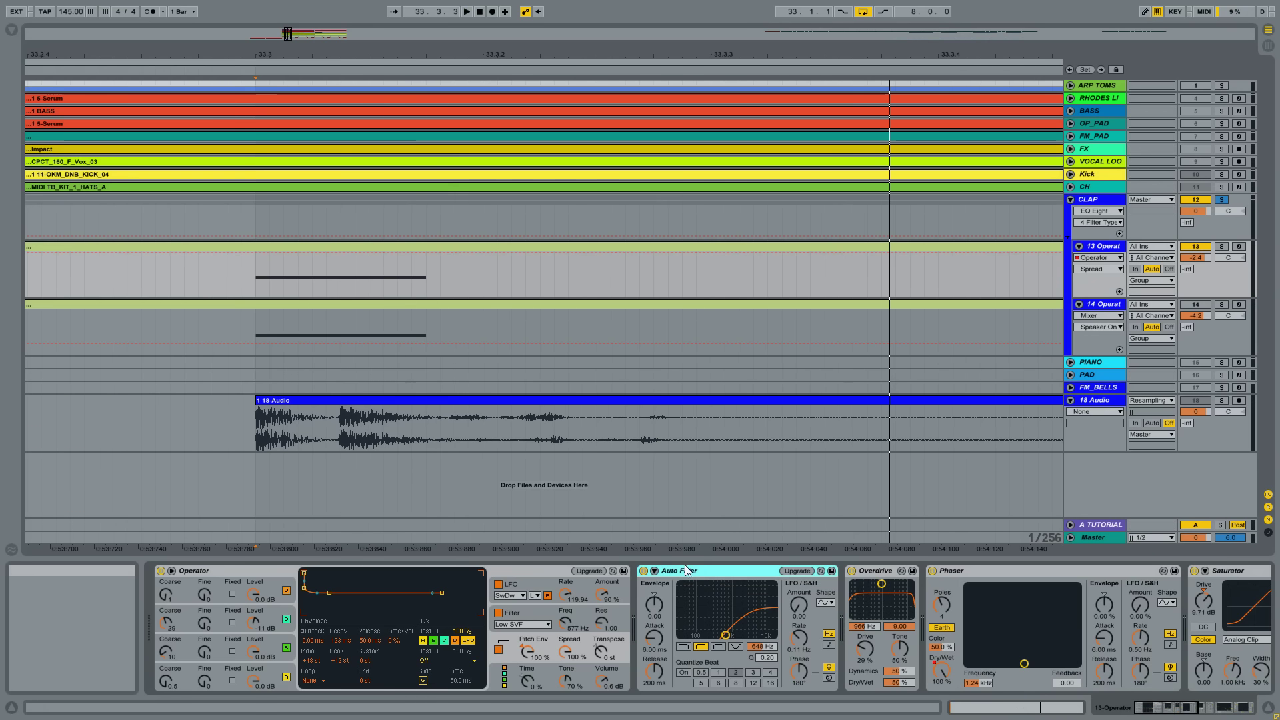
left_click(644, 572)
left_click(644, 571)
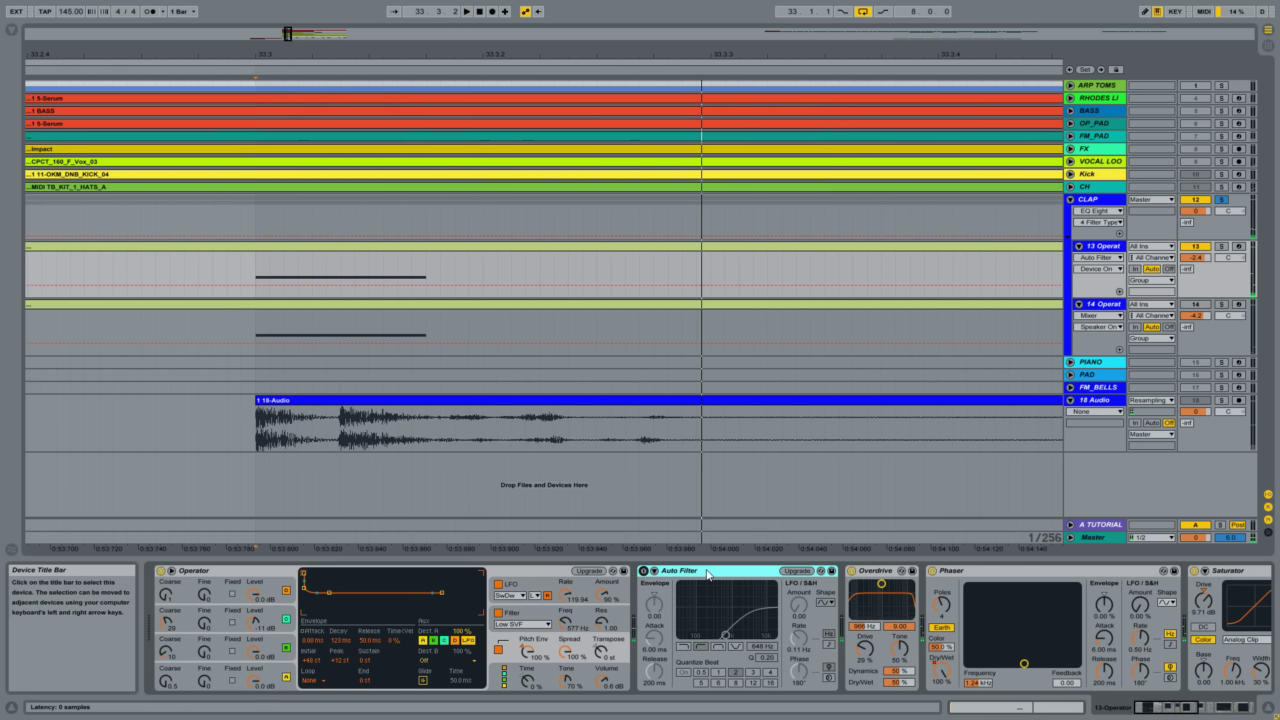
left_click(645, 571)
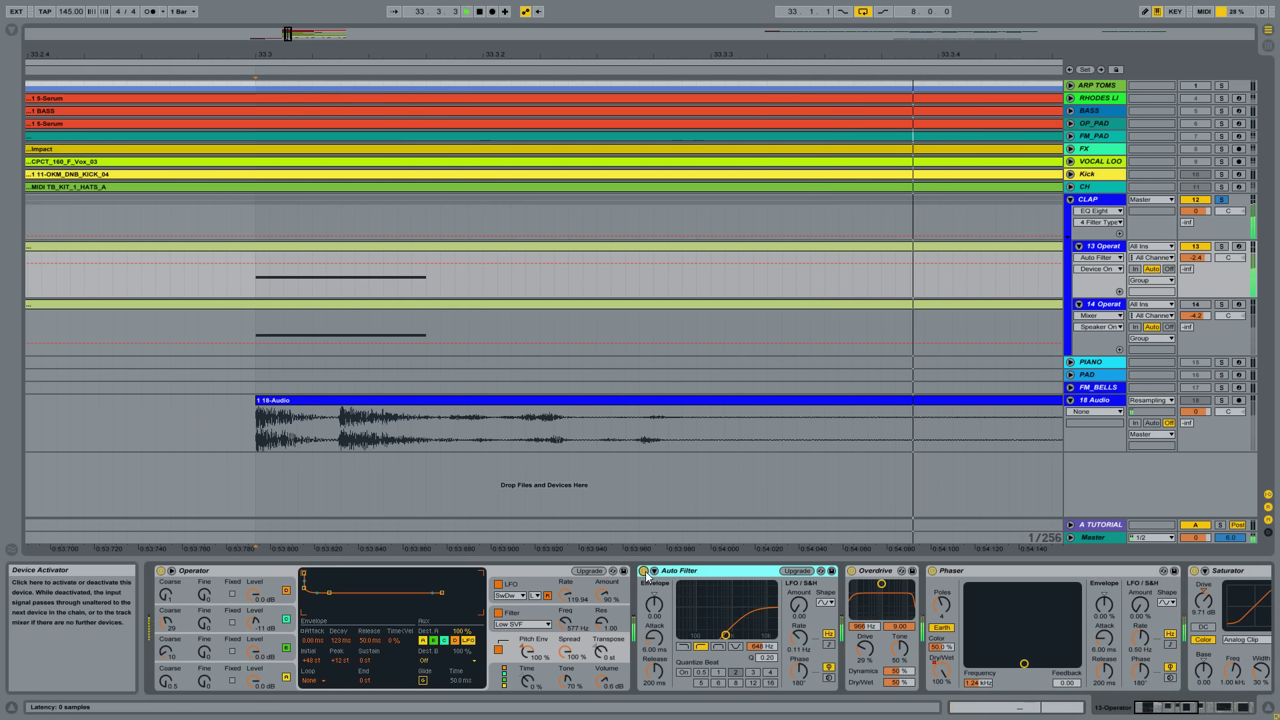
Compare the clap with Auto Filter off and on again, and lower its cutoff to 100 Hz
left_click(644, 572)
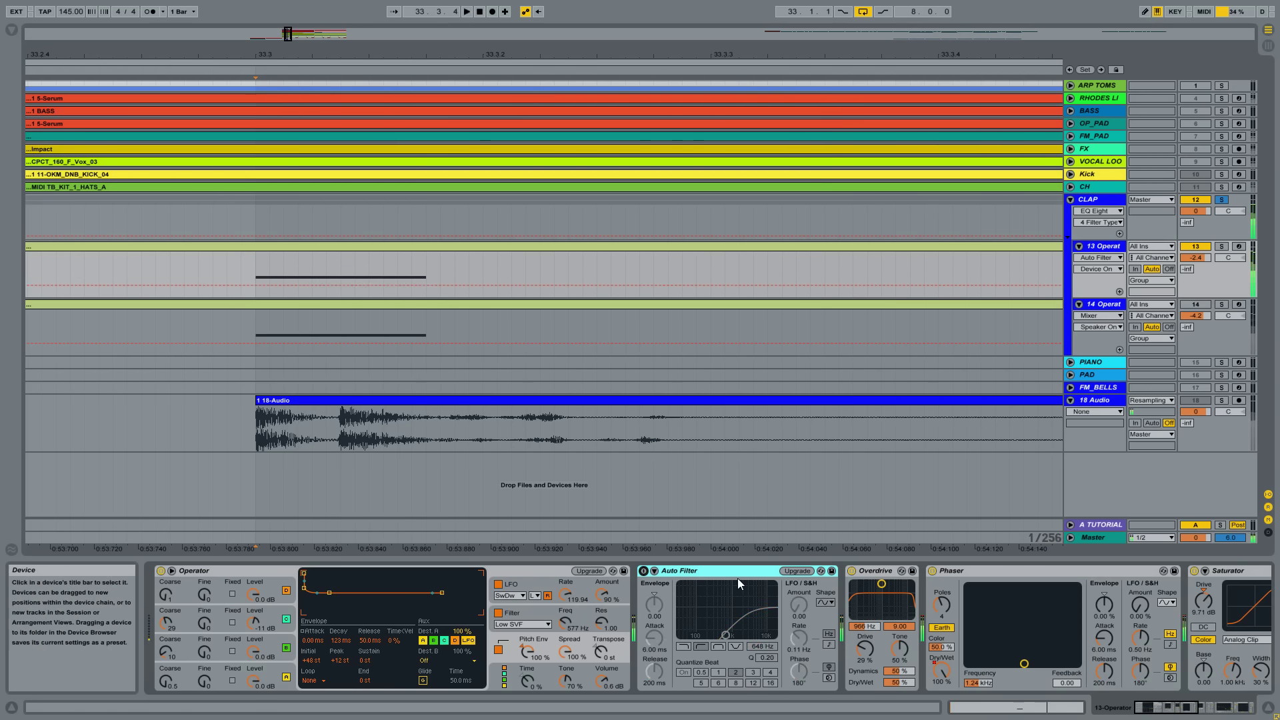
left_click(644, 572)
left_click_drag(724, 630, 687, 635)
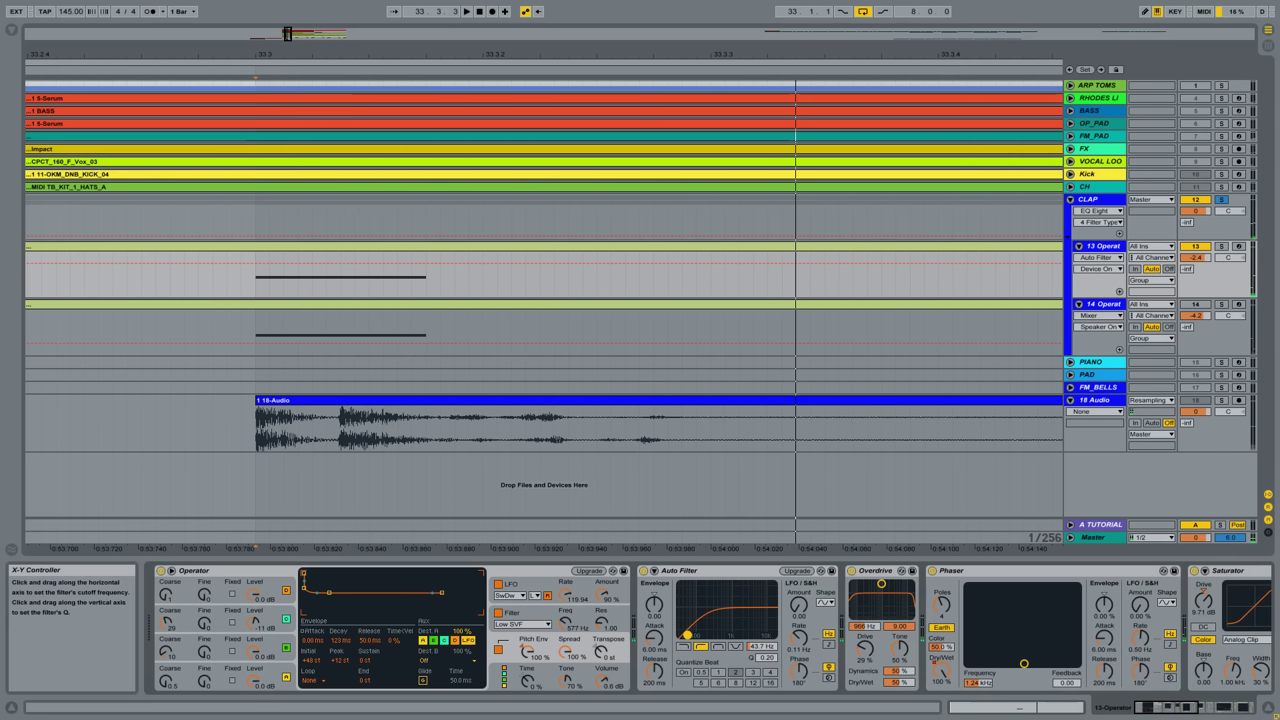
left_click(759, 647)
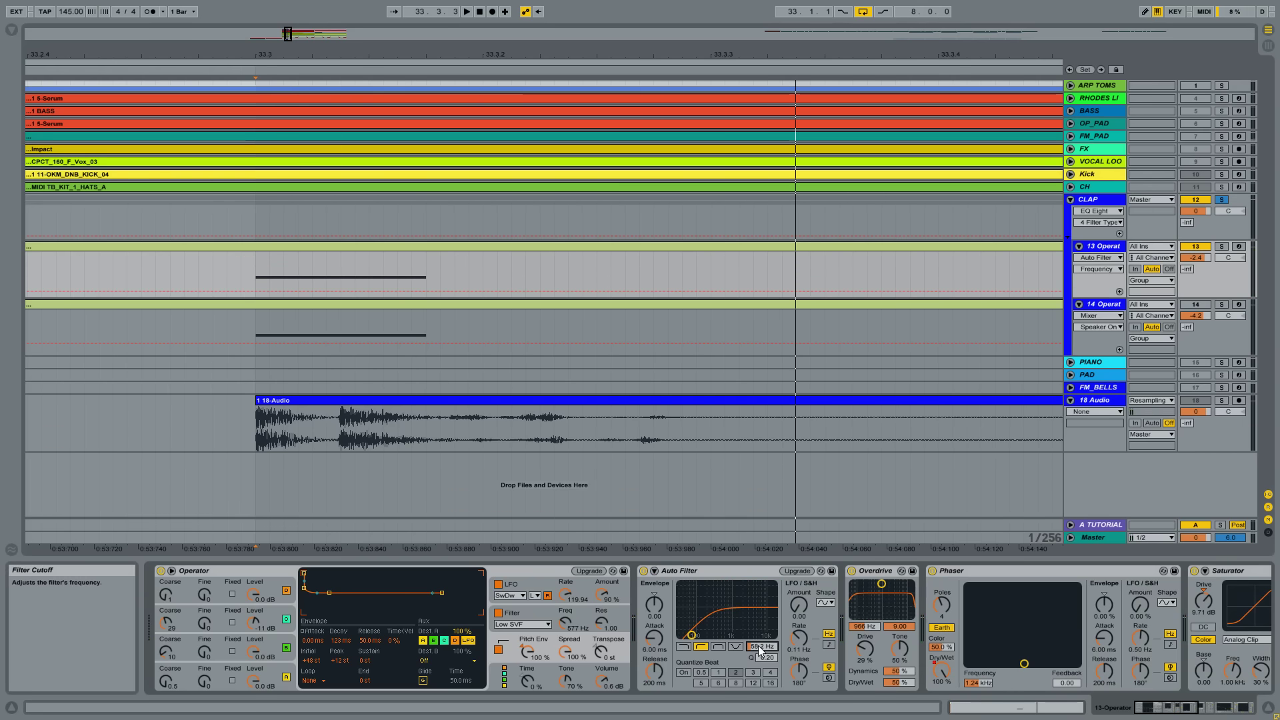
type("100")
key("Return")
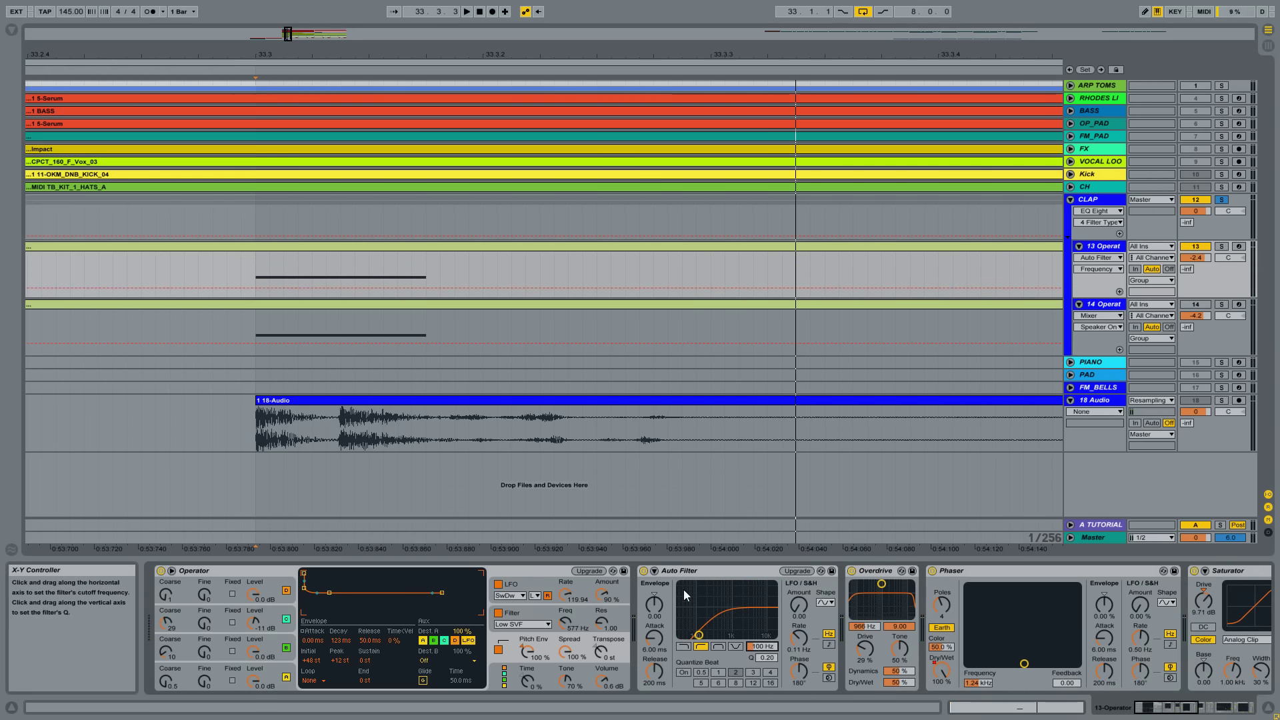
Replay the clap with Auto Filter off and on at the lower cutoff, and set the cutoff to 500 Hz
left_click(644, 572)
left_click(645, 572)
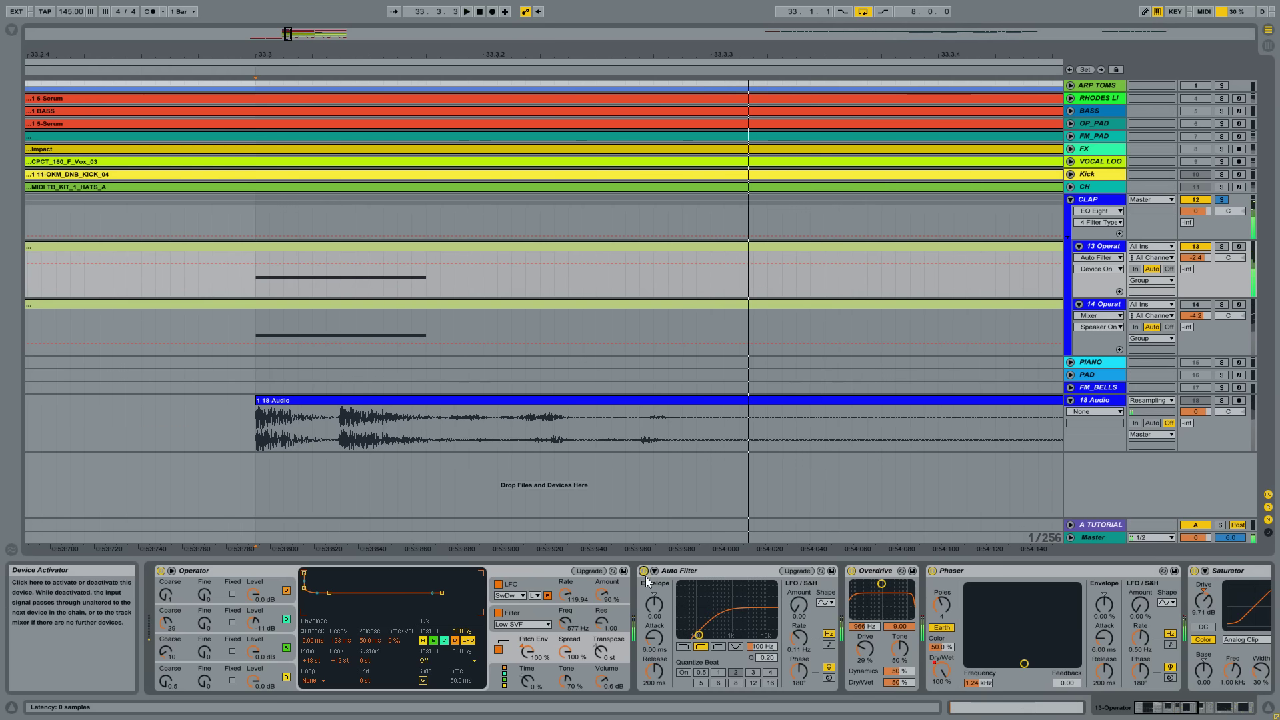
left_click_drag(769, 649, 768, 604)
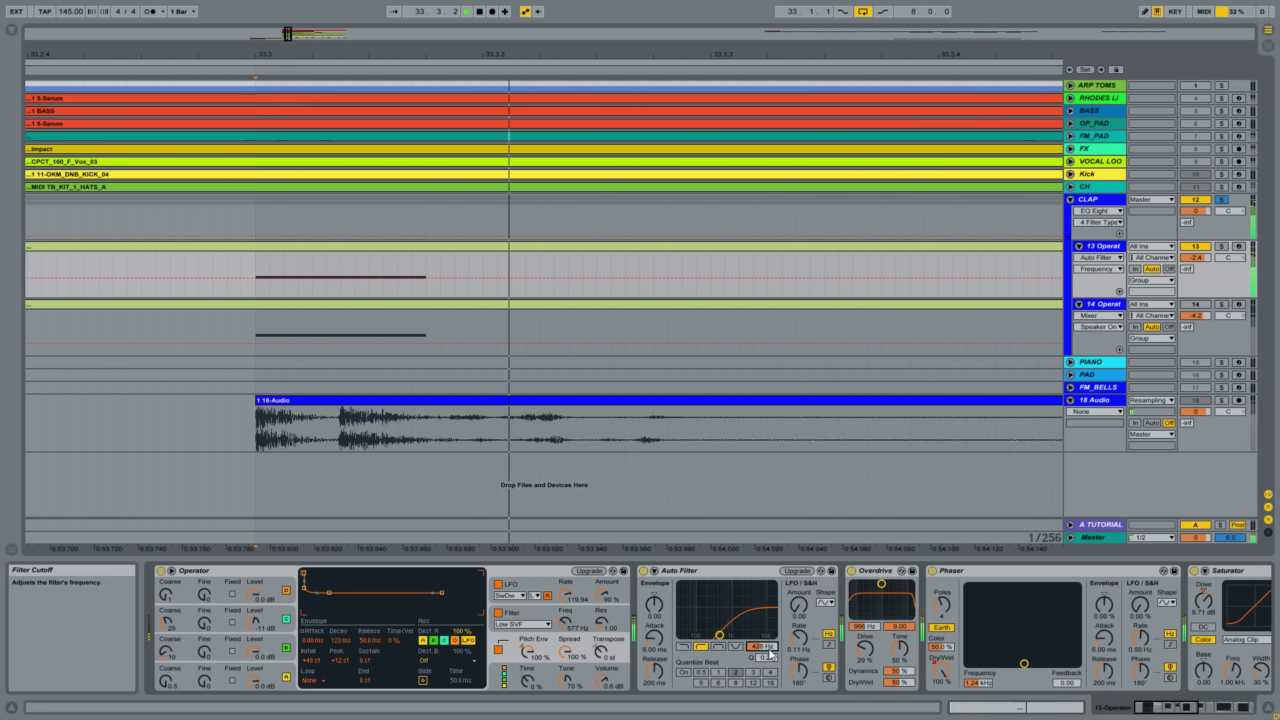
left_click(740, 572)
left_click(766, 646)
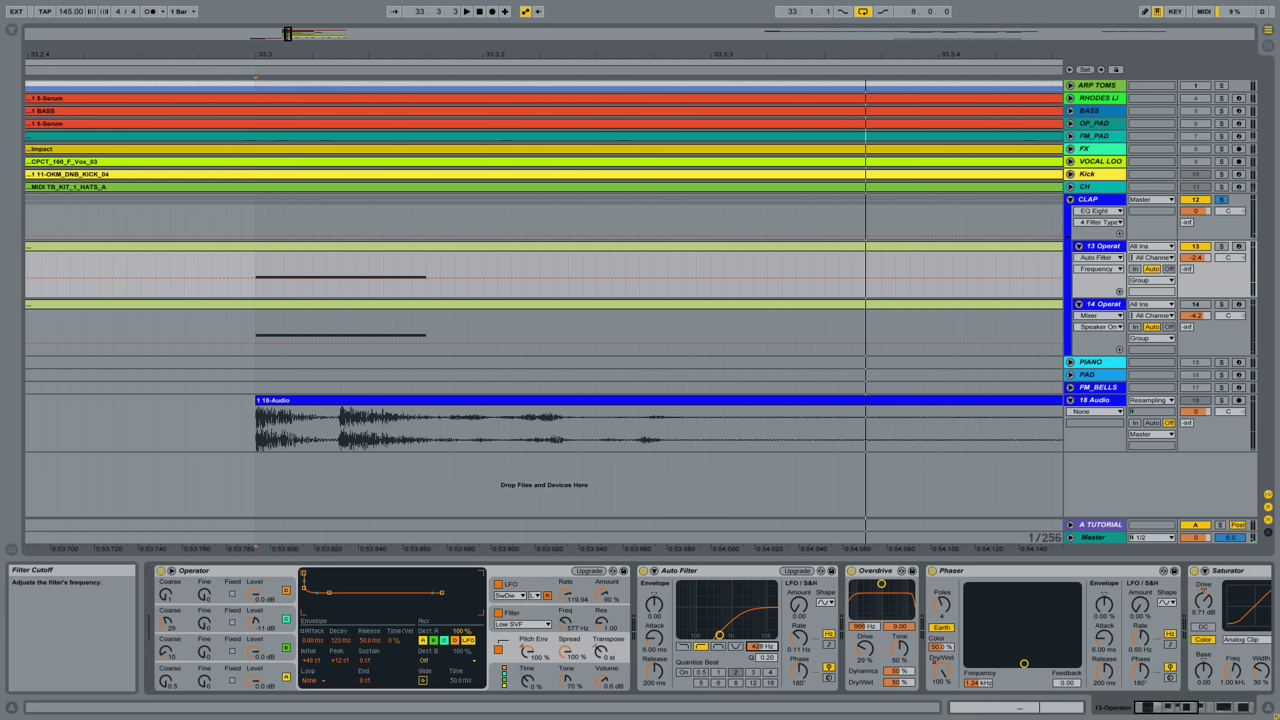
type("500")
key("Return")
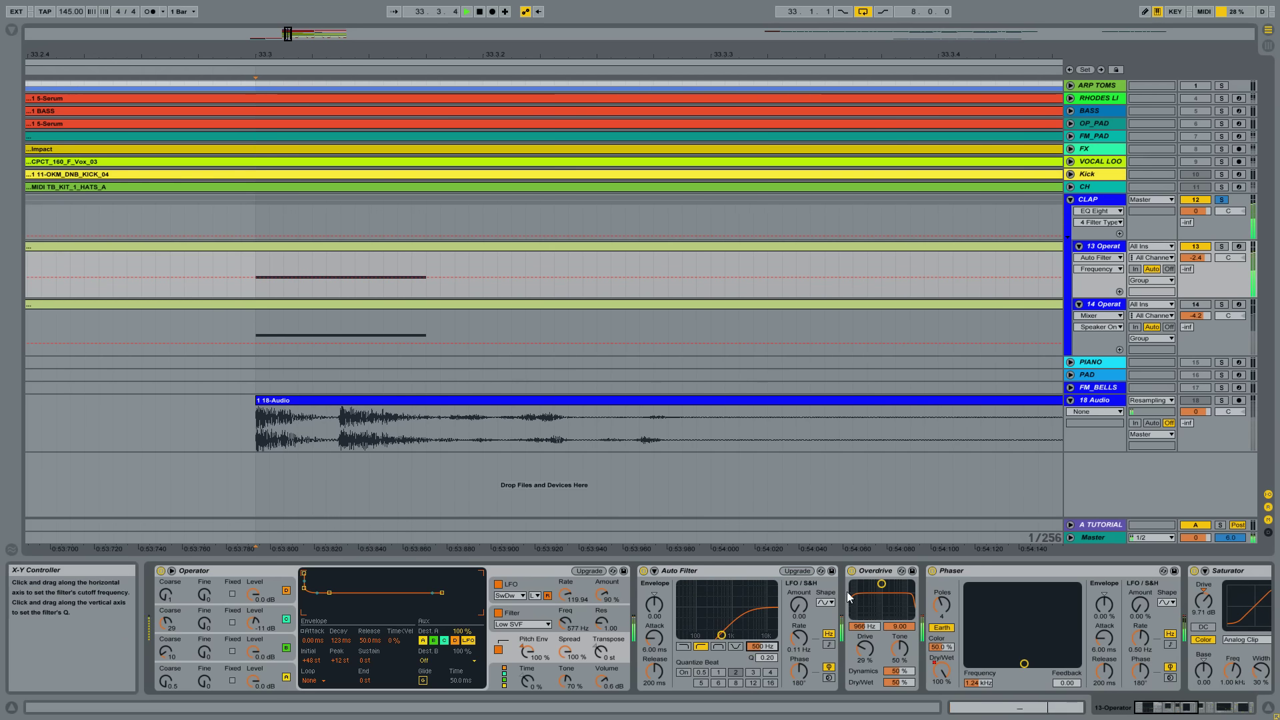
Compare the clap with 13-Operator's Overdrive and Phaser each switched off and on
left_click(879, 572)
key("space")
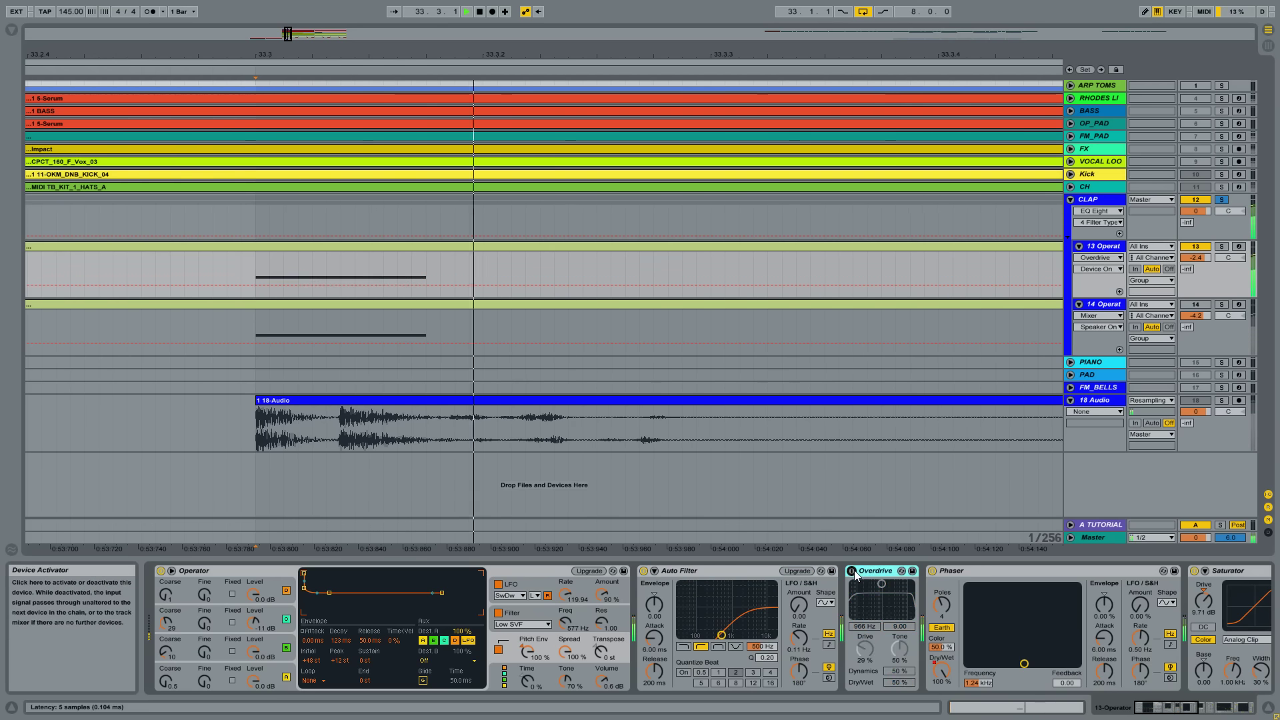
left_click(972, 572)
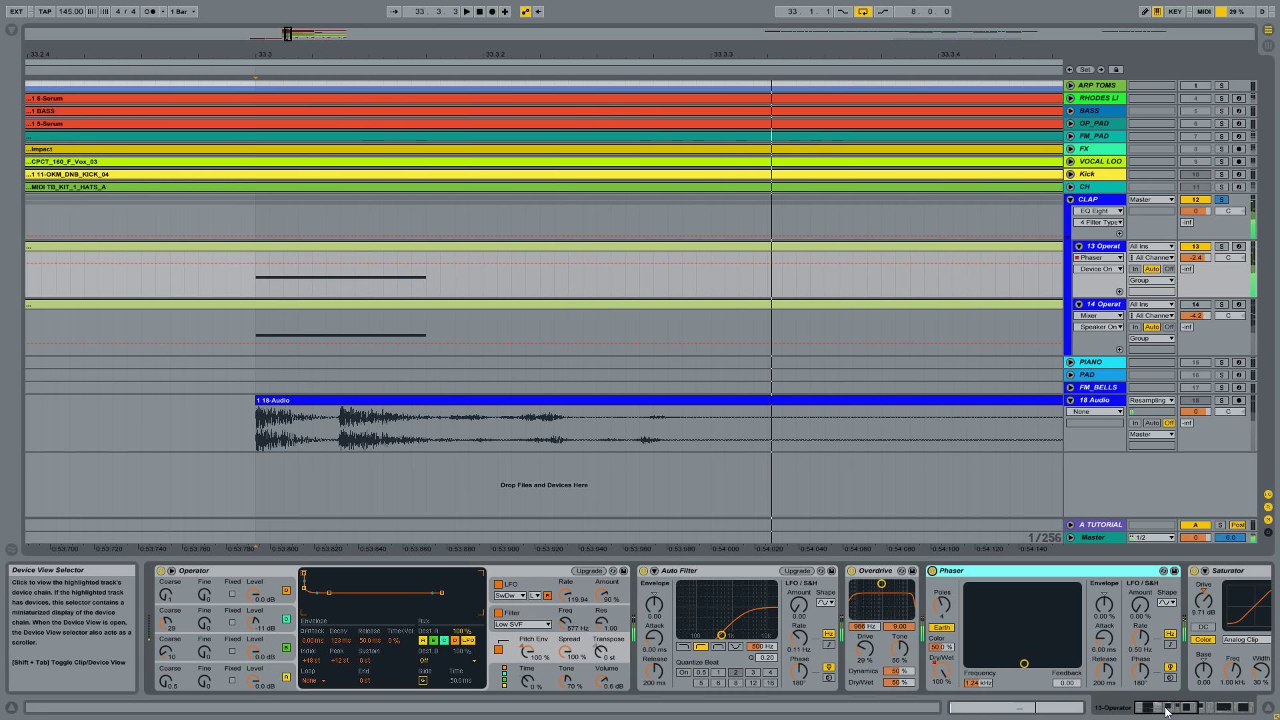
scroll(575, 574, "down", 5)
left_click(514, 571)
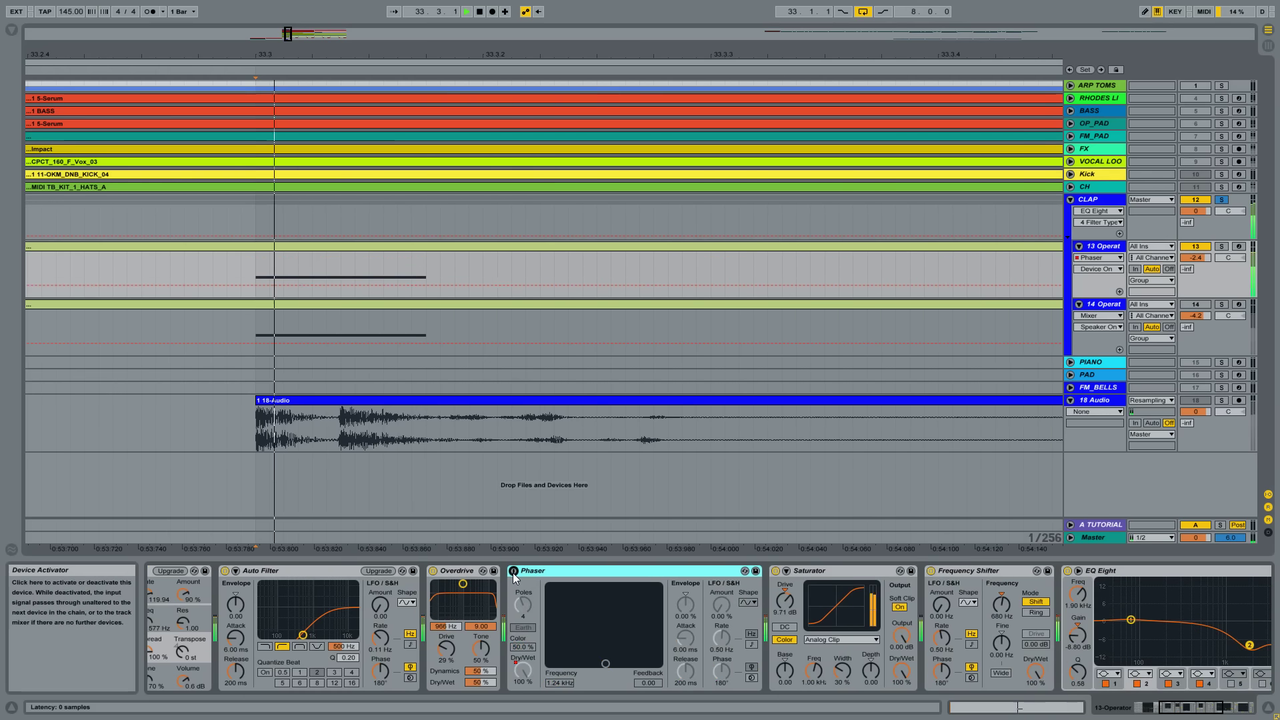
left_click(514, 572)
Compare the clap with 13-Operator's Saturator switched off and on, twice
left_click(800, 584)
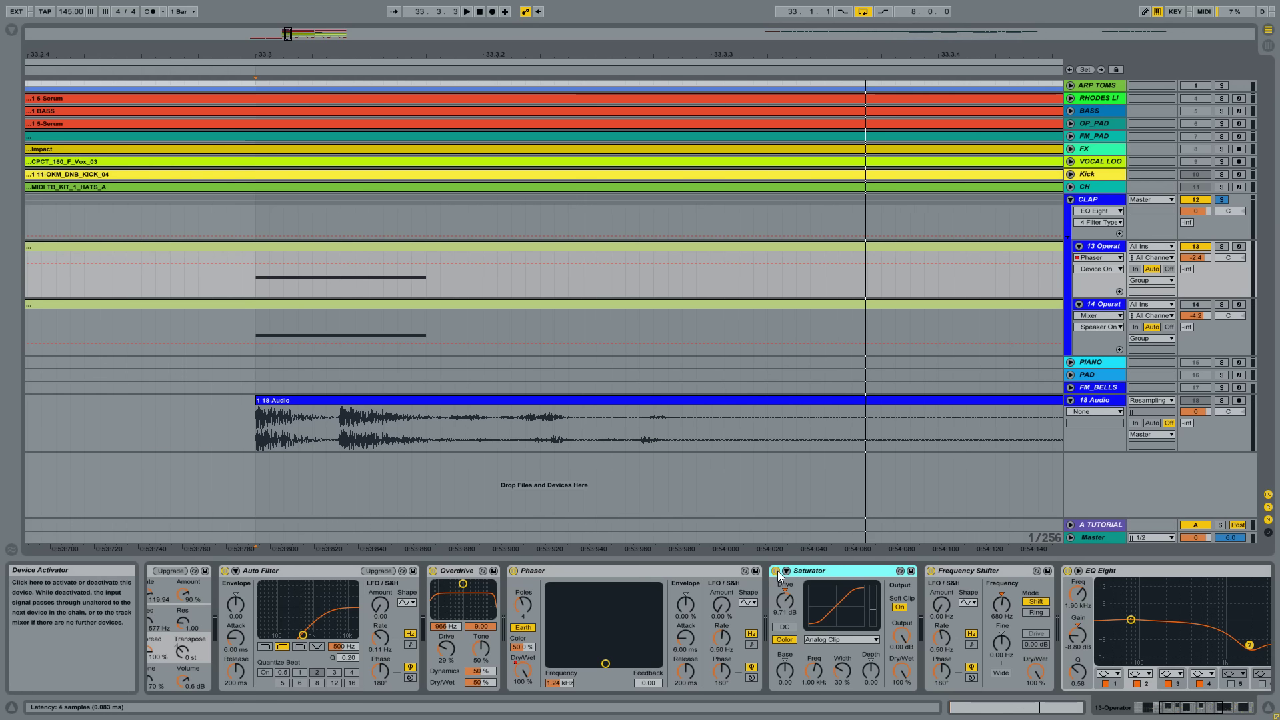
left_click(777, 572)
key("space")
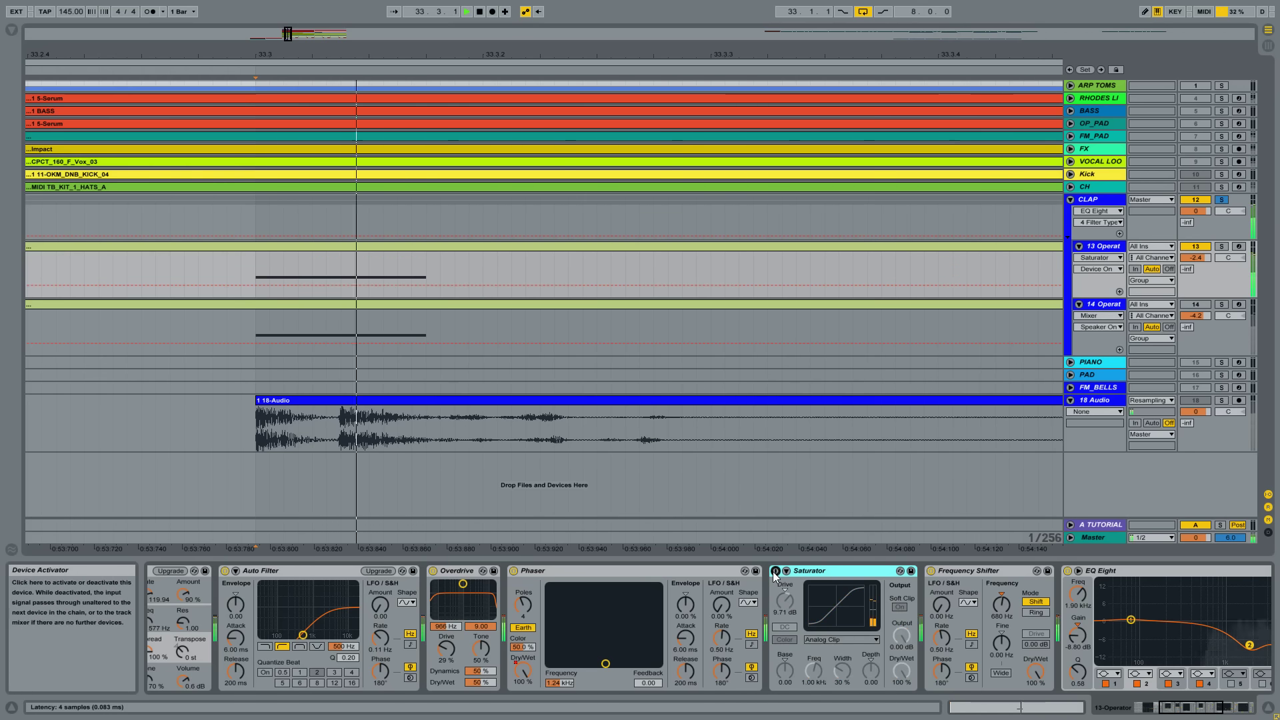
left_click(776, 571)
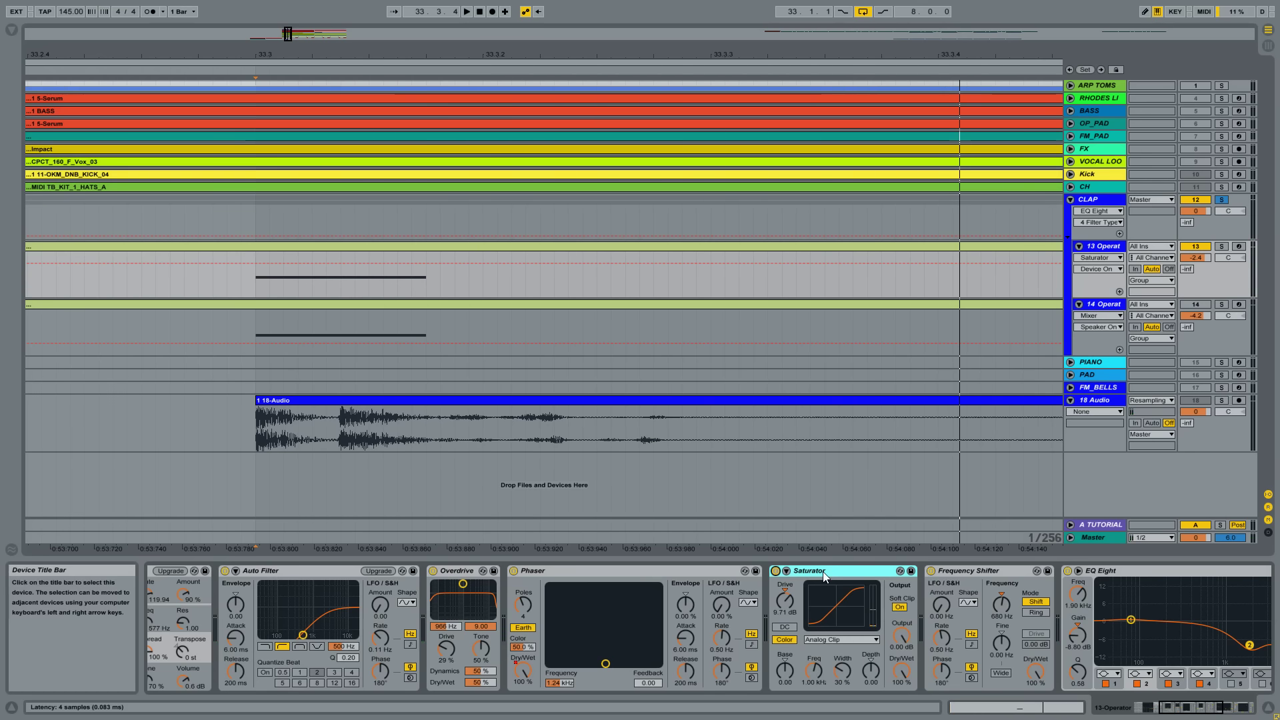
left_click(776, 571)
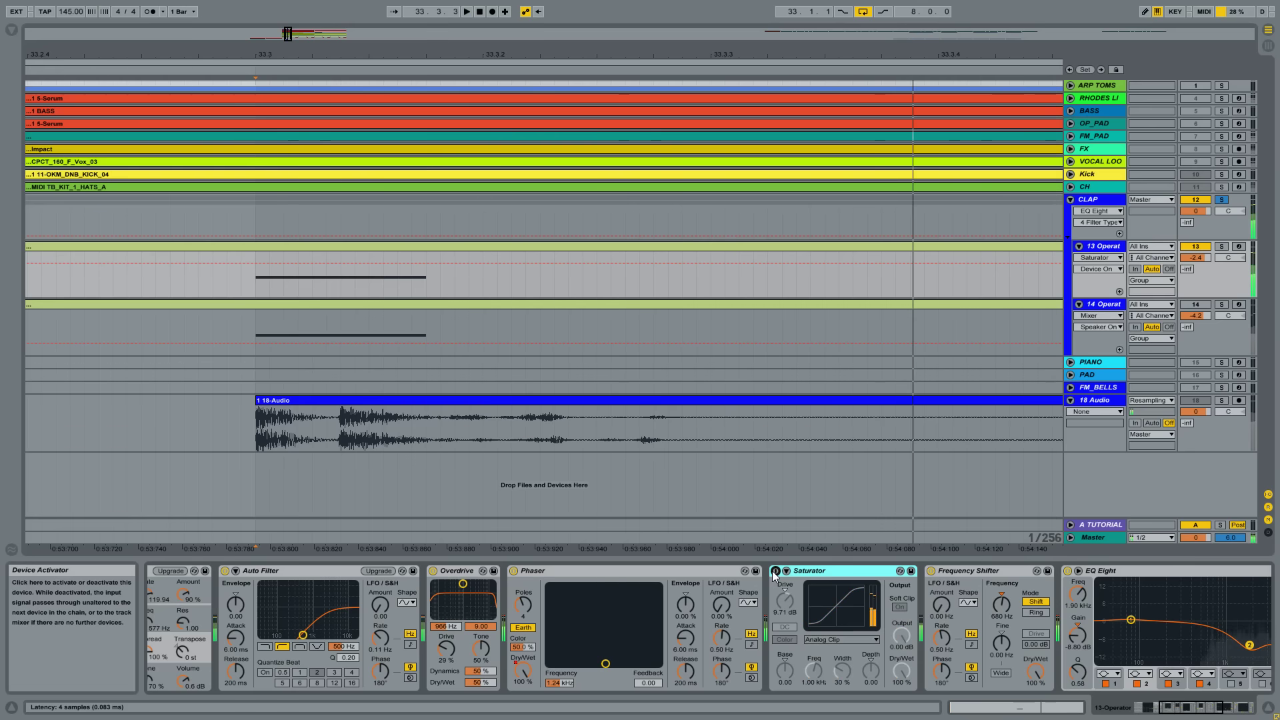
left_click(776, 572)
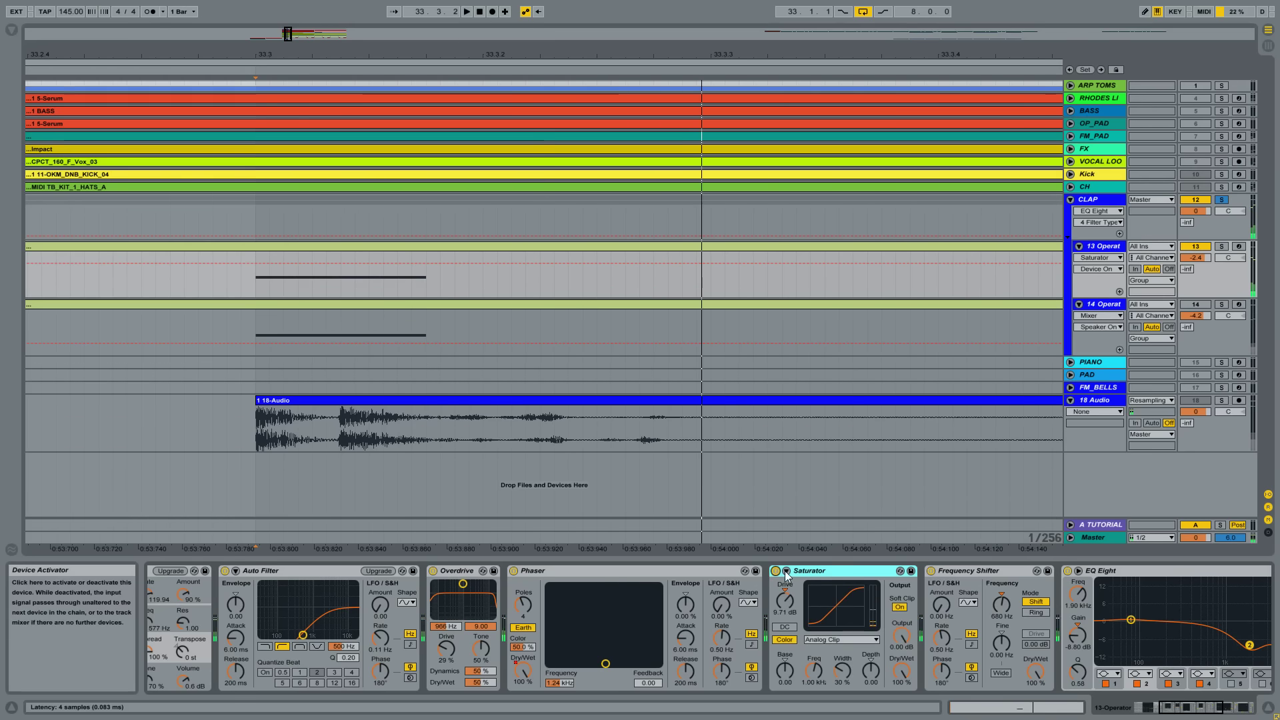
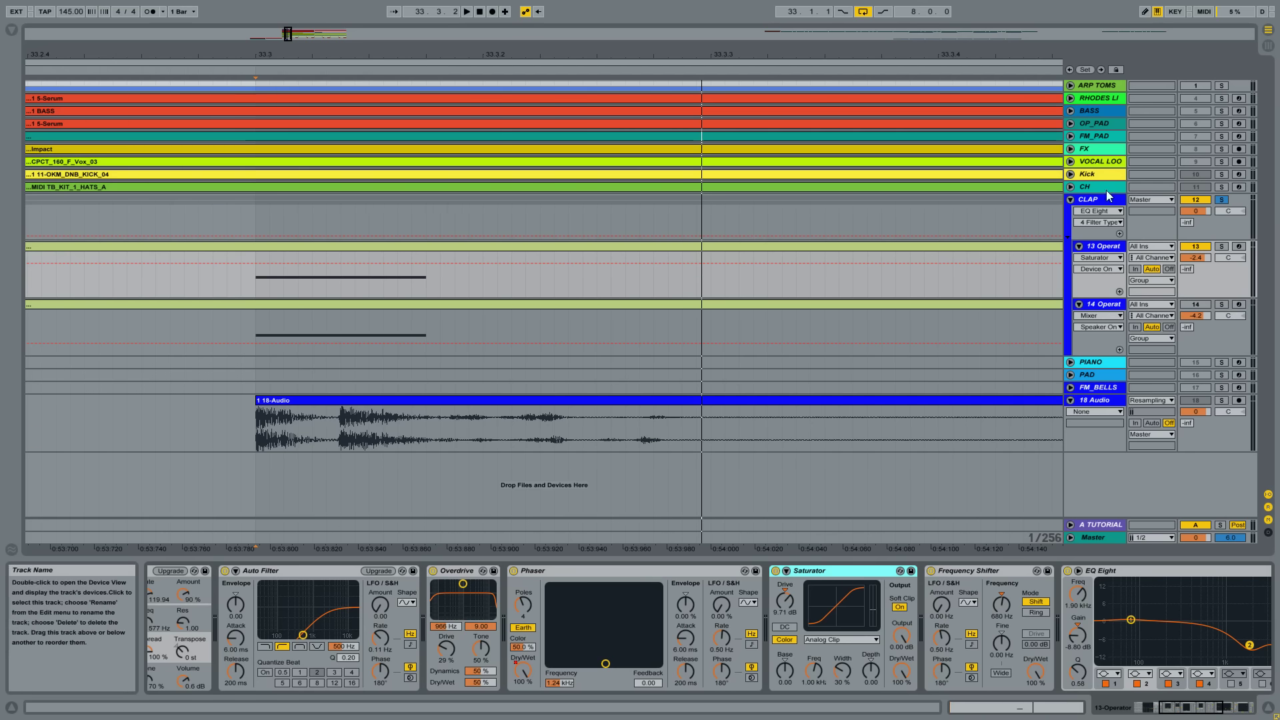
left_click(1087, 174)
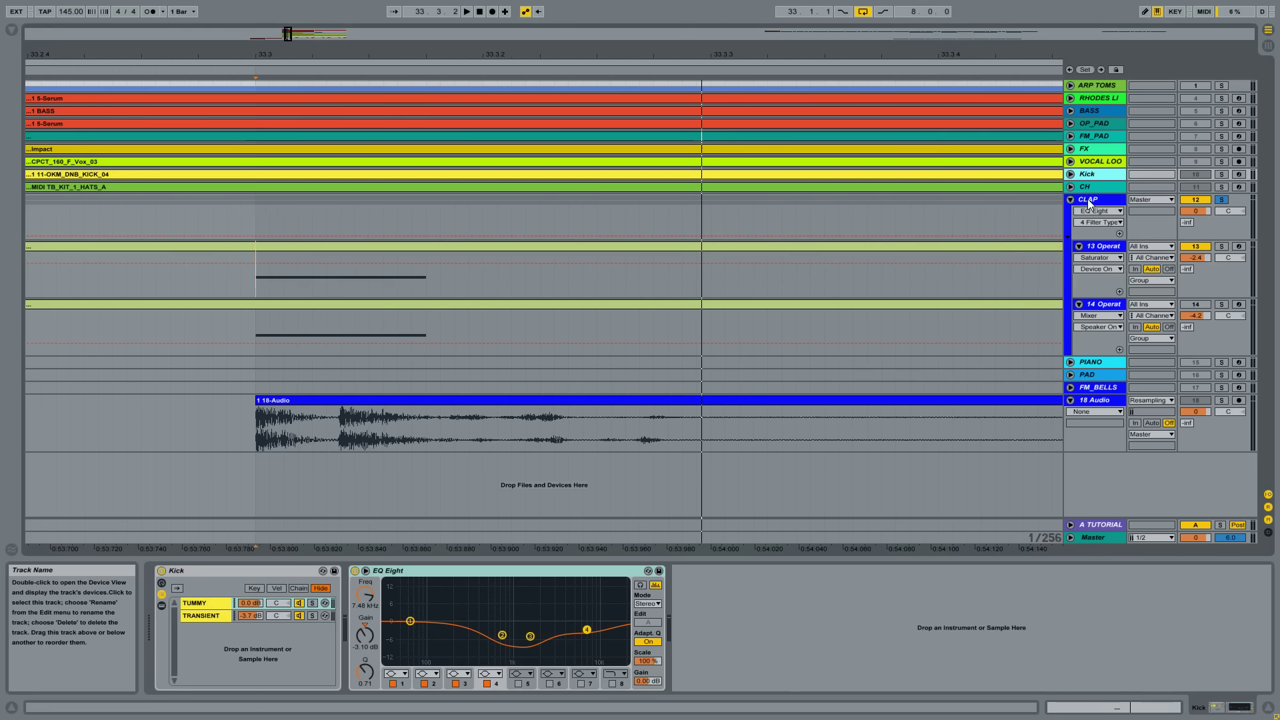
left_click(1084, 200)
left_click(1101, 249)
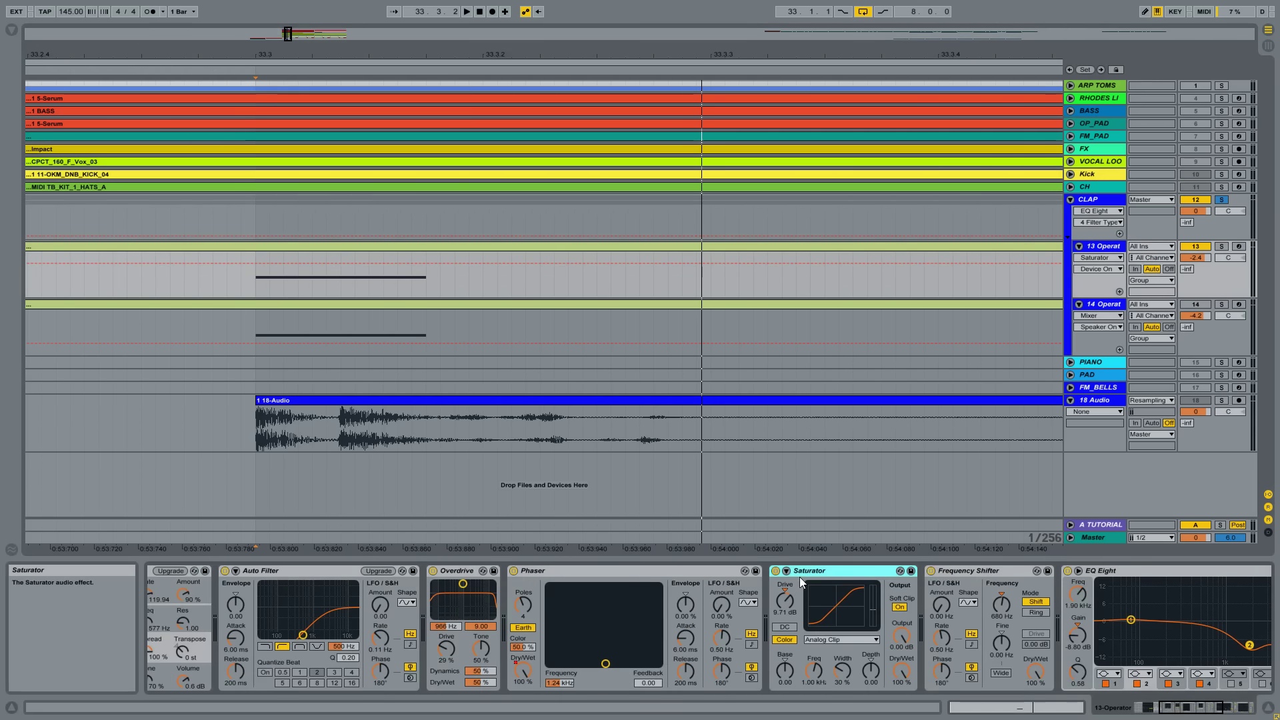
Compare the clap repeatedly with 13-Operator's Frequency Shifter switched off and on, ending with it off
left_click(970, 571)
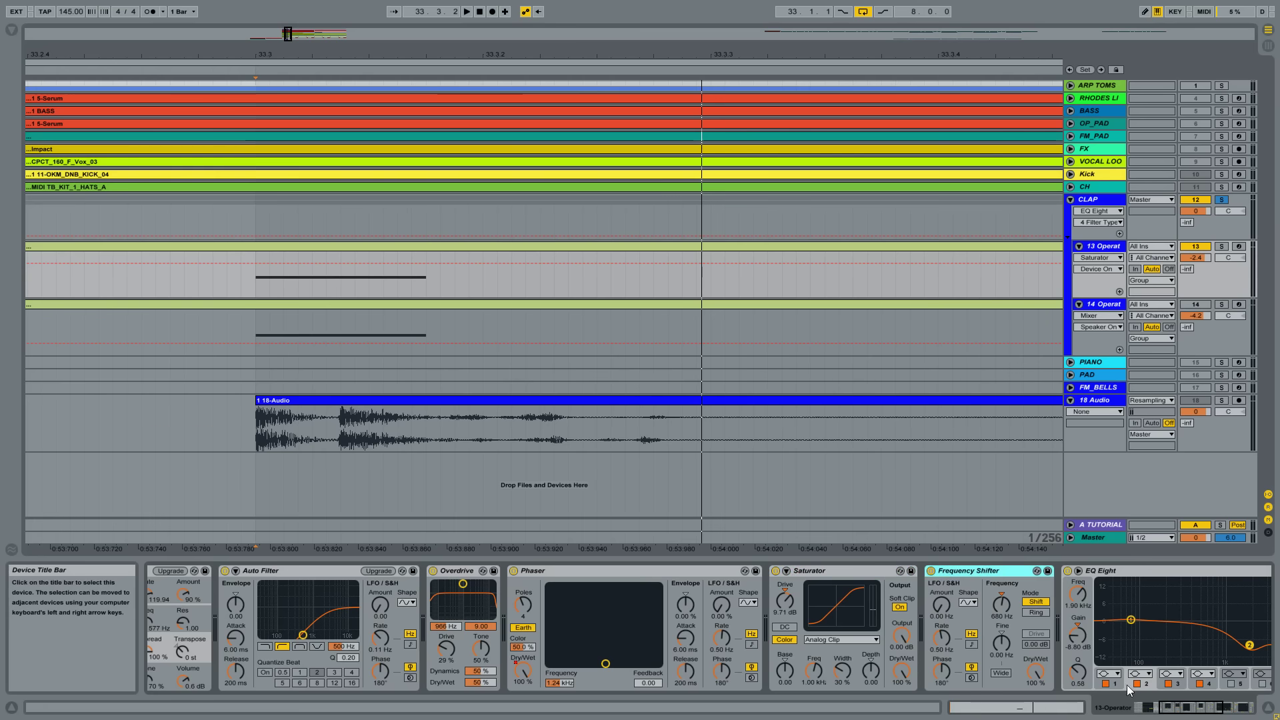
scroll(933, 633, "right", 4)
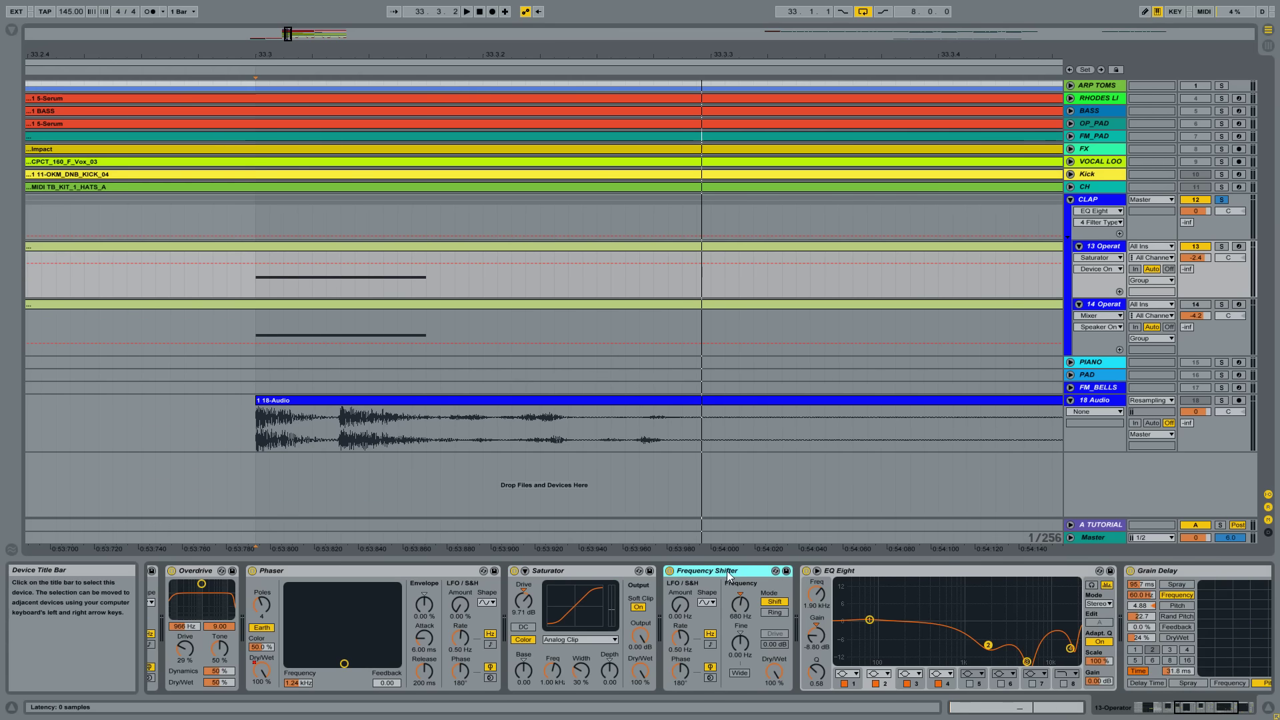
left_click(670, 571)
key("space")
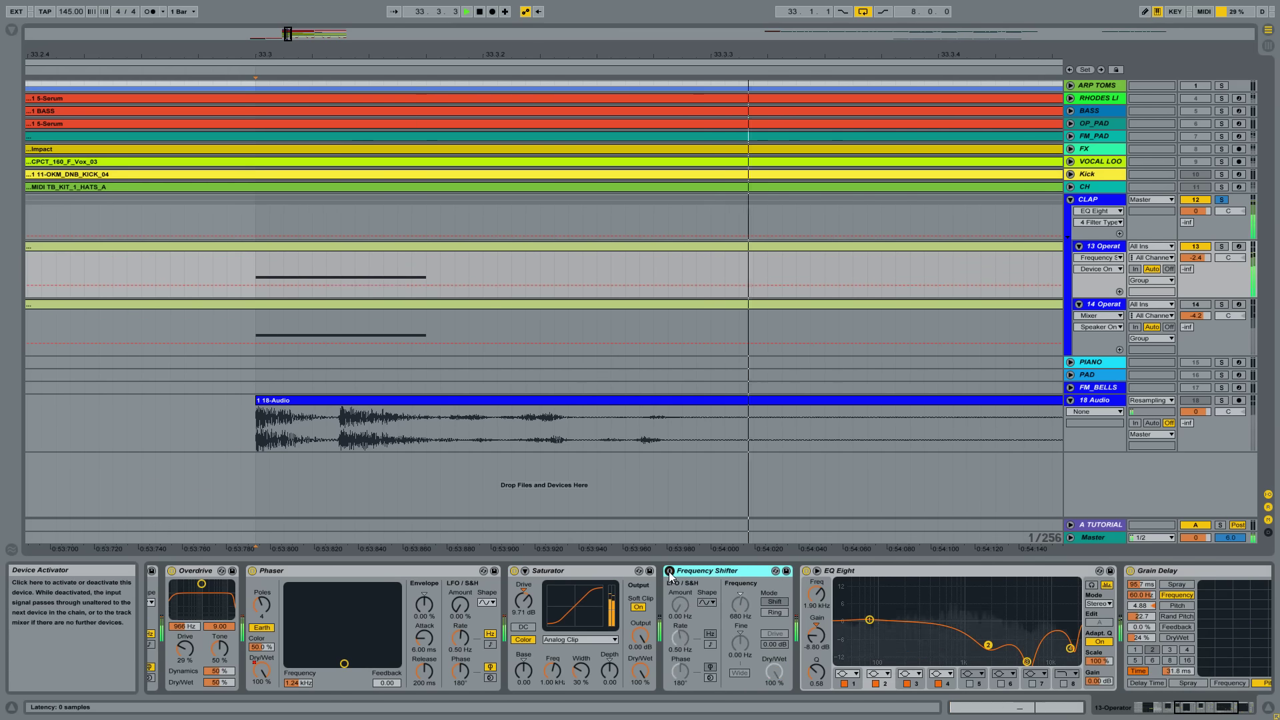
left_click(670, 571)
key("space")
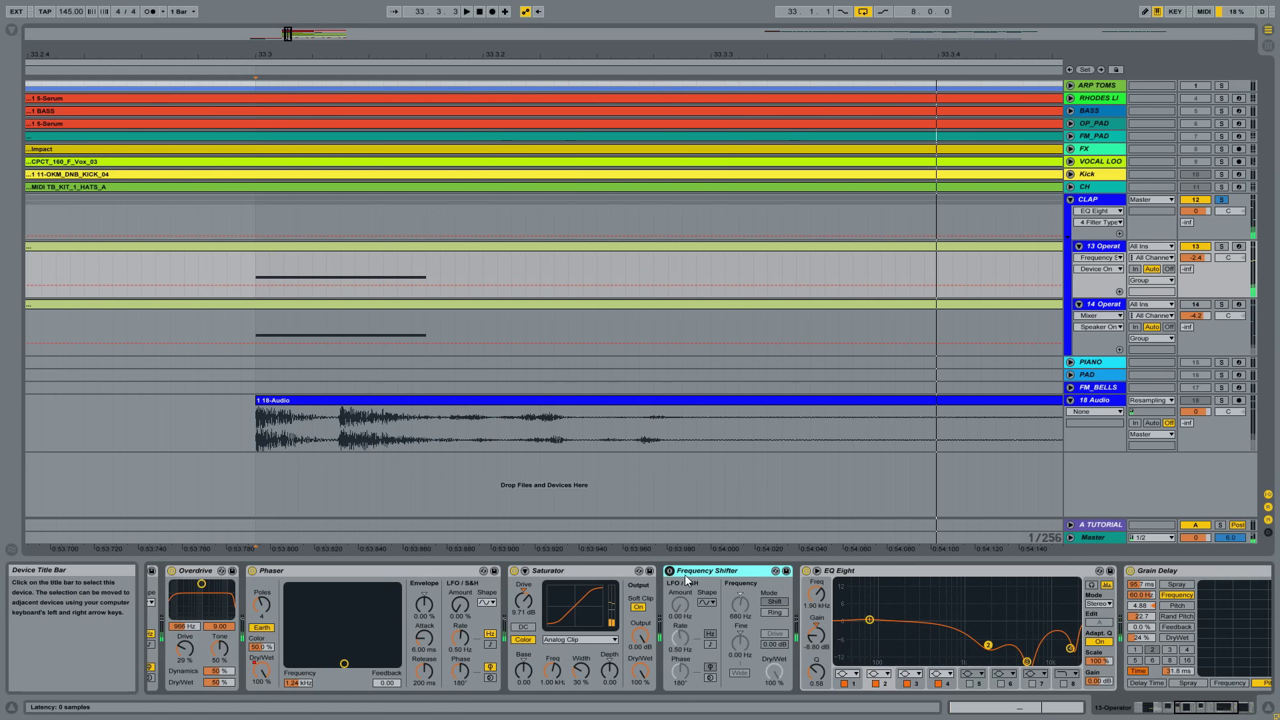
left_click(670, 572)
key("space")
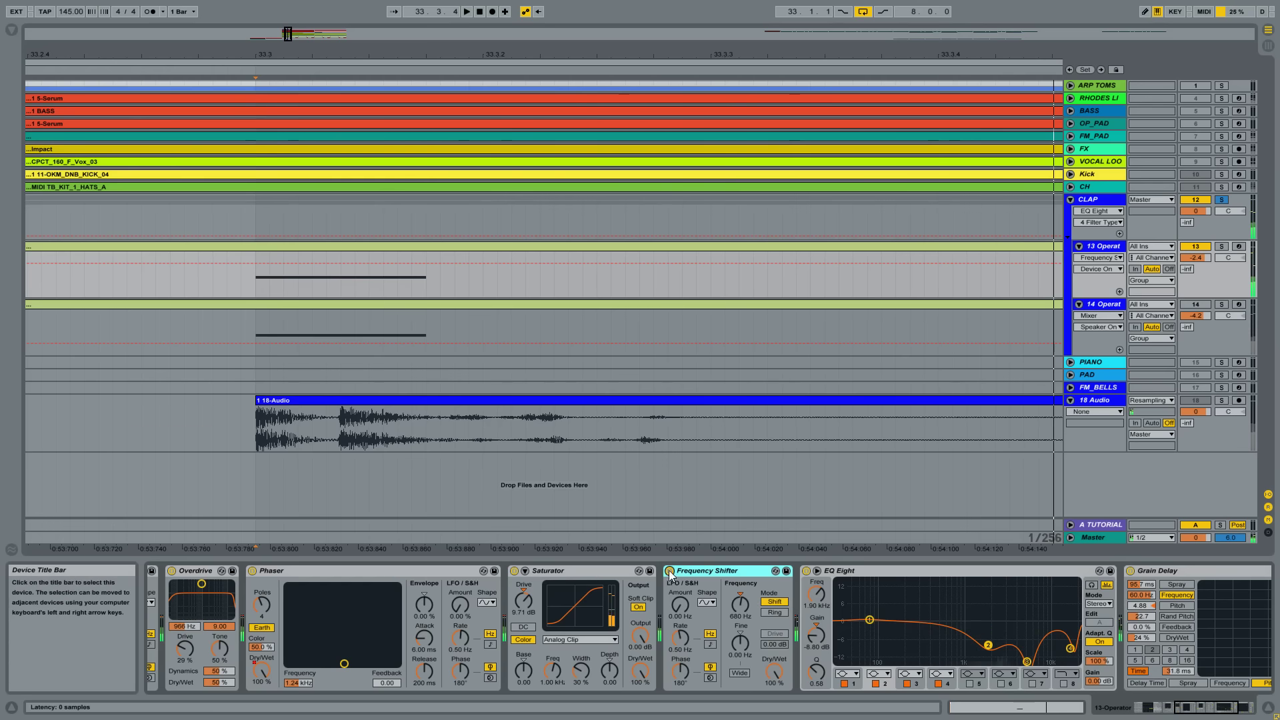
left_click(670, 572)
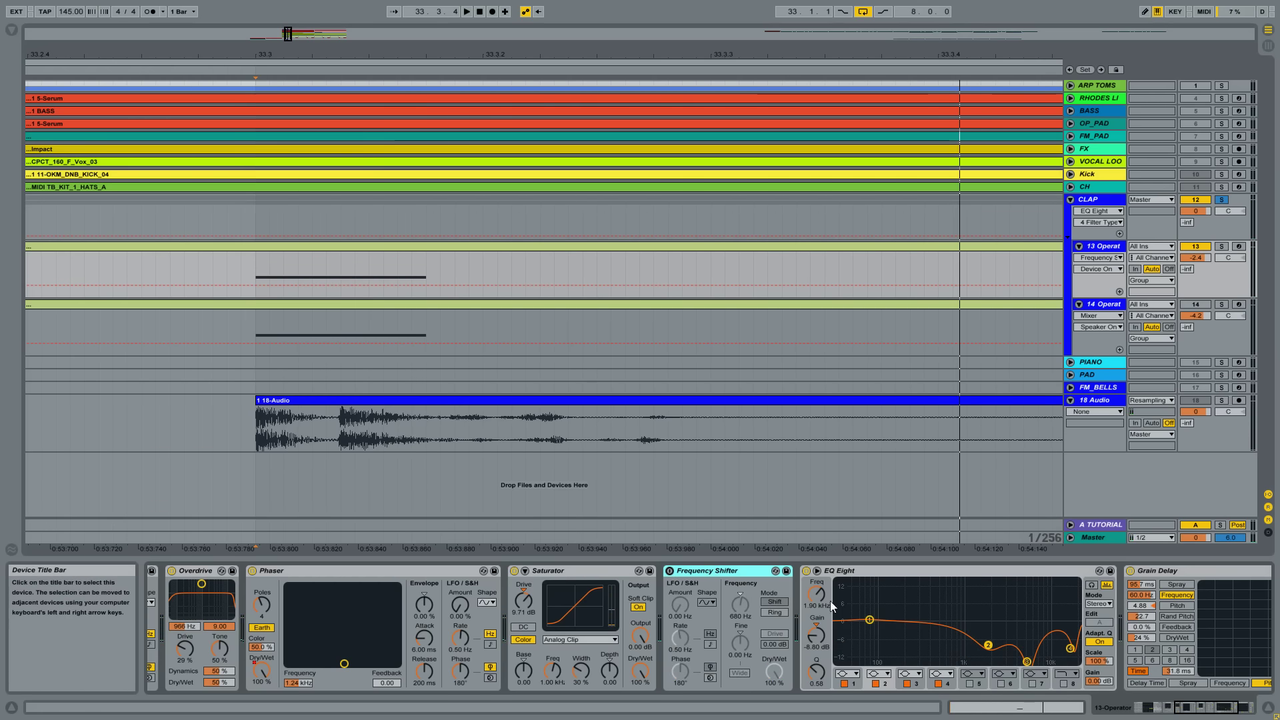
Change the first band of 13-Operator's EQ Eight to a low cut at about 367 Hz, and replay the clap with Frequency Shifter on and off
left_click(844, 674)
left_click(856, 674)
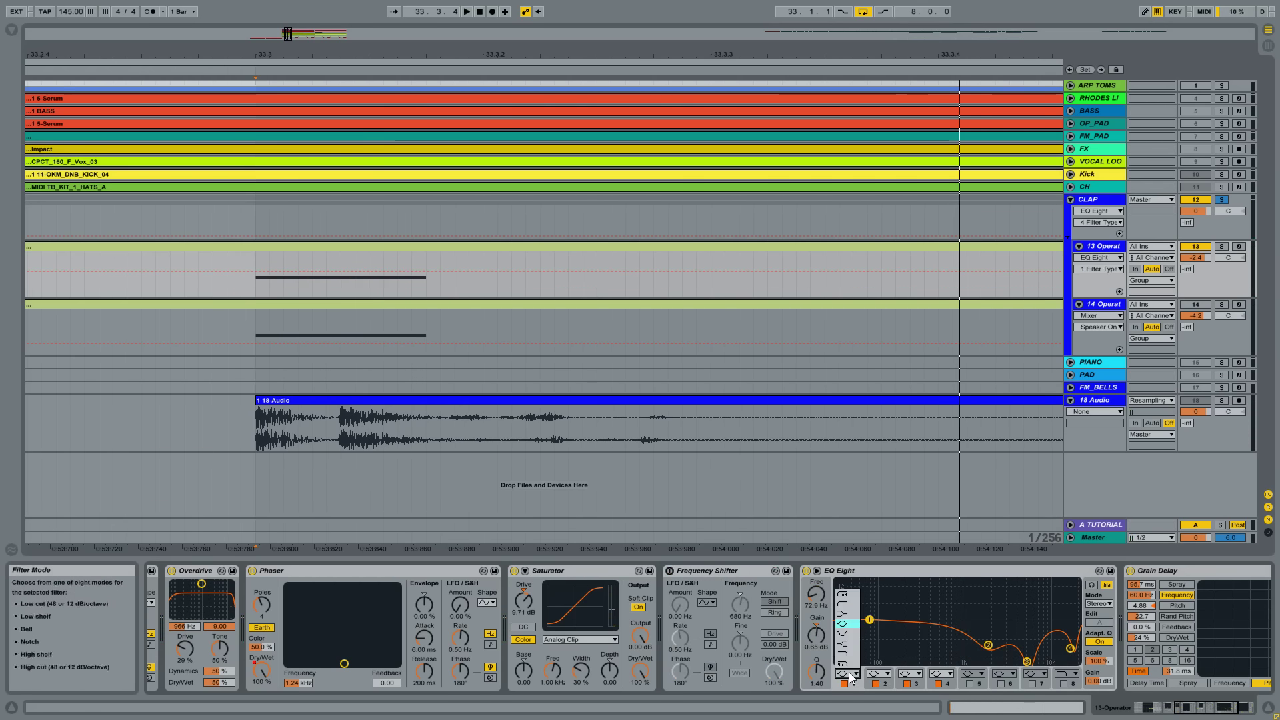
left_click(849, 596)
left_click_drag(871, 623, 929, 635)
key("space")
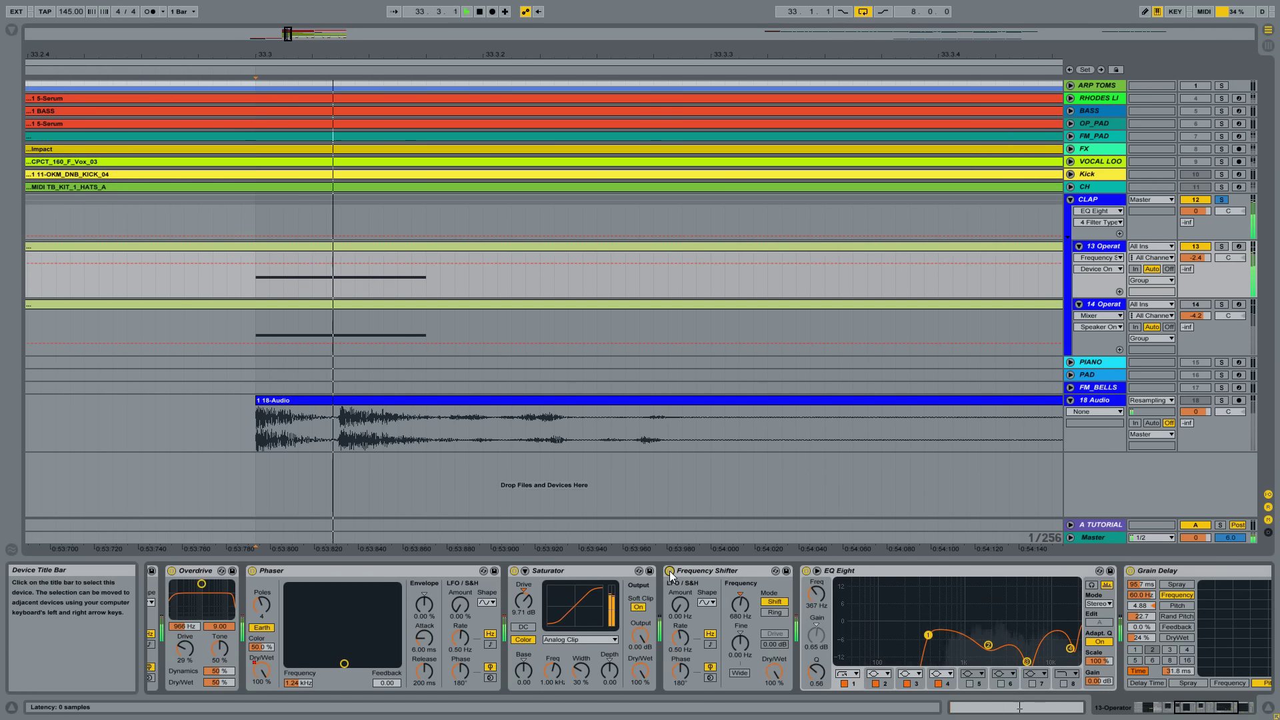
left_click(670, 574)
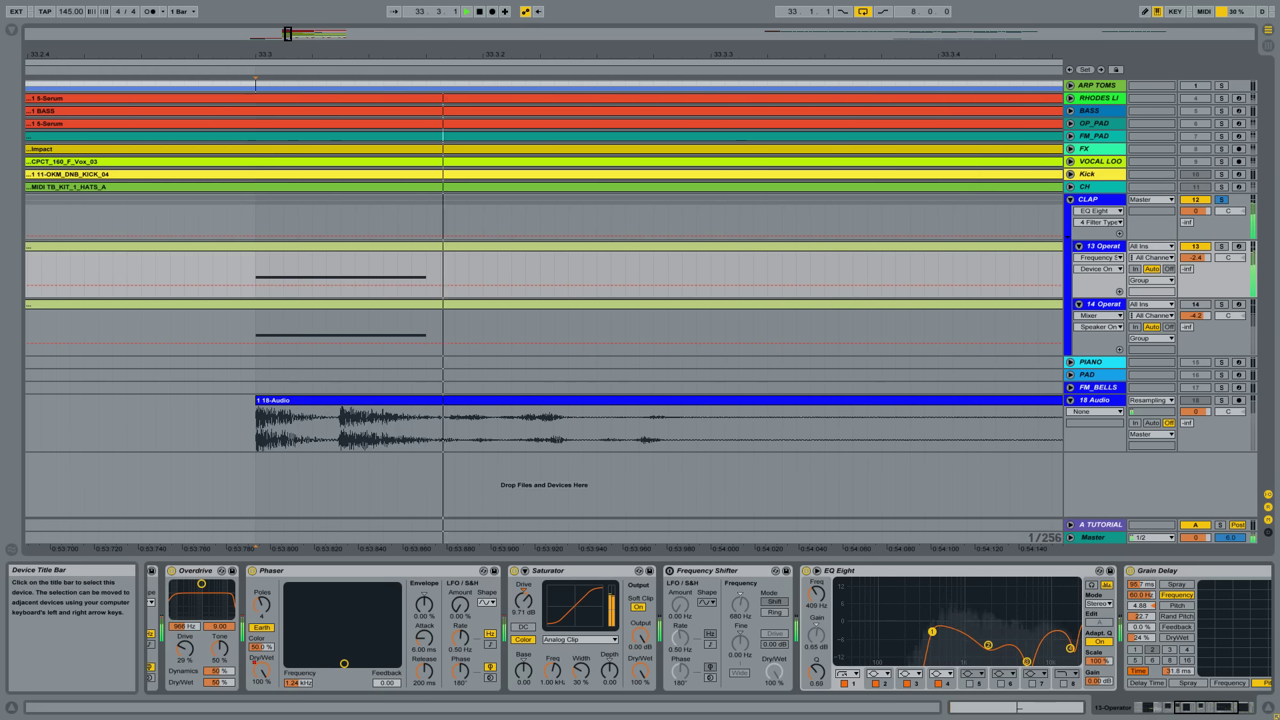
Compare the clap with 13-Operator's Grain Delay switched off and on, and widen the visible timeline range slightly
scroll(641, 627, "right", 5)
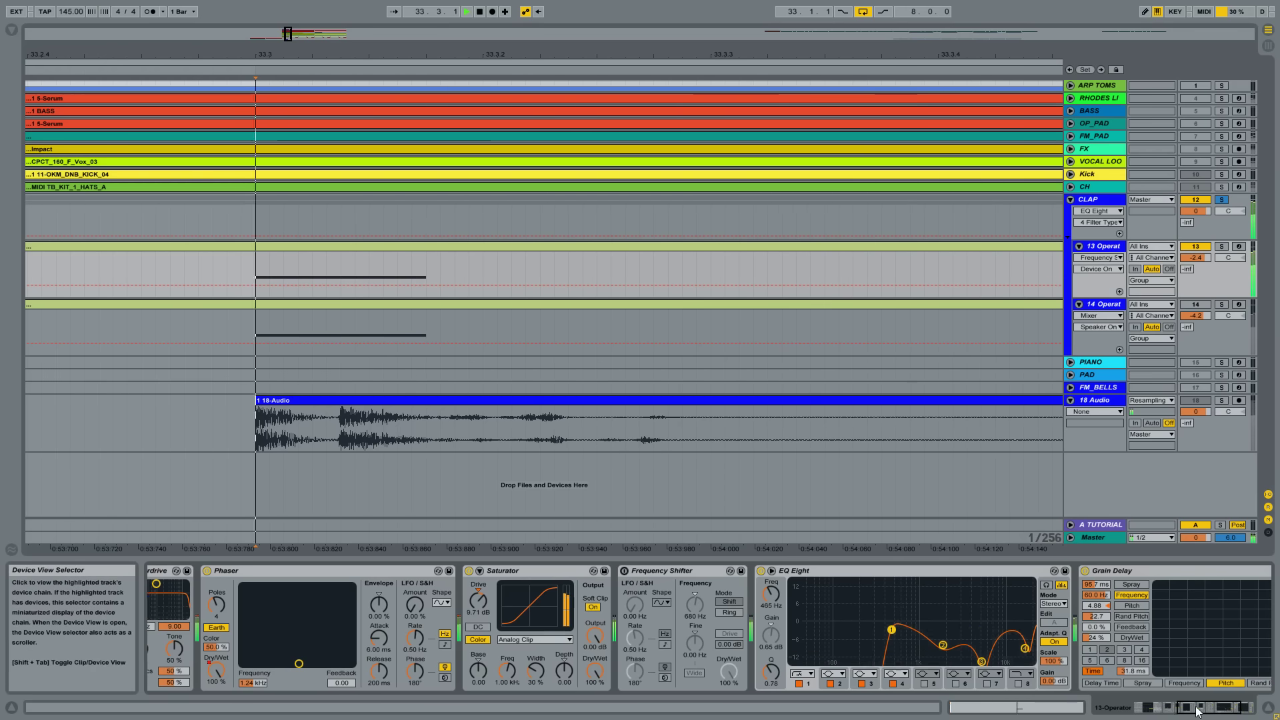
left_click(969, 575)
key("space")
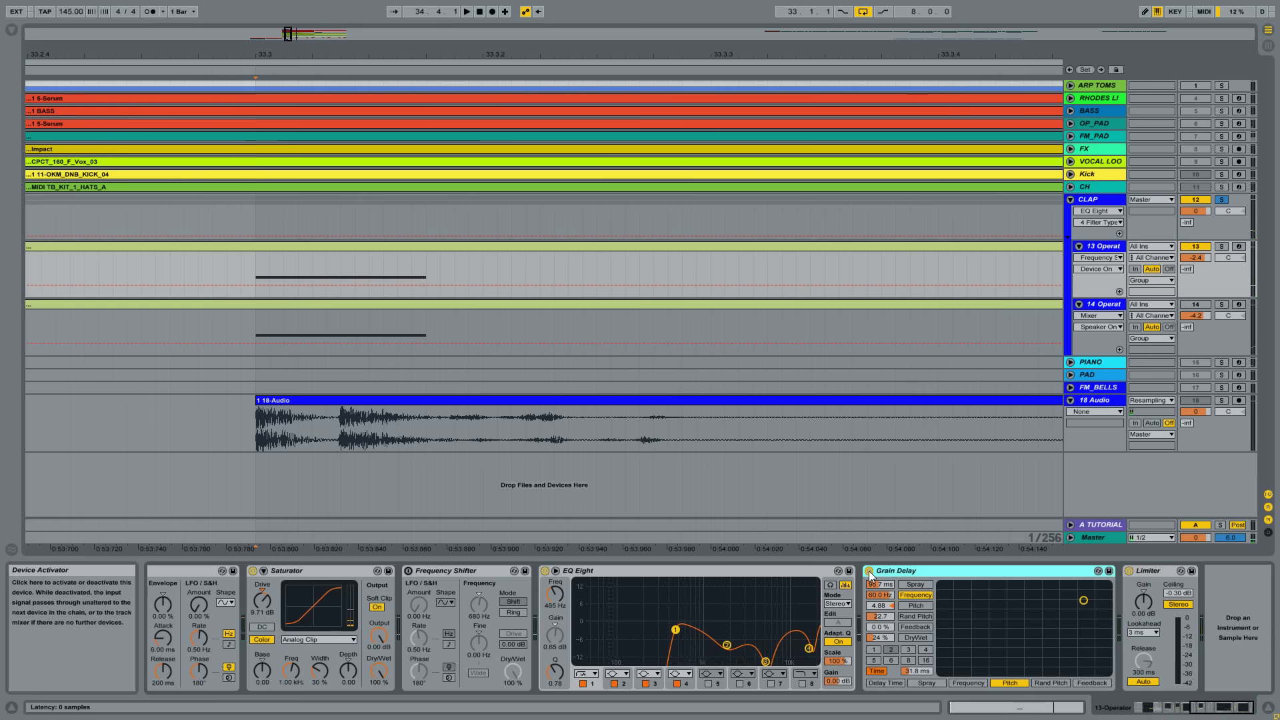
left_click(870, 570)
key("space")
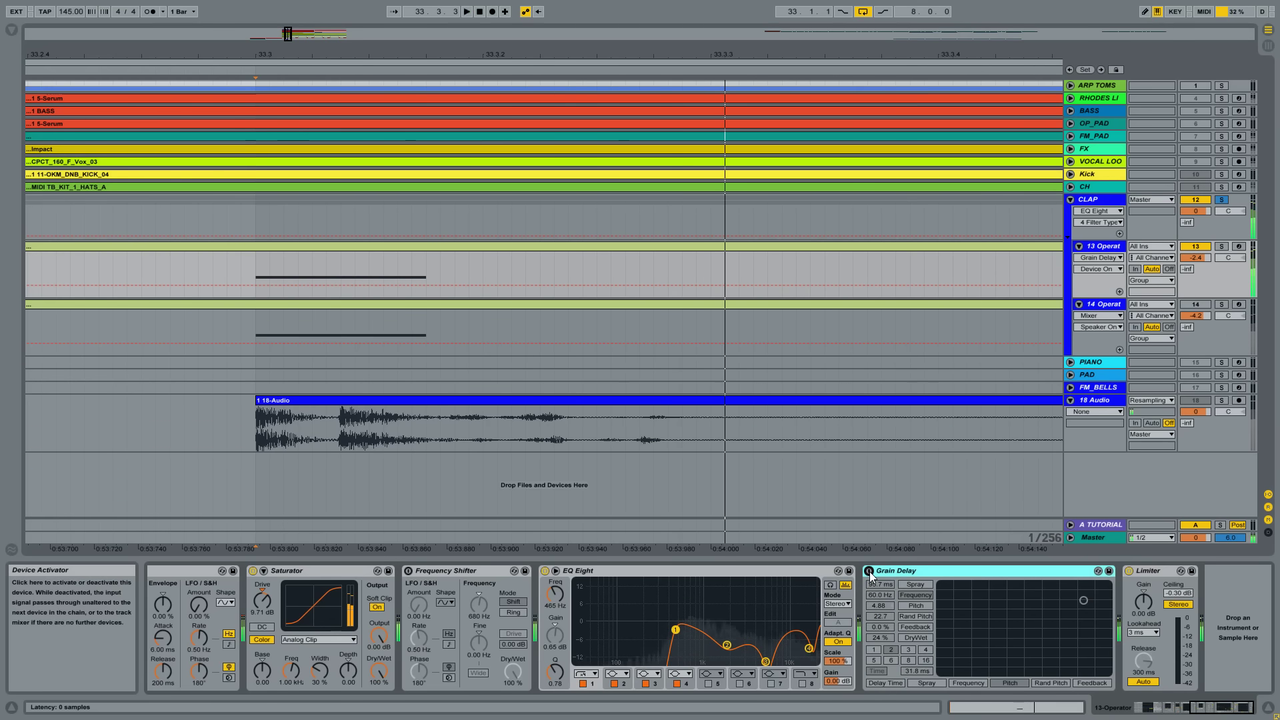
left_click(872, 572)
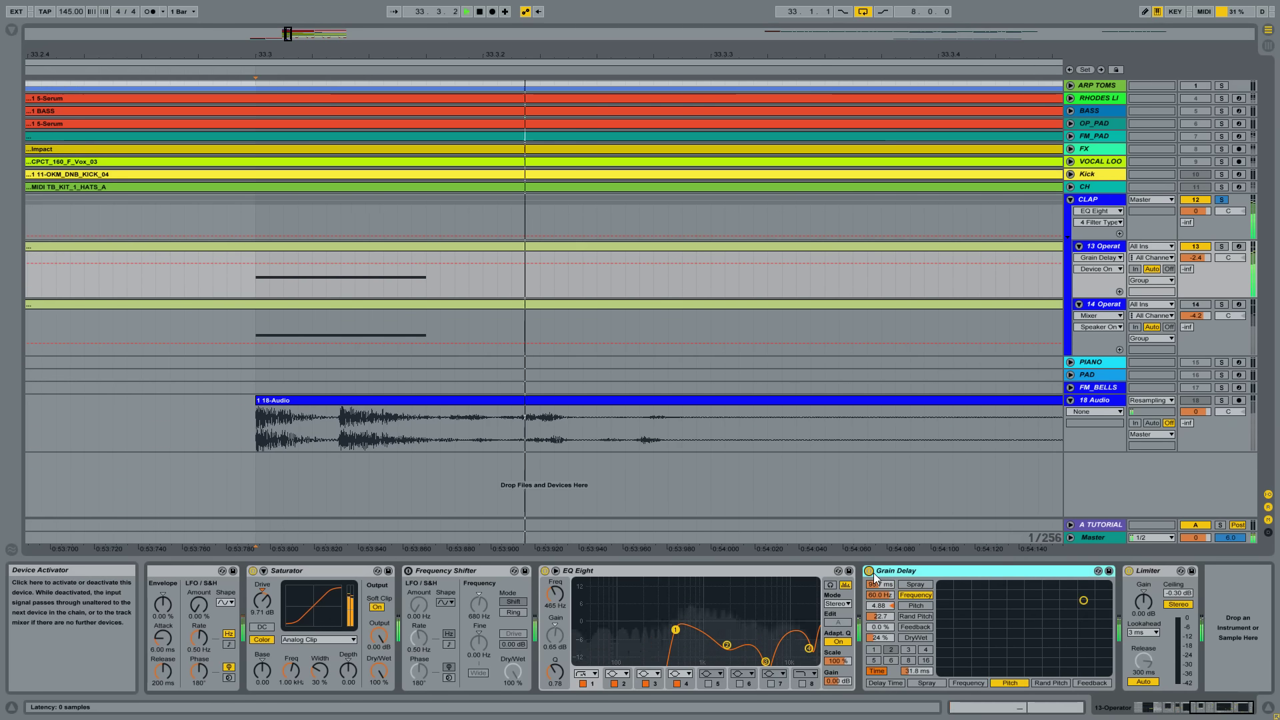
key("space")
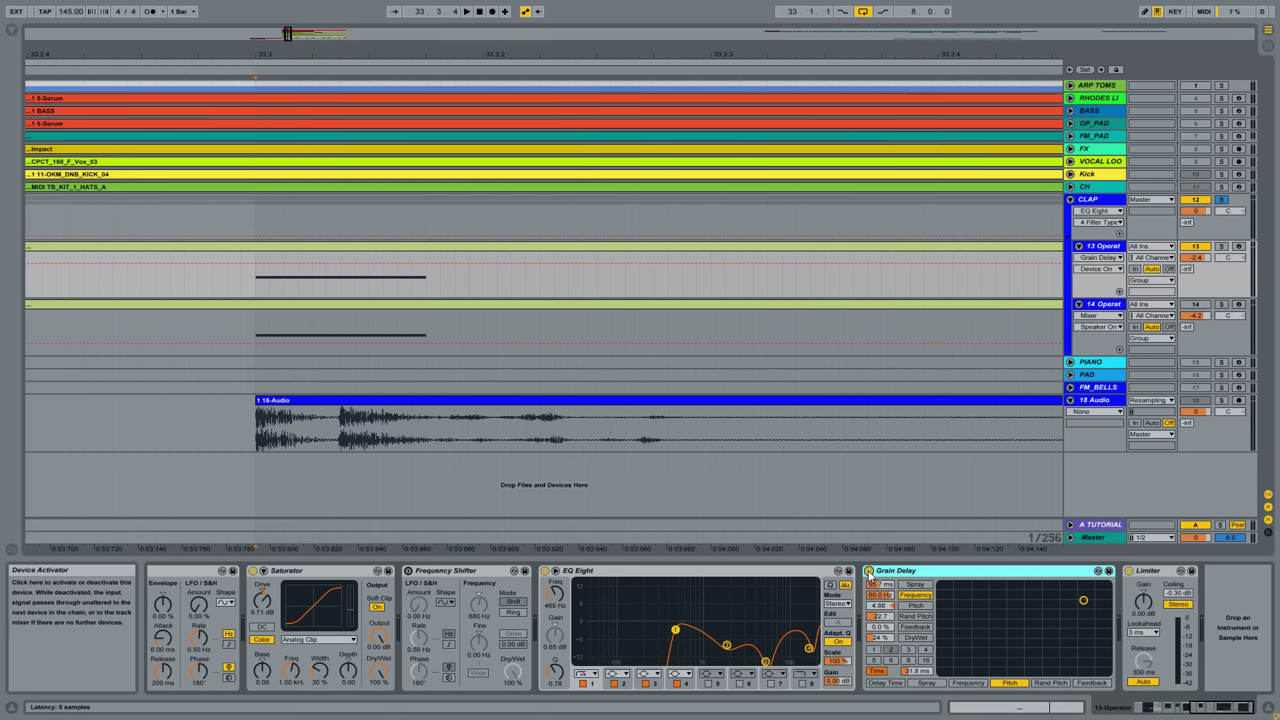
key("space")
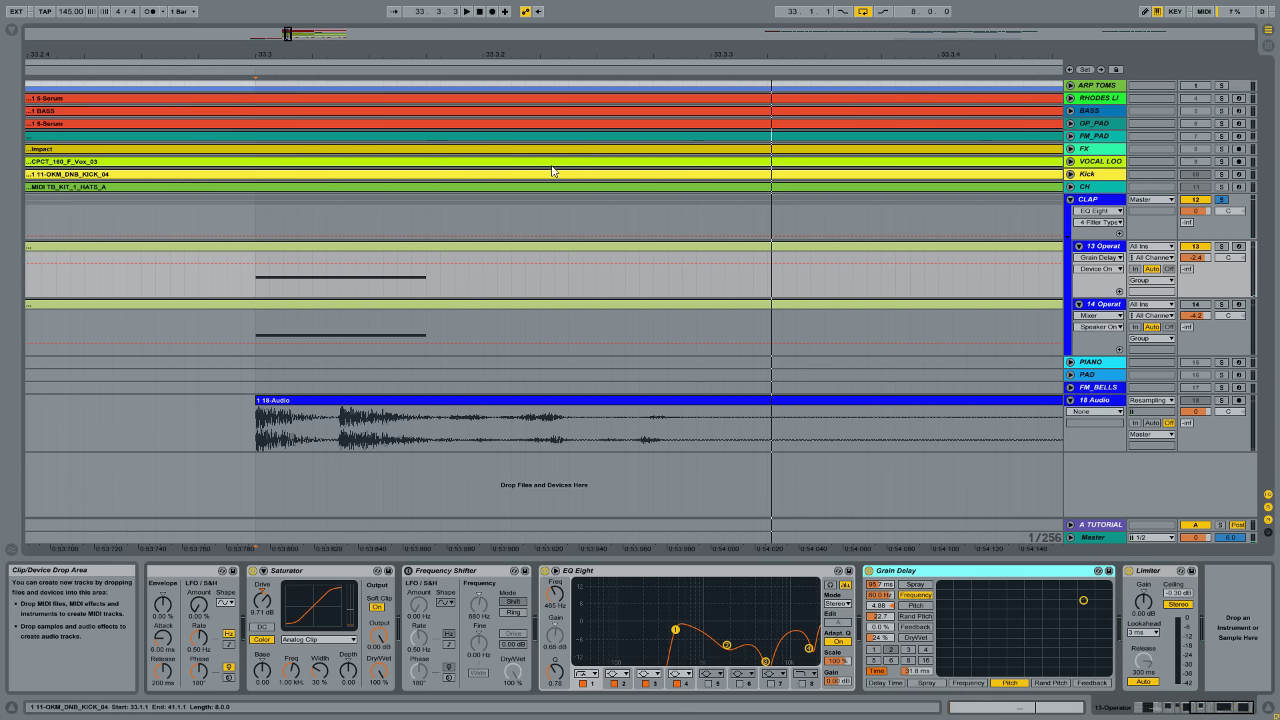
left_click_drag(586, 51, 585, 54)
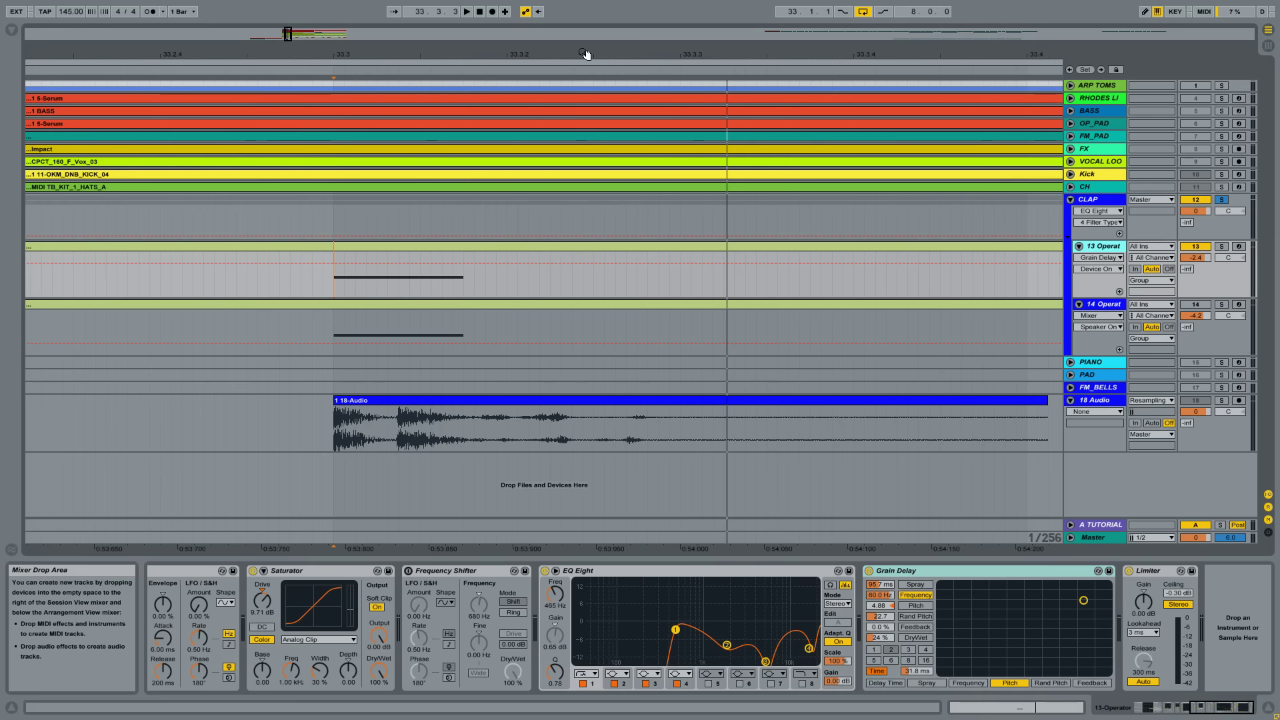
Trim the end of the recorded clip on the 18-Audio track to 33.4, then solo that track and play the clip
left_click_drag(585, 53, 564, 52)
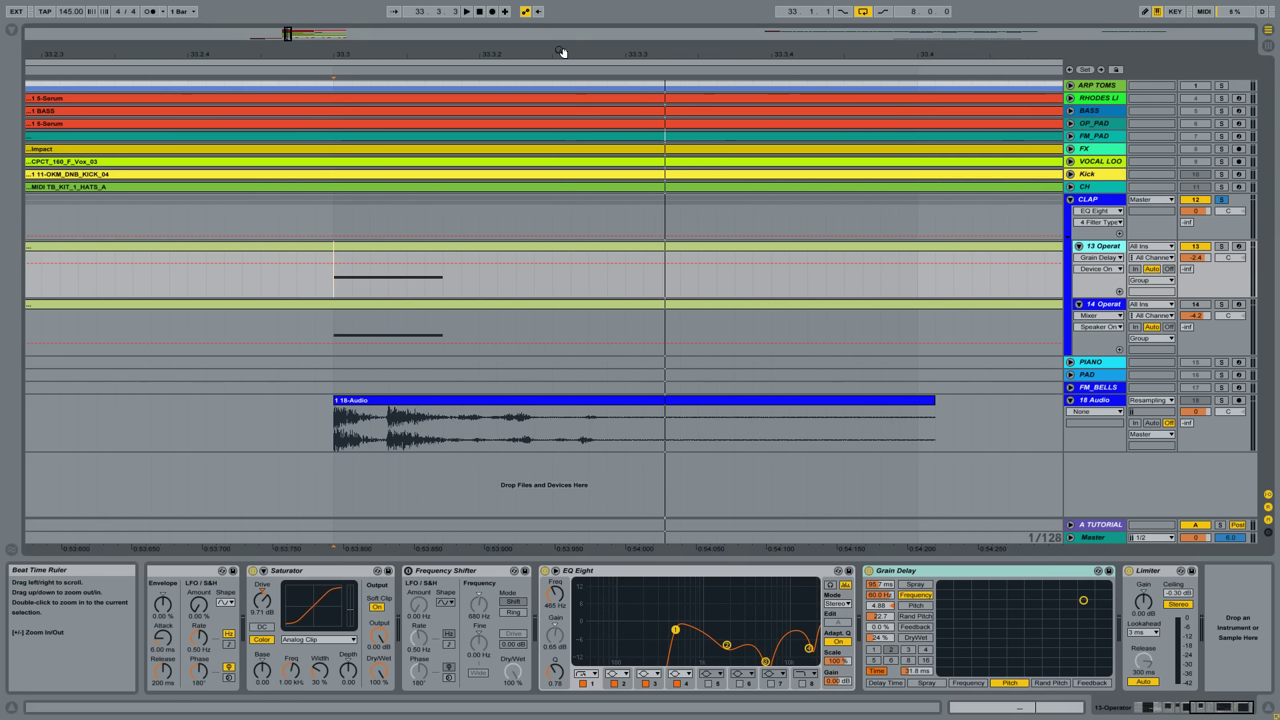
left_click_drag(934, 419, 922, 419)
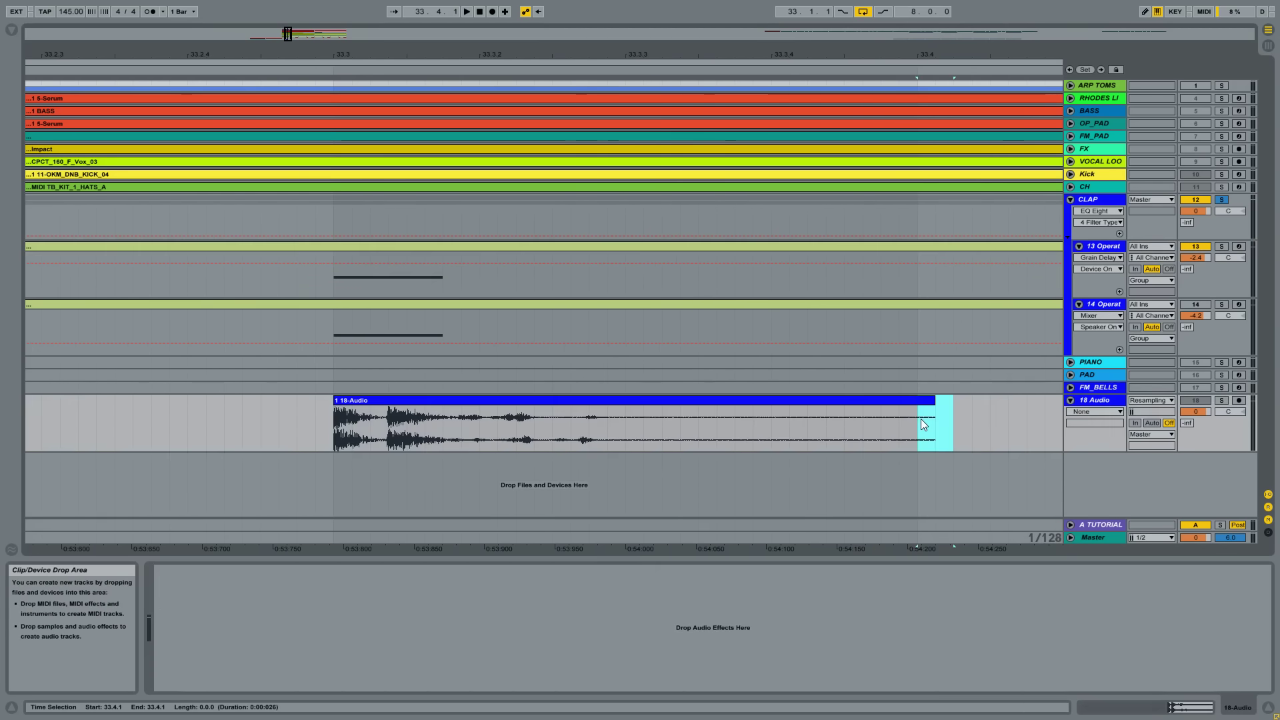
left_click(894, 403)
left_click(1228, 412)
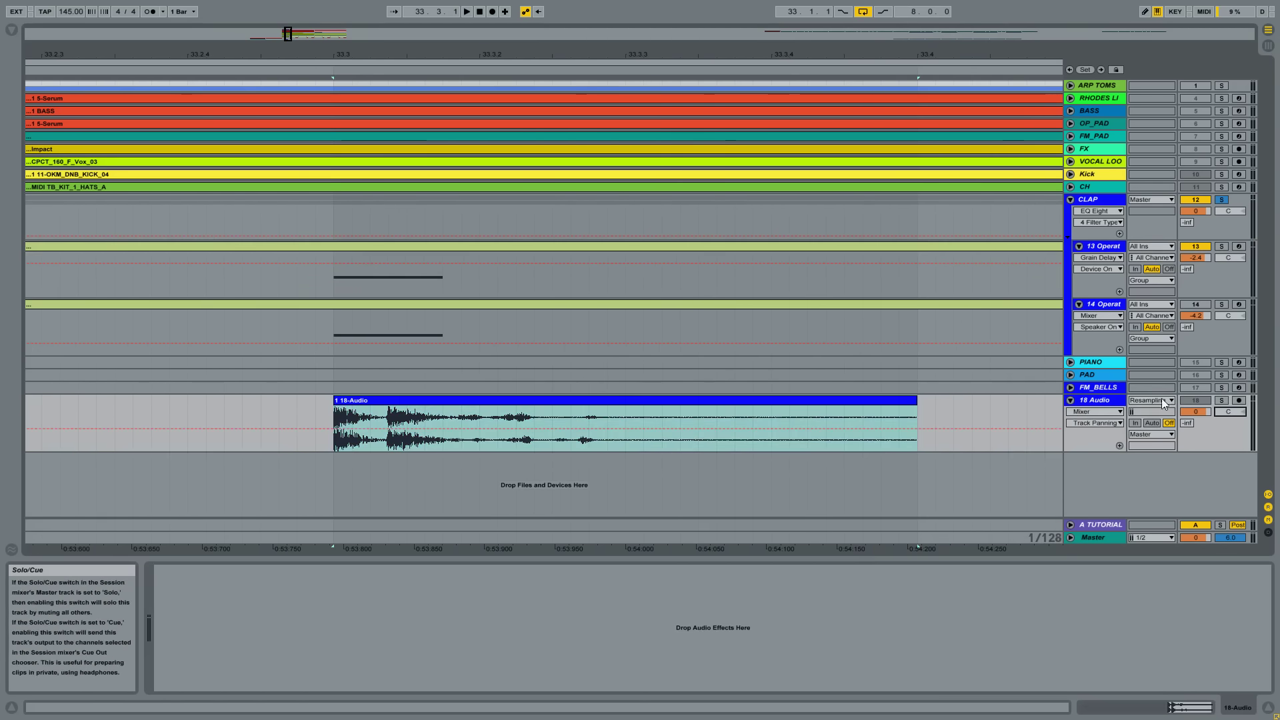
left_click(1219, 401)
left_click(857, 402)
key("space")
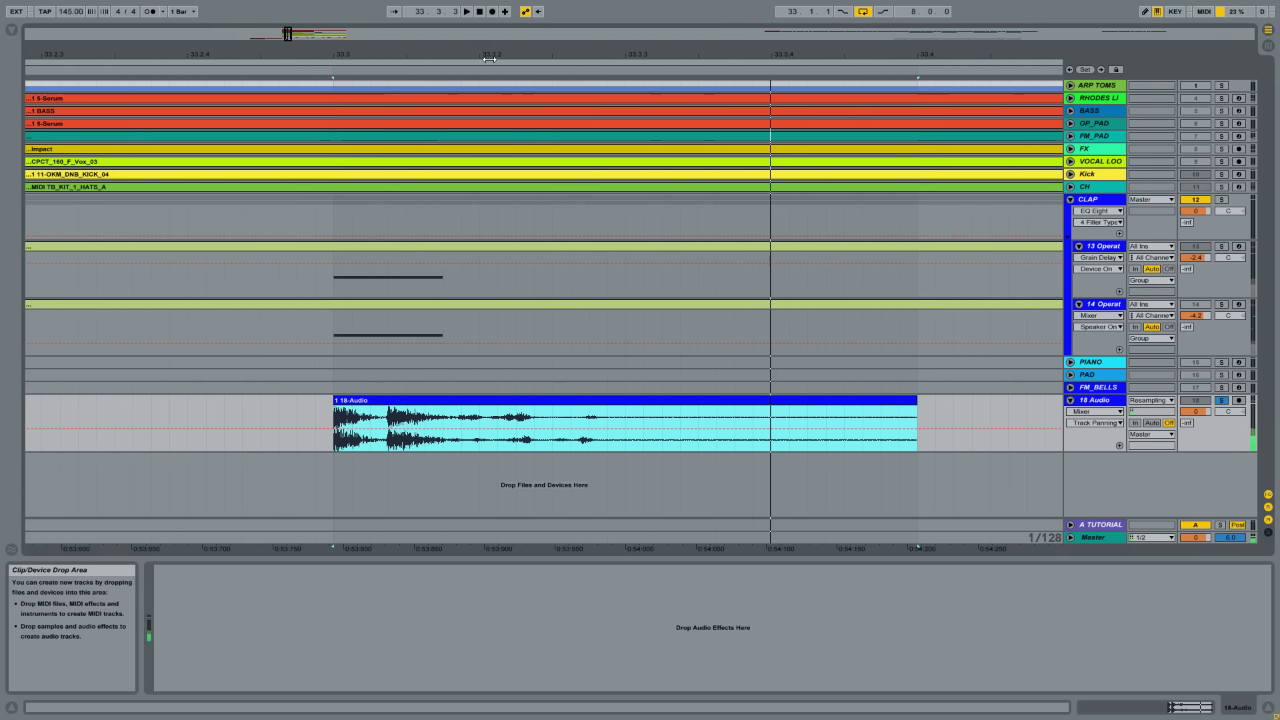
Move the recorded clip to start at 33.4, and resample the soloed CLAP group into a second clip at 33.3 on 18-Audio
left_click_drag(457, 54, 458, 83)
left_click_drag(455, 405, 574, 404)
left_click(431, 423)
left_click(1223, 202)
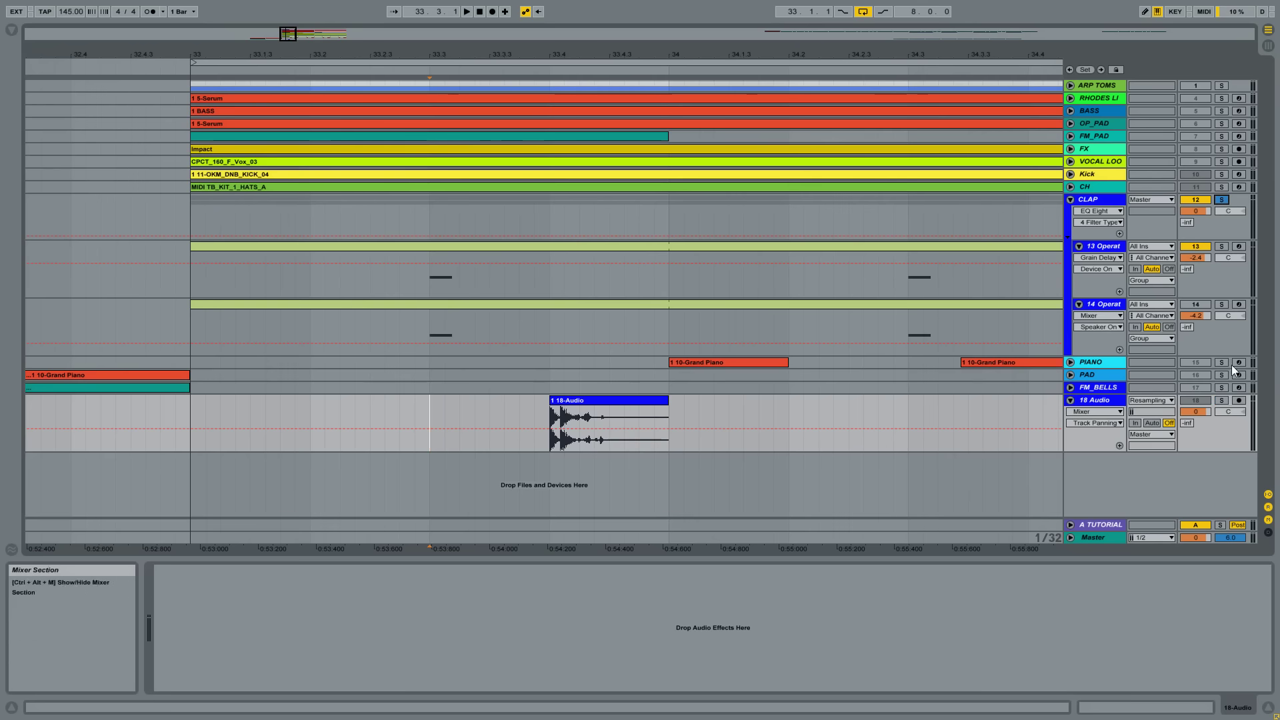
left_click(492, 11)
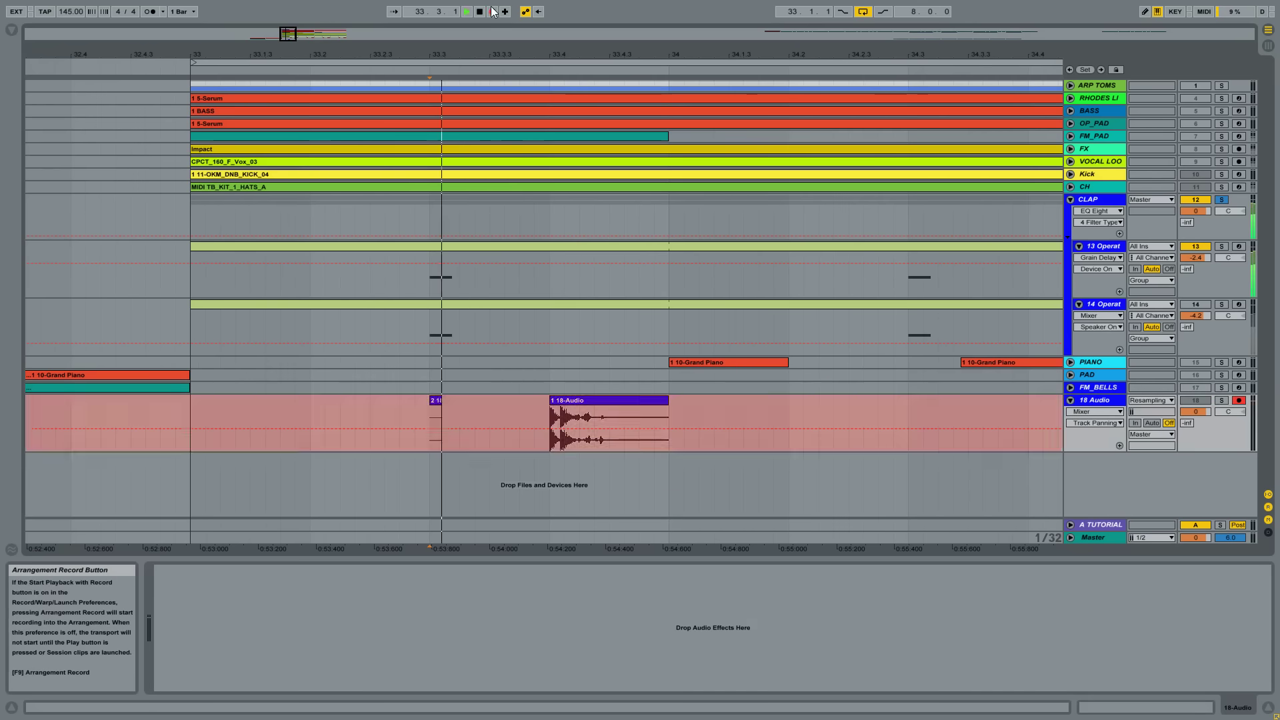
left_click(479, 12)
left_click(1239, 400)
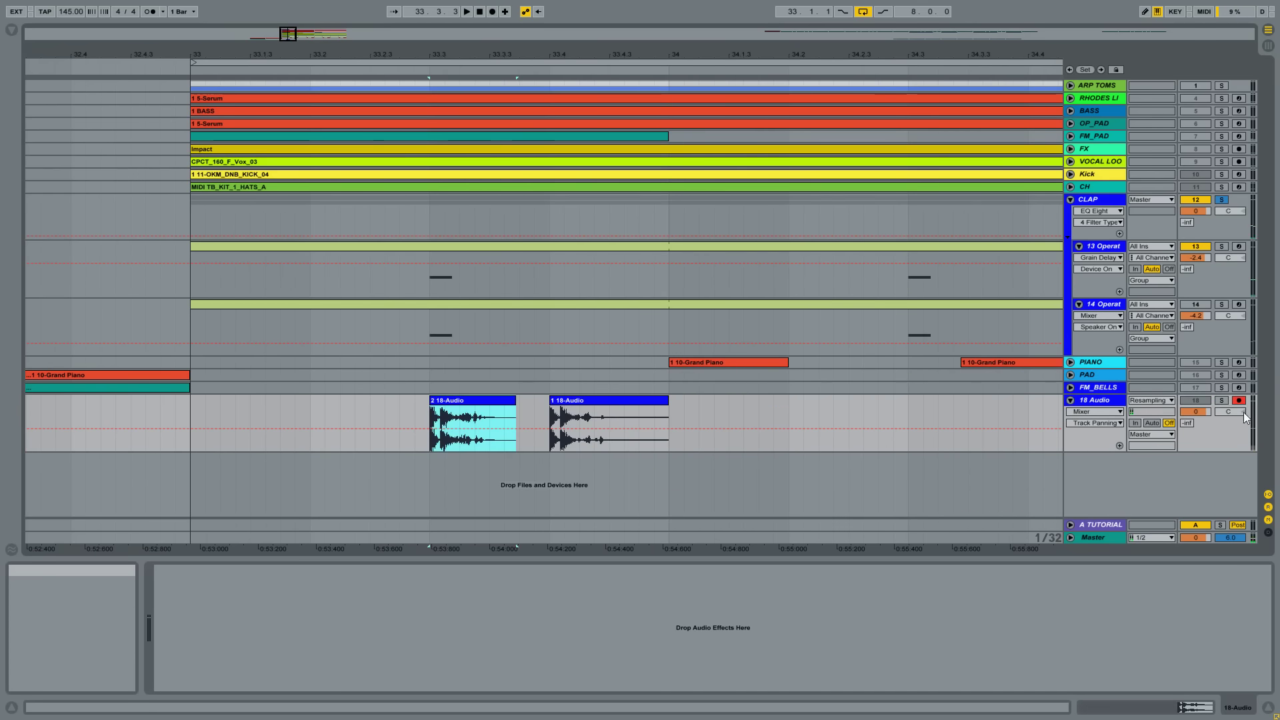
left_click(1222, 400)
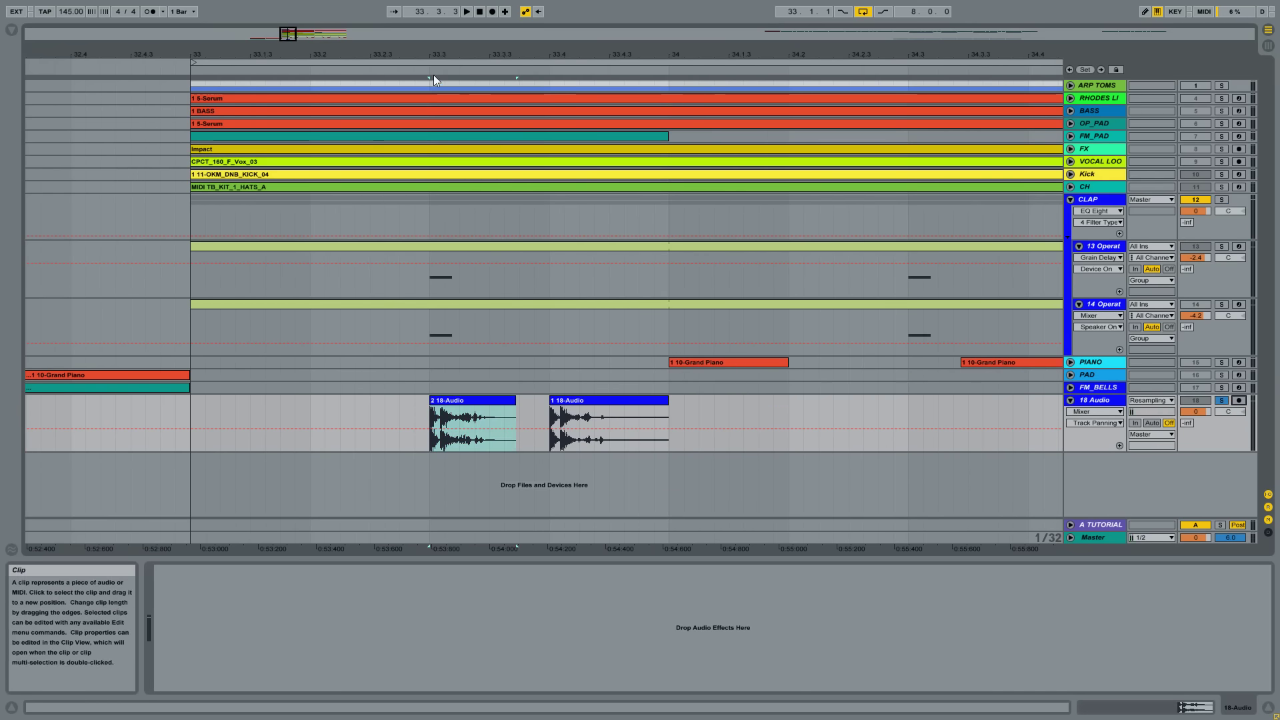
left_click_drag(434, 75, 440, 277)
left_click(441, 278)
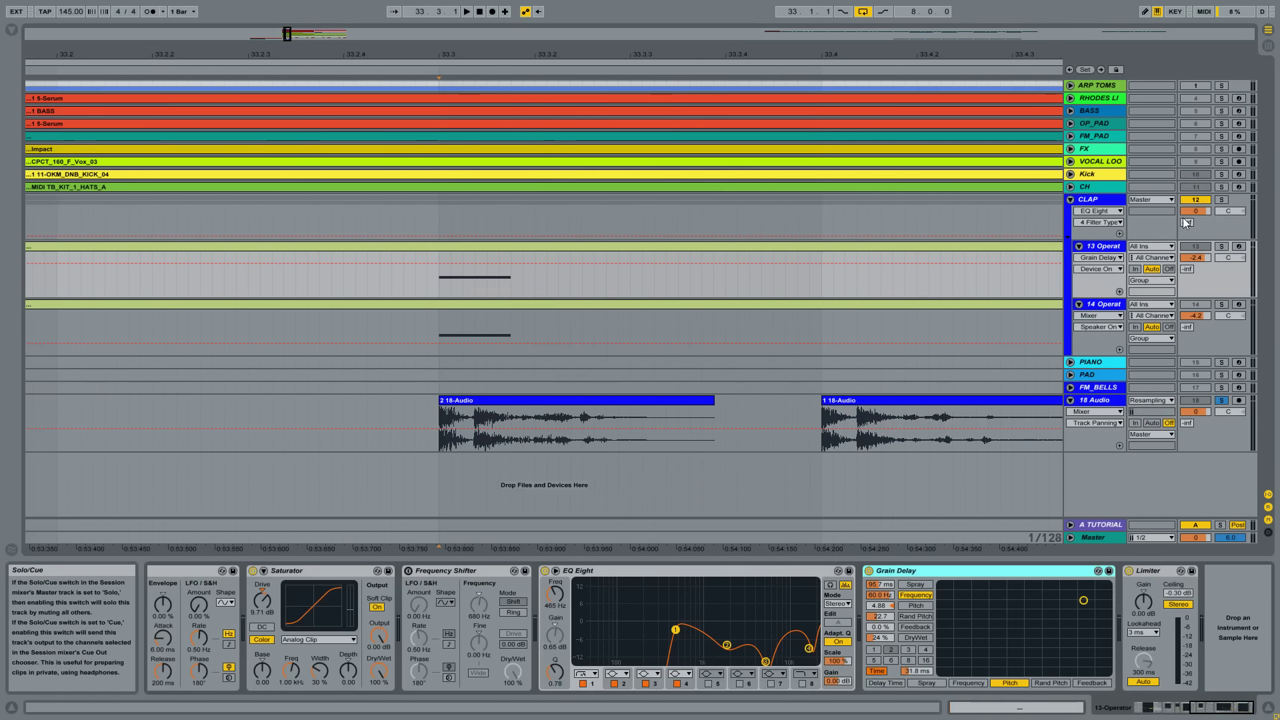
left_click(1222, 199)
left_click(1103, 246)
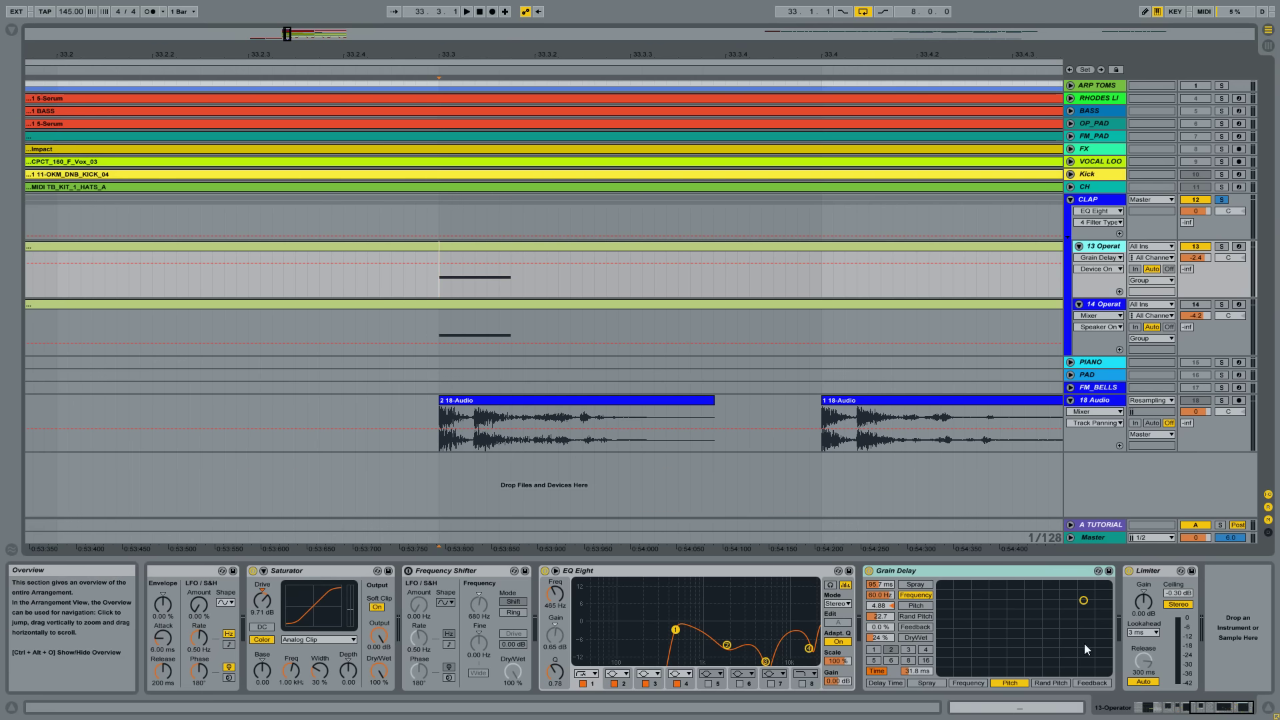
left_click_drag(1211, 712, 1153, 711)
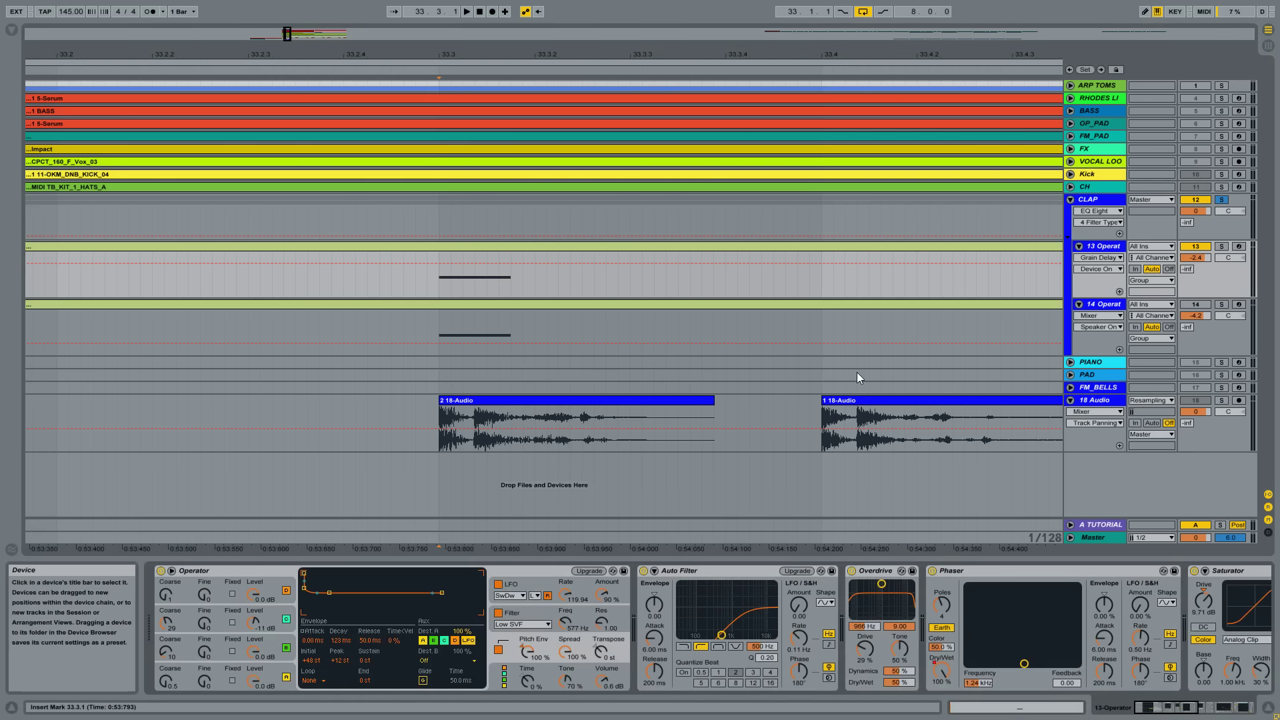
left_click(434, 281)
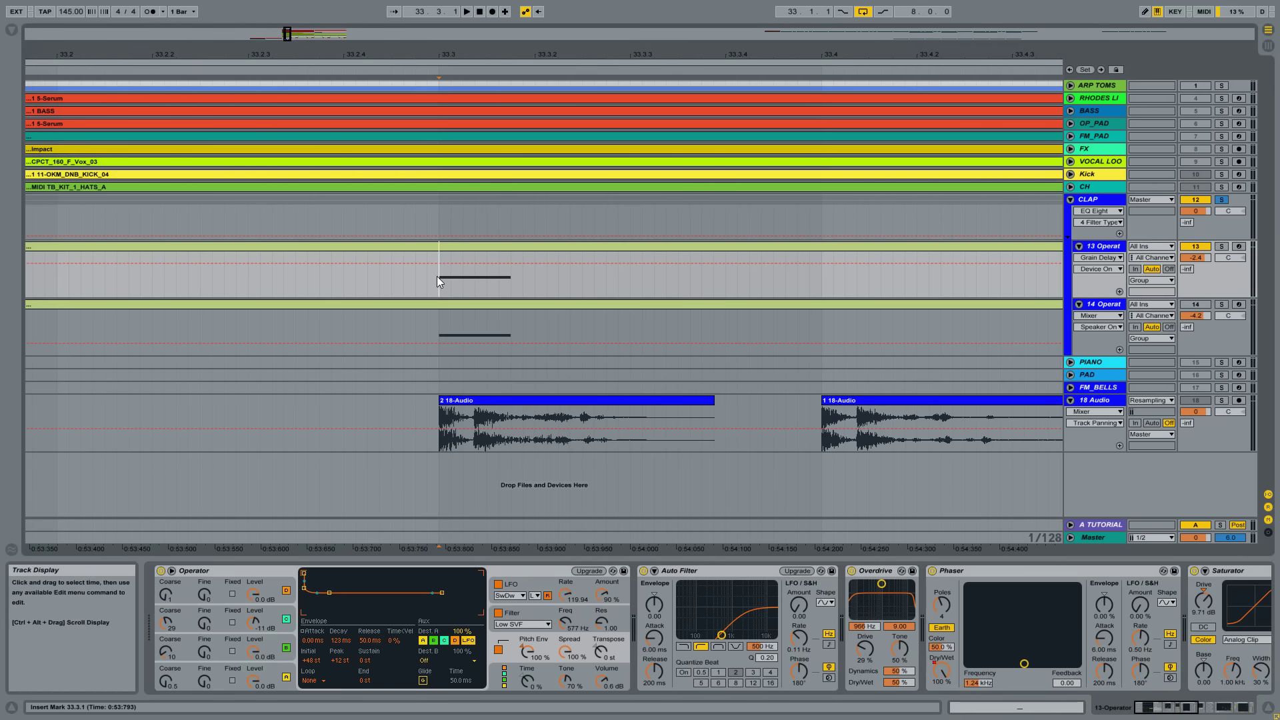
left_click_drag(470, 42, 470, 33)
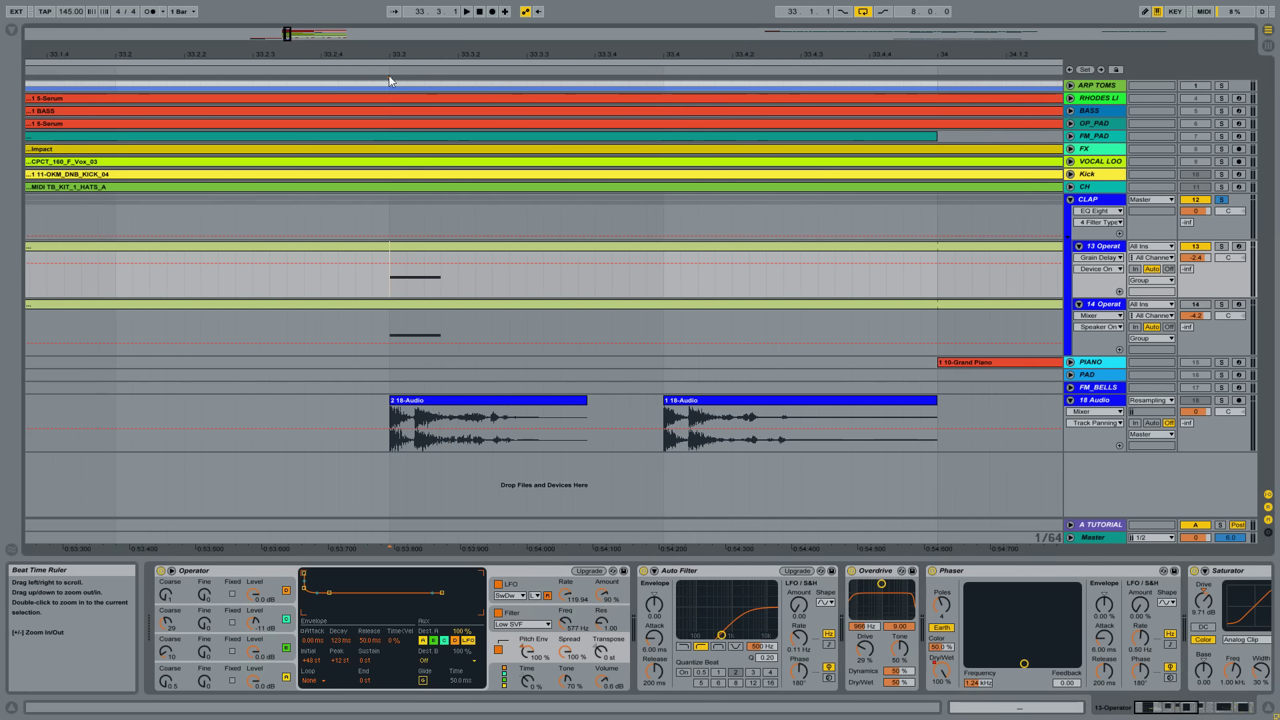
Play the second recorded clip on 18-Audio and move it one beat earlier to 33.2
left_click(443, 396)
key("space")
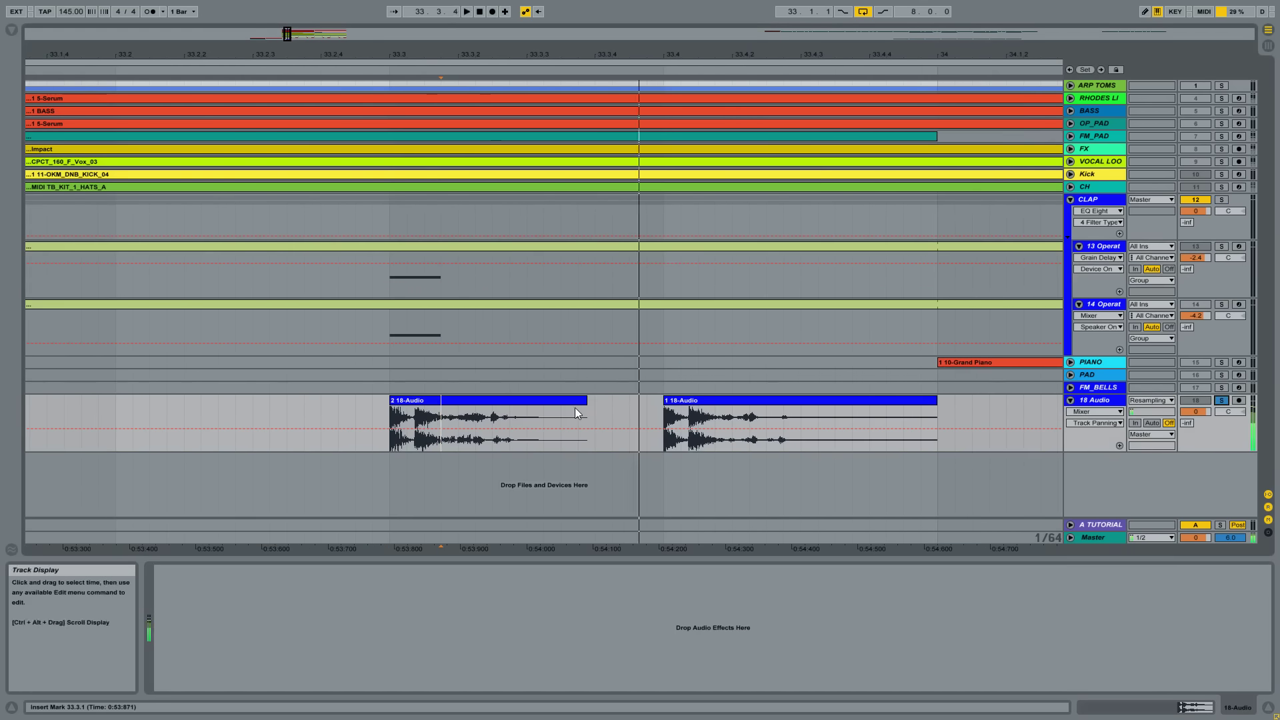
left_click(575, 408)
left_click_drag(487, 411, 212, 411)
Play the soloed CLAP from 33.3 and set Operator's oscillator D level to -8.3 dB, B level to -2.2 dB, LFO rate to 114.90 and amount to 100%
left_click(394, 282)
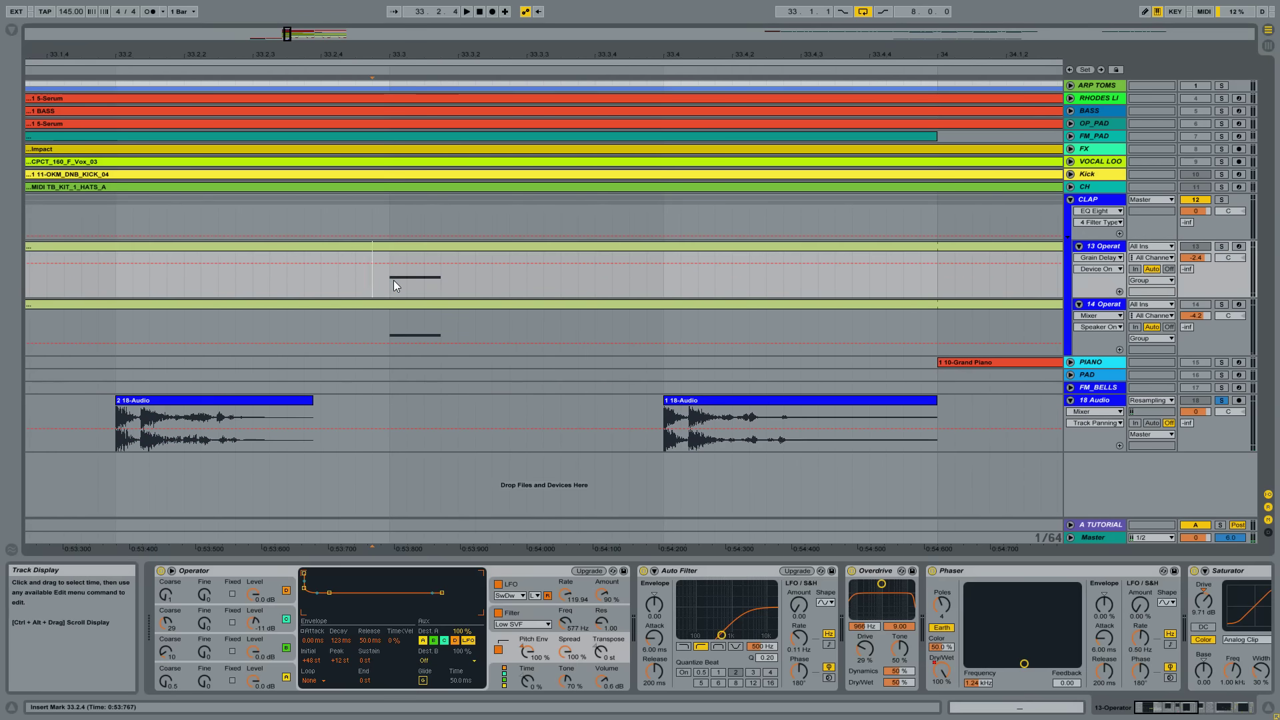
left_click(391, 282)
left_click(1222, 200)
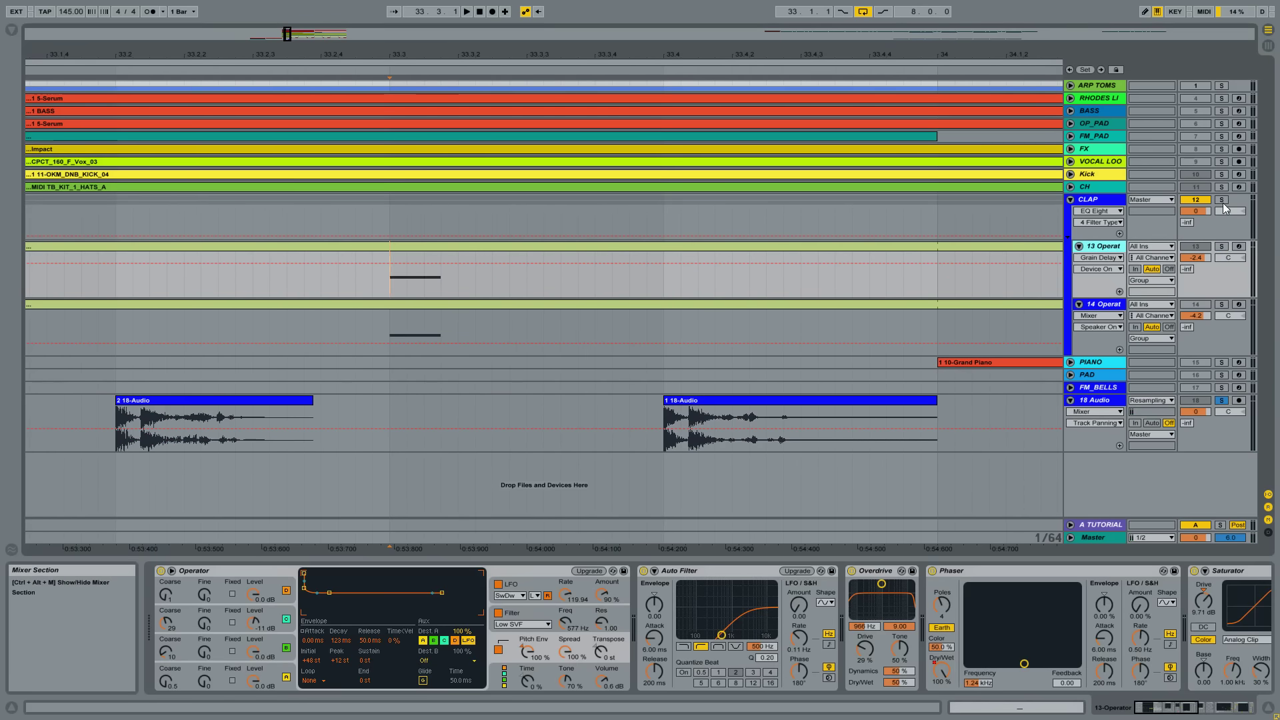
key("space")
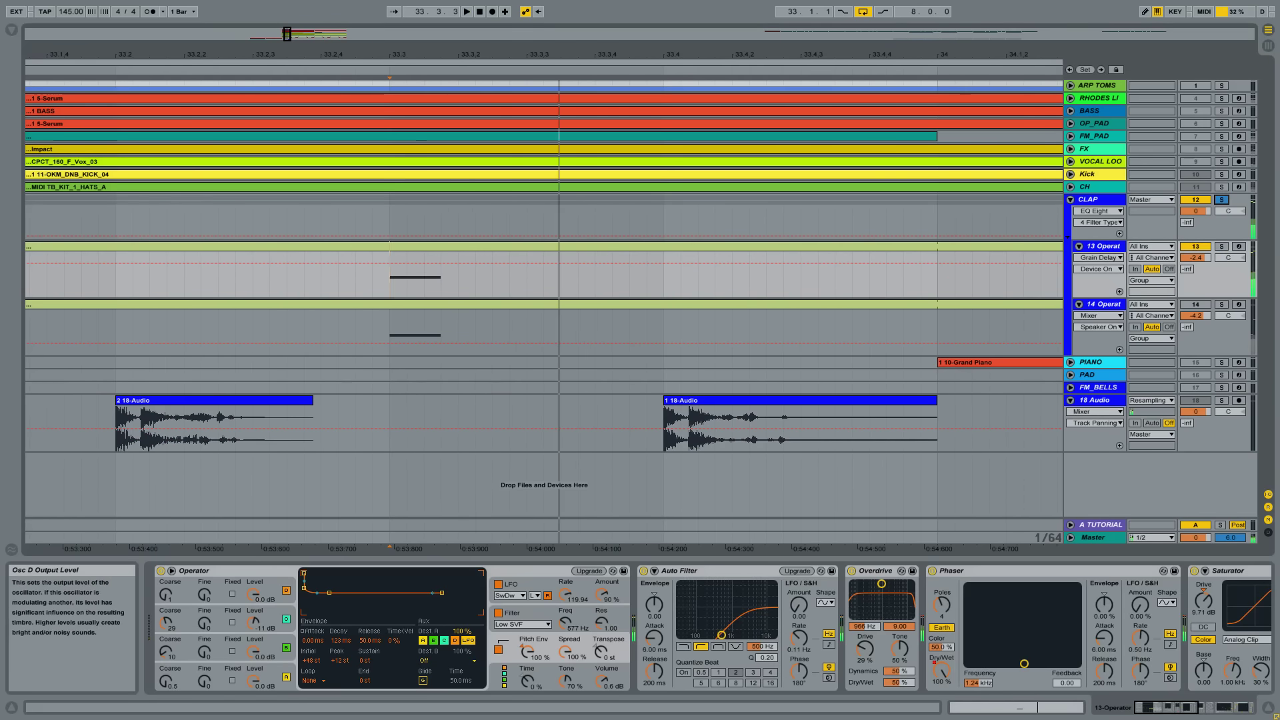
left_click_drag(255, 604, 254, 667)
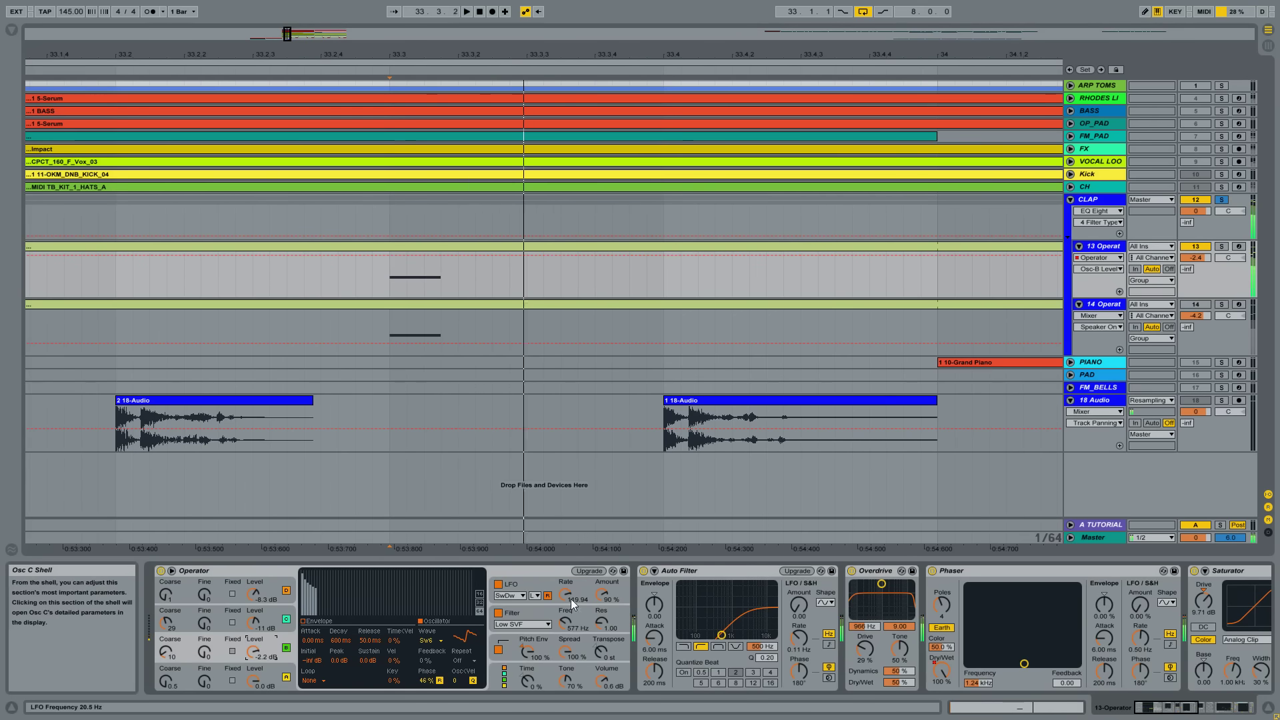
left_click_drag(565, 596, 567, 603)
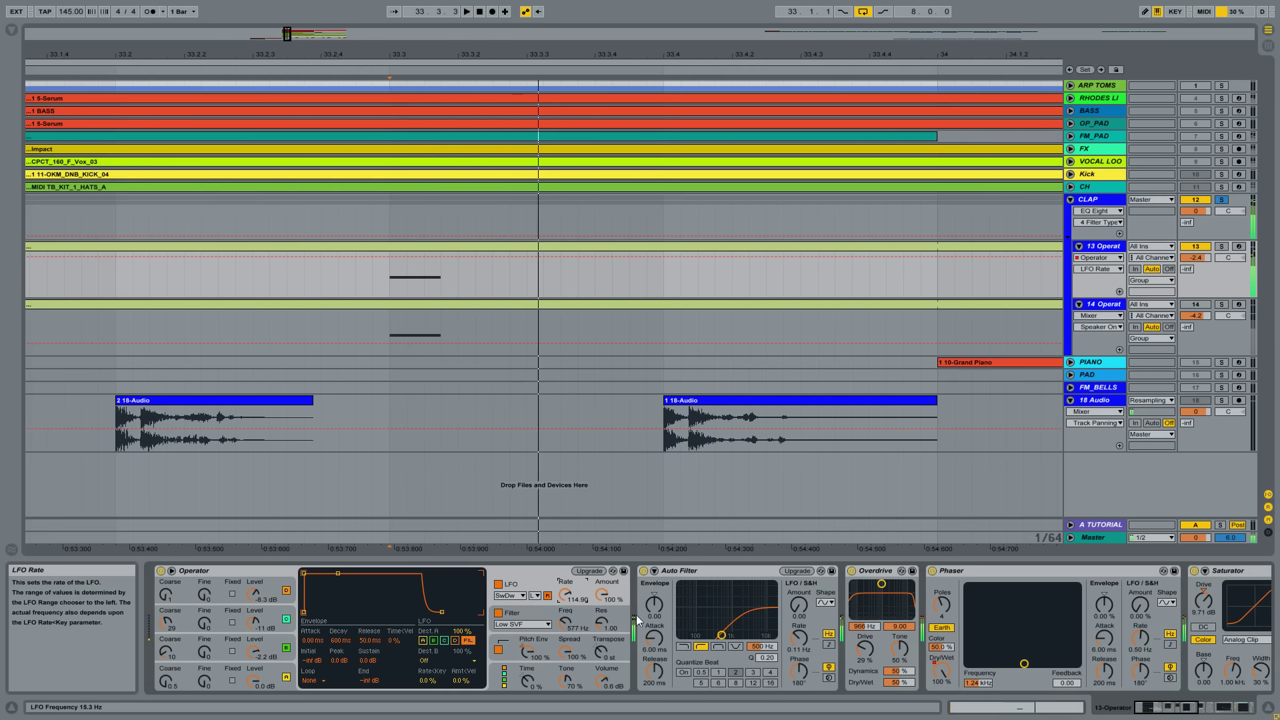
Lower 13-Operator's Auto Filter cutoff, switch off its Phaser and adjust Operator's pitch envelope amount while replaying the clap
key("space")
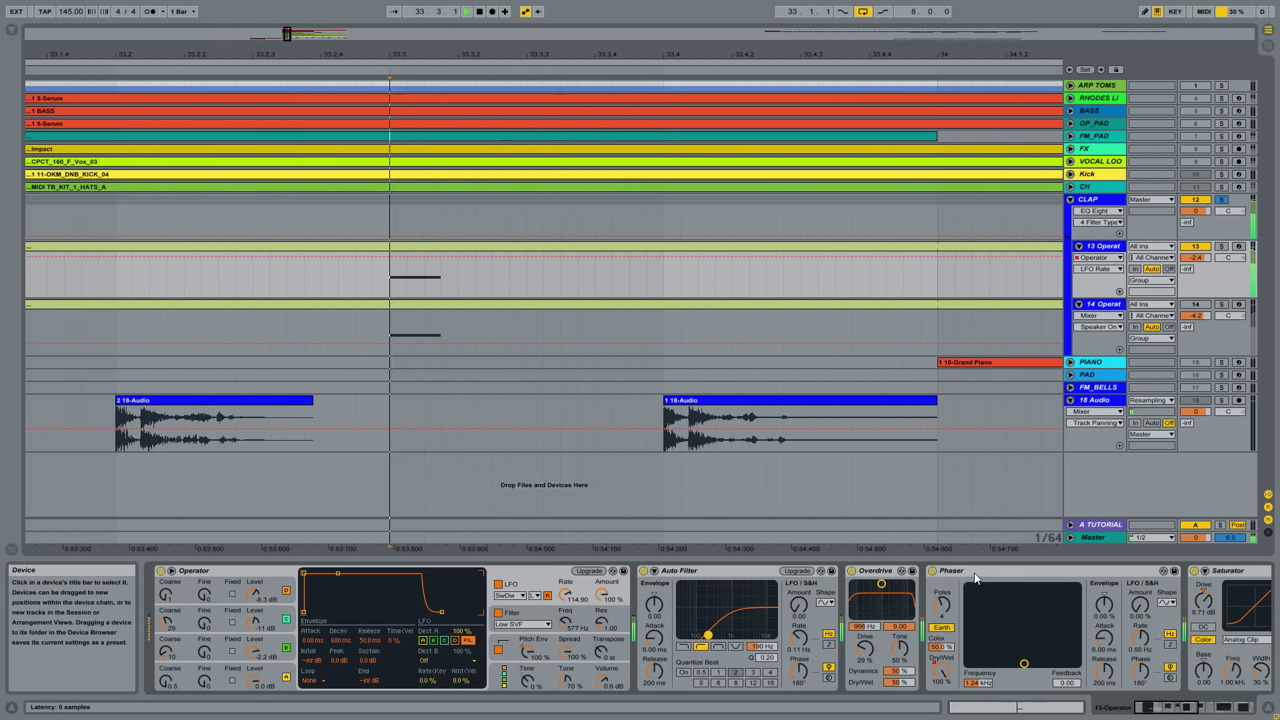
left_click(933, 571)
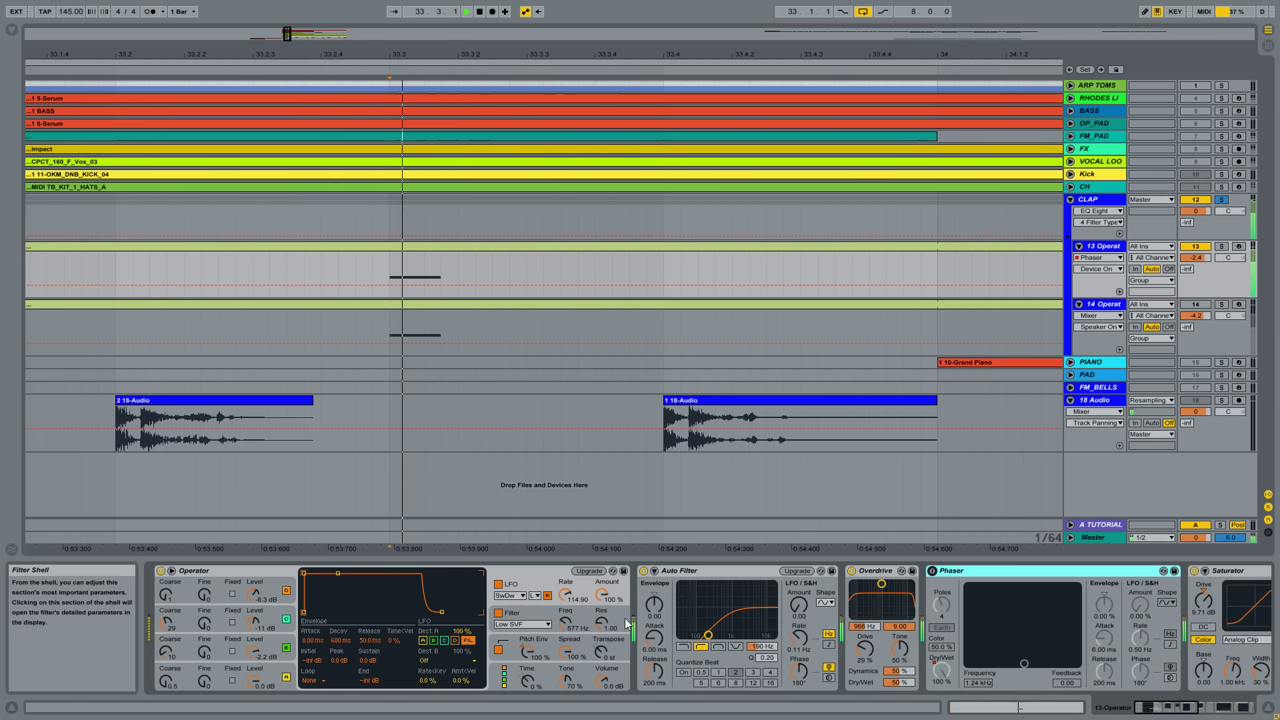
left_click_drag(528, 649, 528, 673)
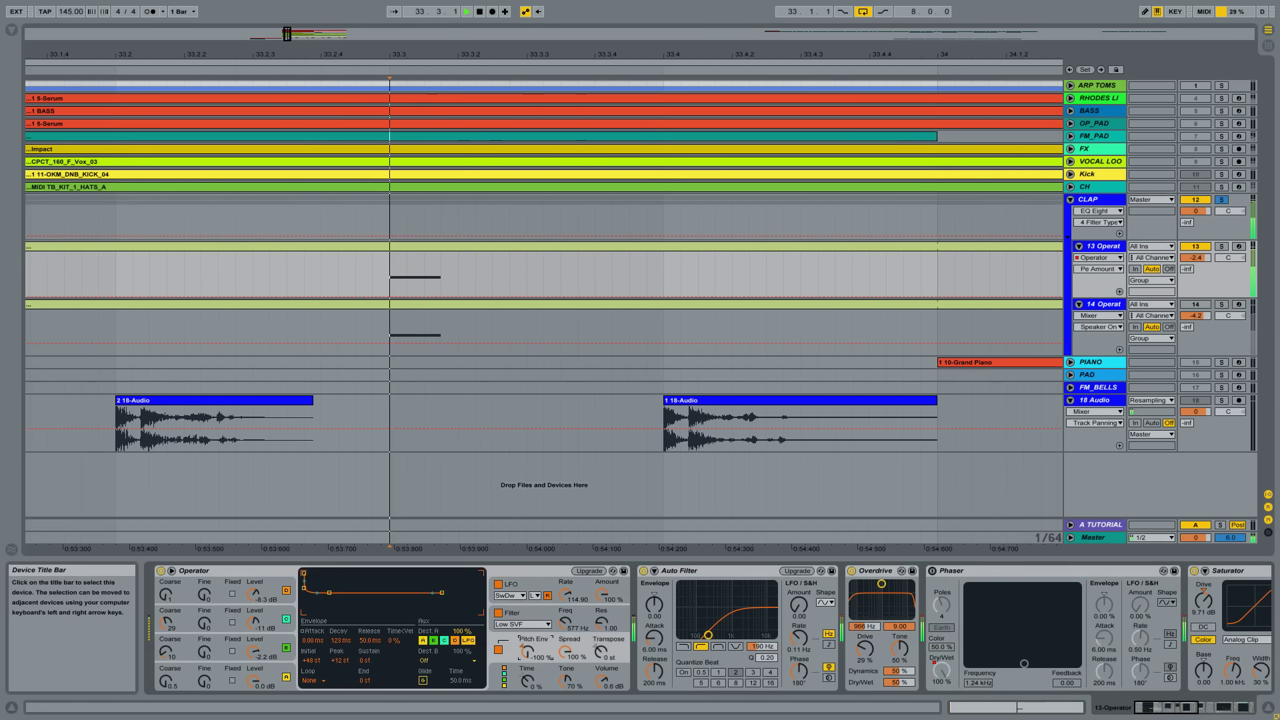
Resample the modified clap into a third clip at 33.3 on the 18-Audio track
left_click(411, 433)
left_click(391, 414)
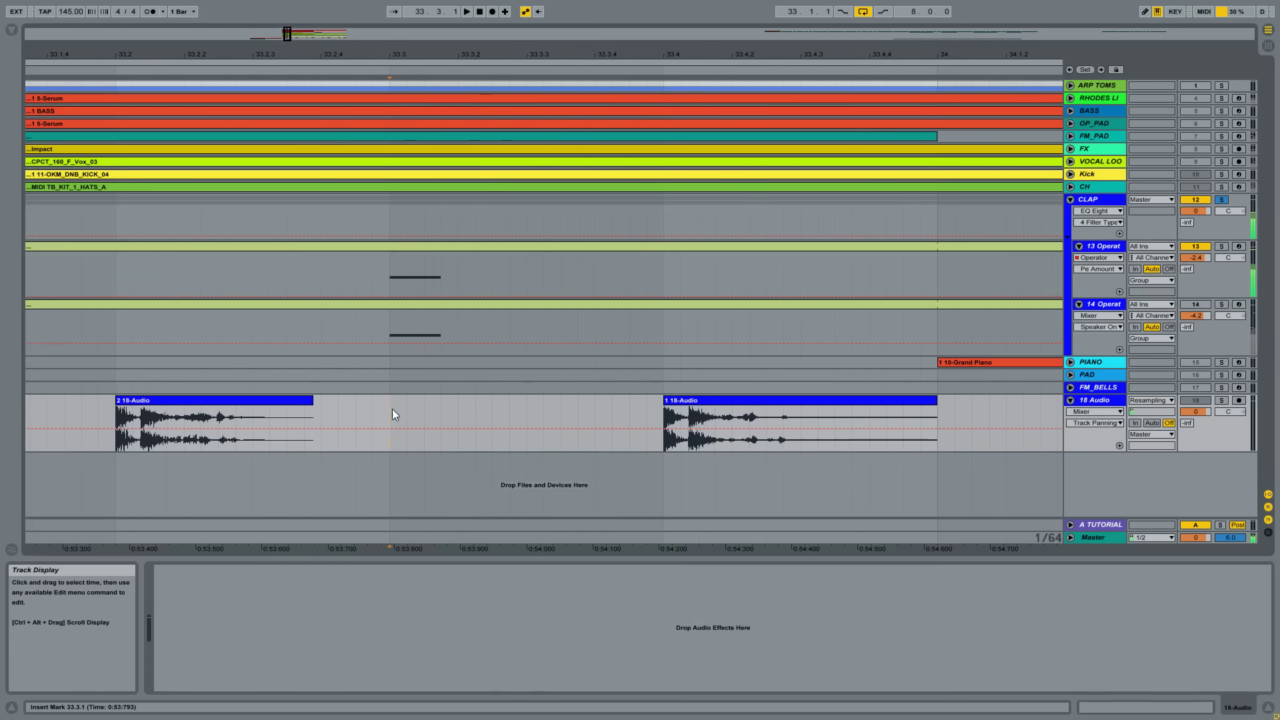
key("space")
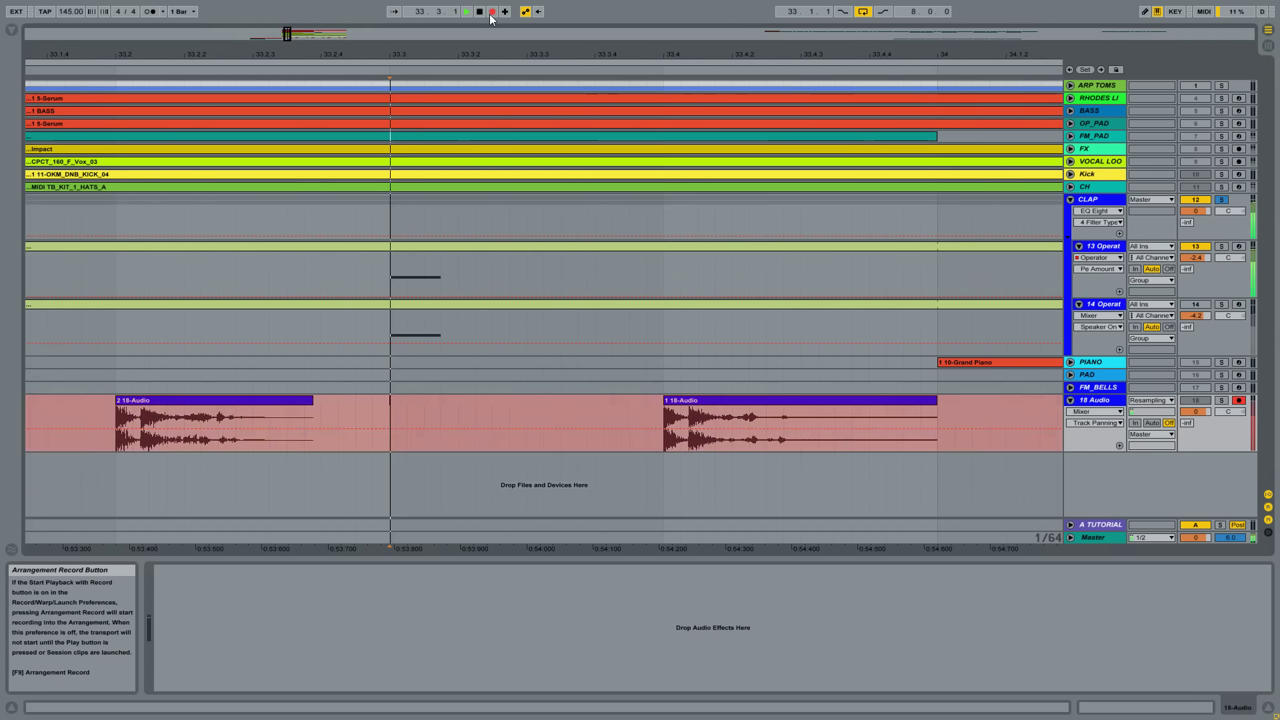
left_click(410, 402)
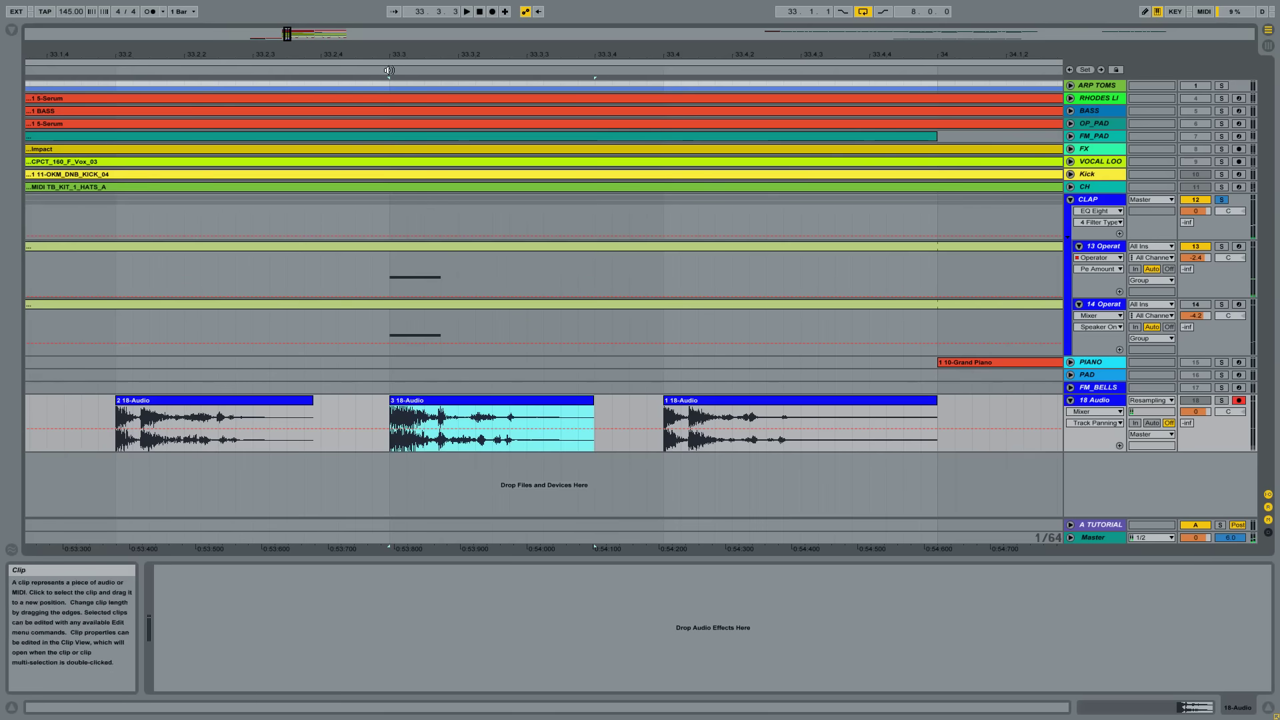
Trim the third clip on 18-Audio to a short burst around 33.3.2, cutting its opening hit and its tail
left_click_drag(392, 56, 394, 73)
left_click(441, 437)
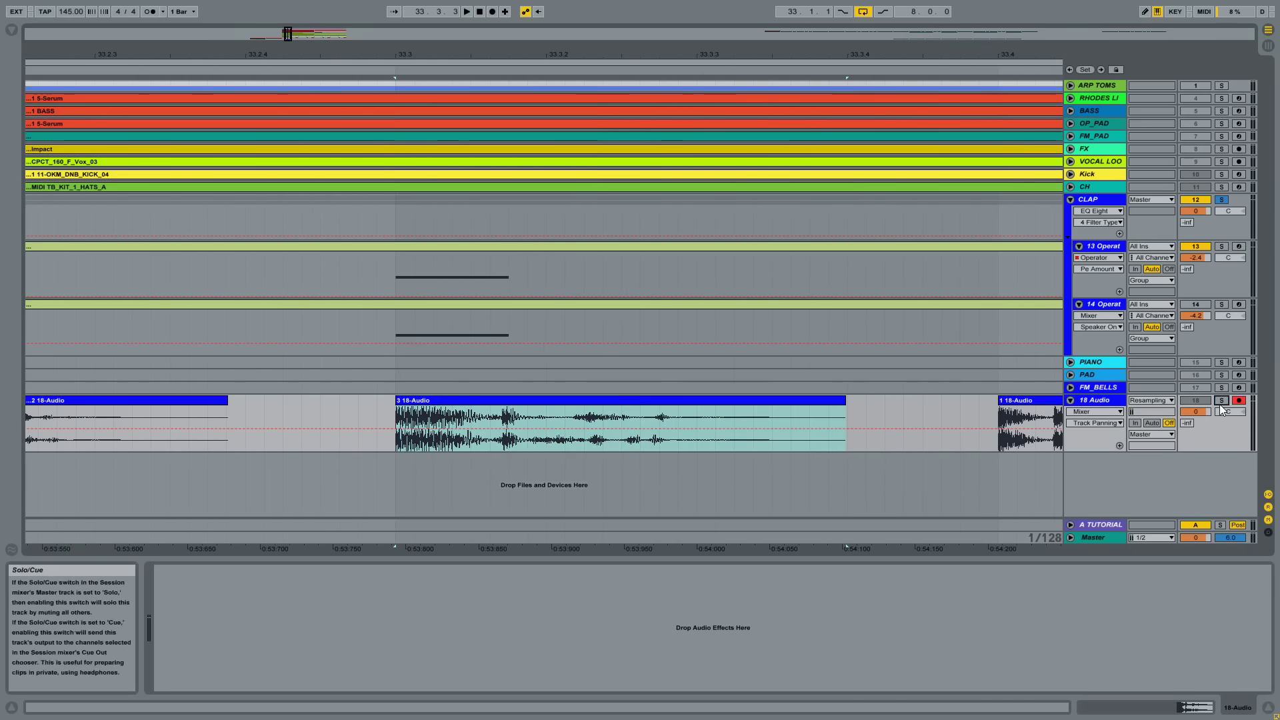
left_click_drag(403, 405, 504, 403)
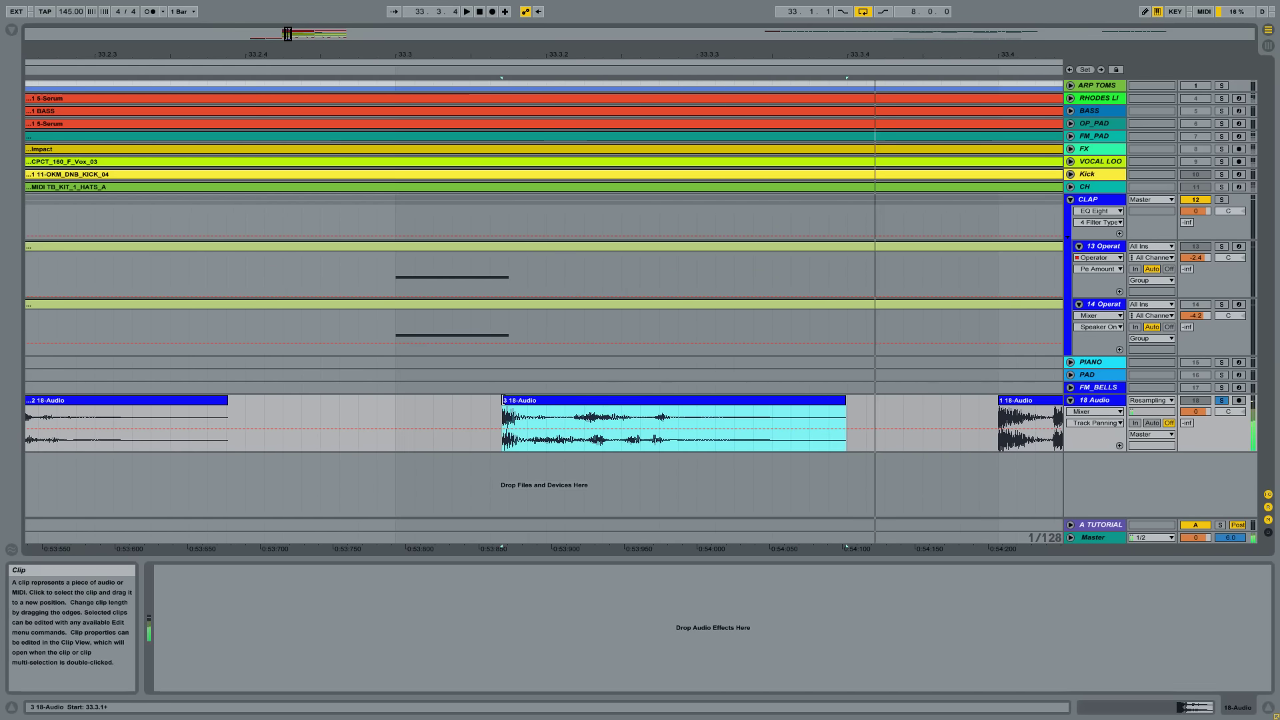
left_click_drag(846, 417, 565, 420)
key("Delete")
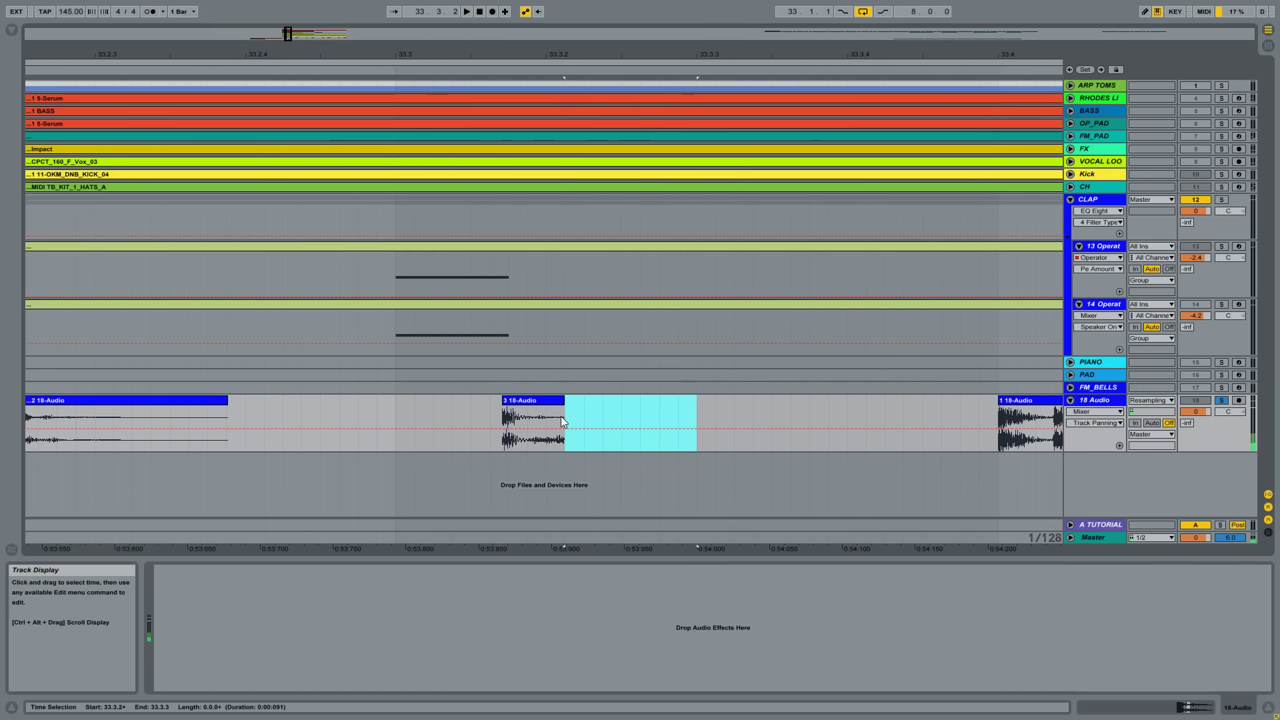
Transpose the trimmed third clip by -10 semitones and turn off its warping while playing it back
left_click(561, 416)
key("space")
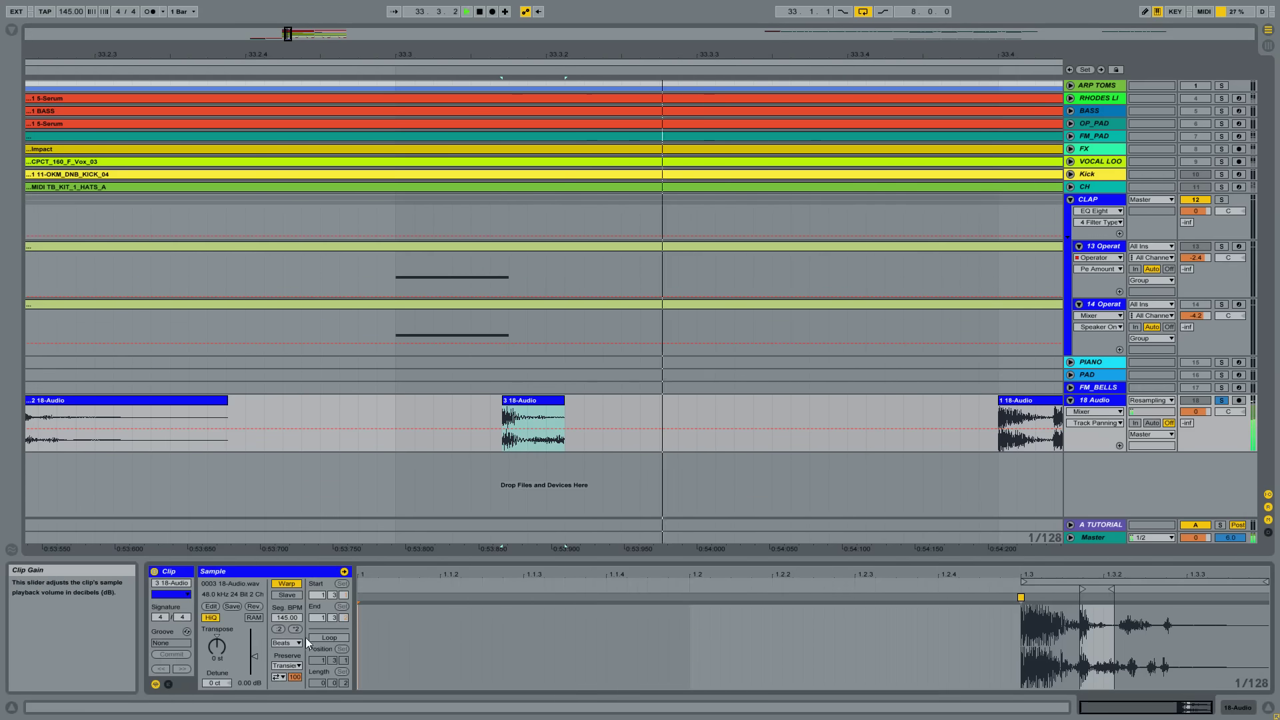
left_click_drag(217, 646, 217, 674)
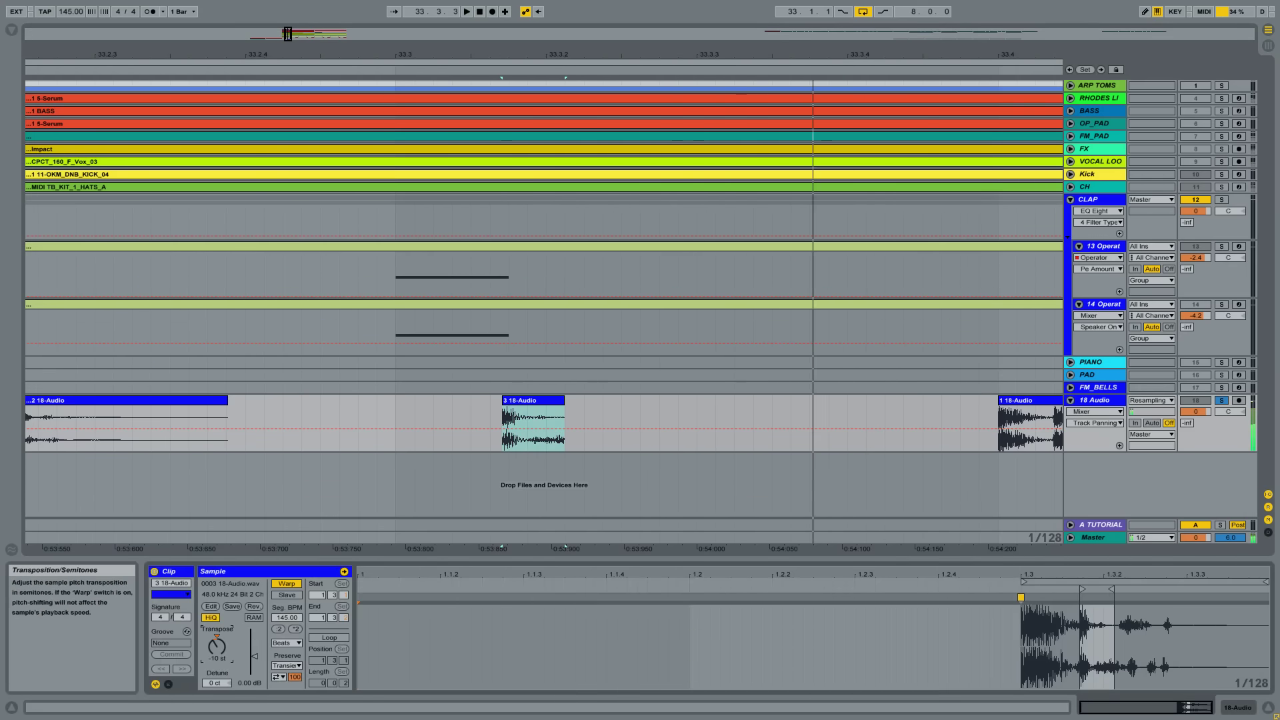
left_click(286, 586)
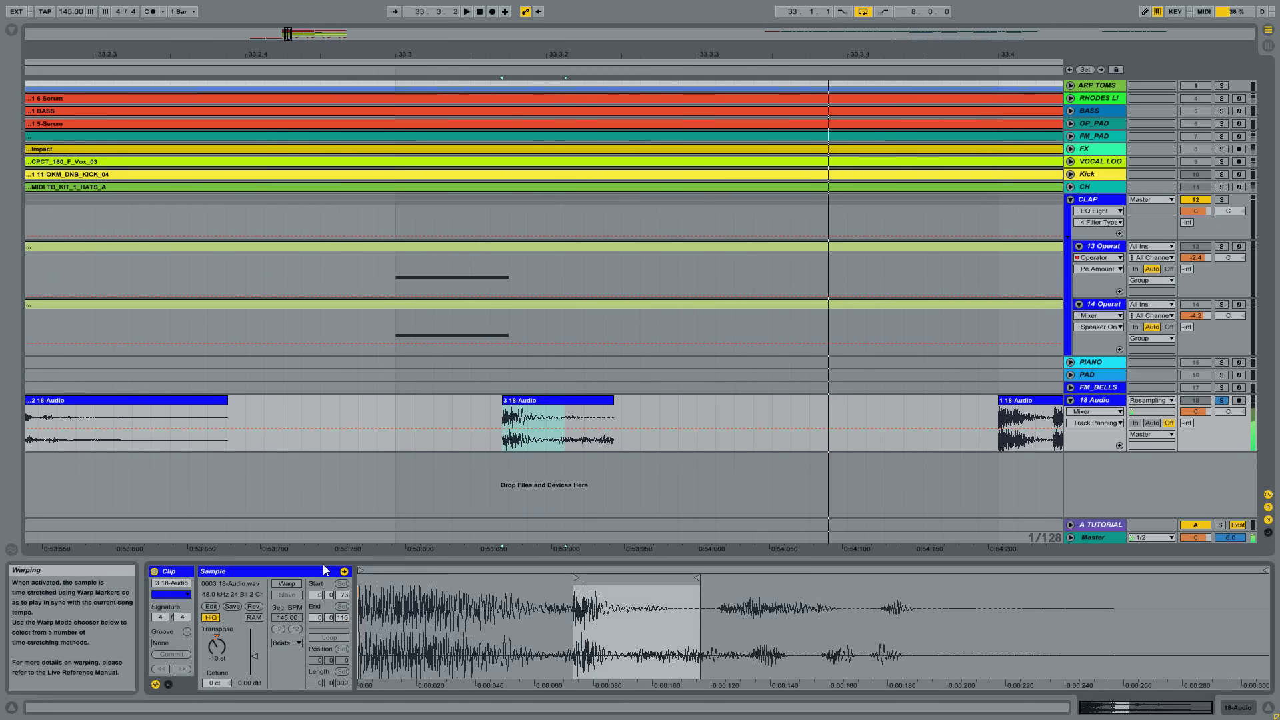
Load the Multiband Dynamics preset OTT.adv from the audio effects library onto the 18-Audio track
left_click(12, 31)
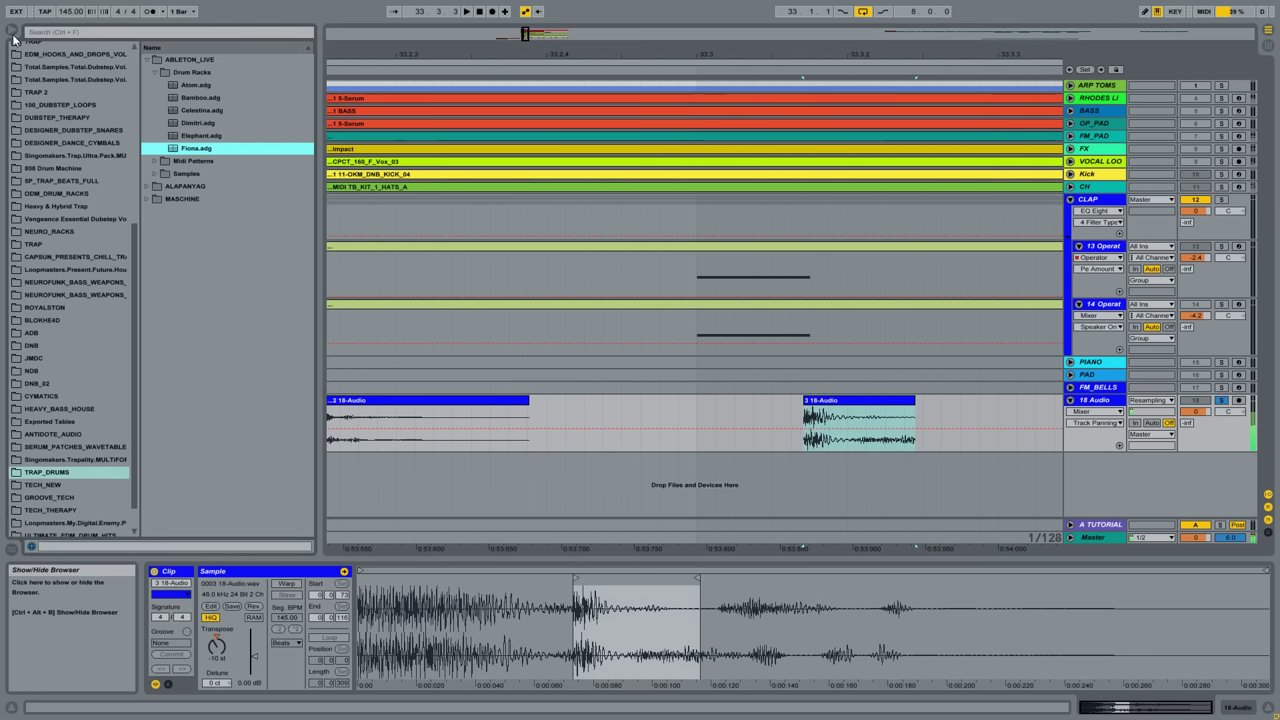
scroll(116, 154, "up", 8)
left_click(54, 98)
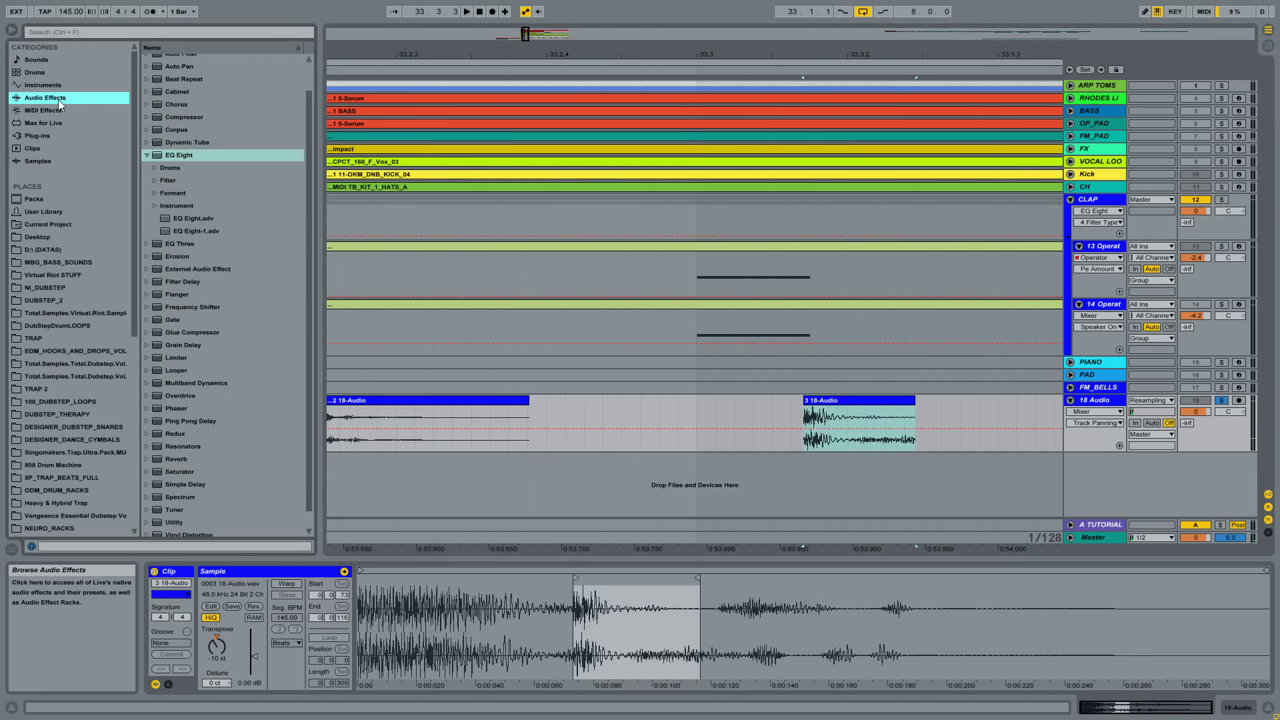
scroll(170, 220, "down", 1)
left_click(149, 366)
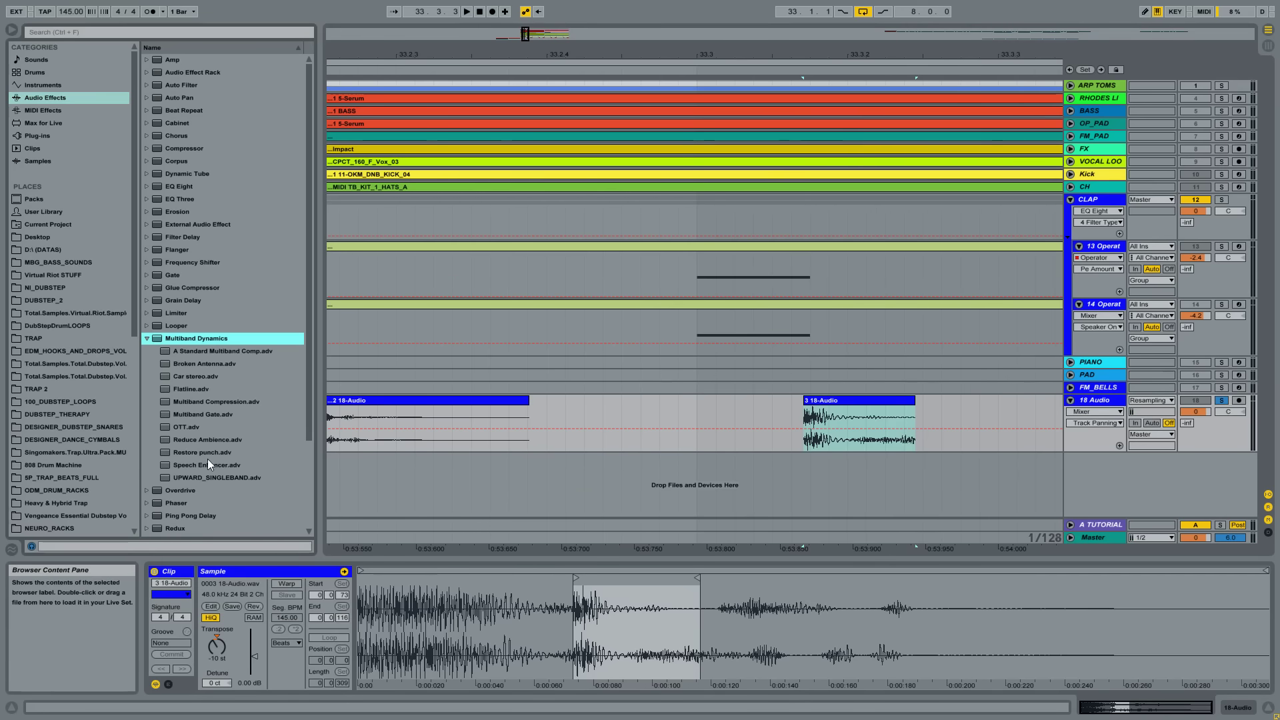
left_click_drag(184, 428, 574, 430)
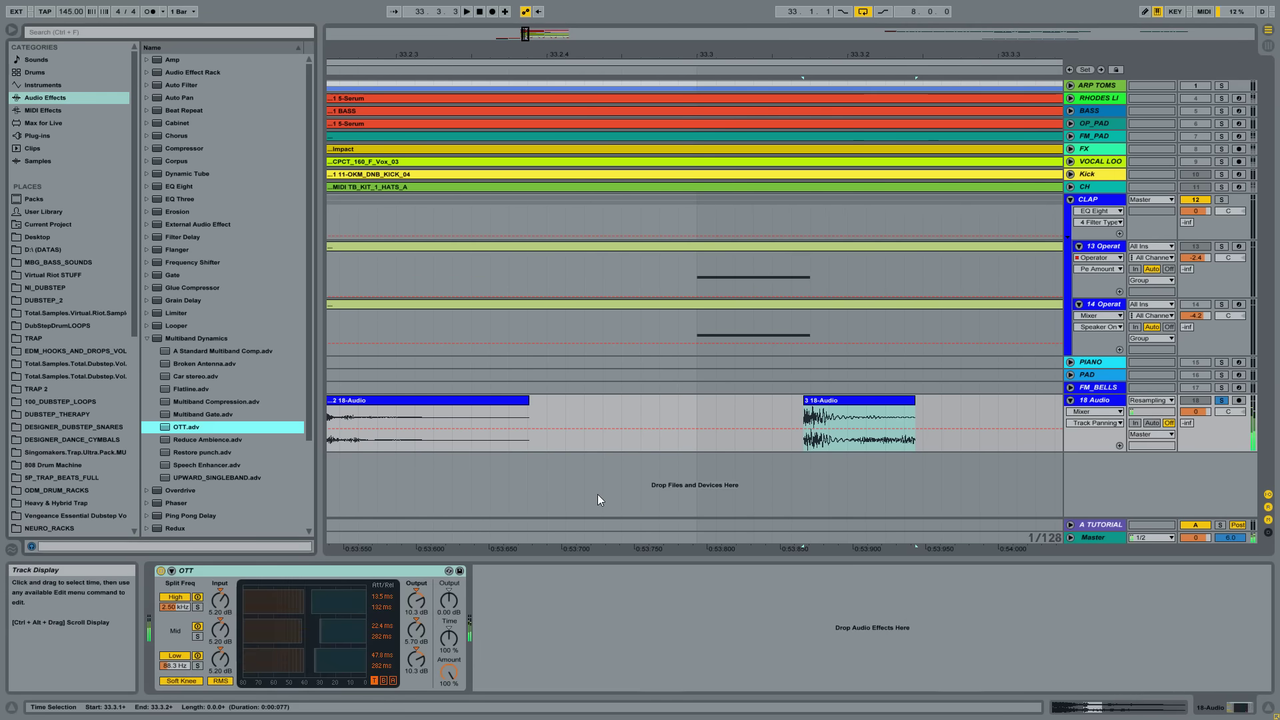
Raise the OTT device's overall output gain to 7.60 dB while playing back the short clap burst
key("space")
left_click_drag(449, 600, 449, 587)
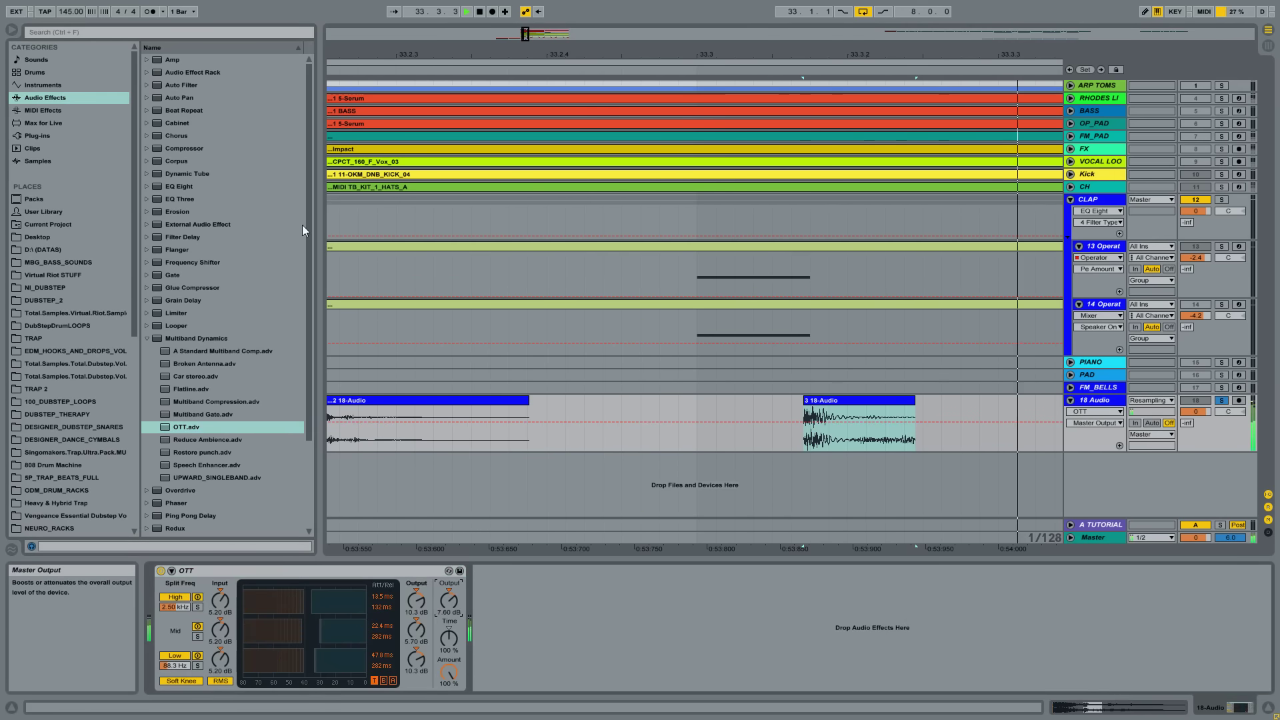
key("space")
Add an EQ Eight after OTT on 18-Audio, boosting the highs with band 4 and dipping band 3 around 7.9 kHz
left_click_drag(178, 186, 582, 629)
left_click_drag(619, 618, 735, 596)
key("space")
left_click_drag(714, 641, 711, 648)
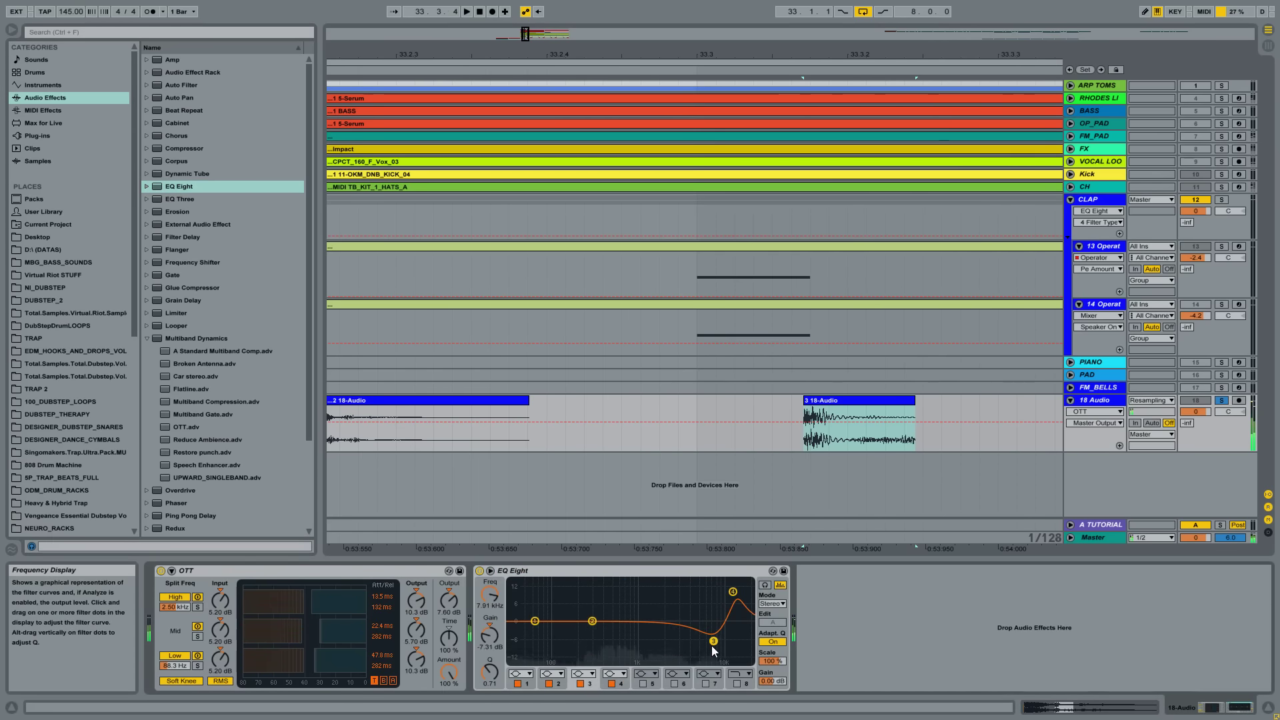
Make EQ Eight's band 1 a low cut and raise band 2 by about 4.1 dB around 417 Hz
left_click(522, 673)
left_click(520, 603)
left_click_drag(534, 631, 607, 610)
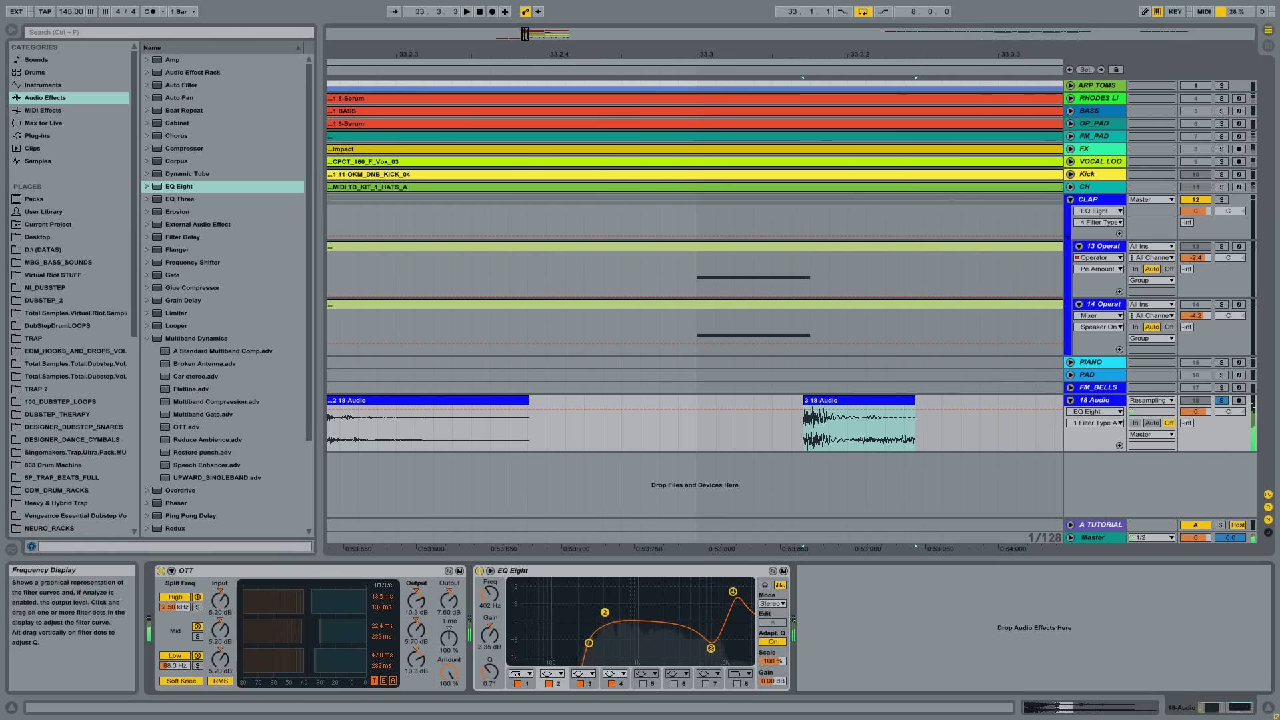
Set the transposition of the third 18-Audio clip to -5 semitones and play it back
left_click_drag(927, 50, 784, 46)
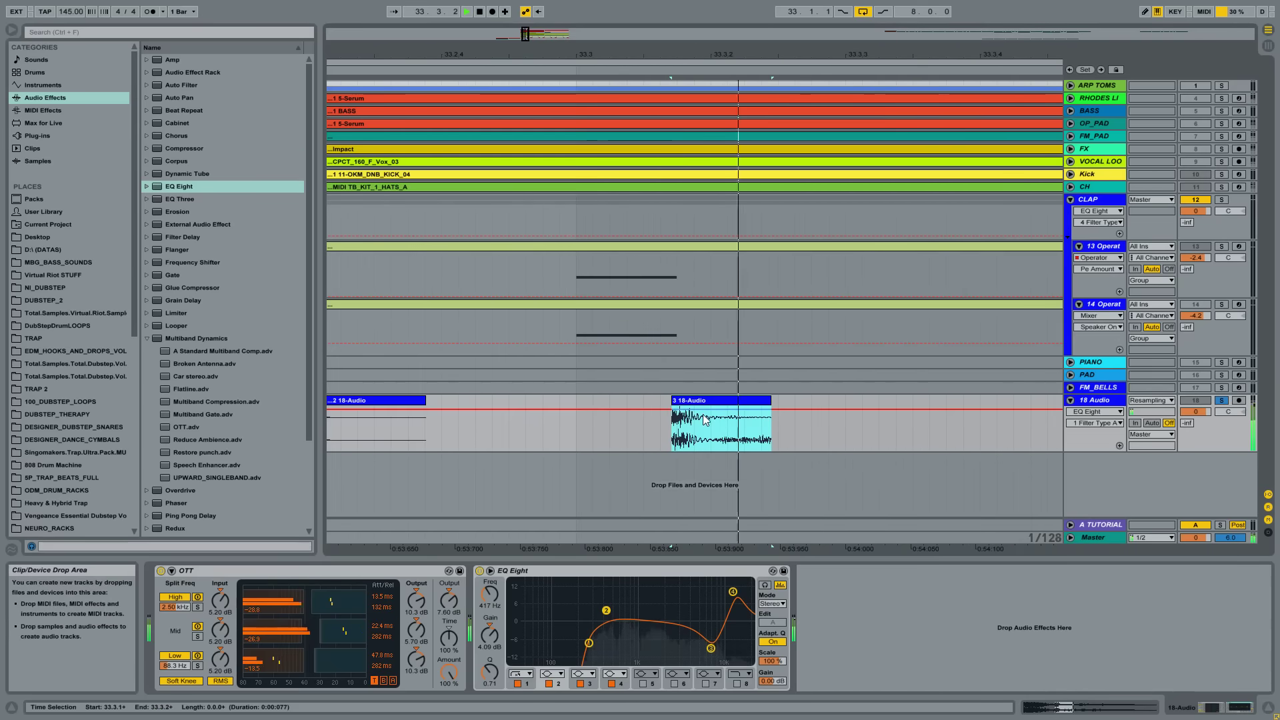
left_click(687, 420)
mouse_move(217, 646)
left_mouse_down()
mouse_move(216, 667)
mouse_move(217, 630)
left_mouse_up()
key("space")
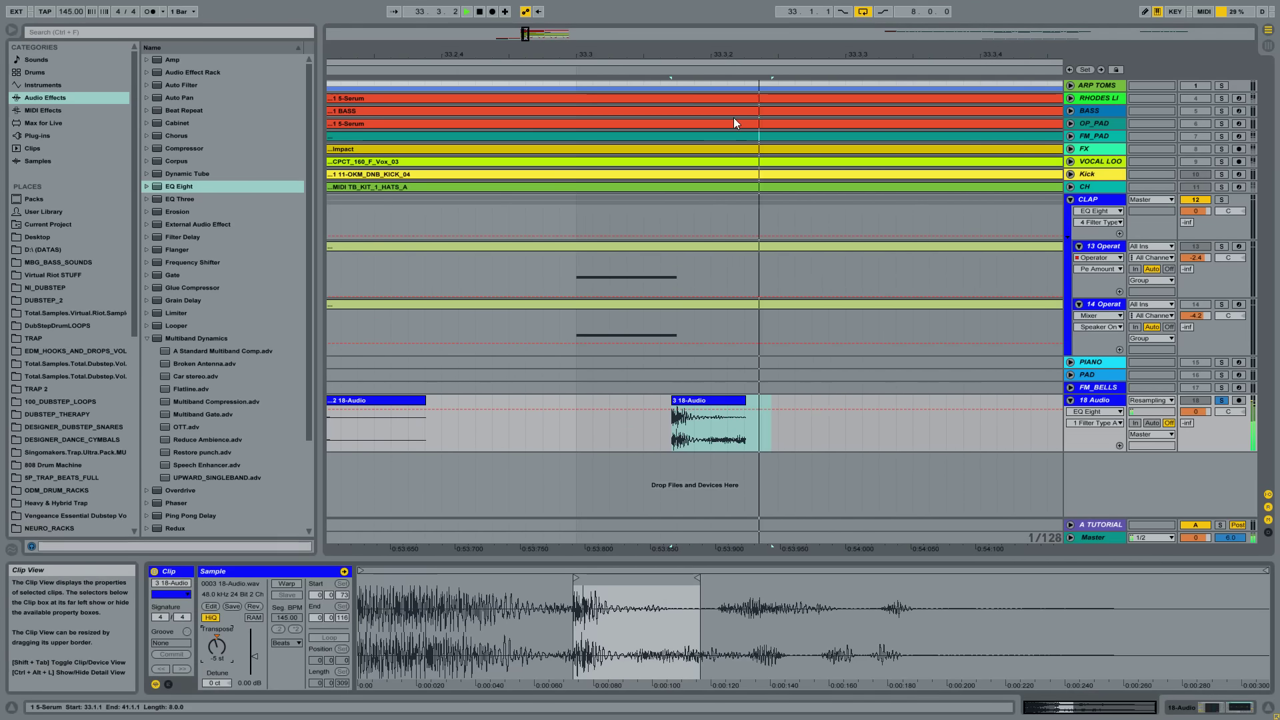
key("space")
key("minus")
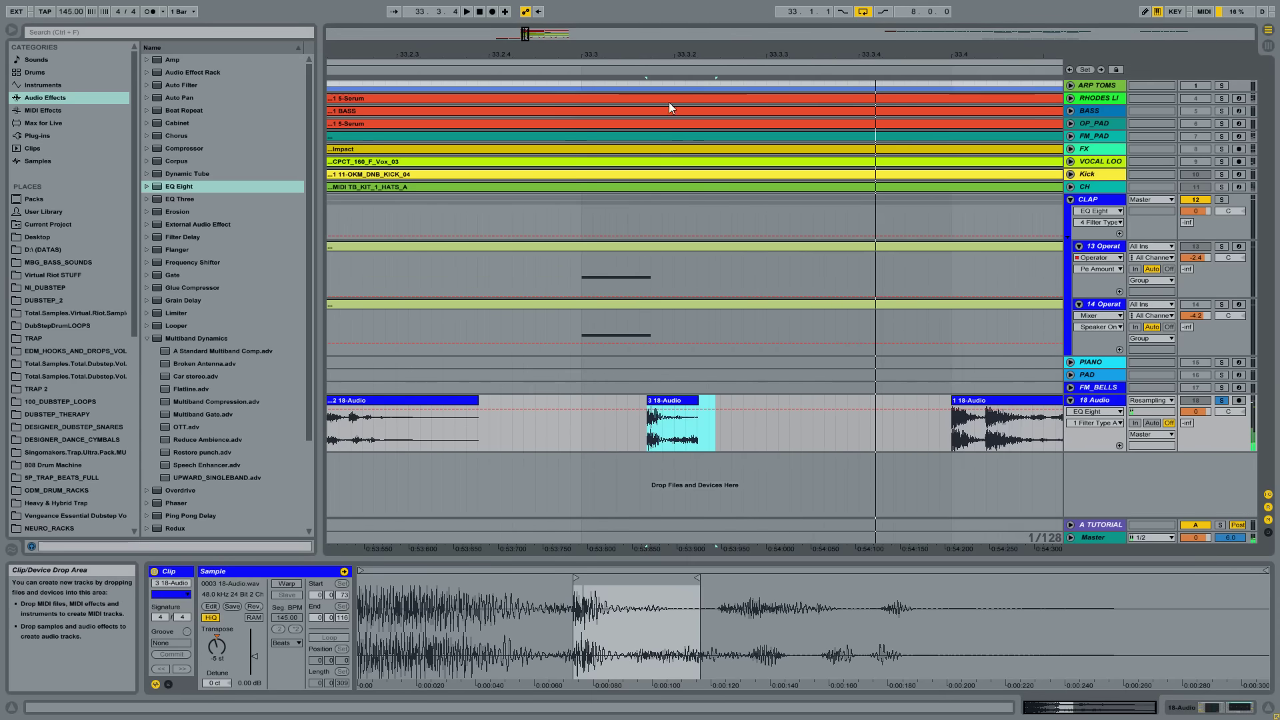
Delete the short third clip near 33.3 from the 18-Audio track
left_click(673, 401)
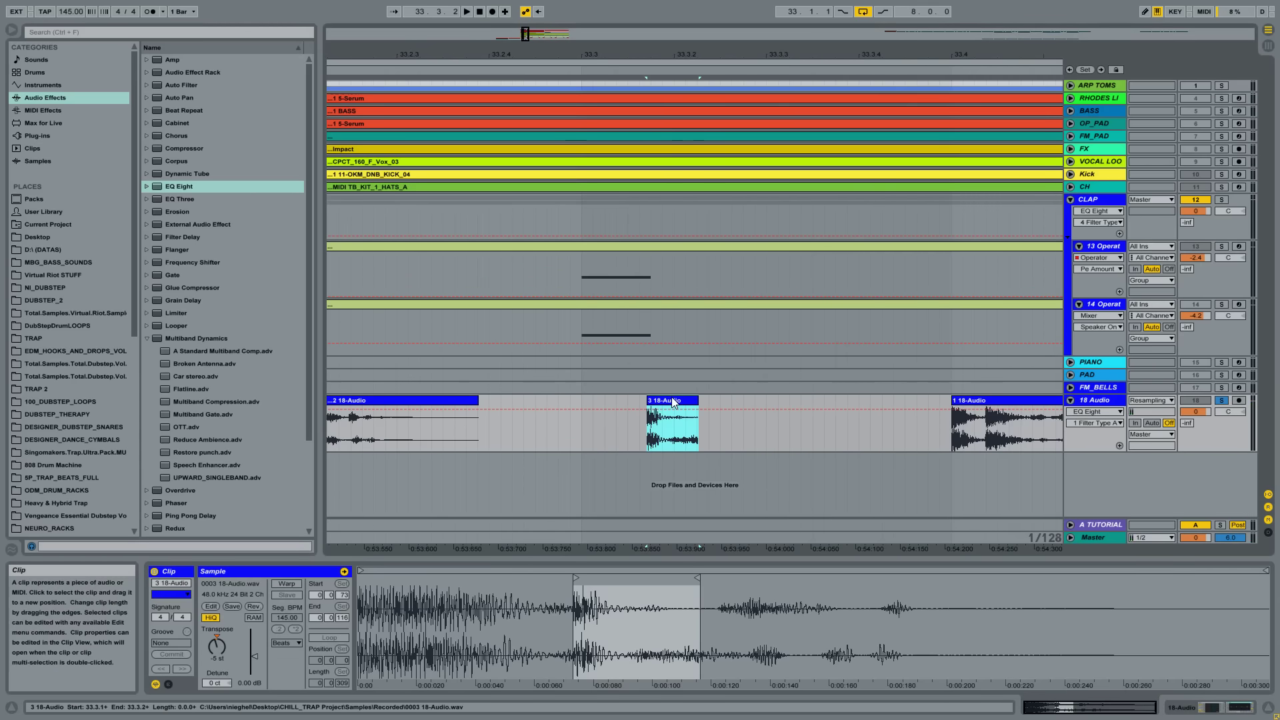
key("minus")
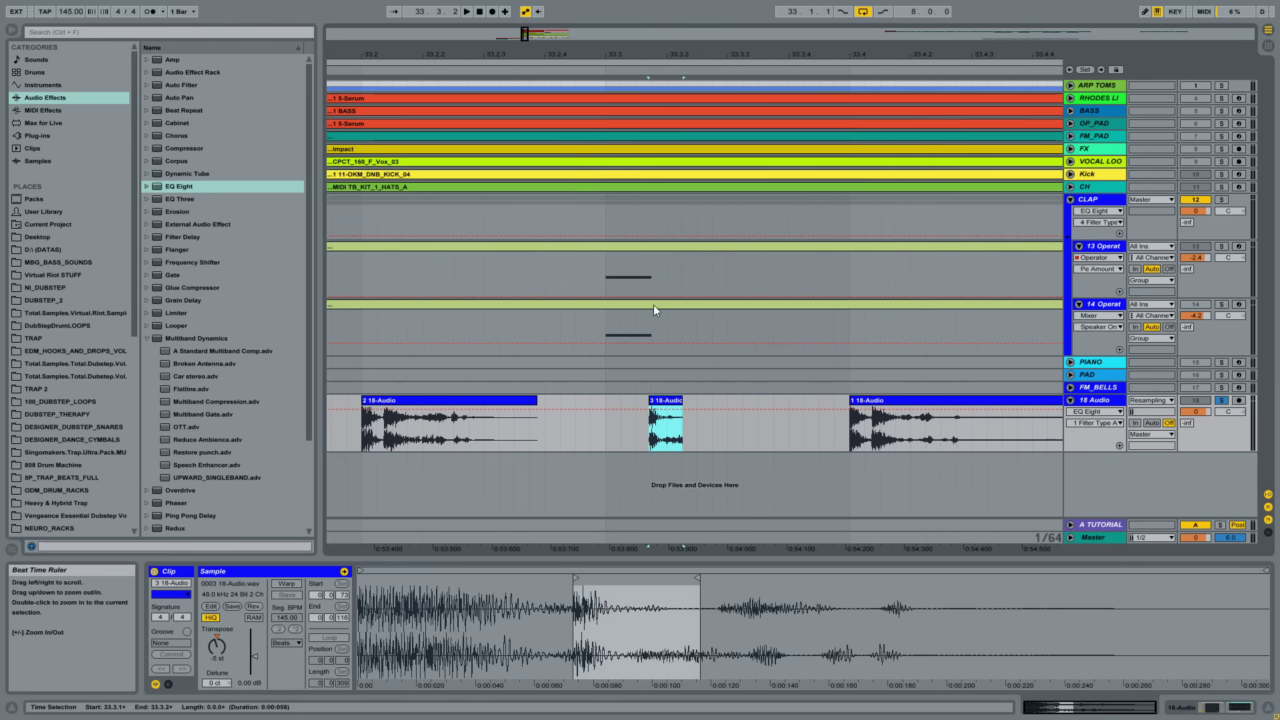
key("Delete")
key("minus")
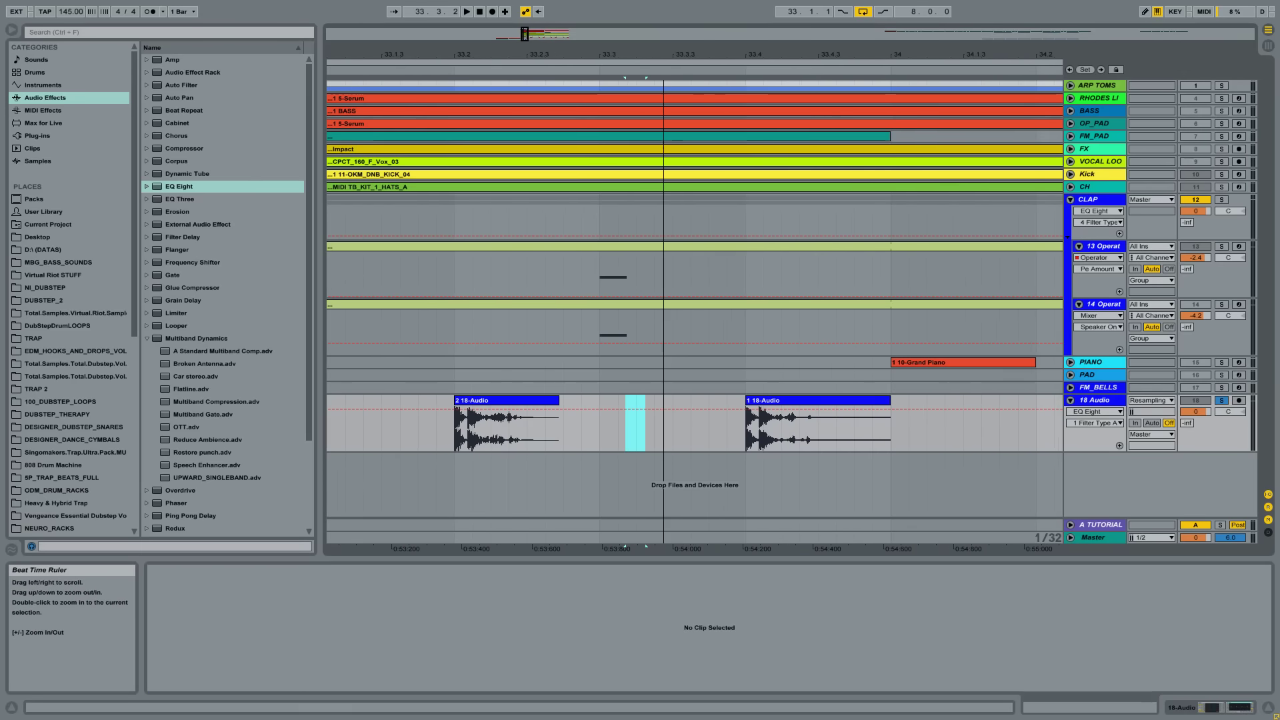
Solo the CLAP group instead of 18-Audio, with its 13-Operator track deactivated and 14-Operator active
left_click_drag(892, 427, 465, 434)
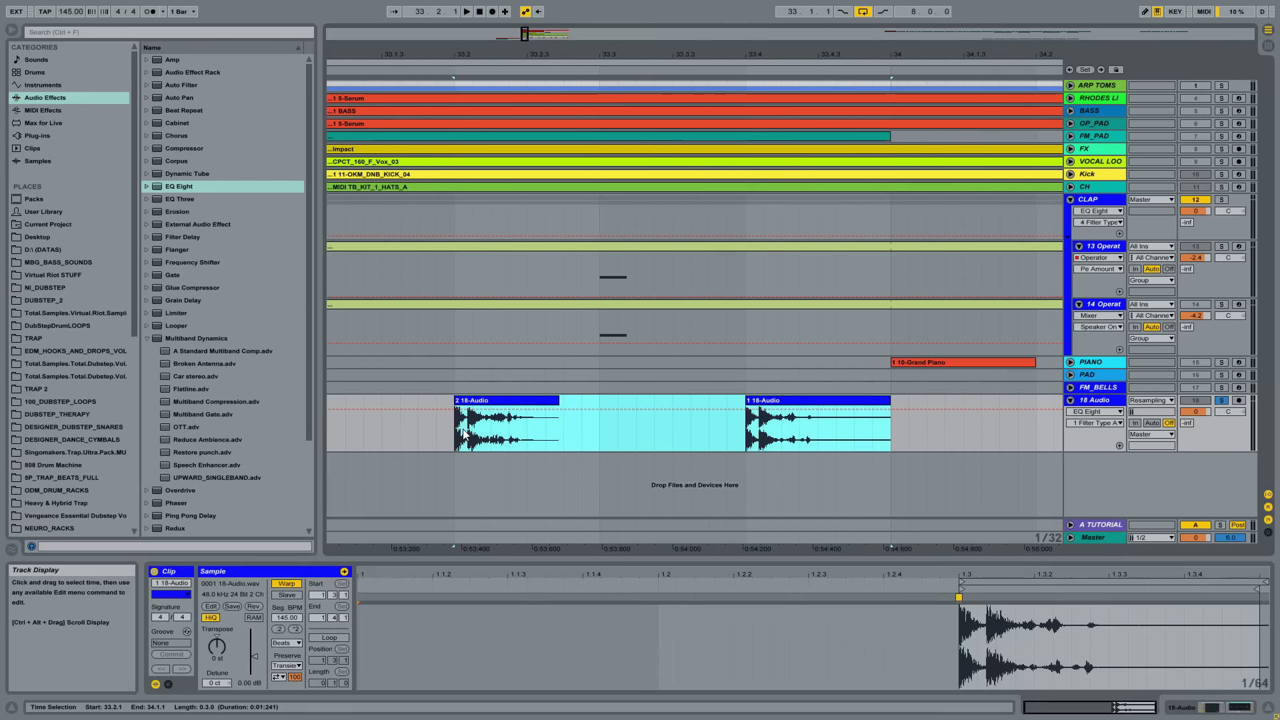
left_click(467, 427)
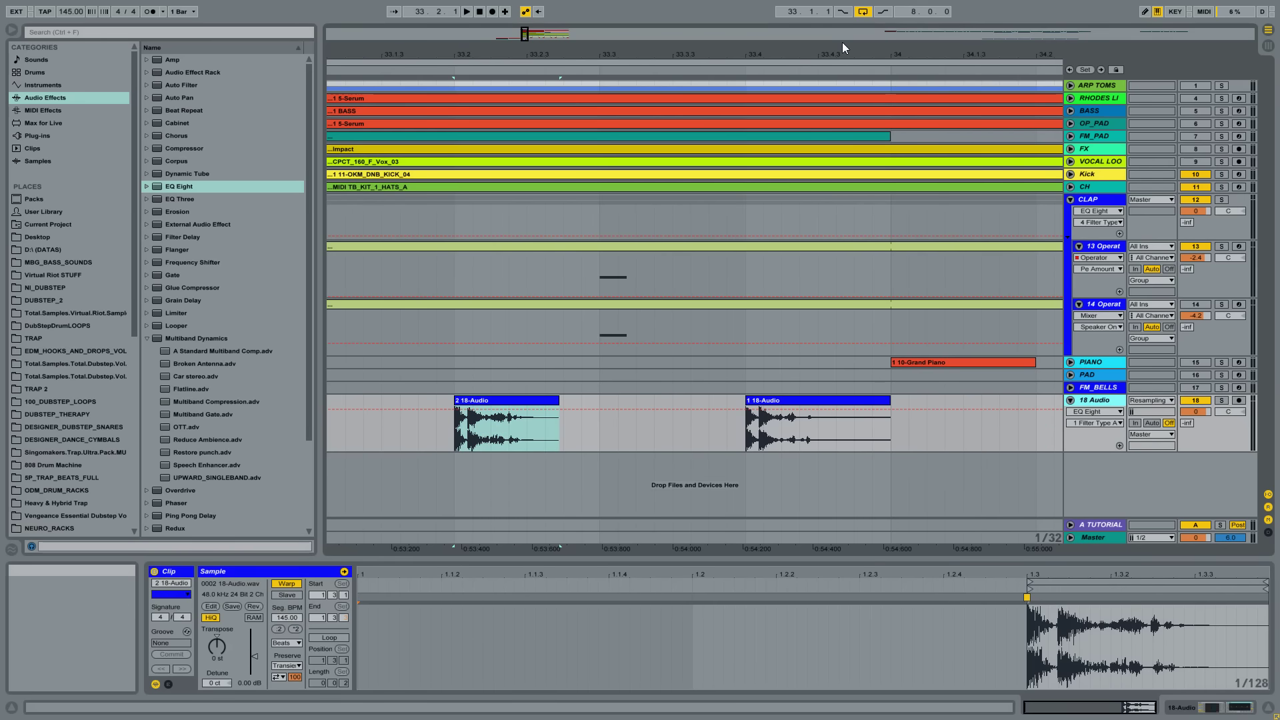
left_click_drag(844, 48, 713, 27)
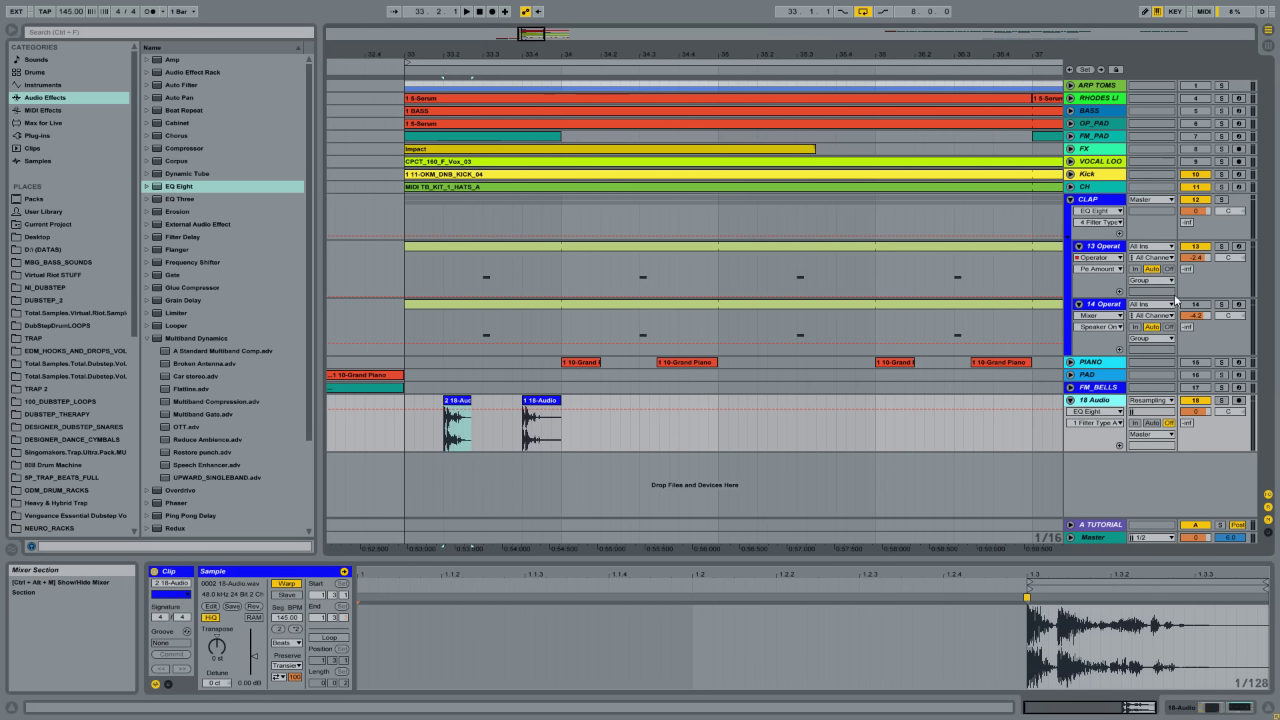
left_click(1107, 308)
left_click(1115, 252)
left_click(1107, 223)
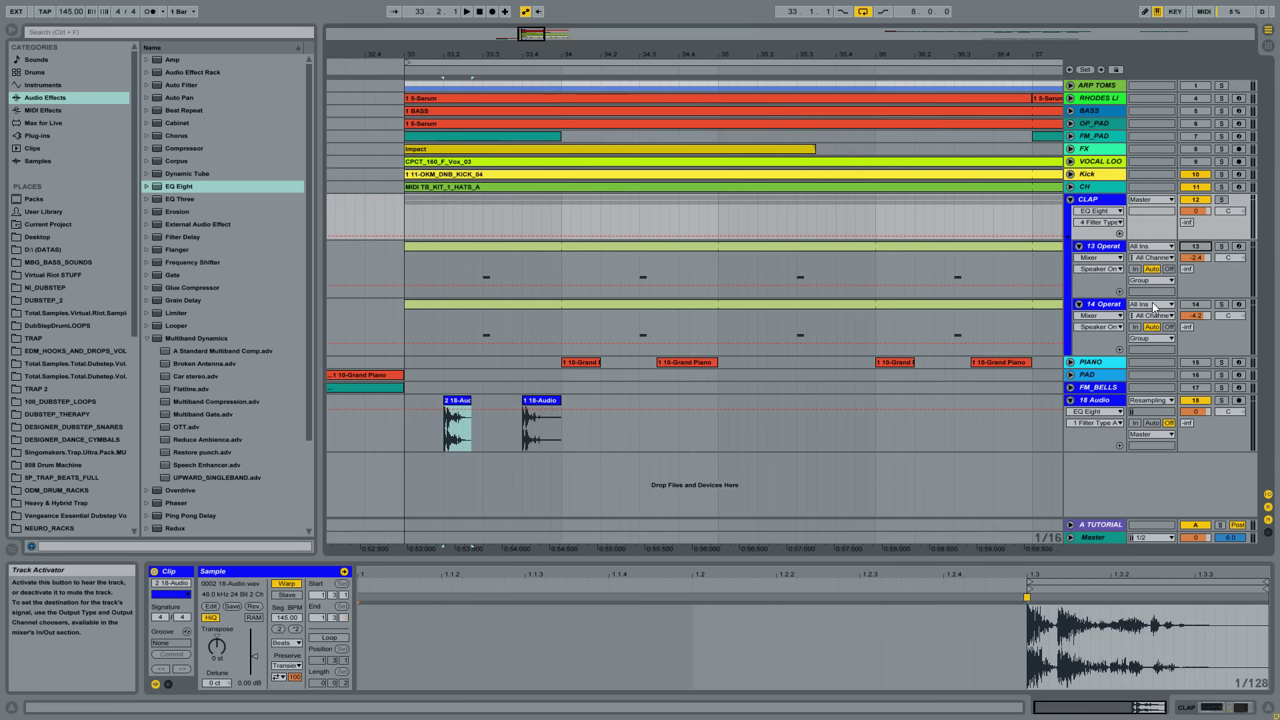
left_click(1196, 304)
left_click(1105, 208)
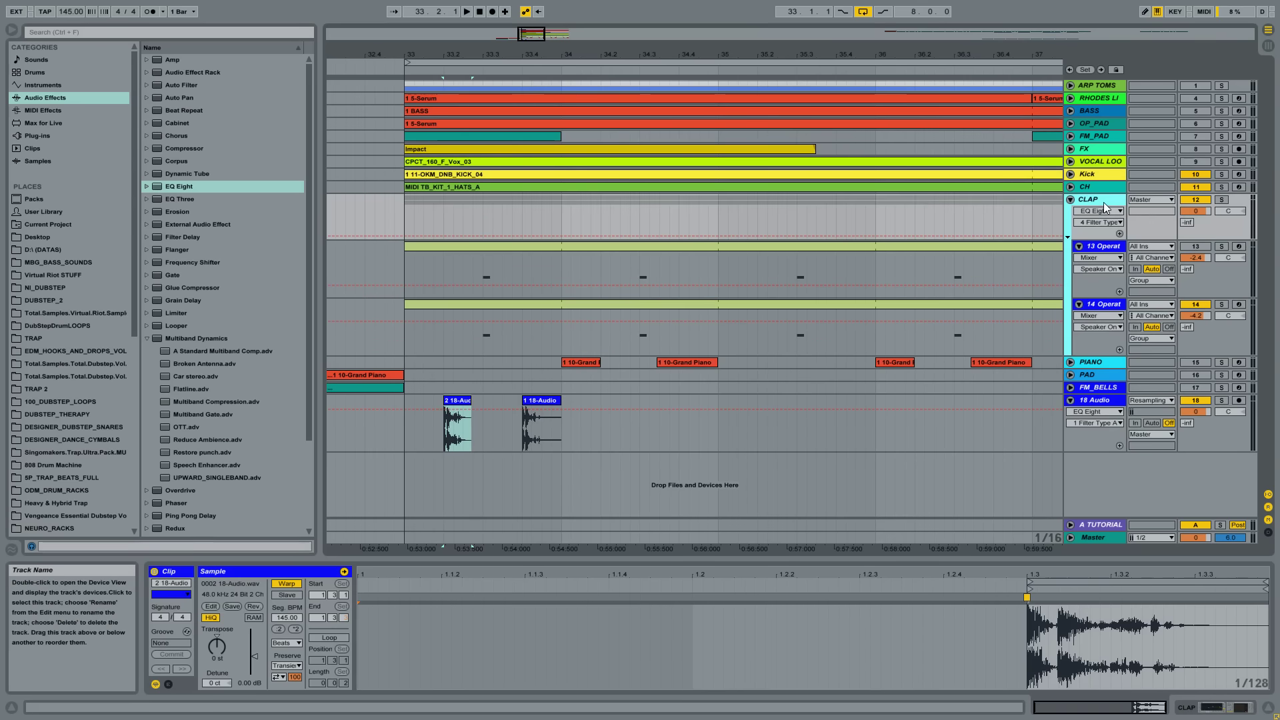
left_click(1222, 200)
left_click(1102, 205)
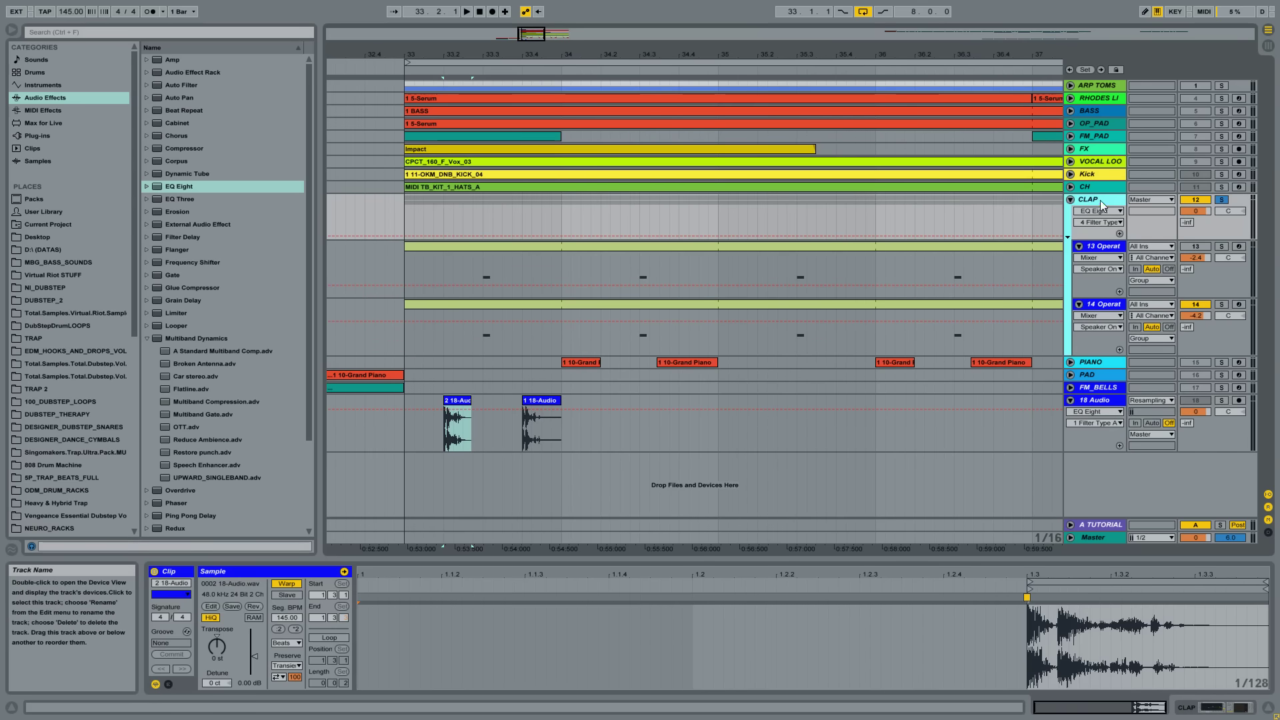
Play the 14-Operator layer from 33.3.1 and compare its Operator settings, including transposition, with those of 13-Operator
left_click(483, 336)
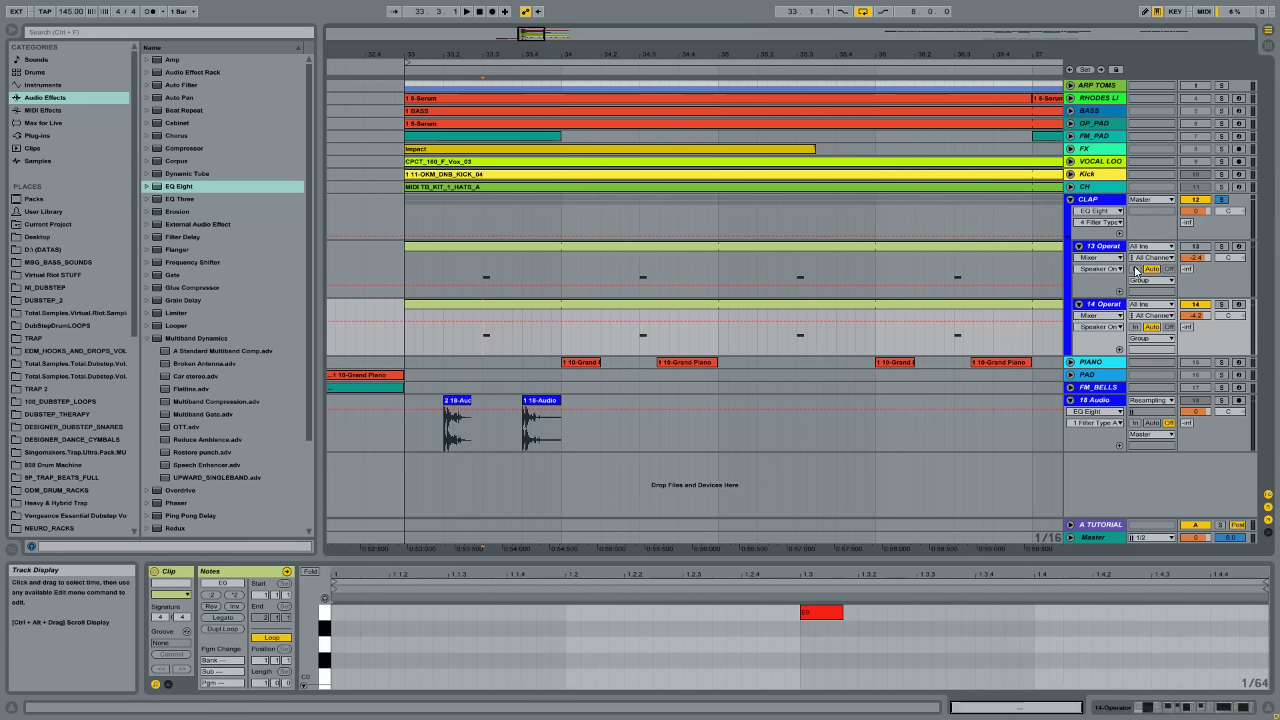
left_click(1106, 246)
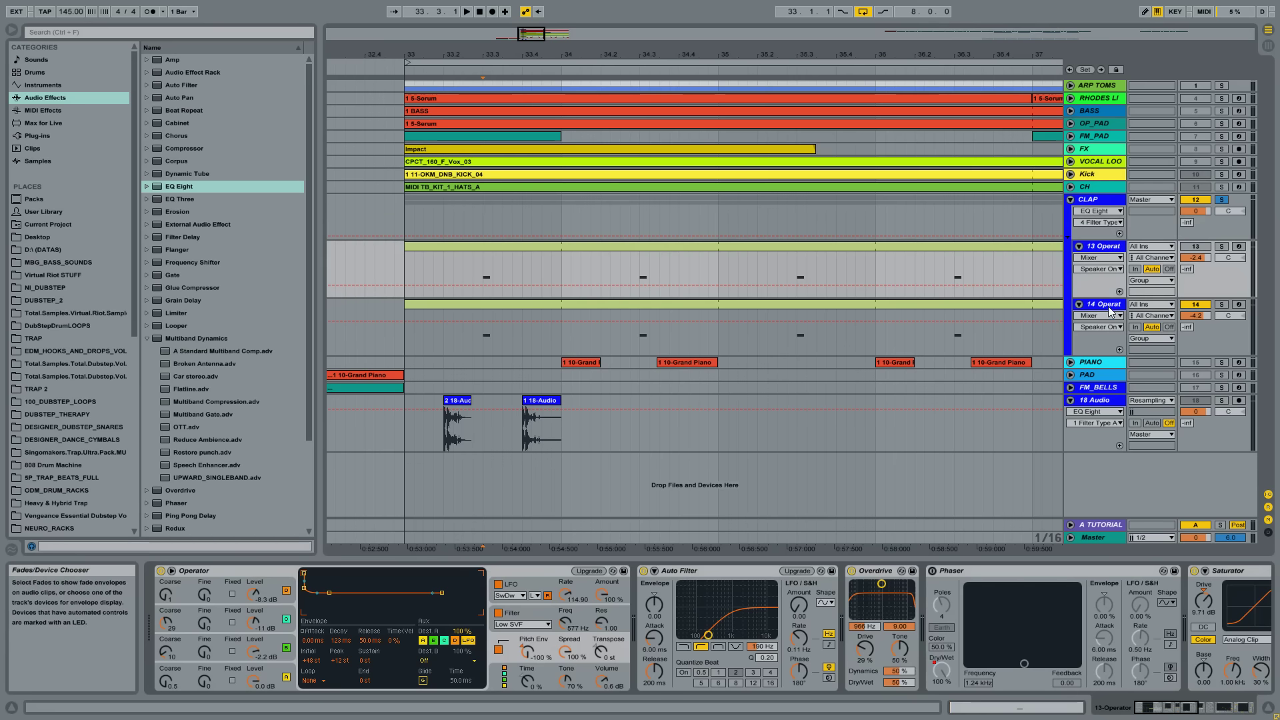
left_click(1104, 304)
left_click(1104, 246)
left_click(1103, 304)
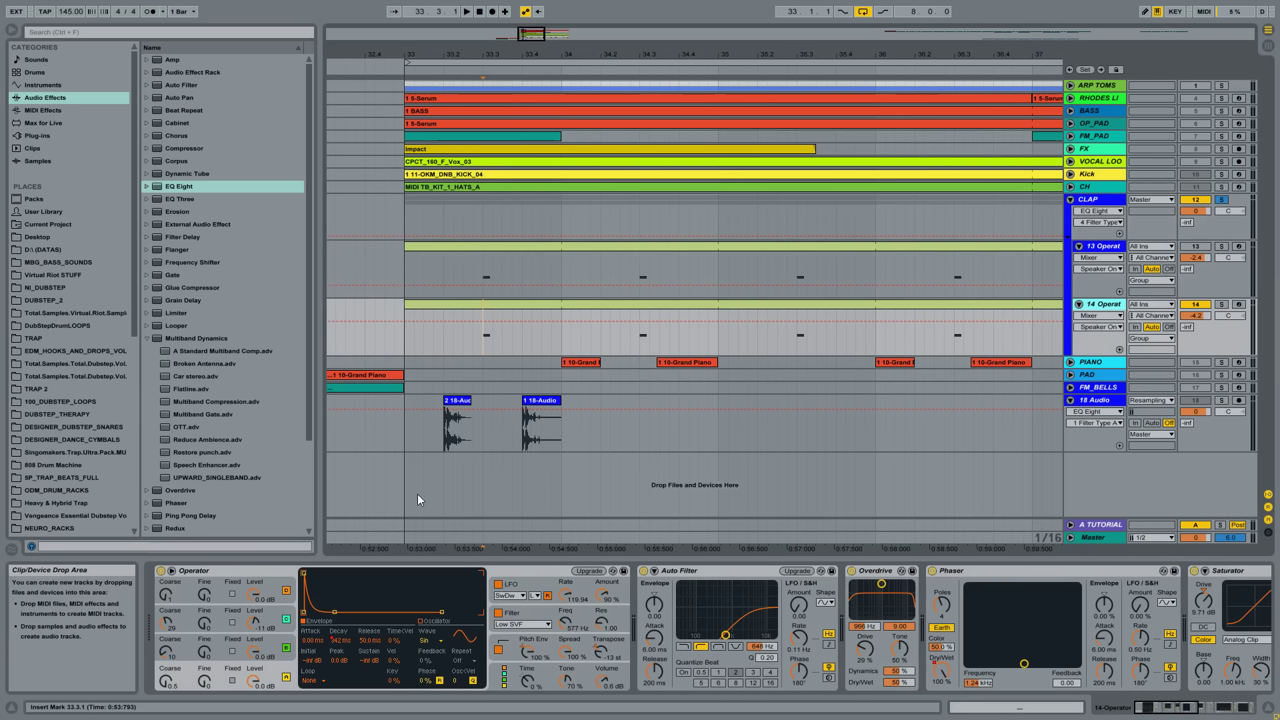
key("space")
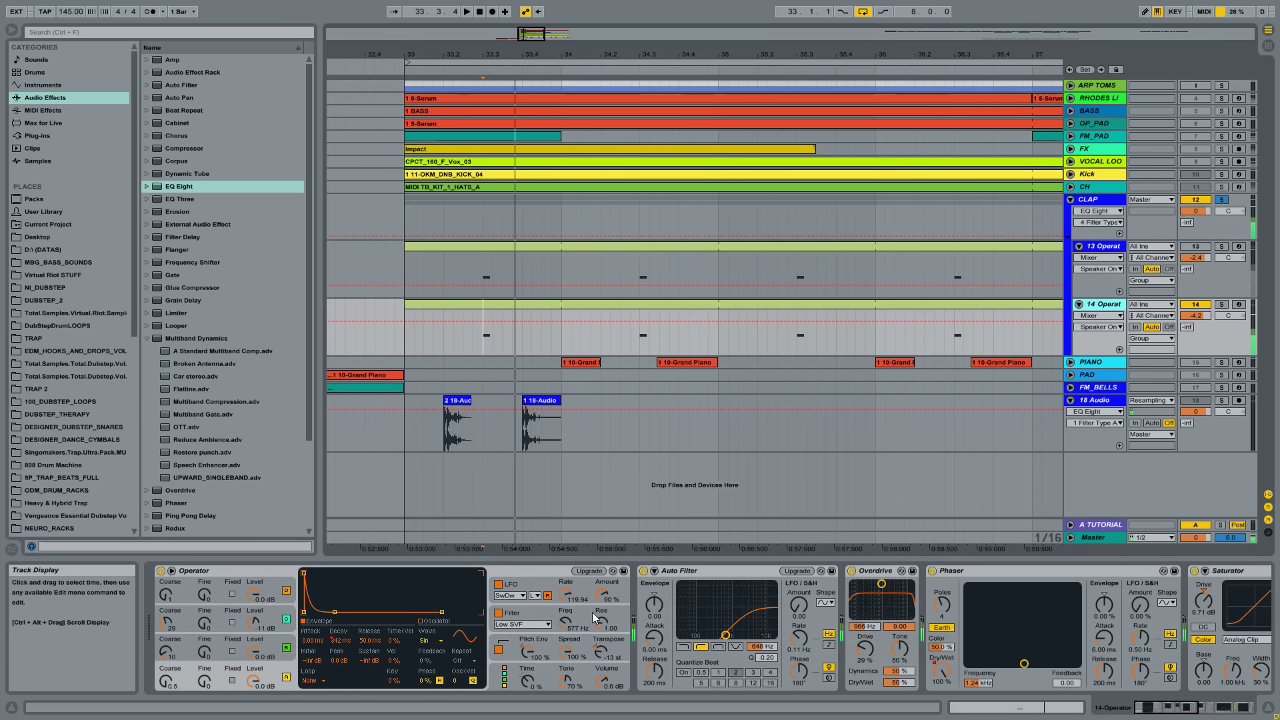
left_click(610, 660)
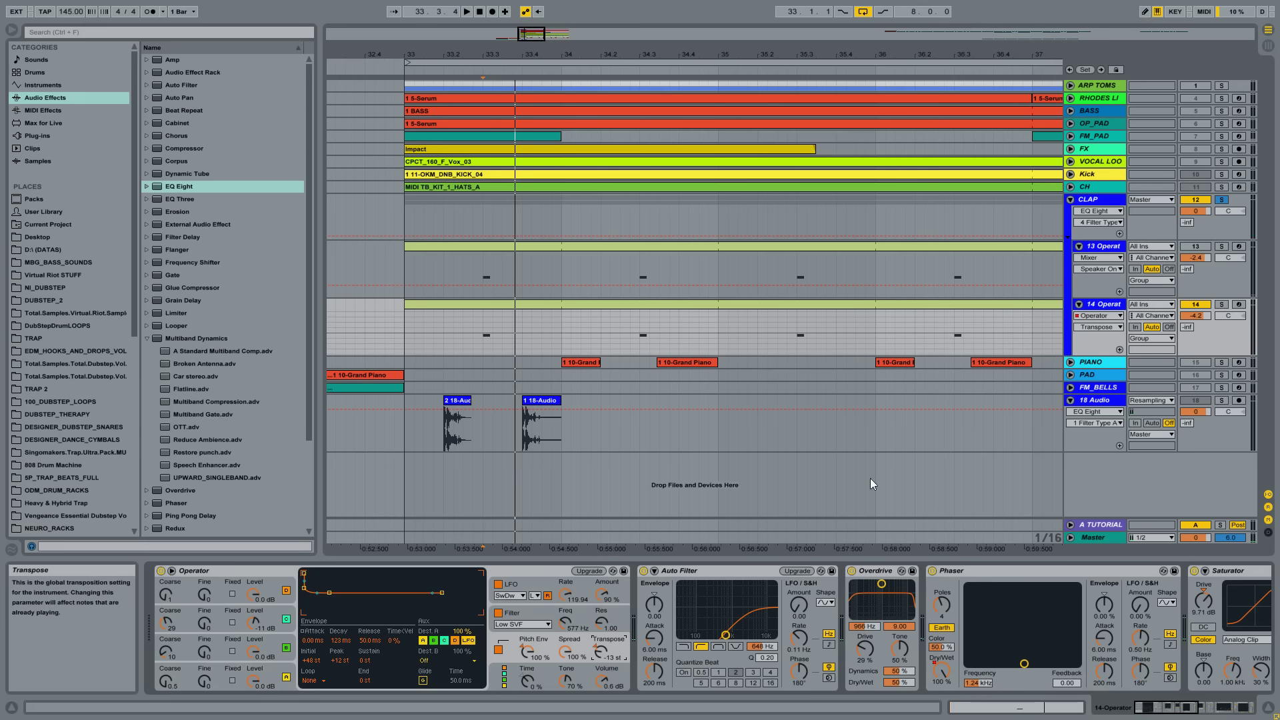
left_click(1111, 252)
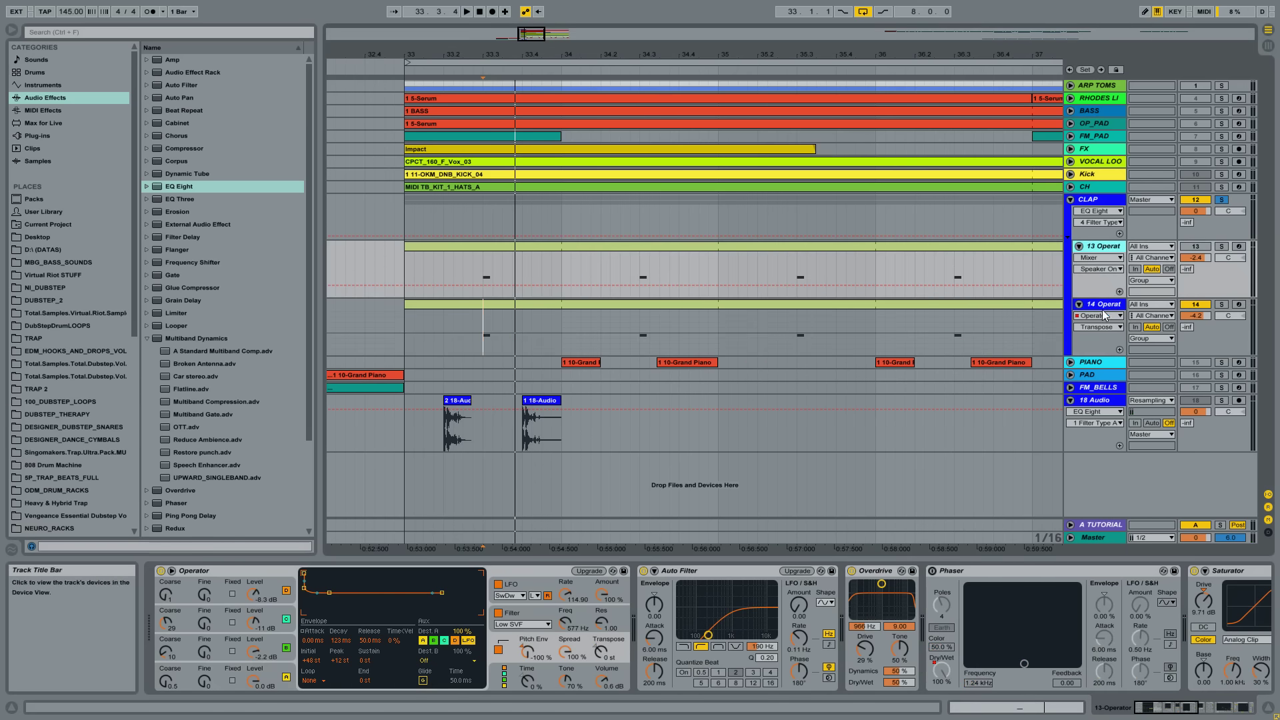
key("Down")
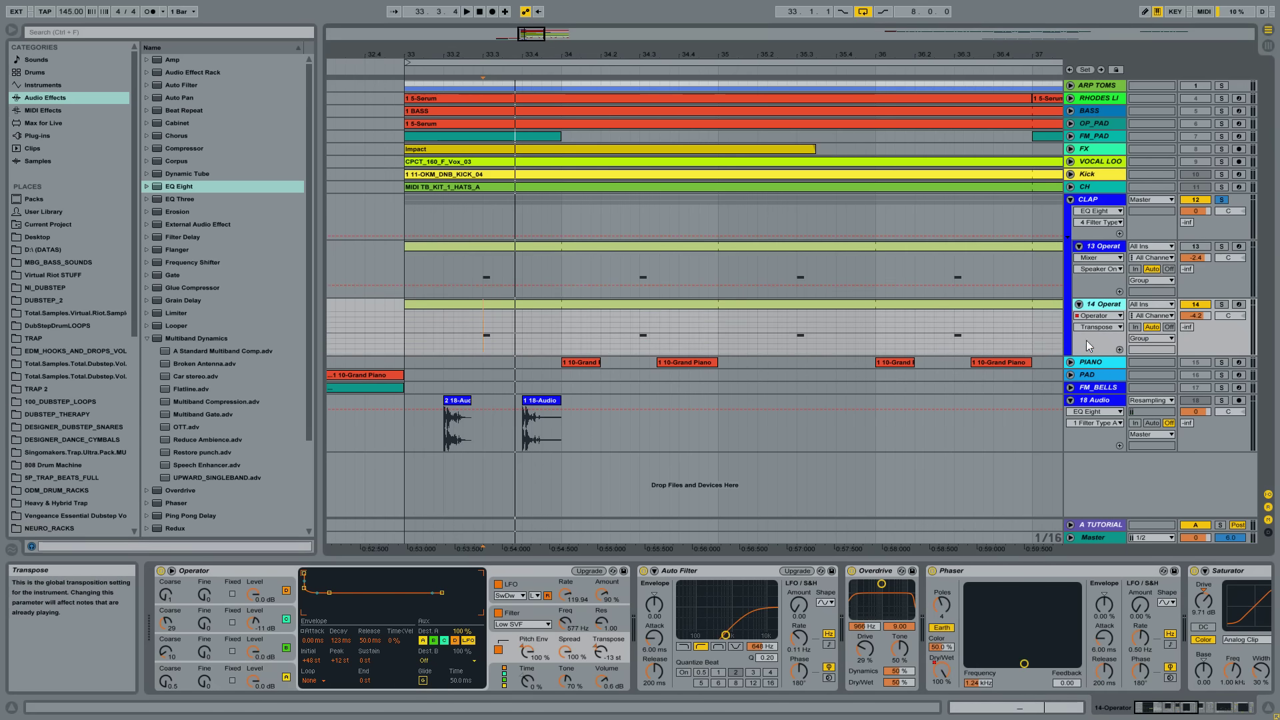
left_click(1111, 247)
left_click(1103, 307)
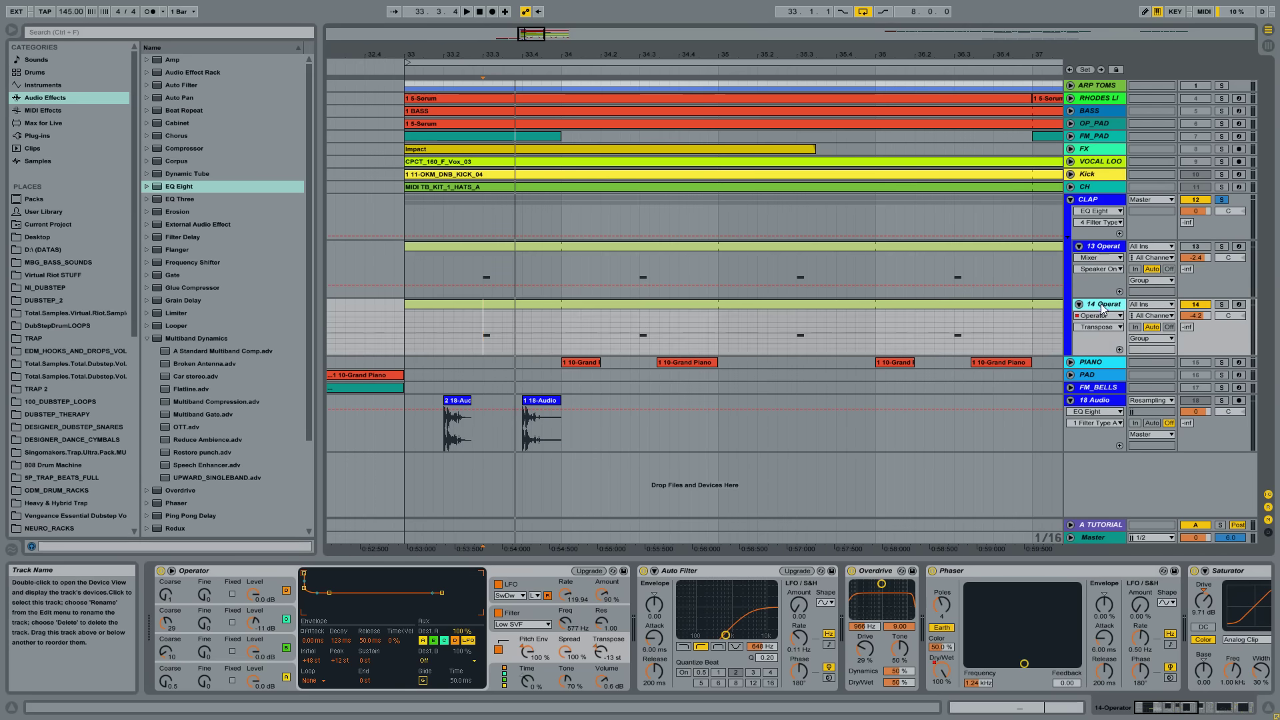
On 13-Operator, set oscillator D's level to 0.0 dB and oscillator C's level to -7.2 dB
left_click(1101, 248)
left_click(253, 622)
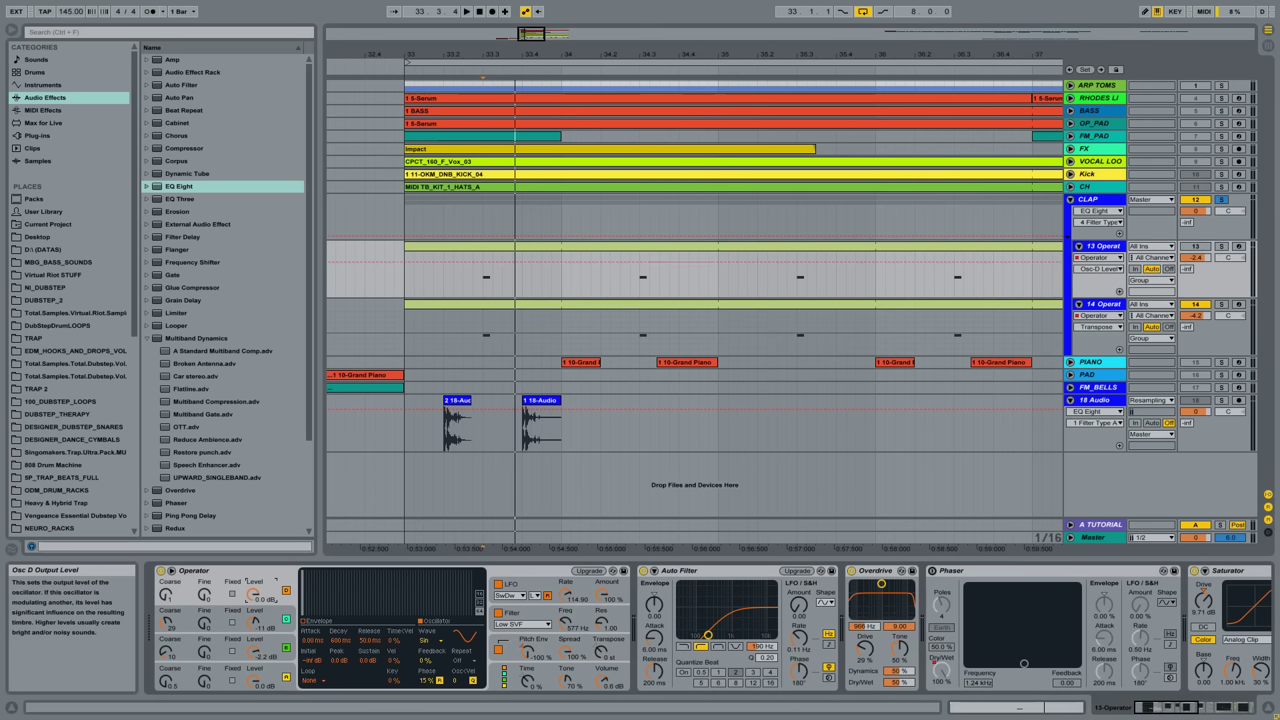
left_click_drag(254, 622, 253, 615)
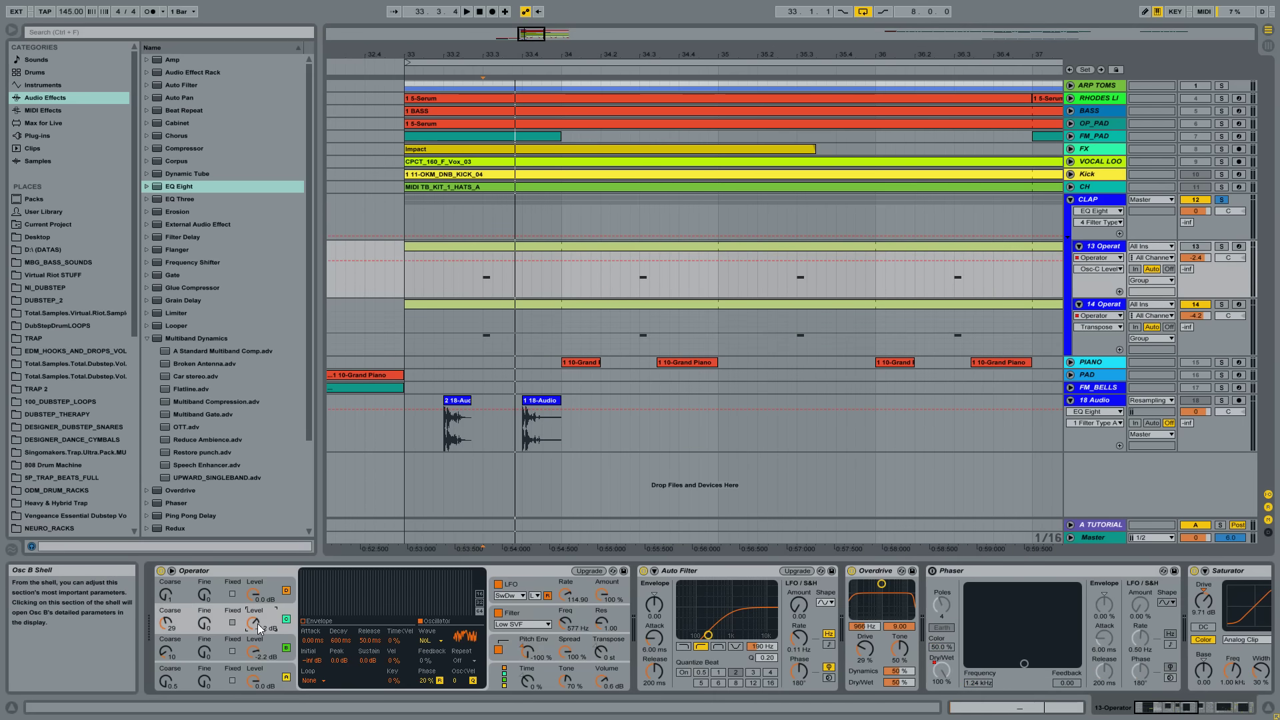
Compare the Operator synth and effect chain settings of 13-Operator and 14-Operator by switching between the two tracks
left_click(1110, 307)
left_click(1107, 248)
left_click(1111, 307)
left_click(1107, 248)
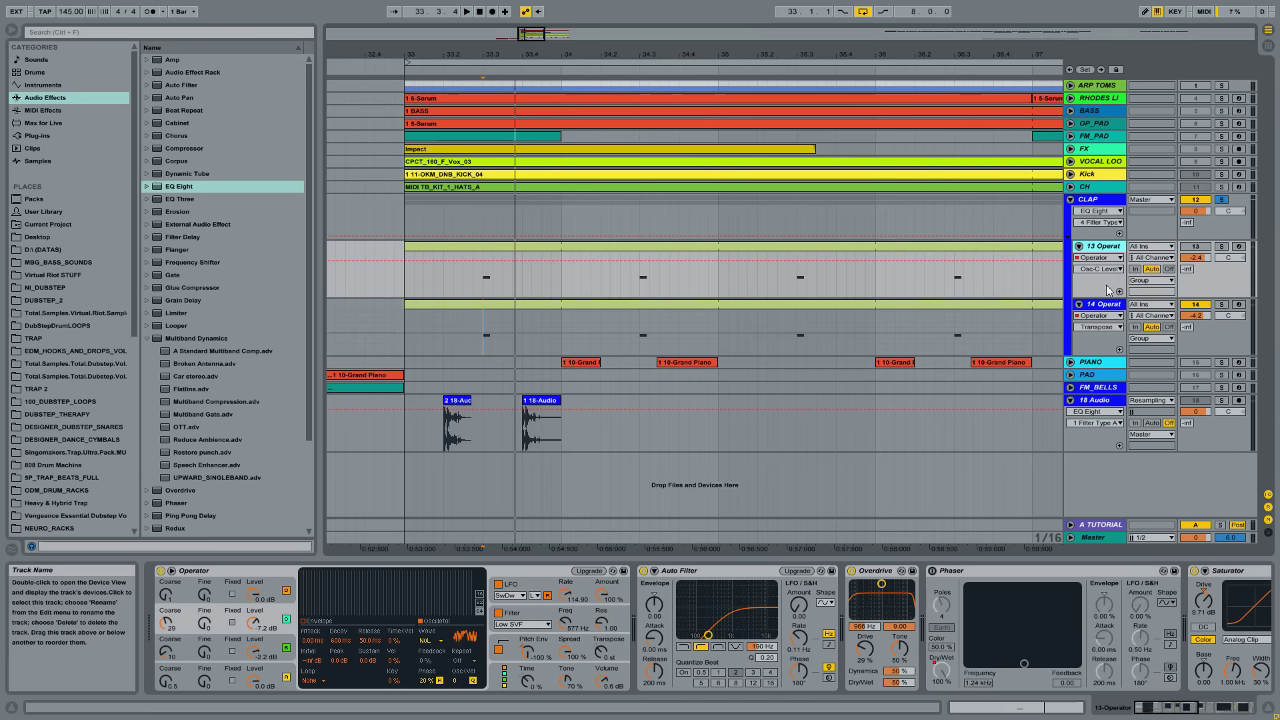
left_click(1108, 307)
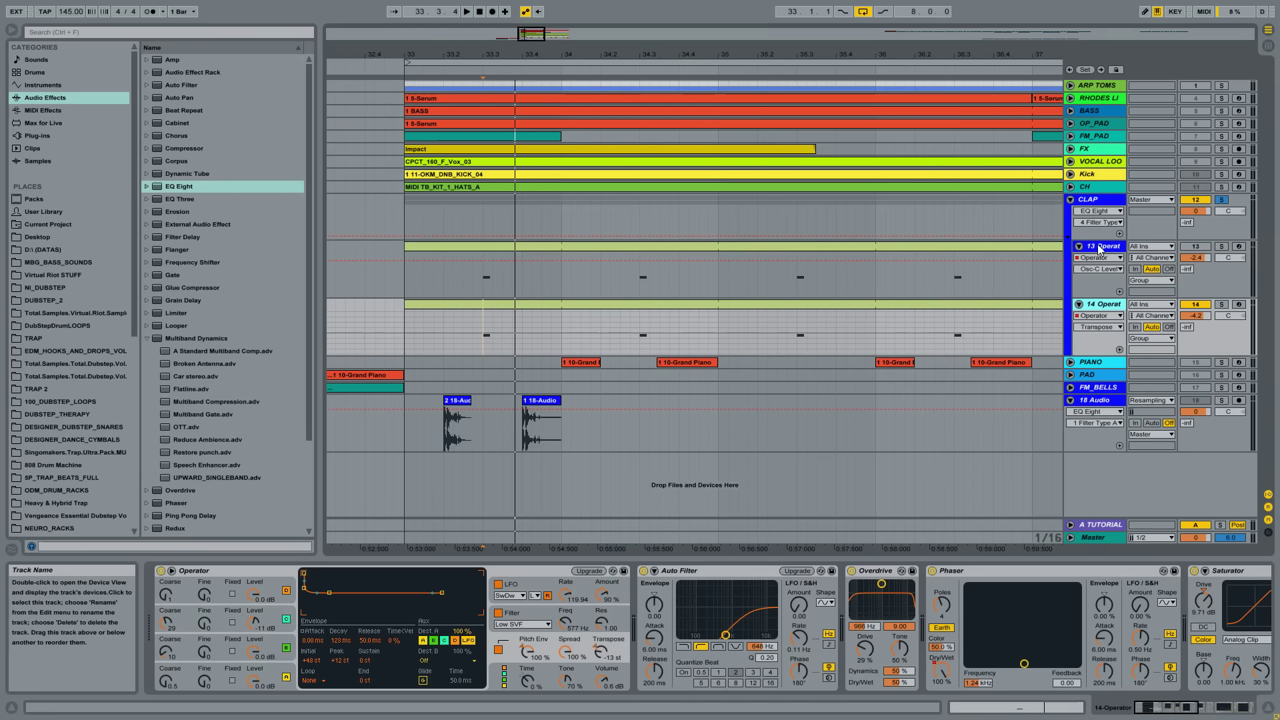
left_click(1099, 251)
left_click(1109, 313)
left_click(1110, 253)
left_click(1111, 306)
left_click(1113, 255)
left_click(1072, 306)
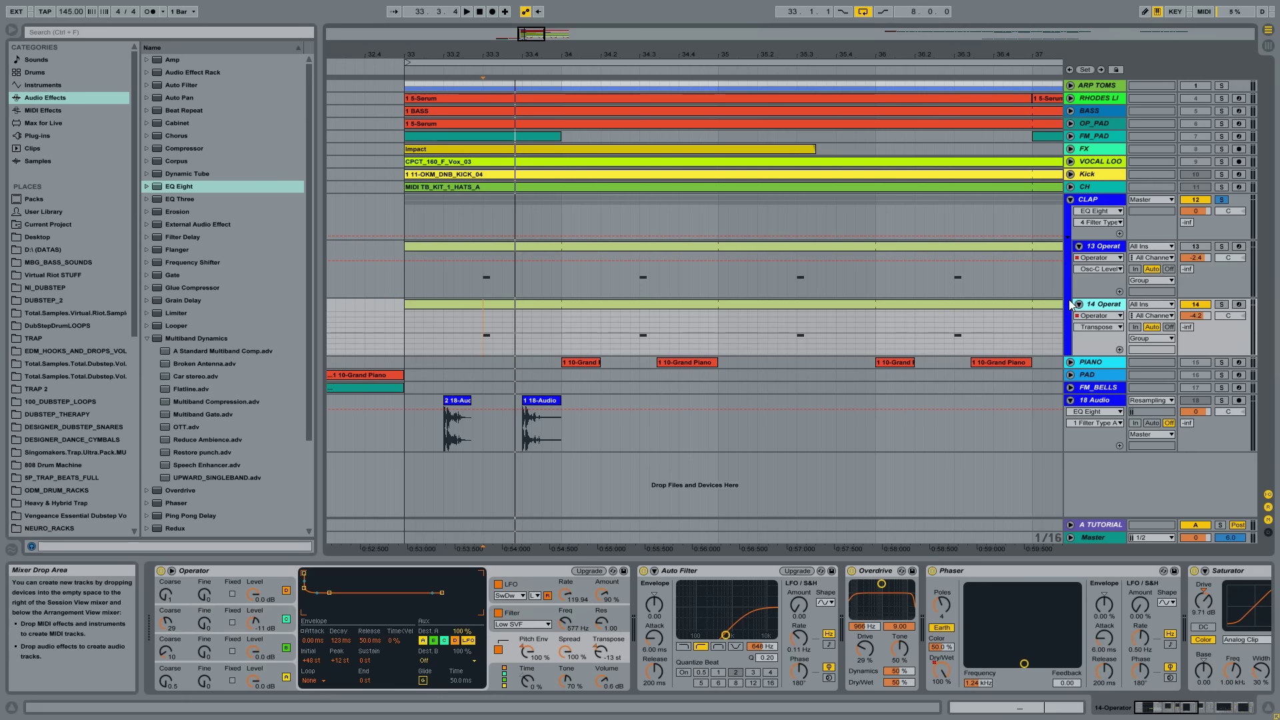
Inspect the effect chains on the VOCAL LOOP and FX tracks and on the CLAP group
left_click(1093, 163)
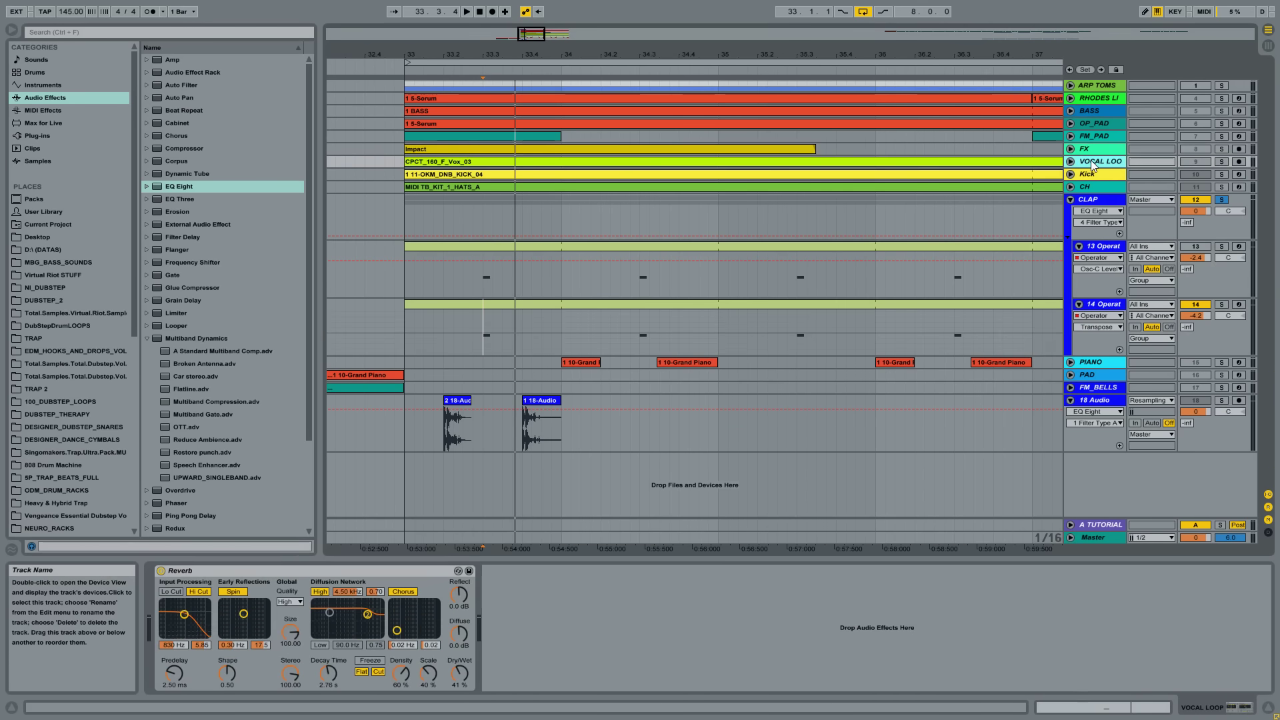
left_click(1089, 148)
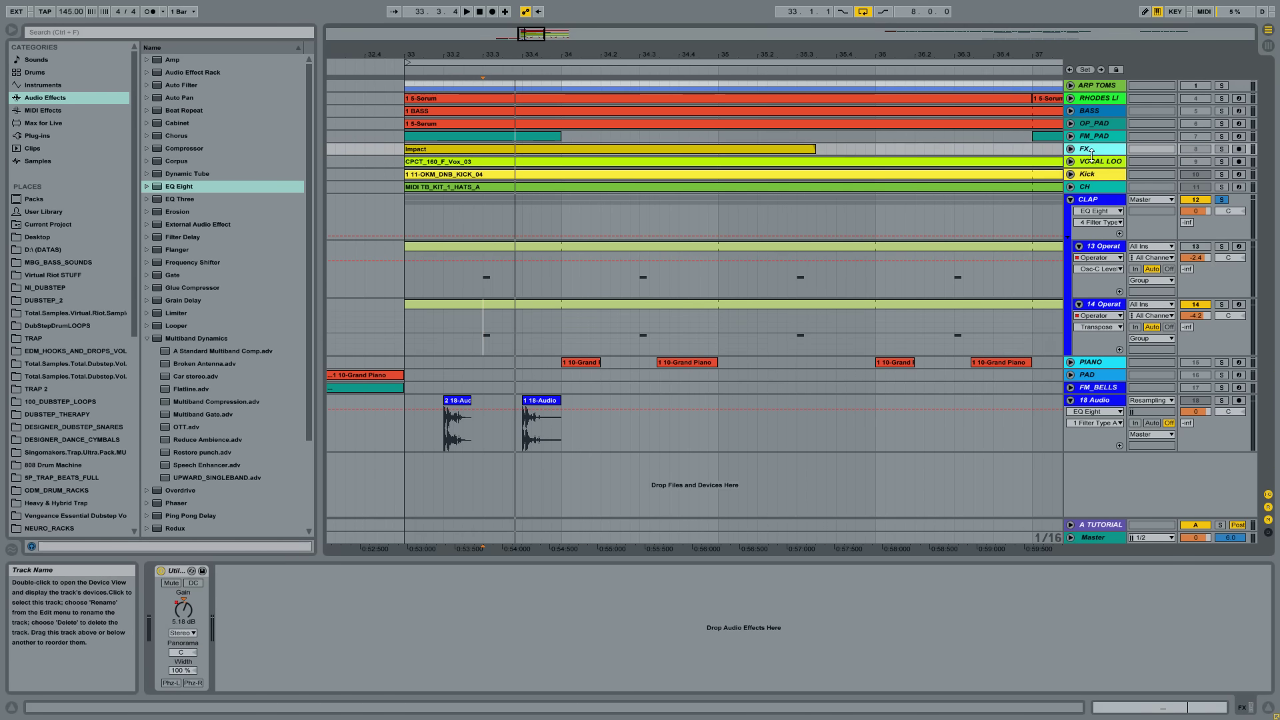
left_click(1094, 163)
left_click_drag(909, 58, 904, 28)
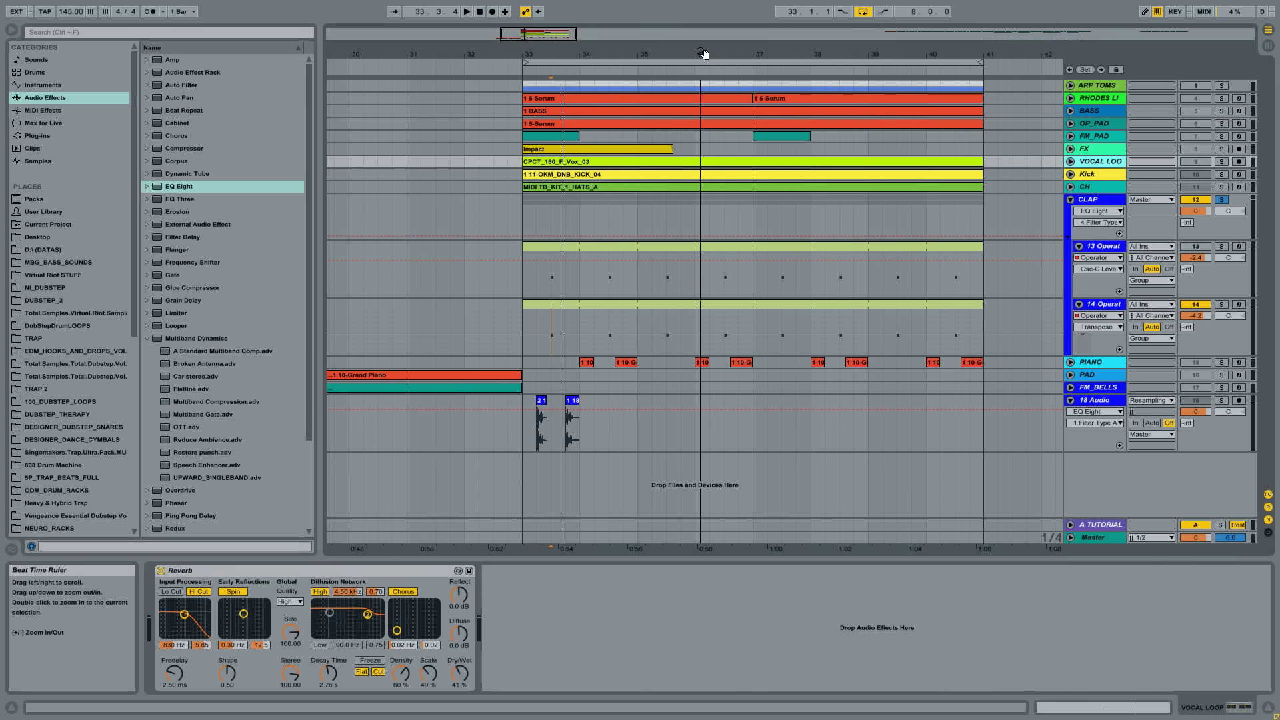
left_click_drag(756, 58, 718, 61)
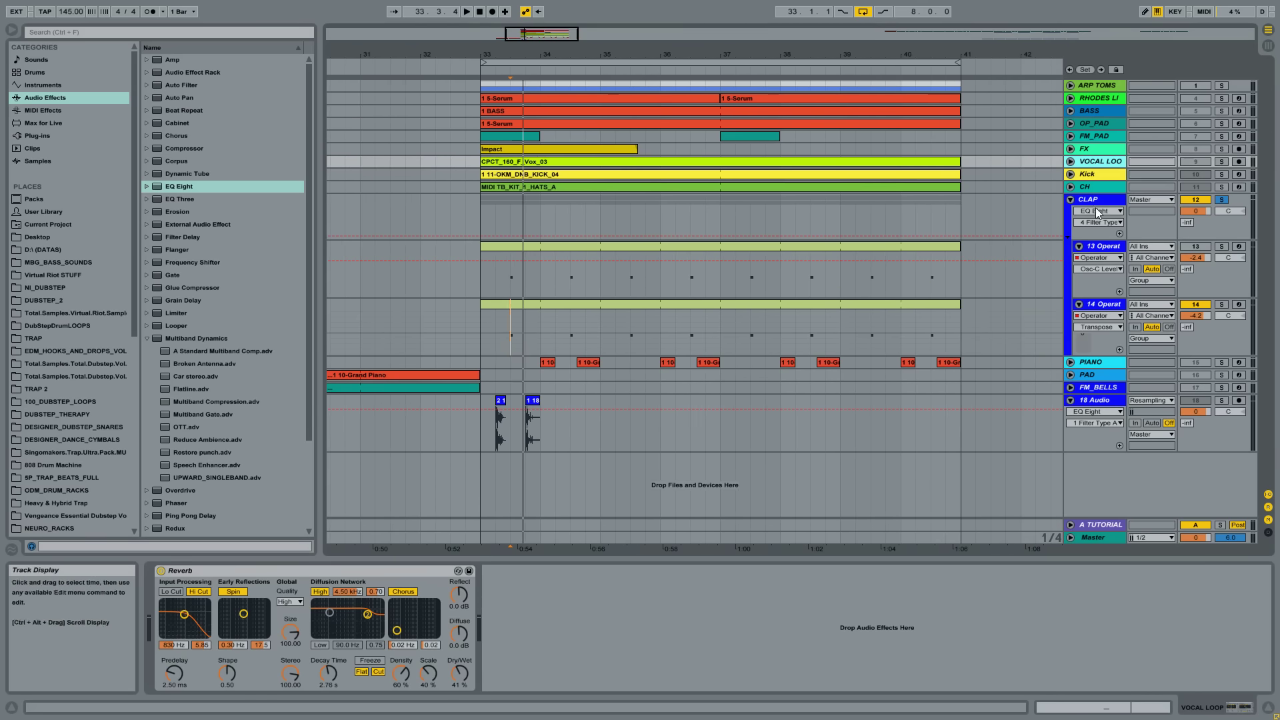
left_click(1104, 199)
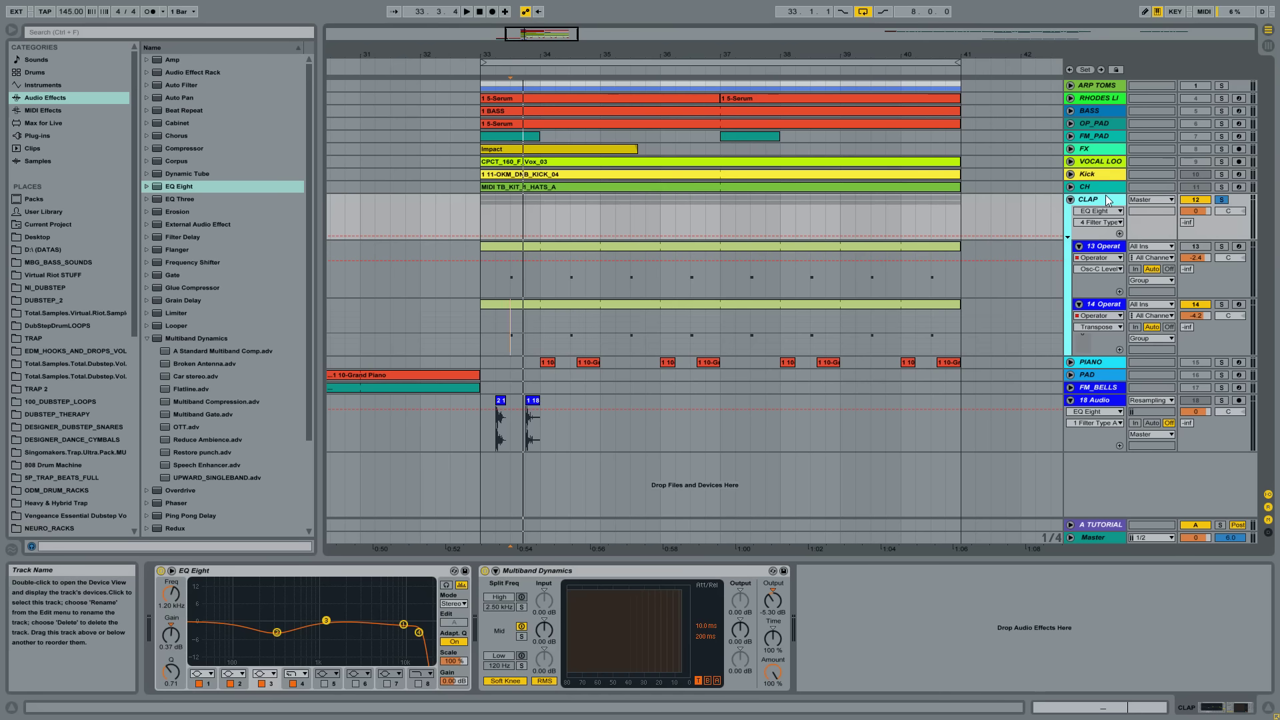